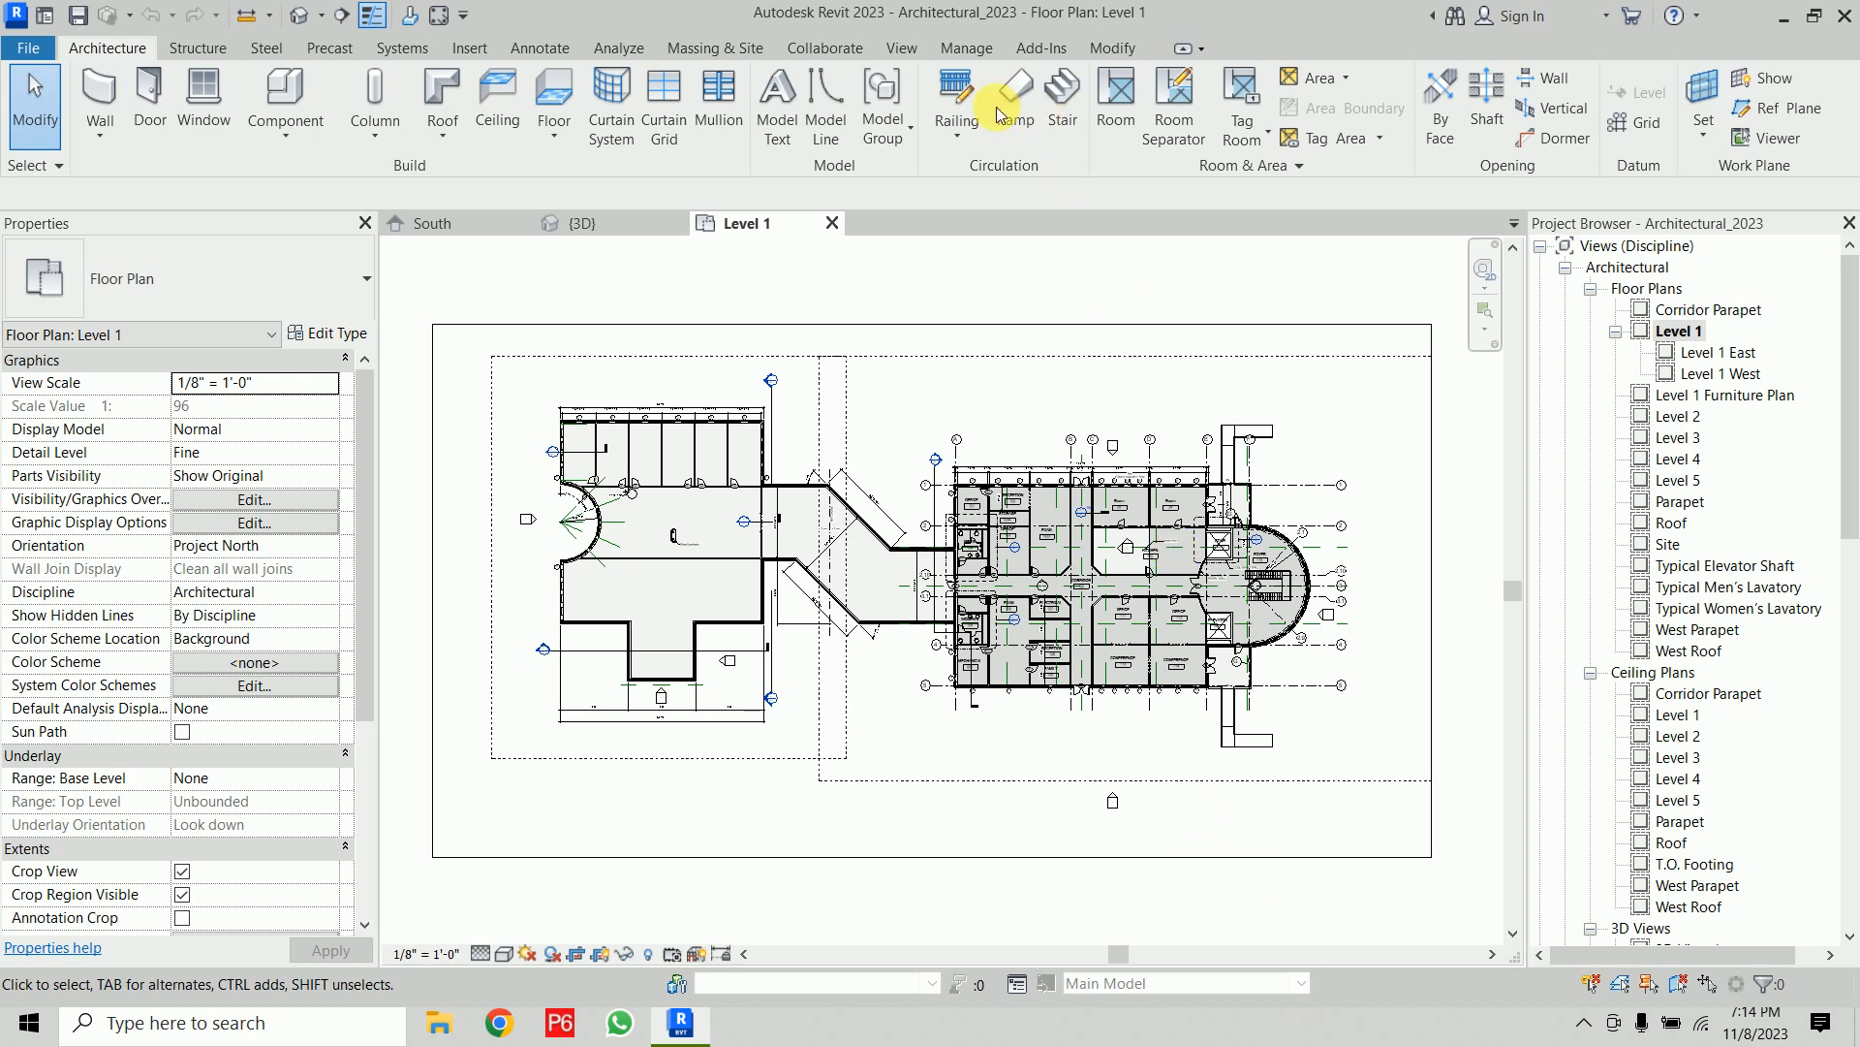
Delete all four existing schedules from the project: DOOR SCHEDULE, Plywood Takeoff, Wall Material Takeoff and Window Schedule
{"action": "left_click", "coordinate": [918, 51]}
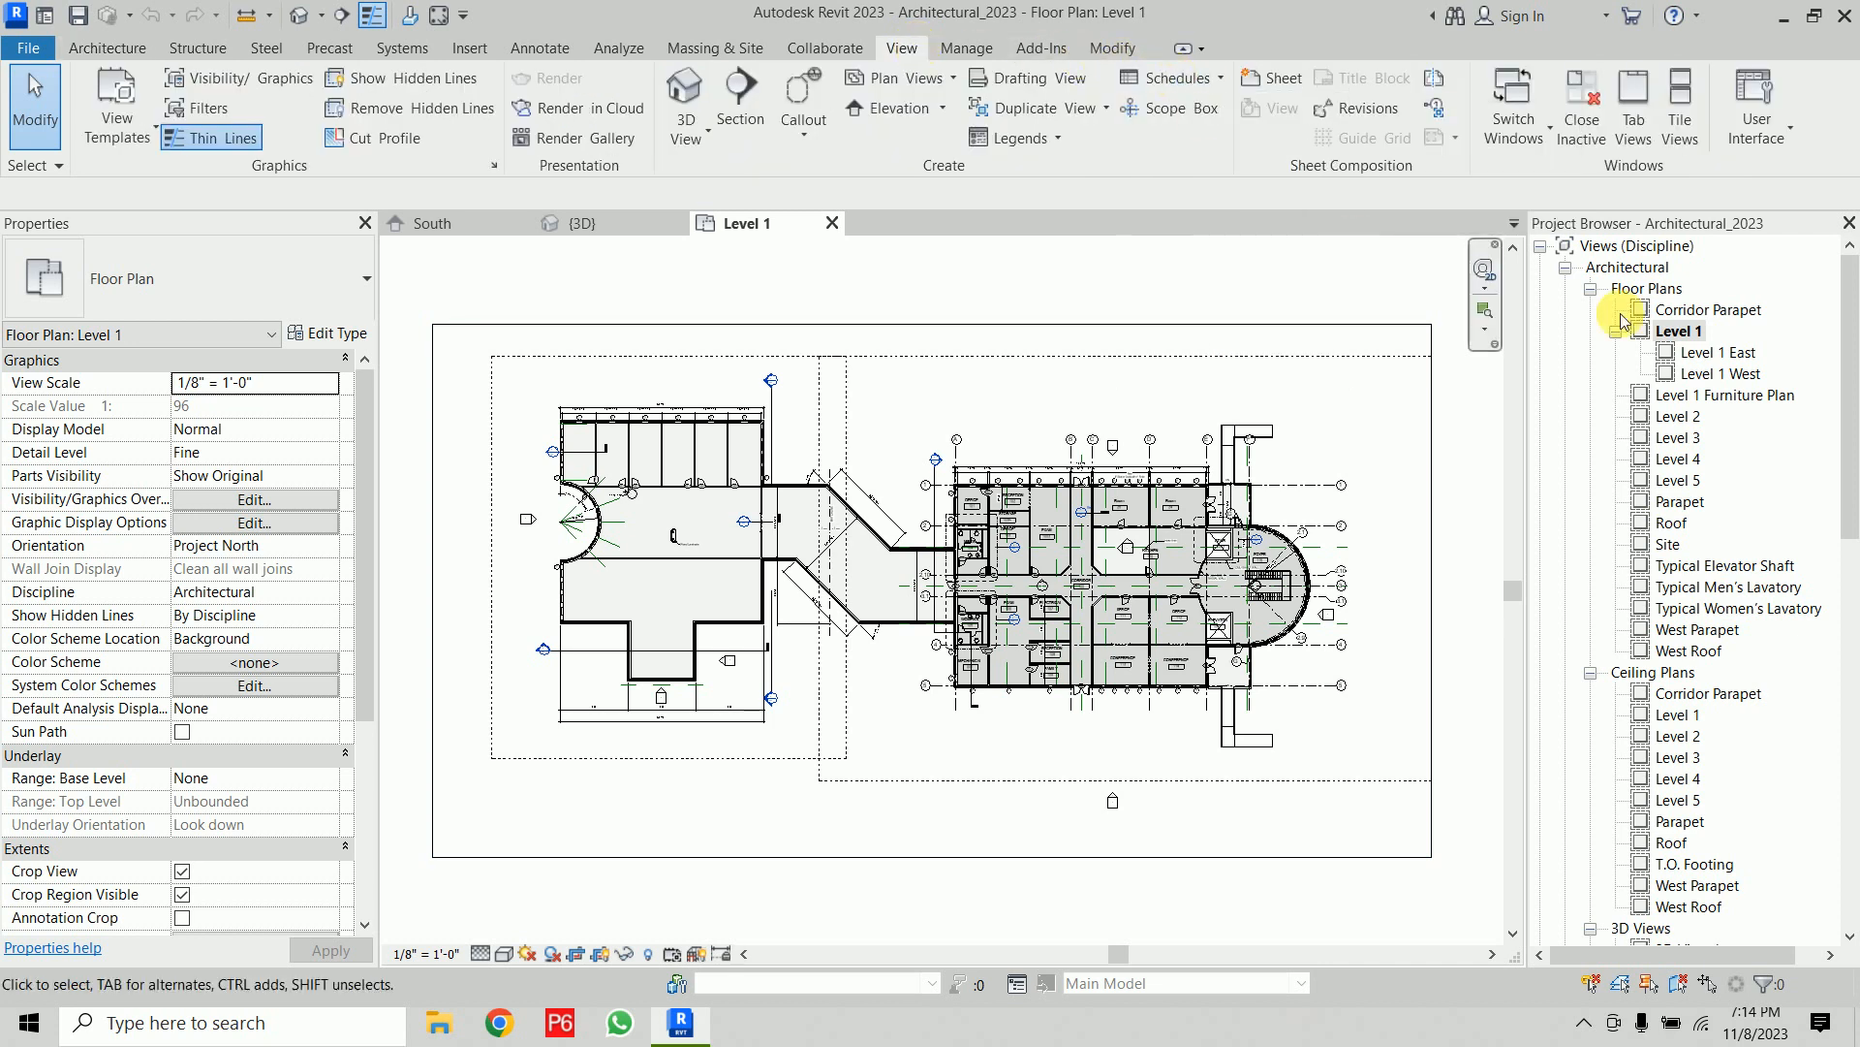
{"action": "left_click_drag", "start_coordinate": [1843, 332], "coordinate": [1834, 719]}
{"action": "left_click", "coordinate": [1655, 761]}
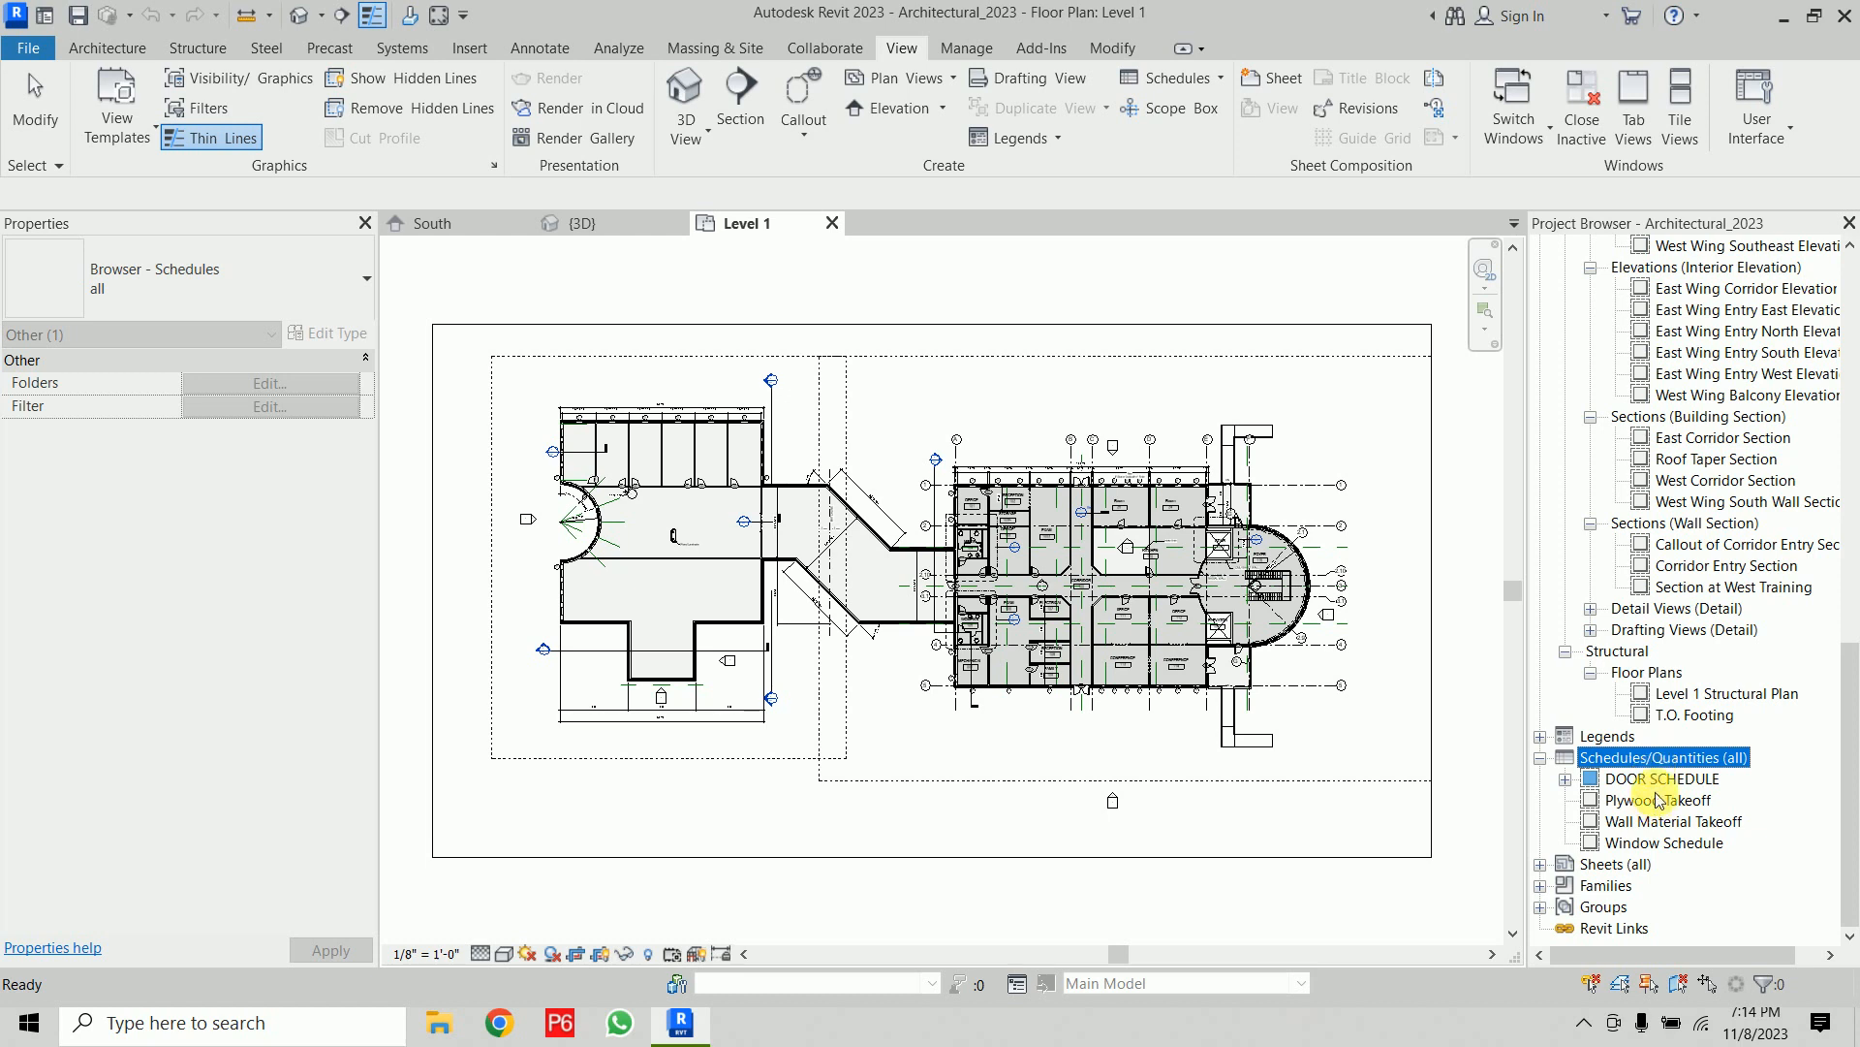
{"action": "left_click", "coordinate": [1657, 779]}
{"action": "left_click", "coordinate": [1668, 841], "text": "shift"}
{"action": "right_click", "coordinate": [1668, 841]}
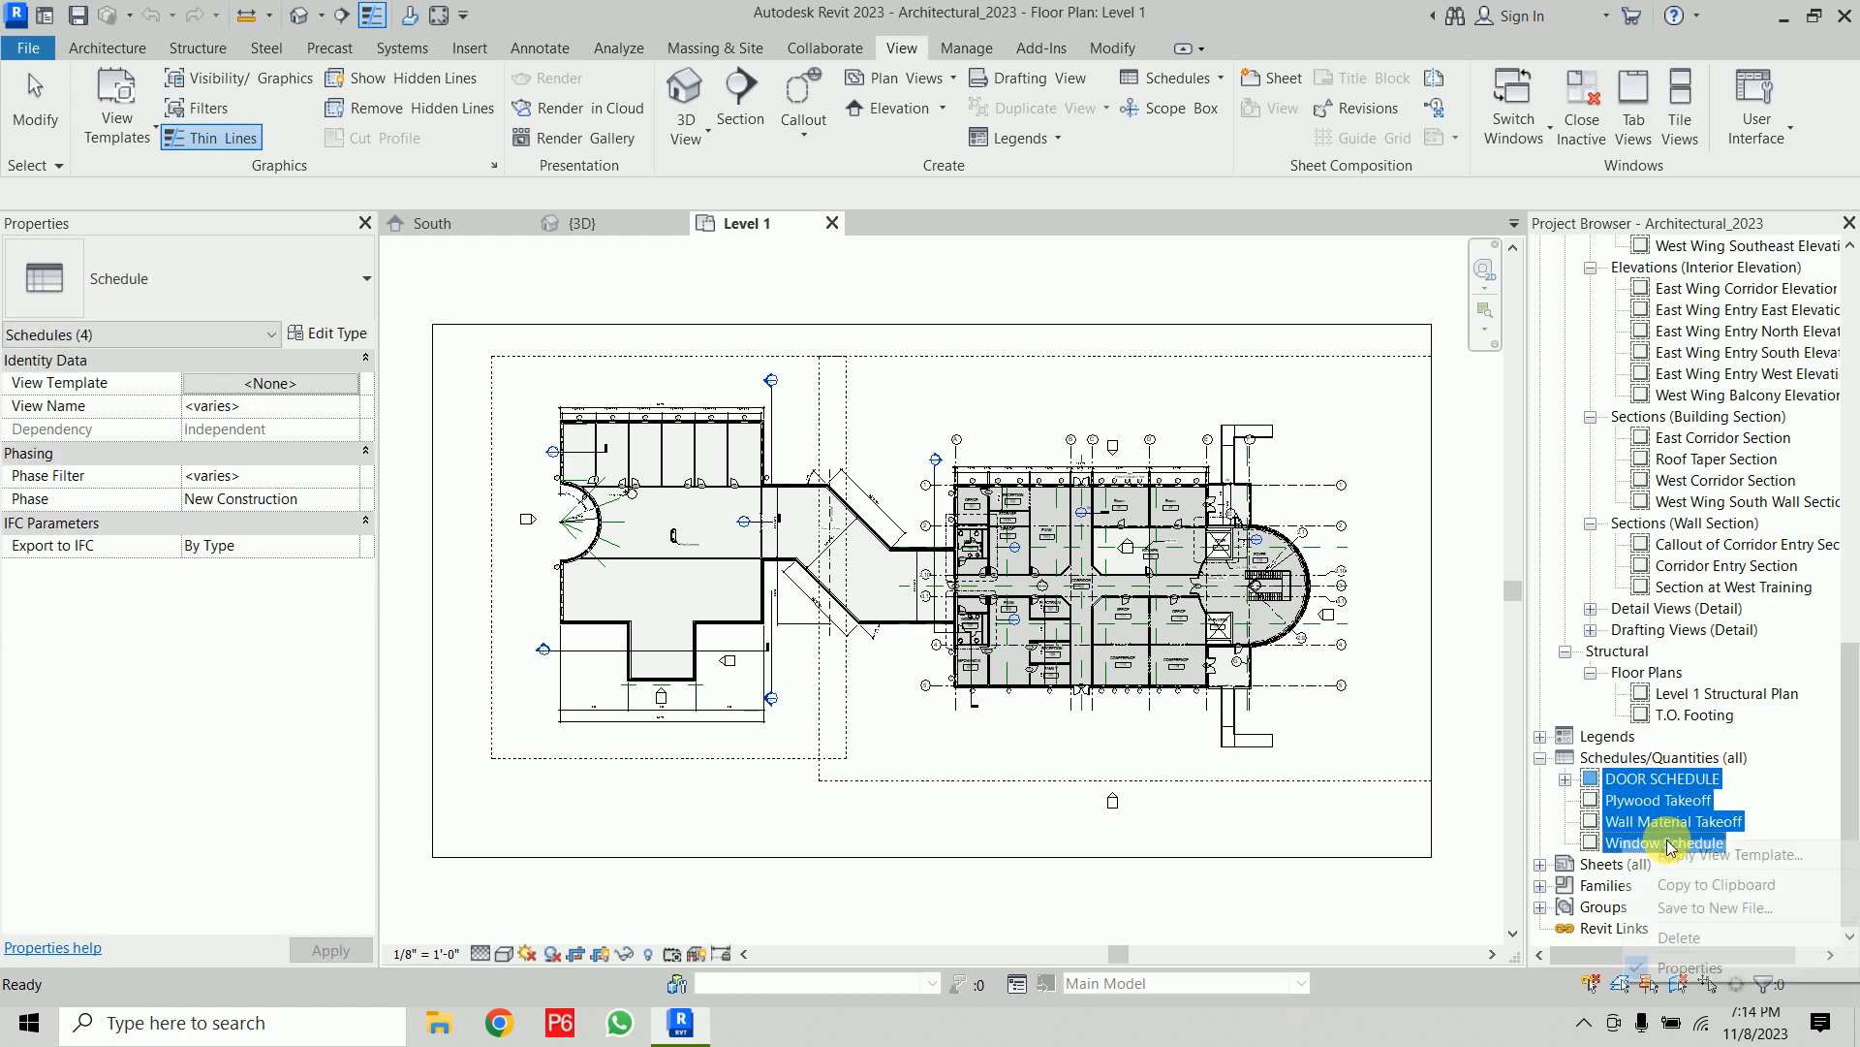
{"action": "left_click", "coordinate": [1688, 942]}
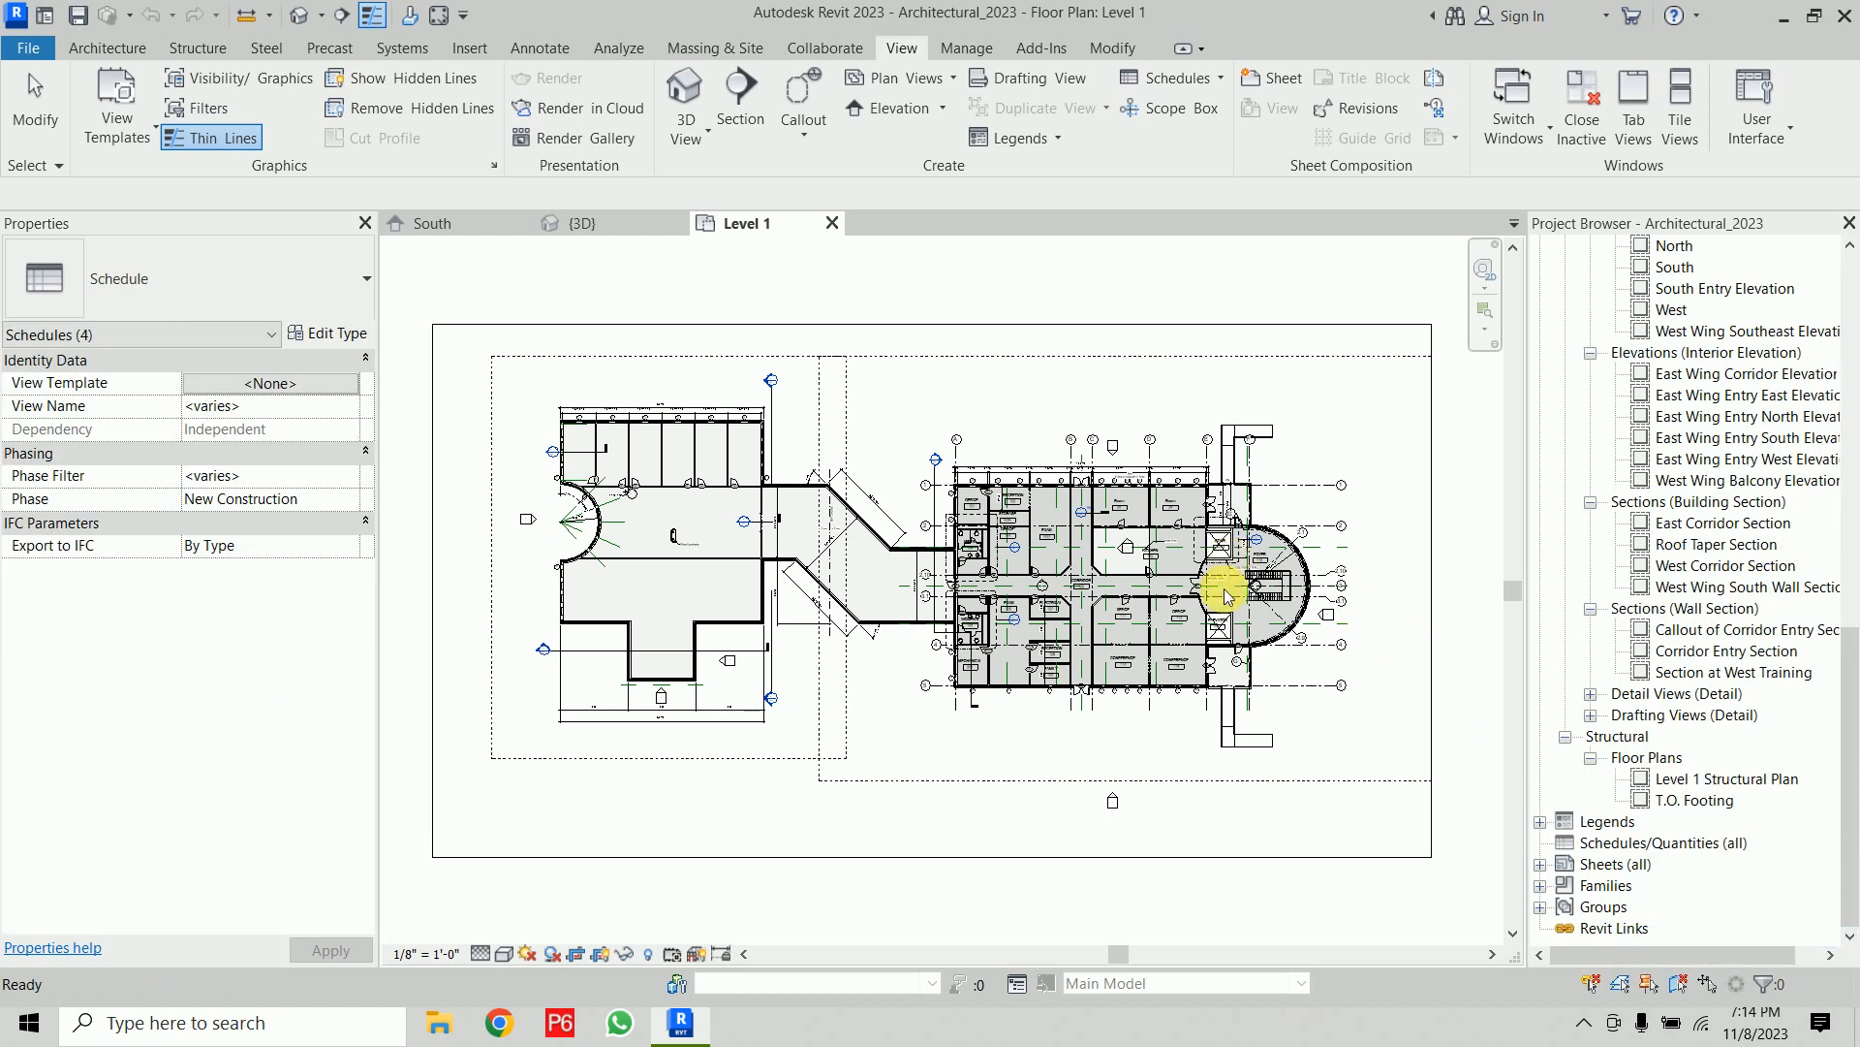
{"action": "left_click", "coordinate": [1659, 843]}
{"action": "right_click", "coordinate": [1660, 843]}
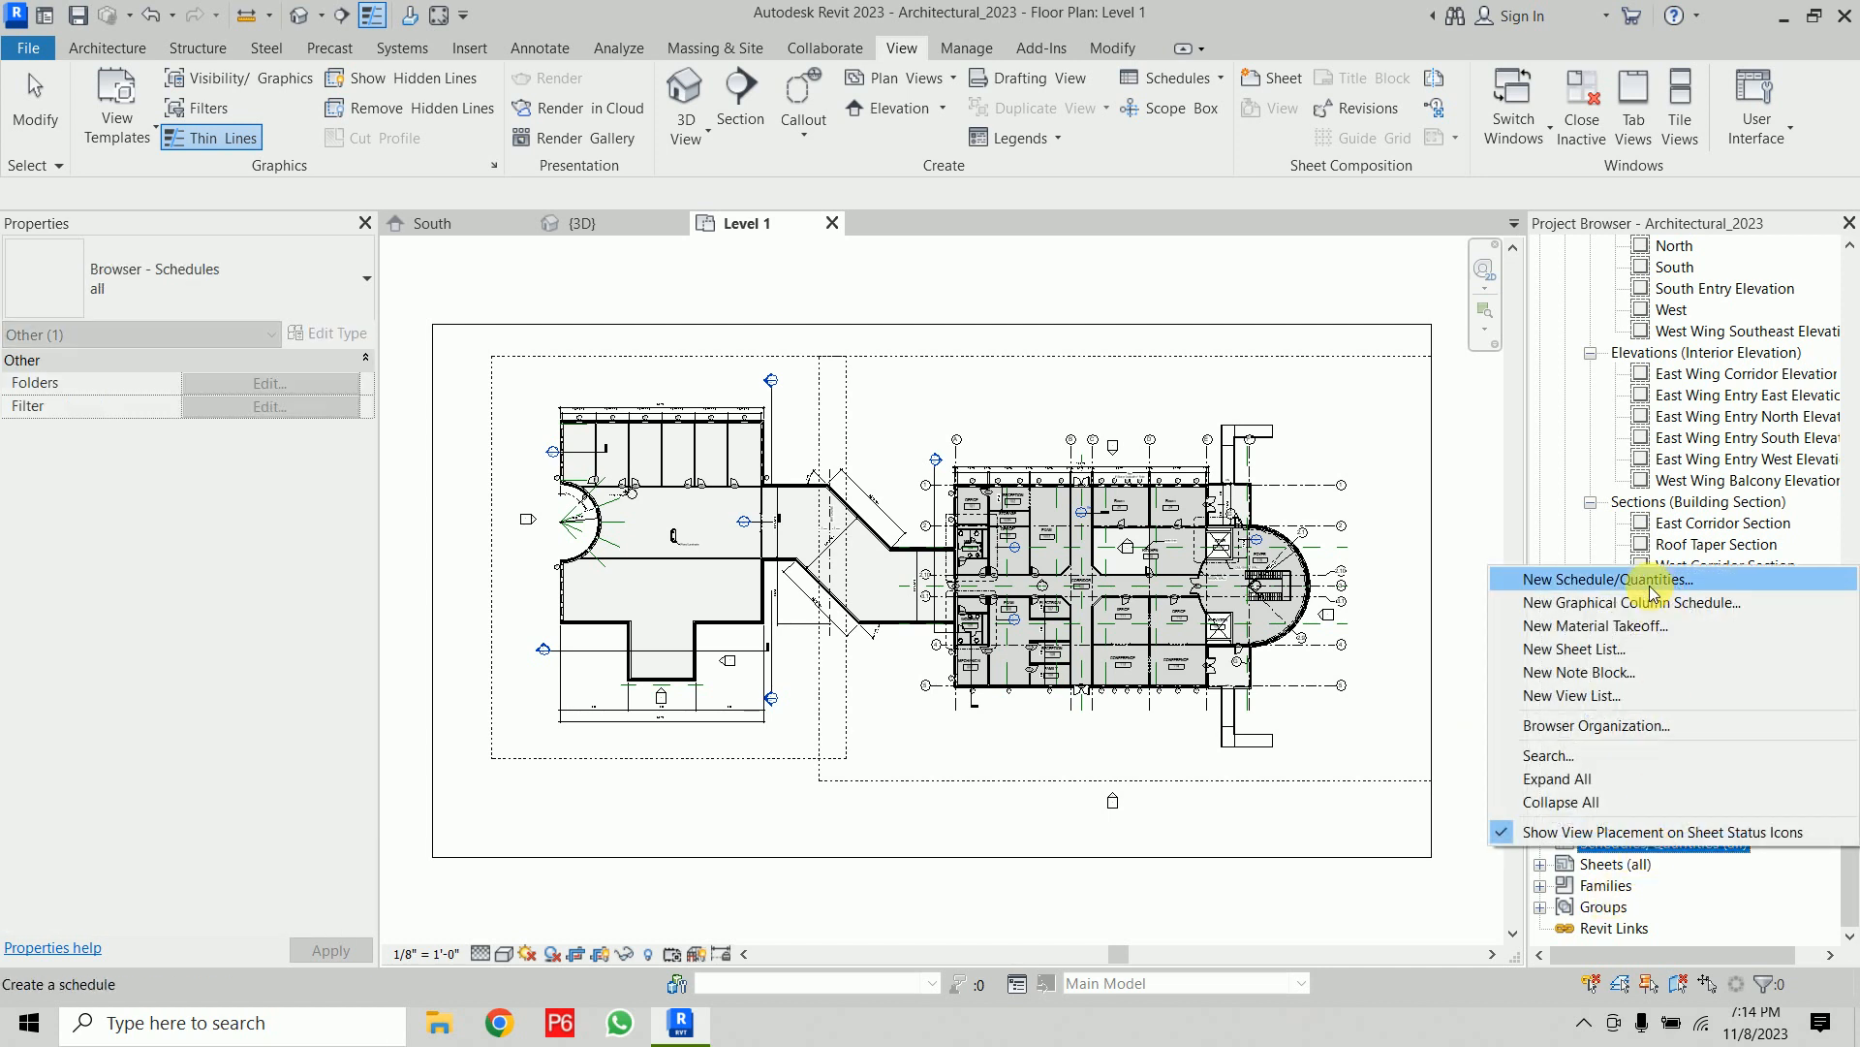
{"action": "left_click", "coordinate": [1453, 381]}
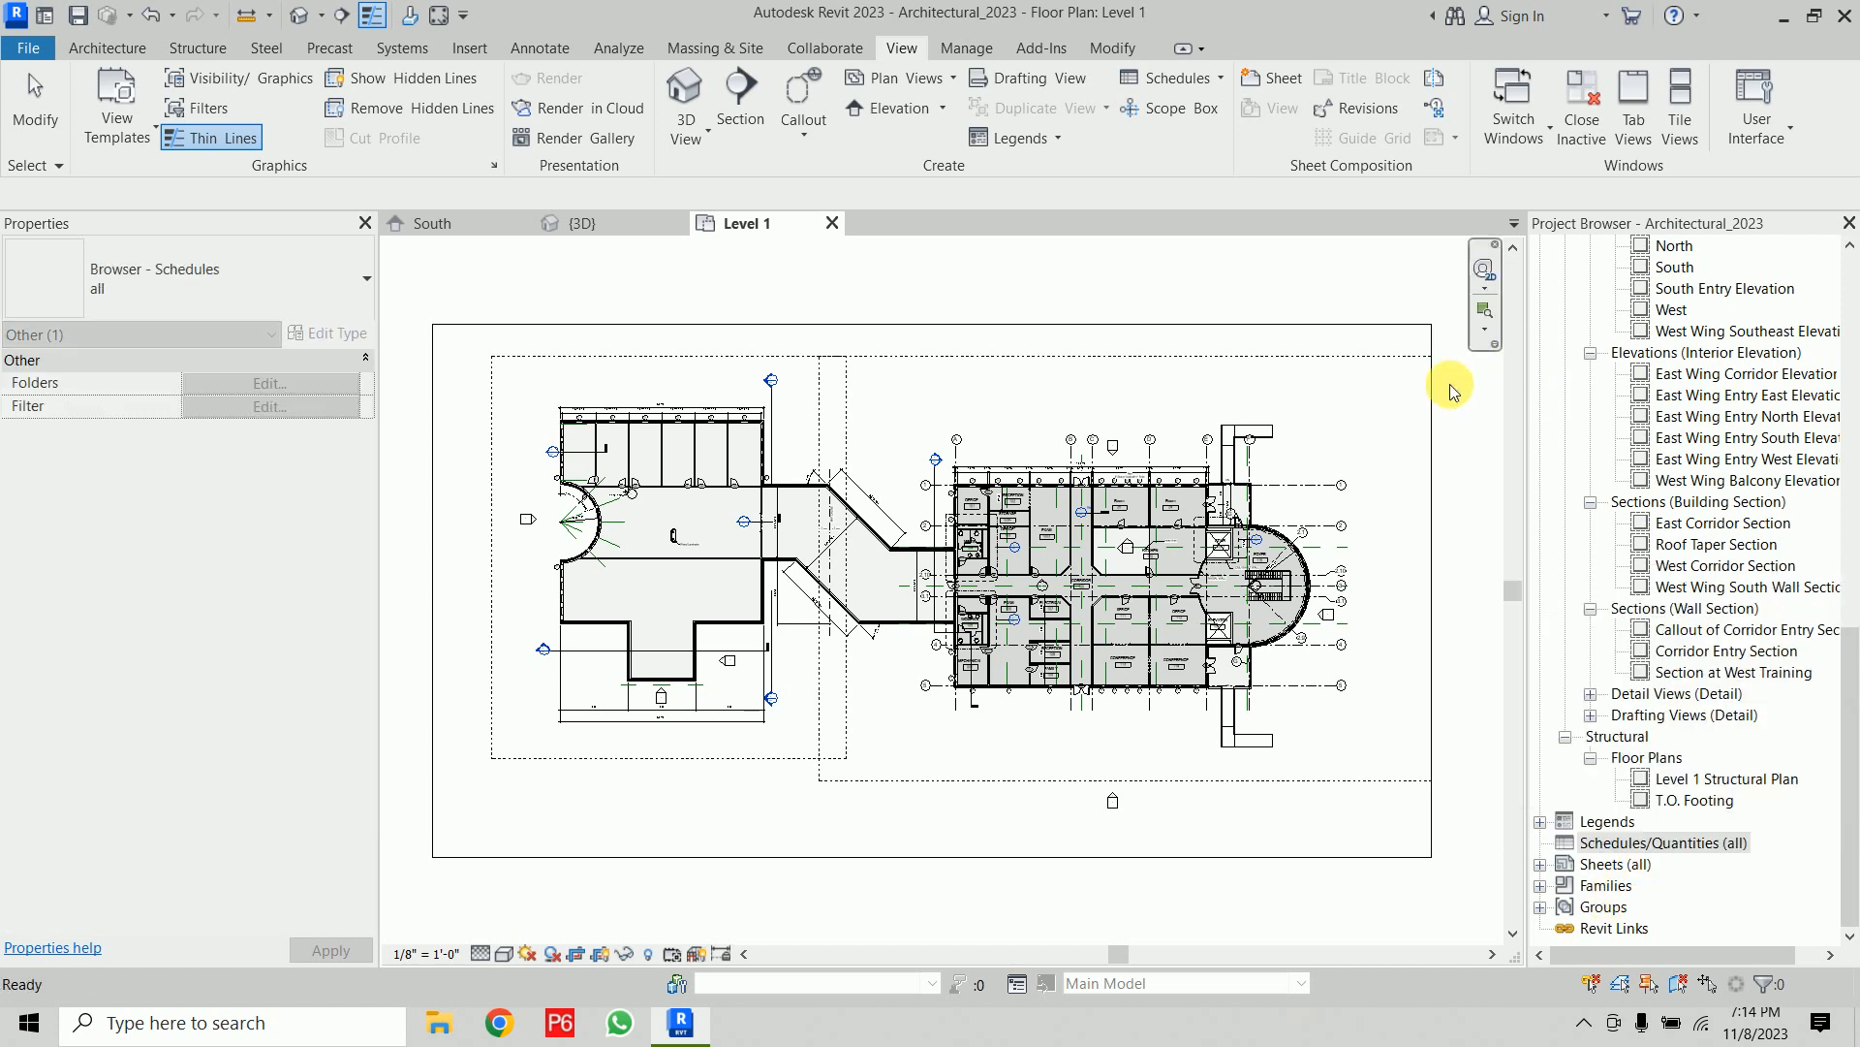
Create a building-component schedule for the Walls category in the New Construction phase
{"action": "left_click", "coordinate": [1188, 86]}
{"action": "left_click", "coordinate": [1194, 114]}
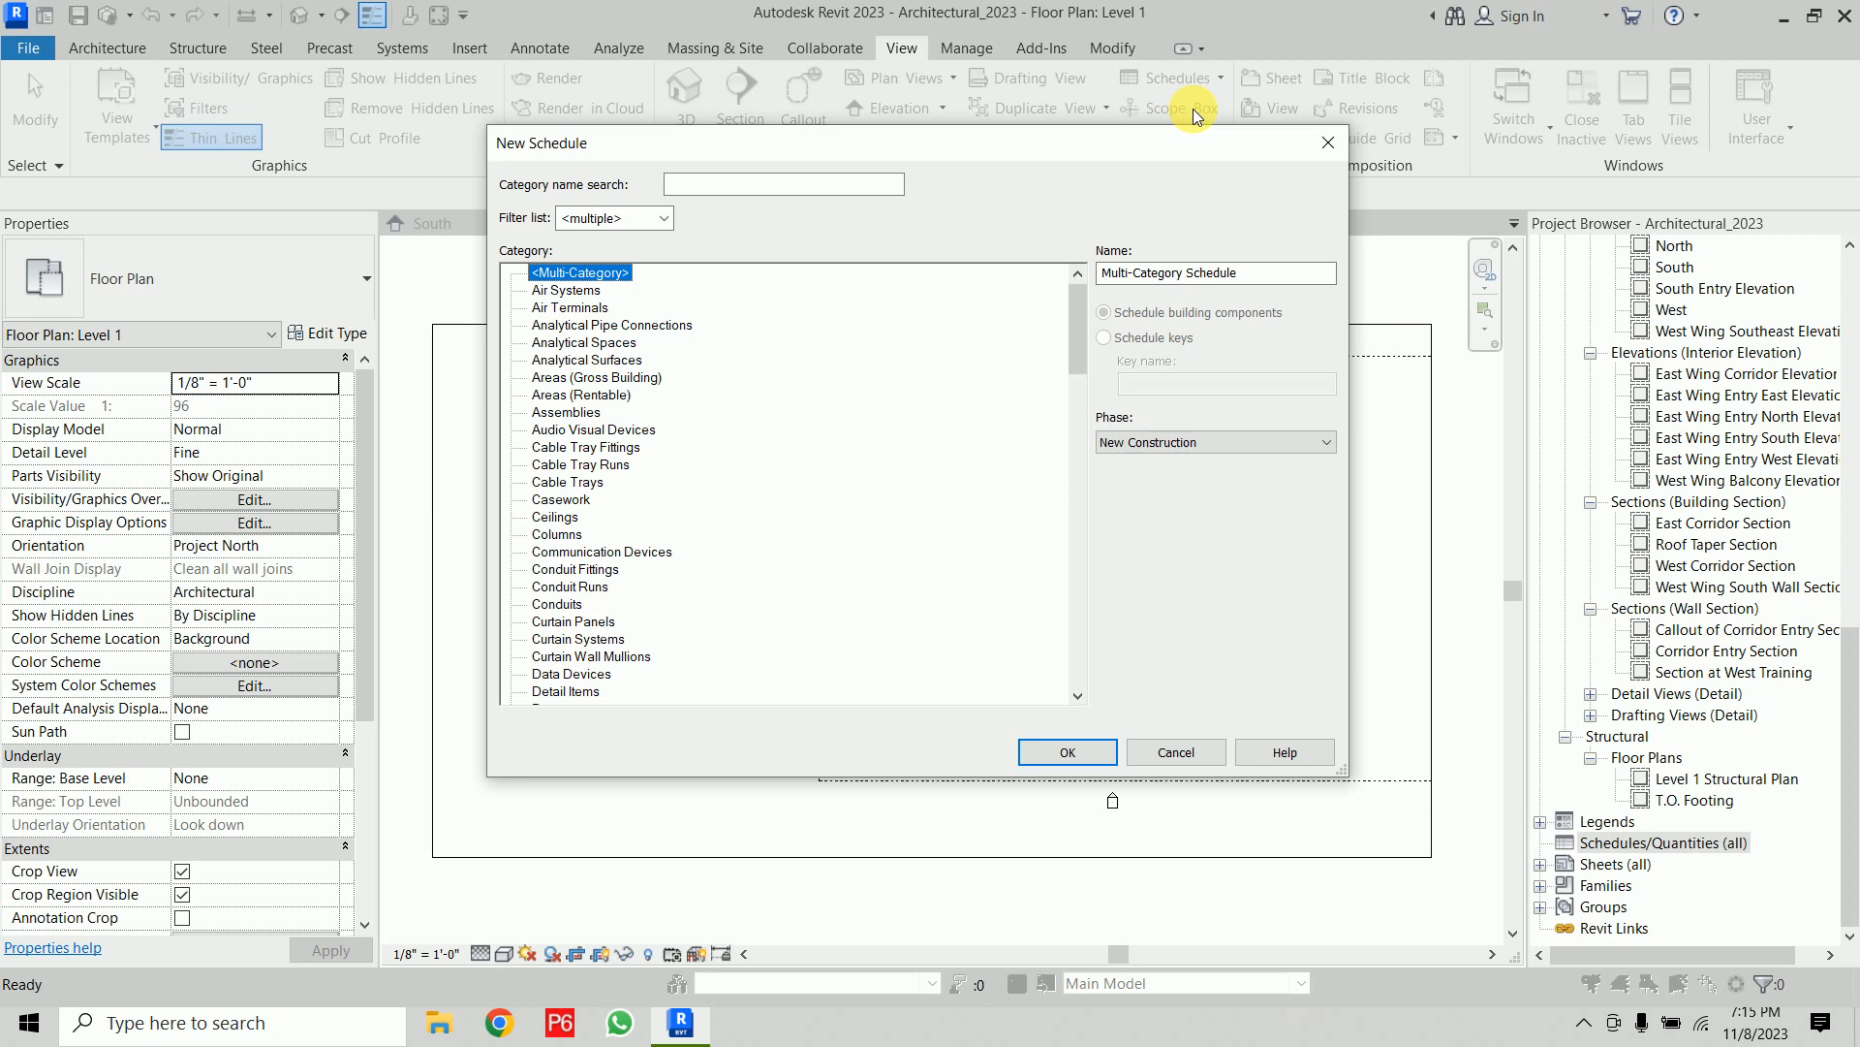
{"action": "left_click_drag", "start_coordinate": [1074, 326], "coordinate": [1066, 696]}
{"action": "left_click", "coordinate": [548, 639]}
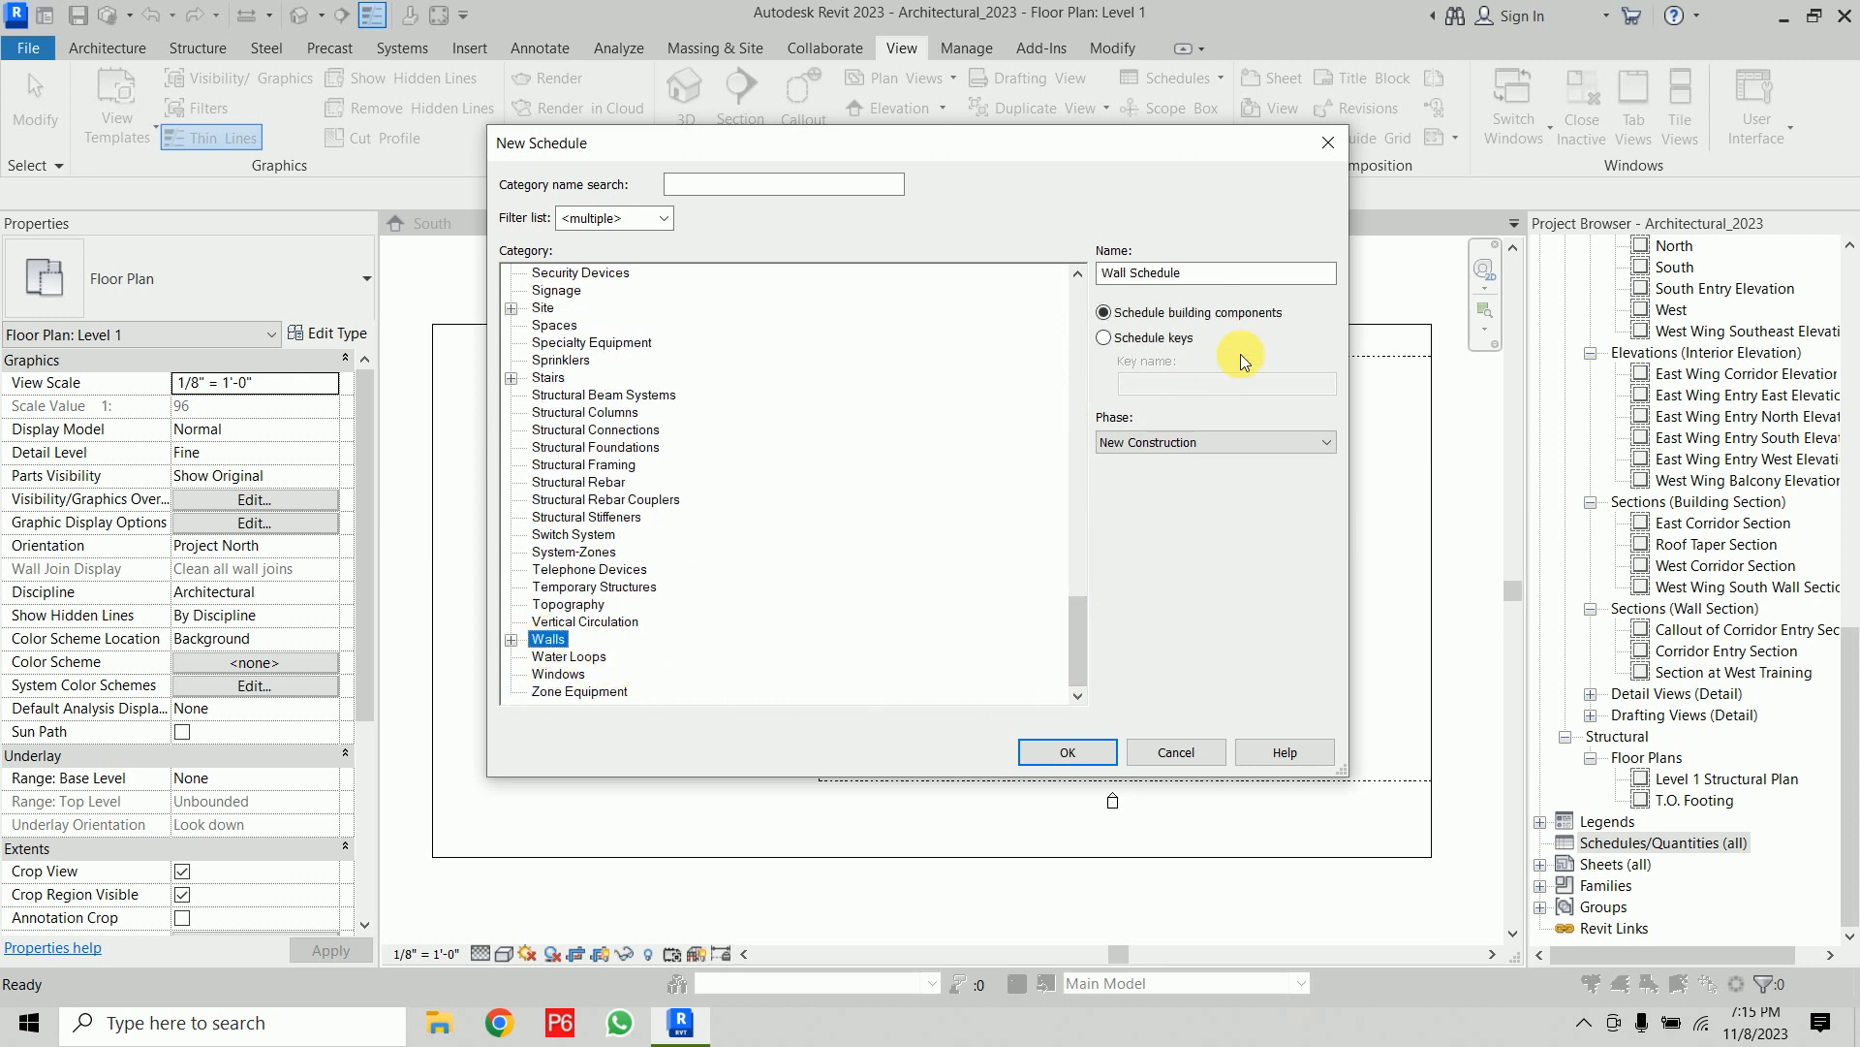
{"action": "left_click", "coordinate": [1070, 752]}
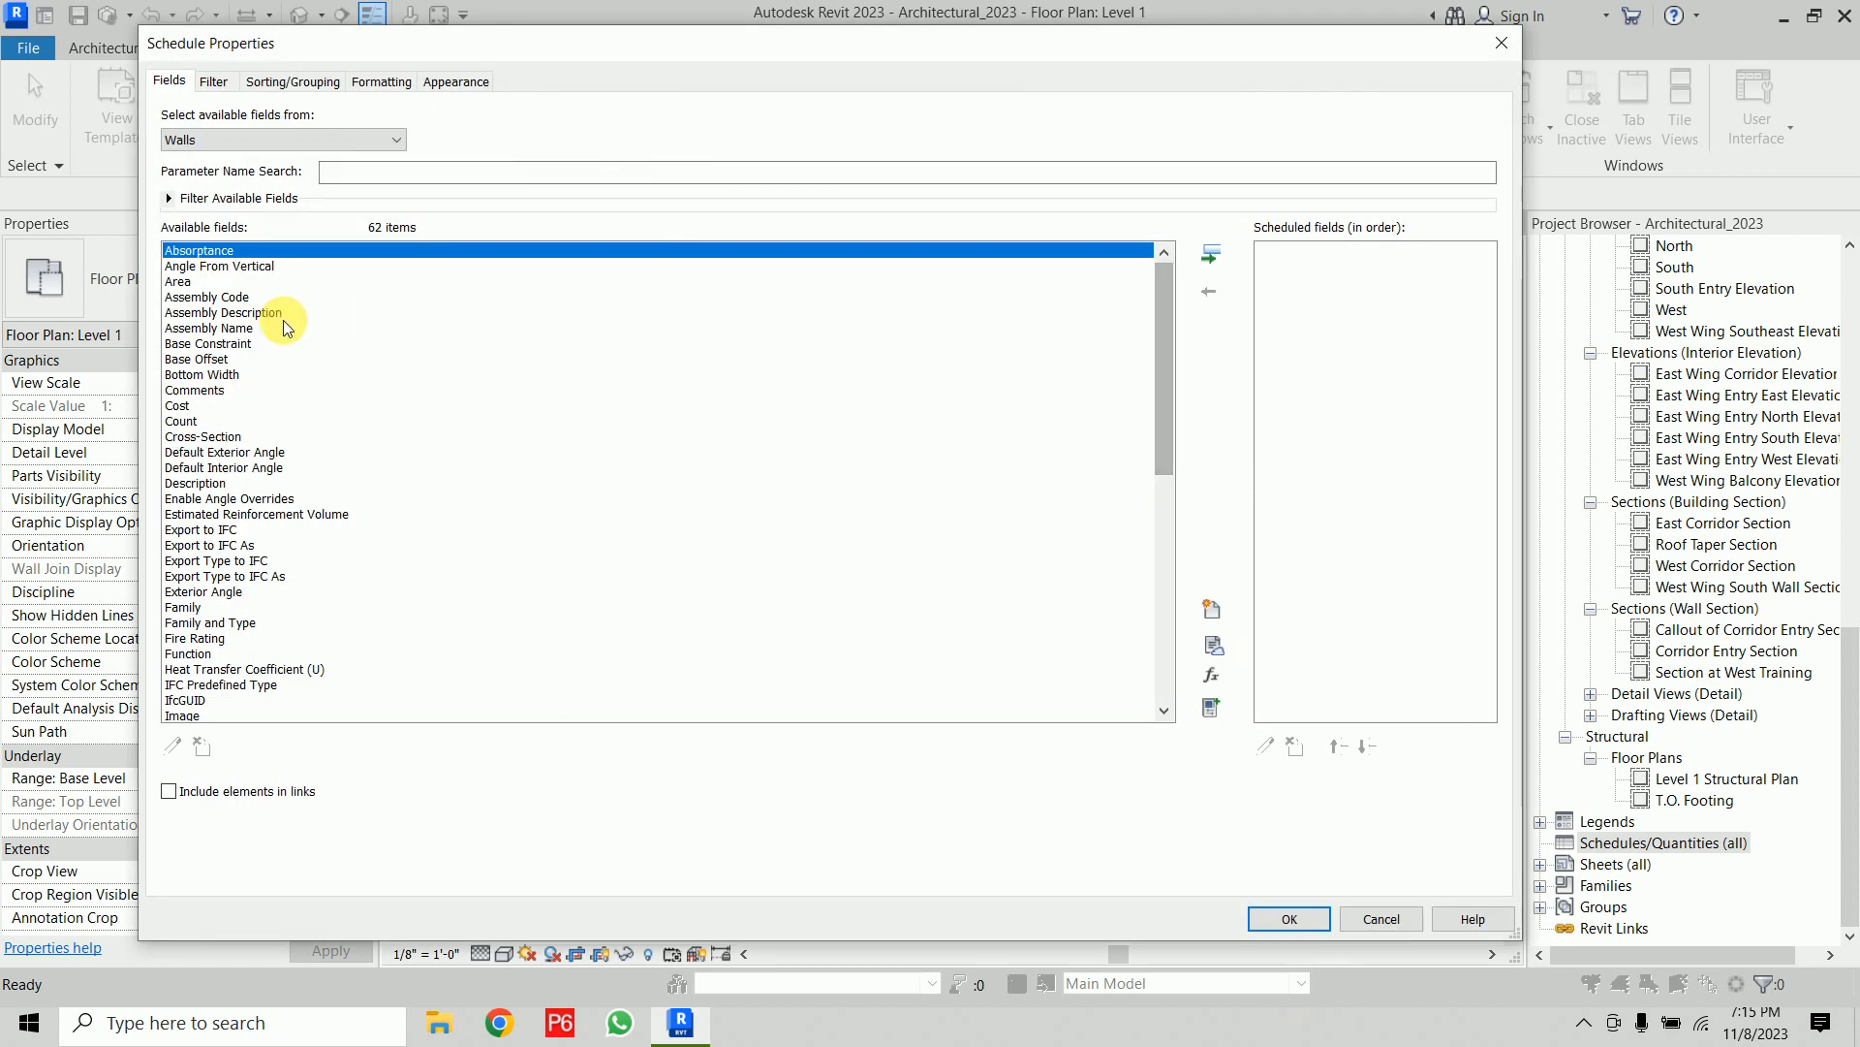
Narrow the schedule properties dialog and add Family and Type as the first scheduled field
{"action": "left_click_drag", "start_coordinate": [148, 336], "coordinate": [728, 388]}
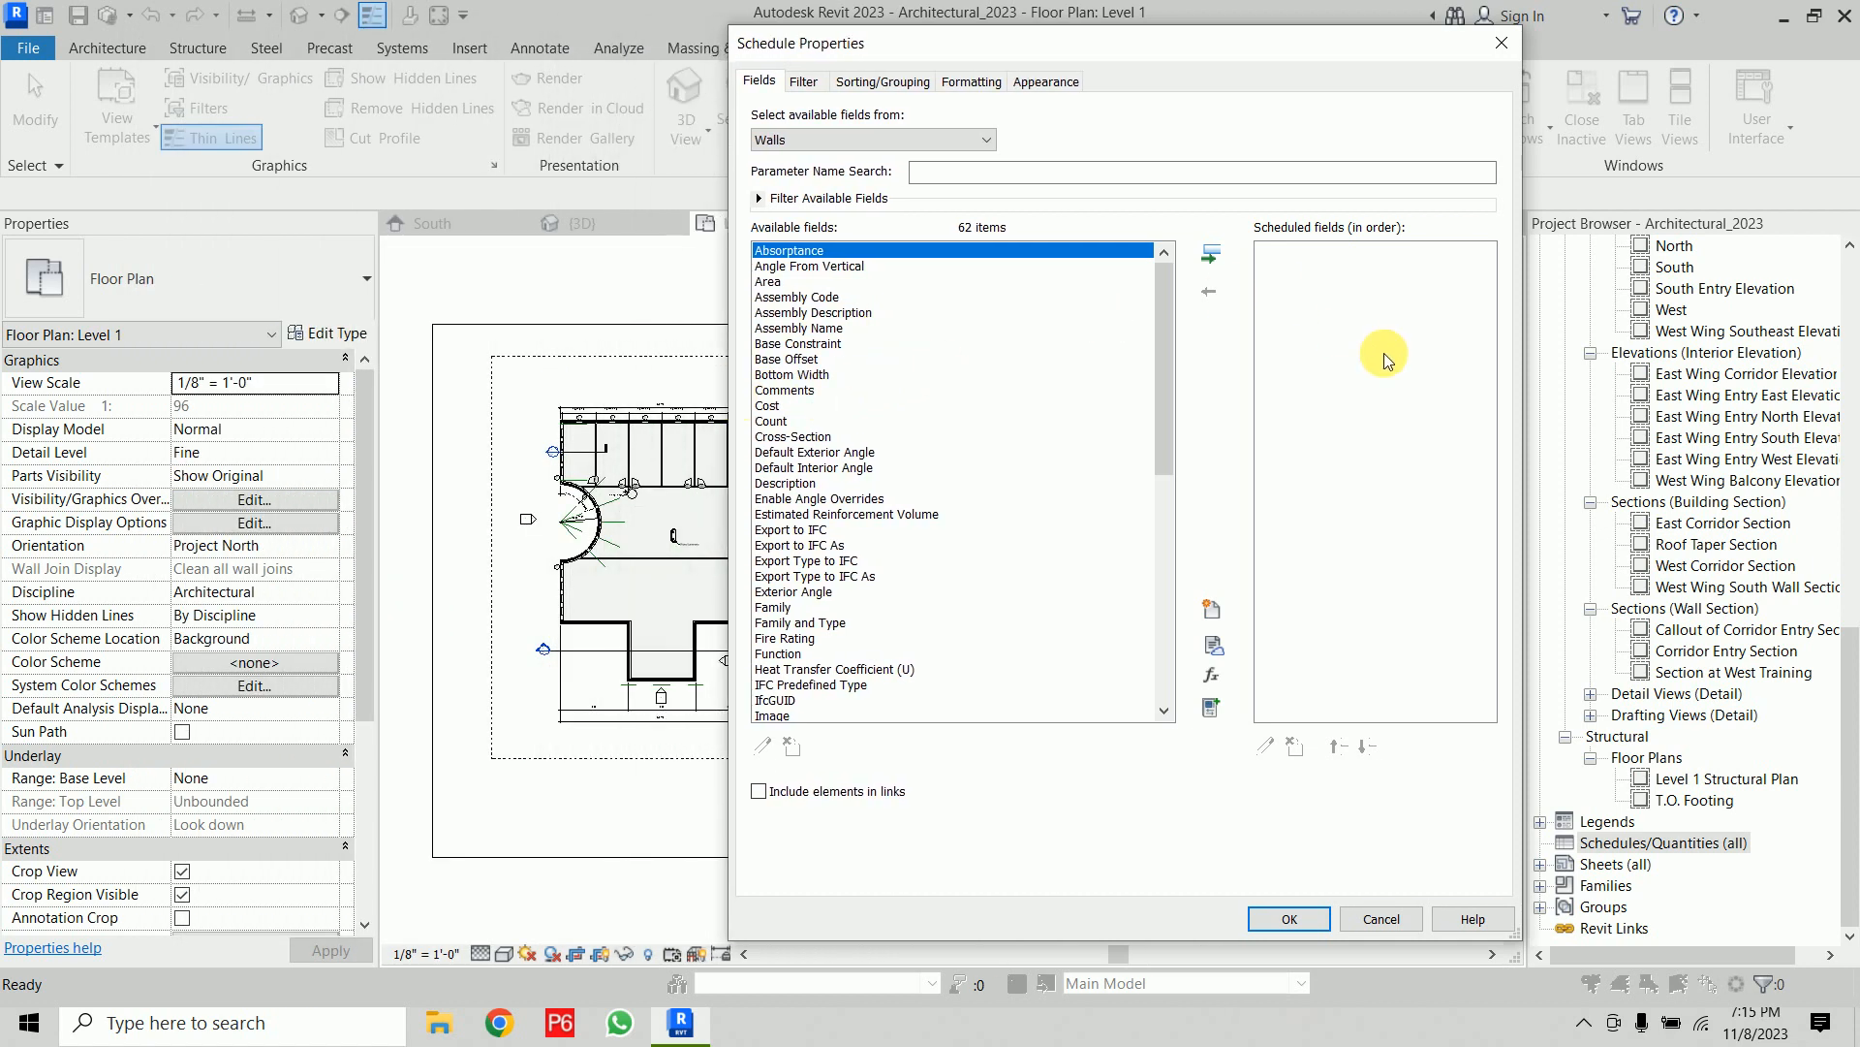
{"action": "left_click_drag", "start_coordinate": [1165, 341], "coordinate": [1165, 618]}
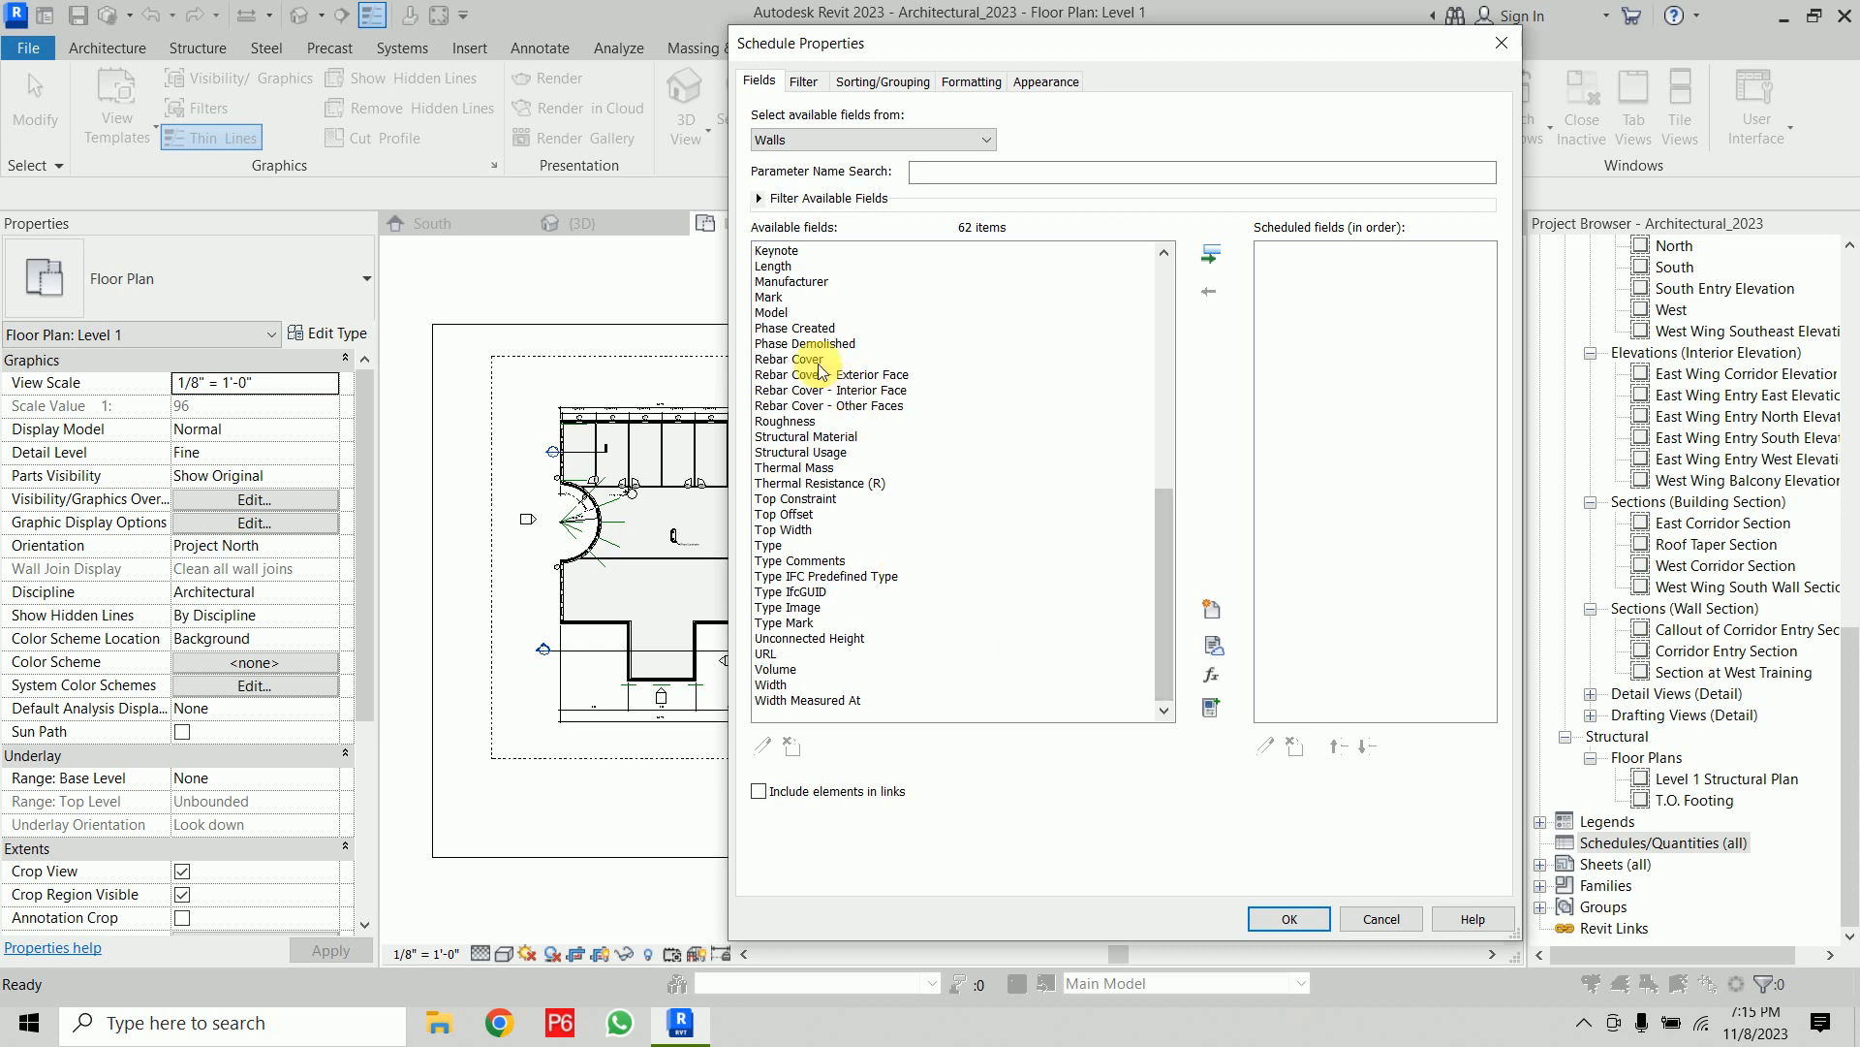
{"action": "scroll", "coordinate": [775, 320], "scroll_direction": "up", "scroll_amount": 7}
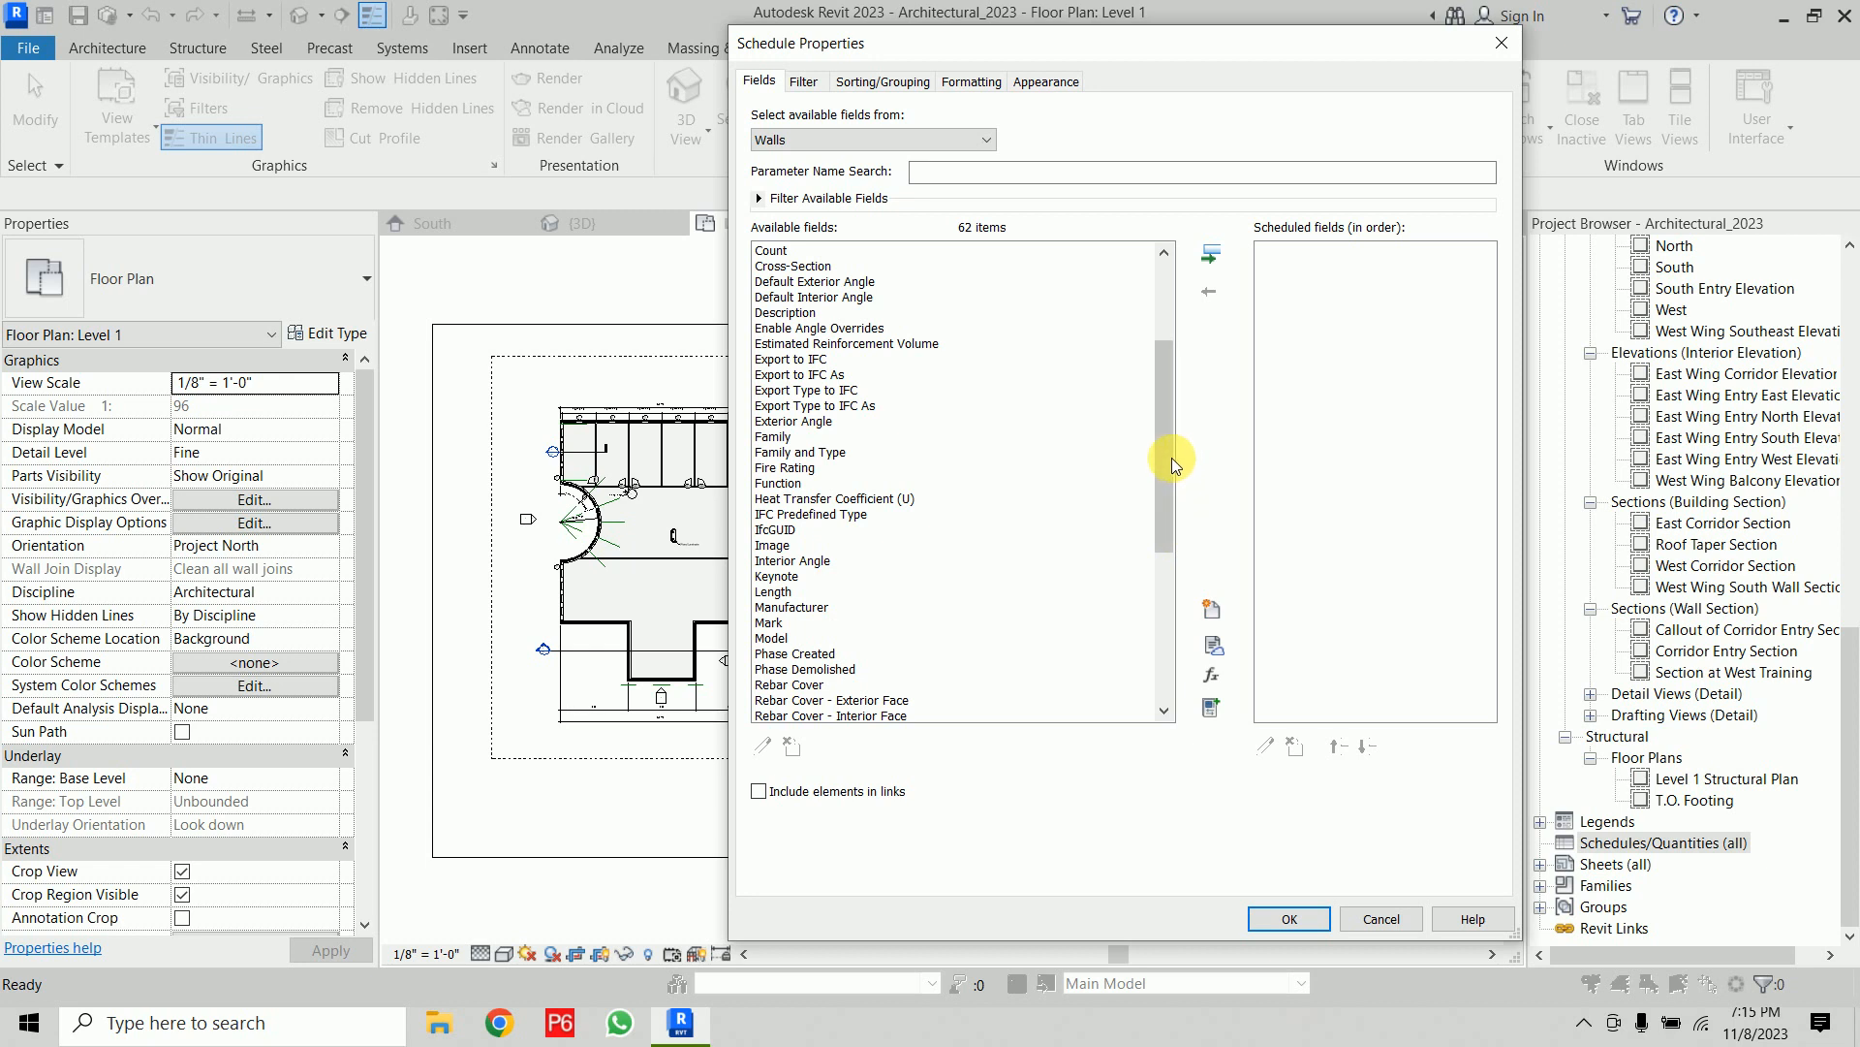
{"action": "left_click_drag", "start_coordinate": [1172, 457], "coordinate": [1168, 312]}
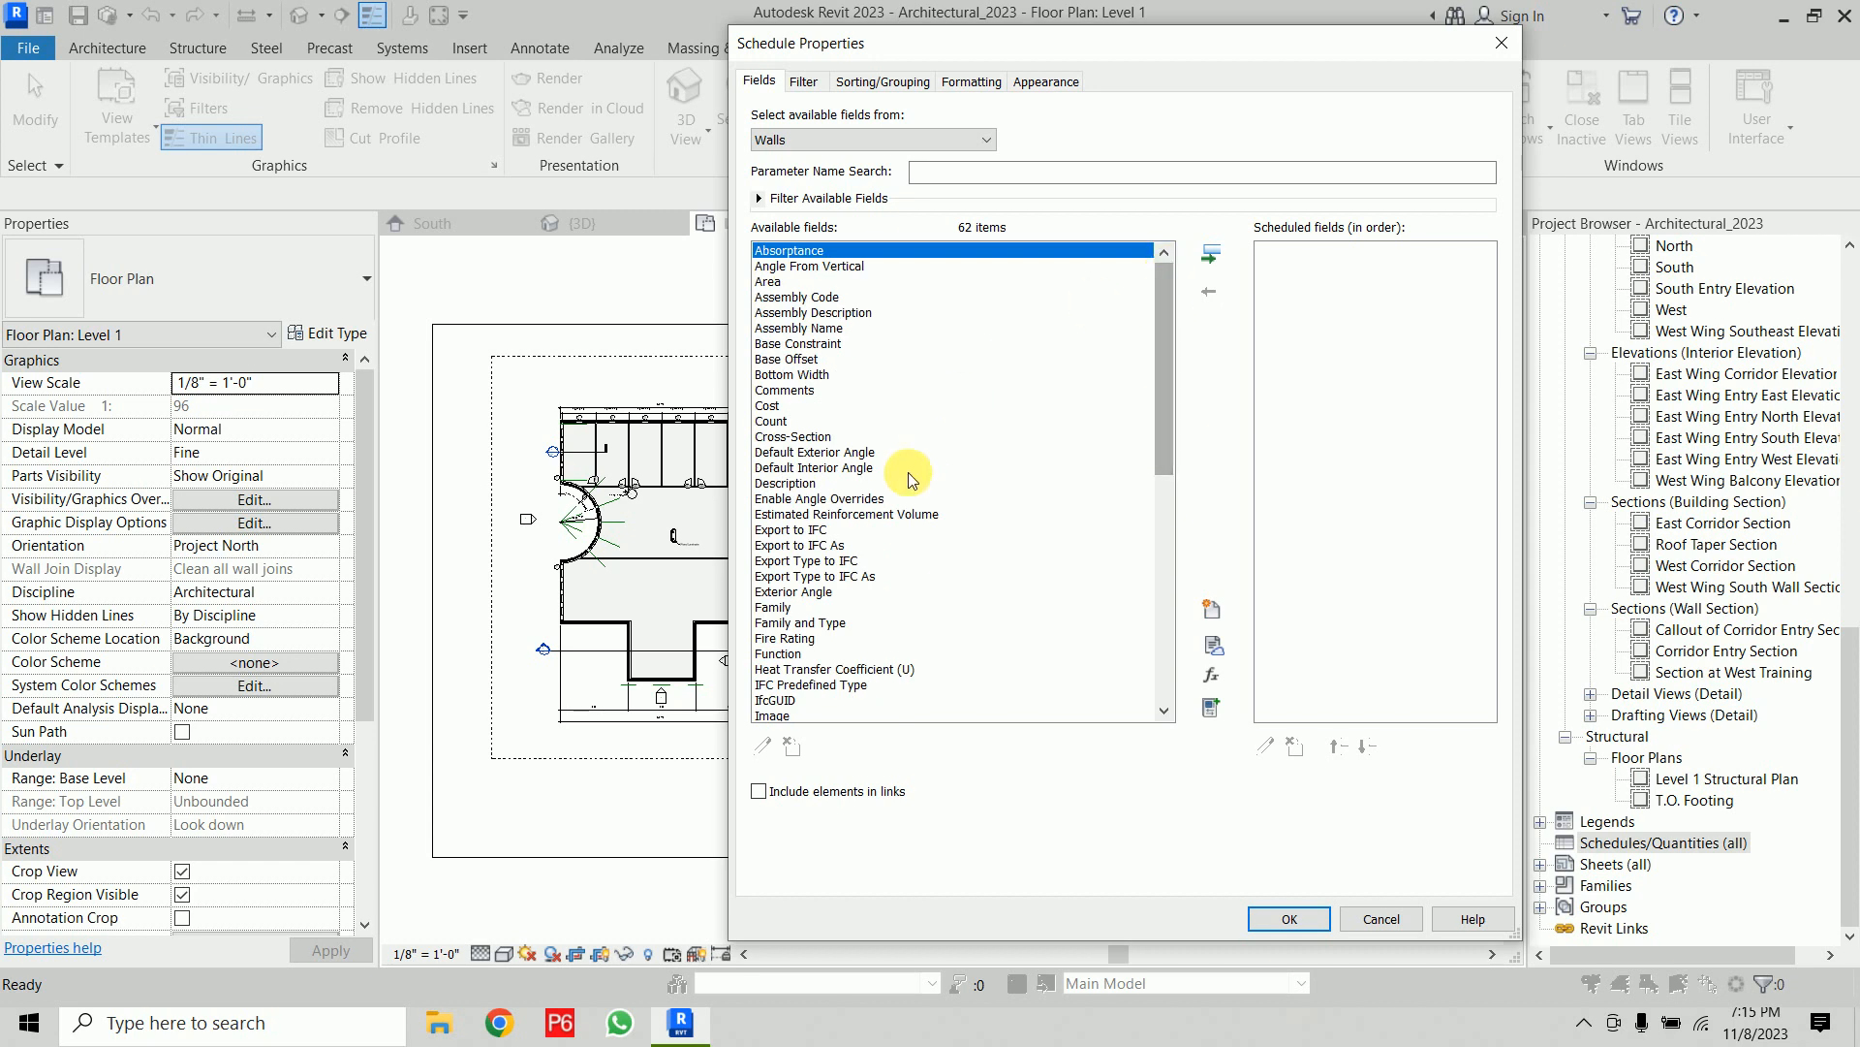
{"action": "scroll", "coordinate": [884, 531], "scroll_direction": "down", "scroll_amount": 3}
{"action": "mouse_move", "coordinate": [884, 534]}
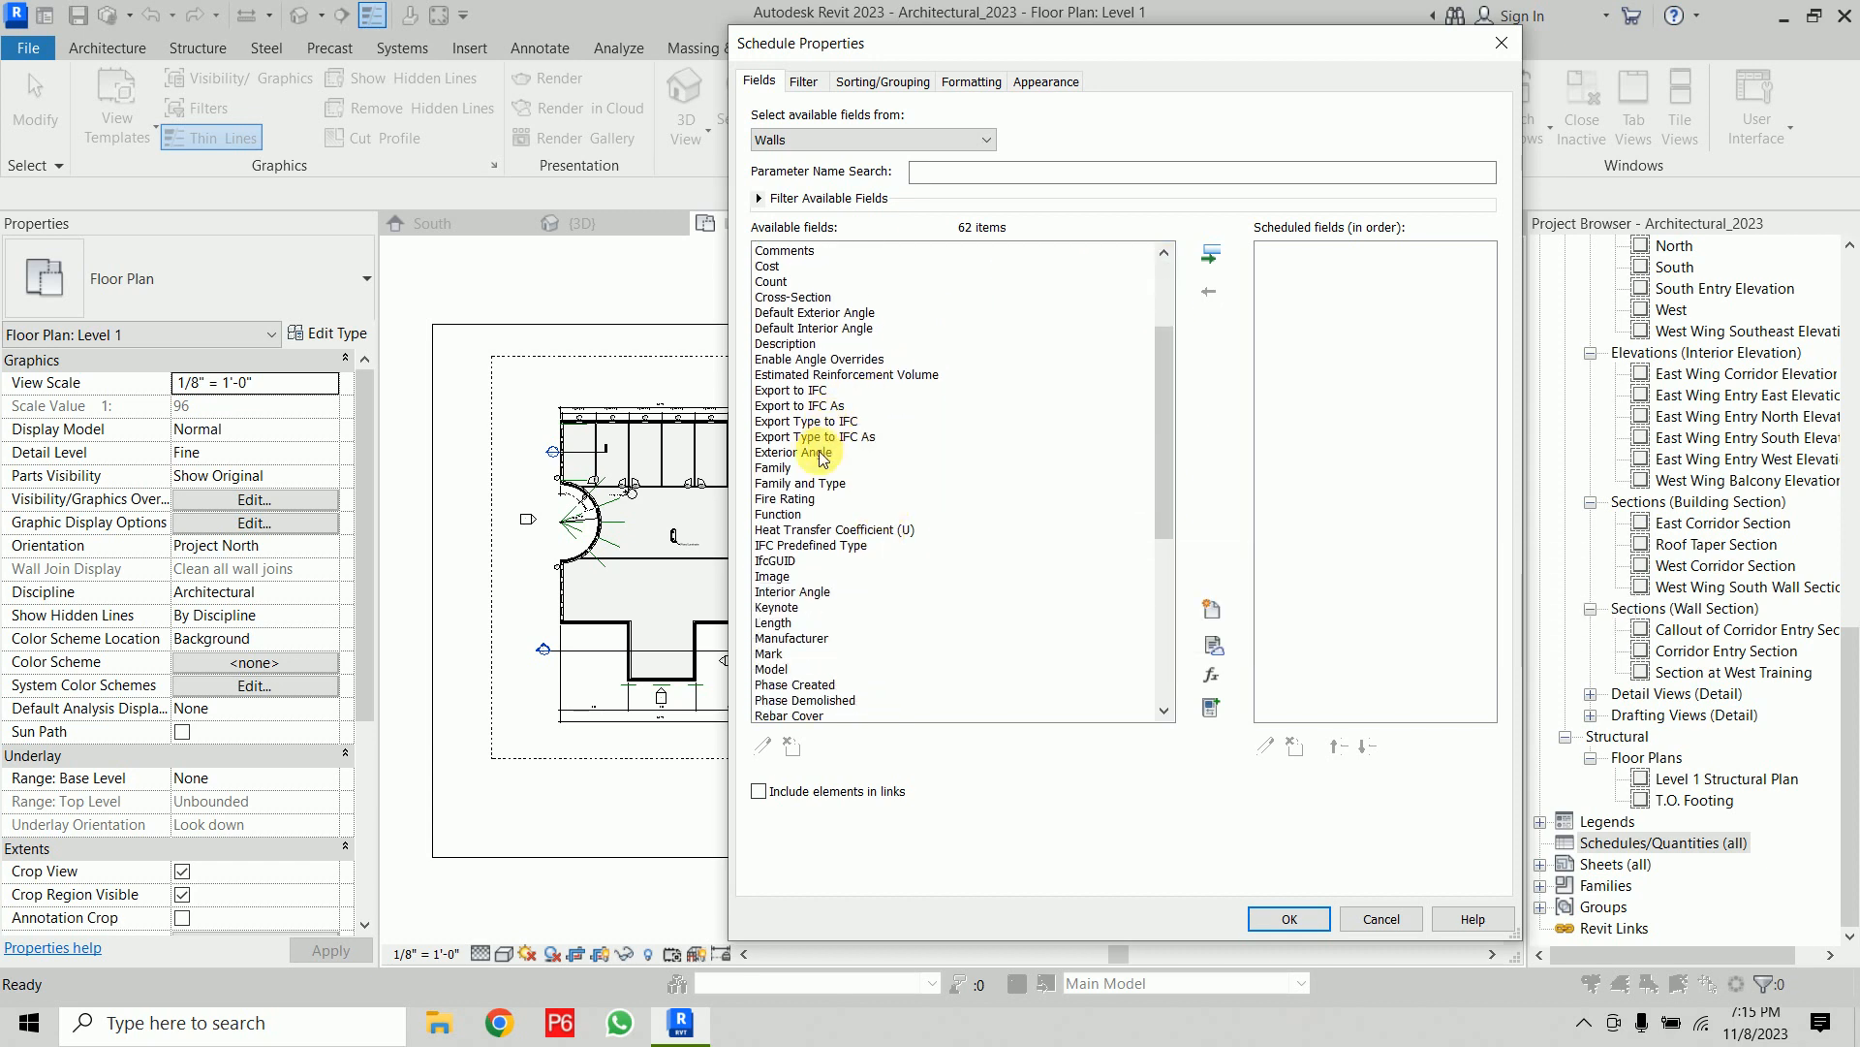
{"action": "left_click", "coordinate": [809, 482]}
{"action": "left_click", "coordinate": [1210, 253]}
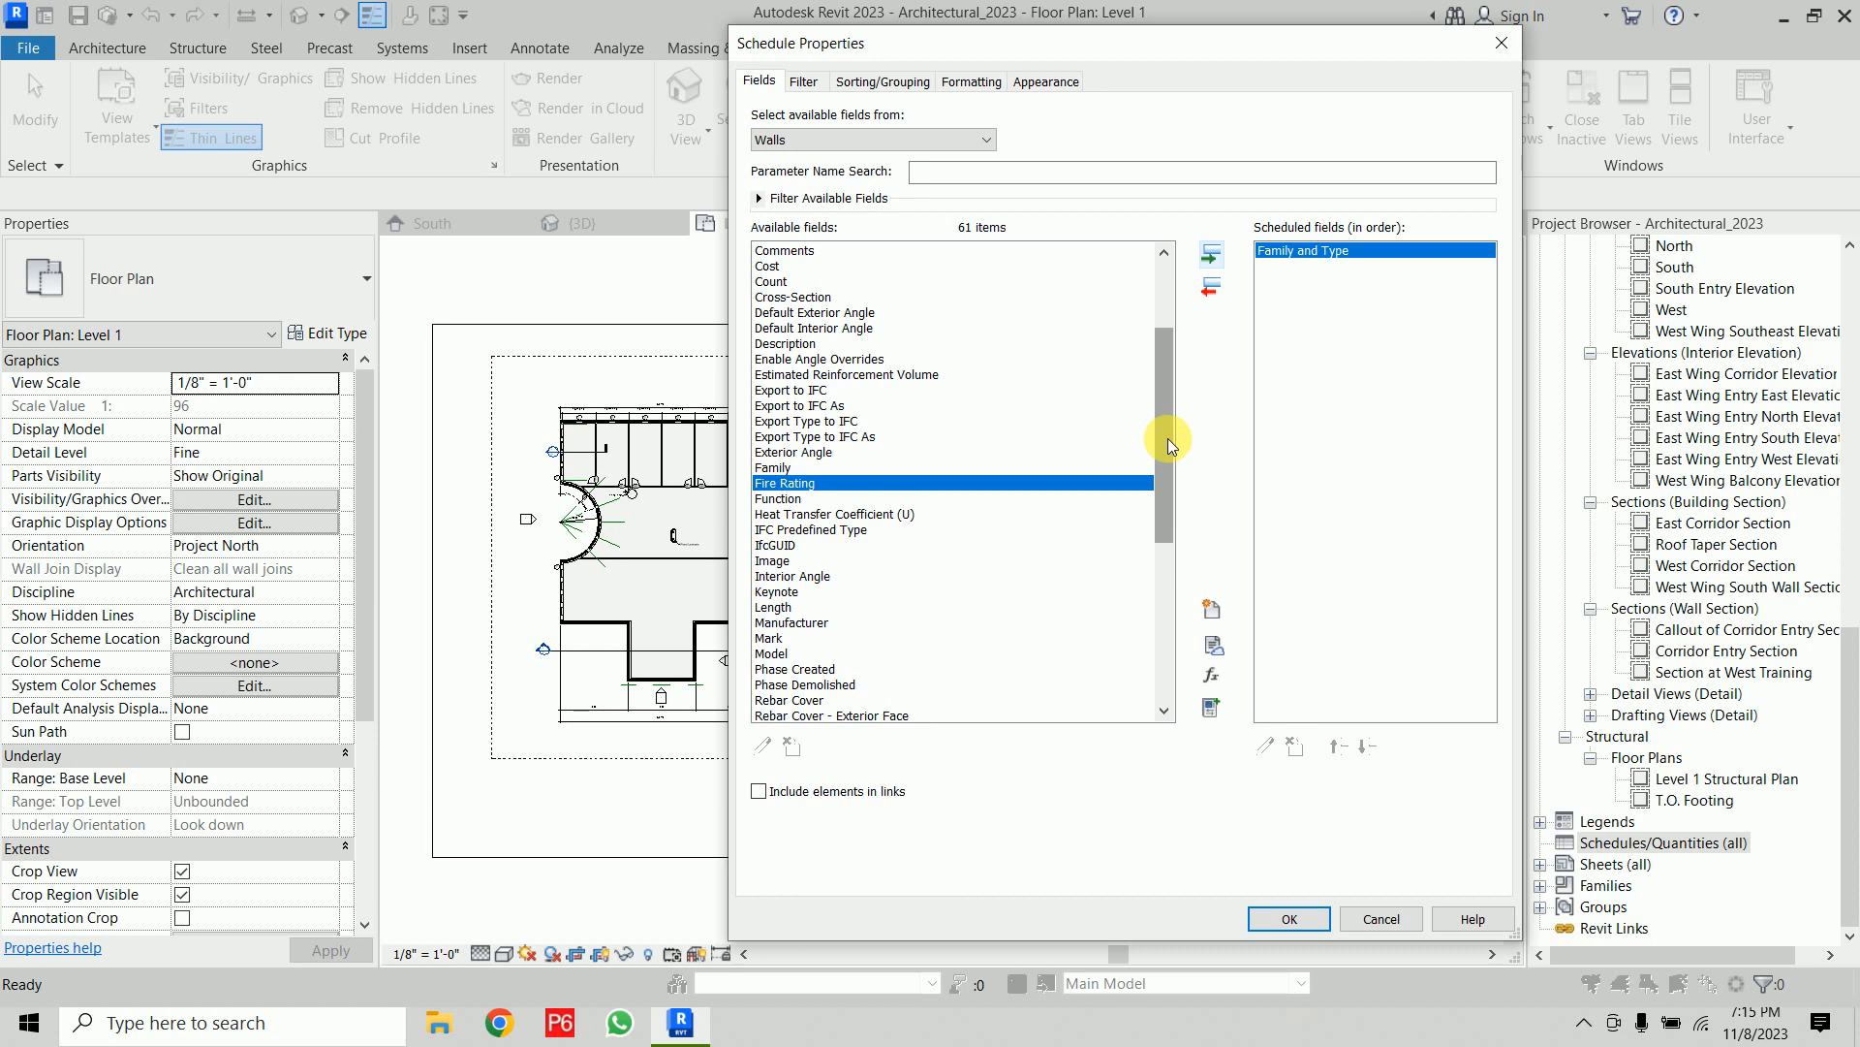
Add the Width and Volume fields to the wall schedule
{"action": "left_click_drag", "start_coordinate": [1167, 438], "coordinate": [1171, 596]}
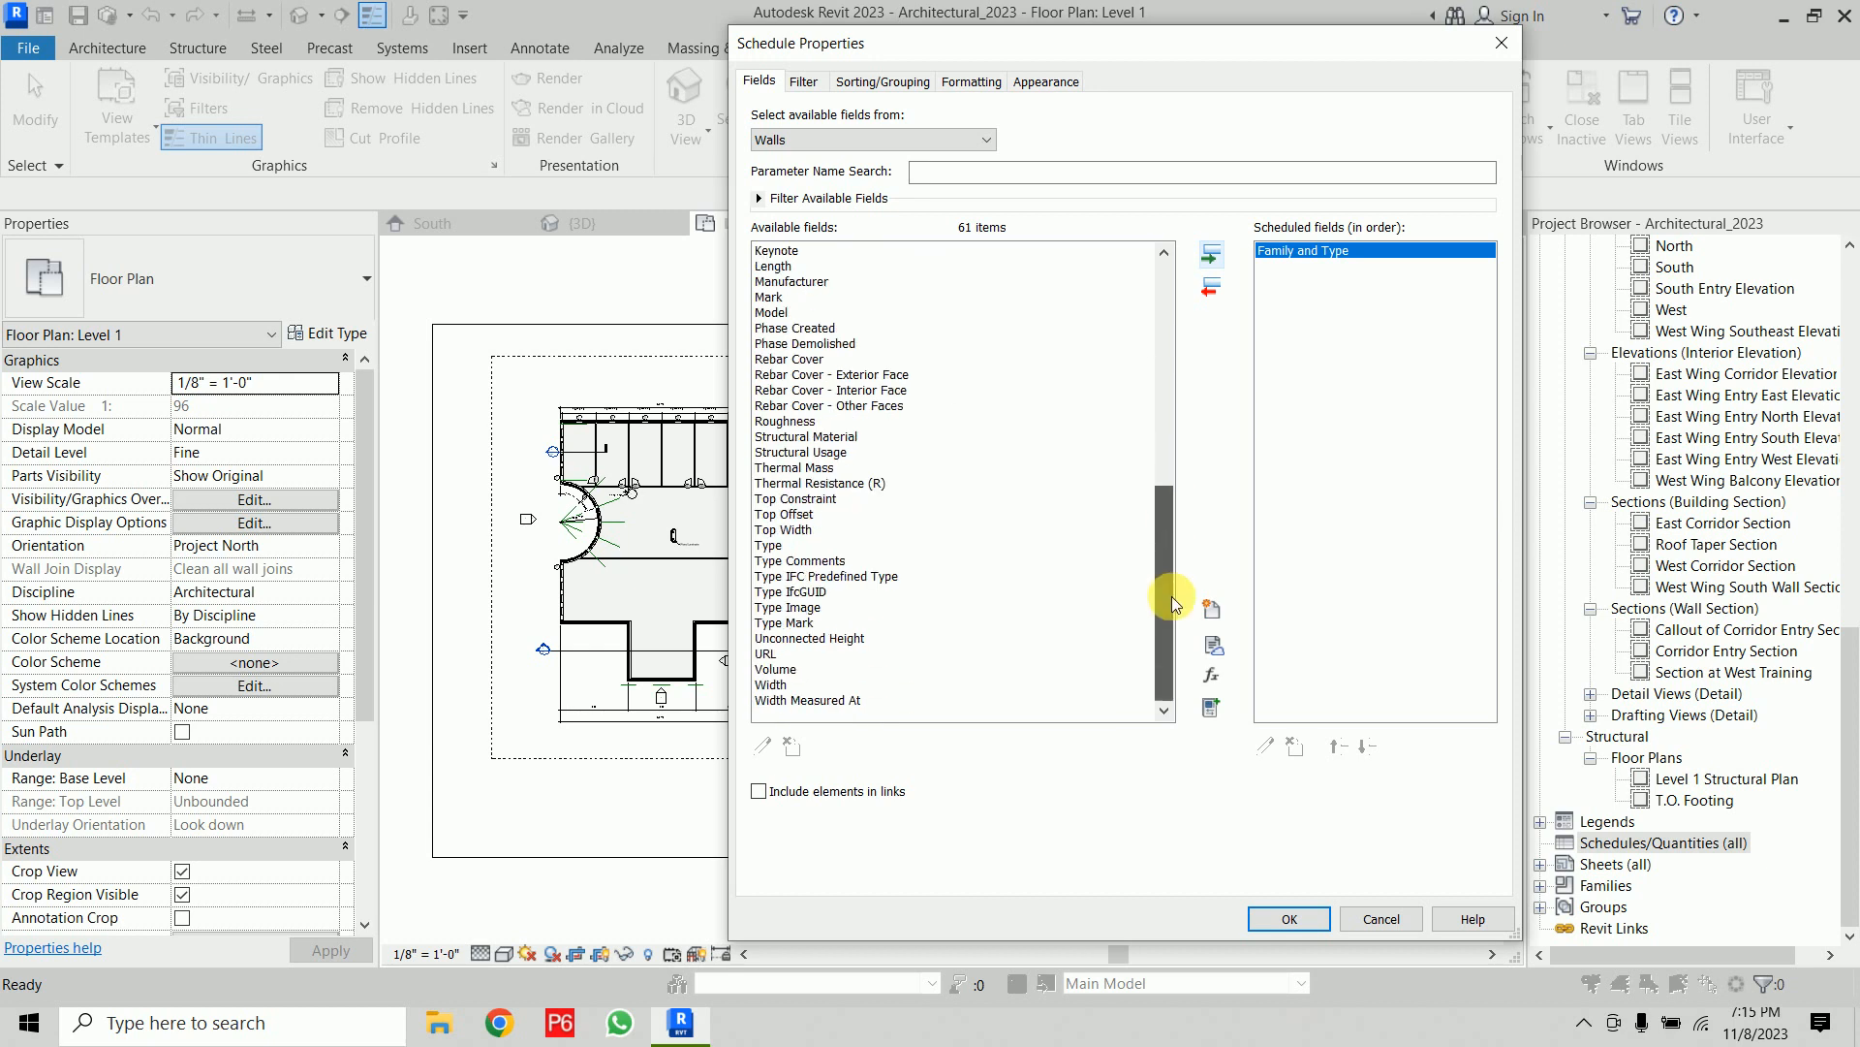
{"action": "left_click", "coordinate": [815, 686]}
{"action": "left_click", "coordinate": [1210, 254]}
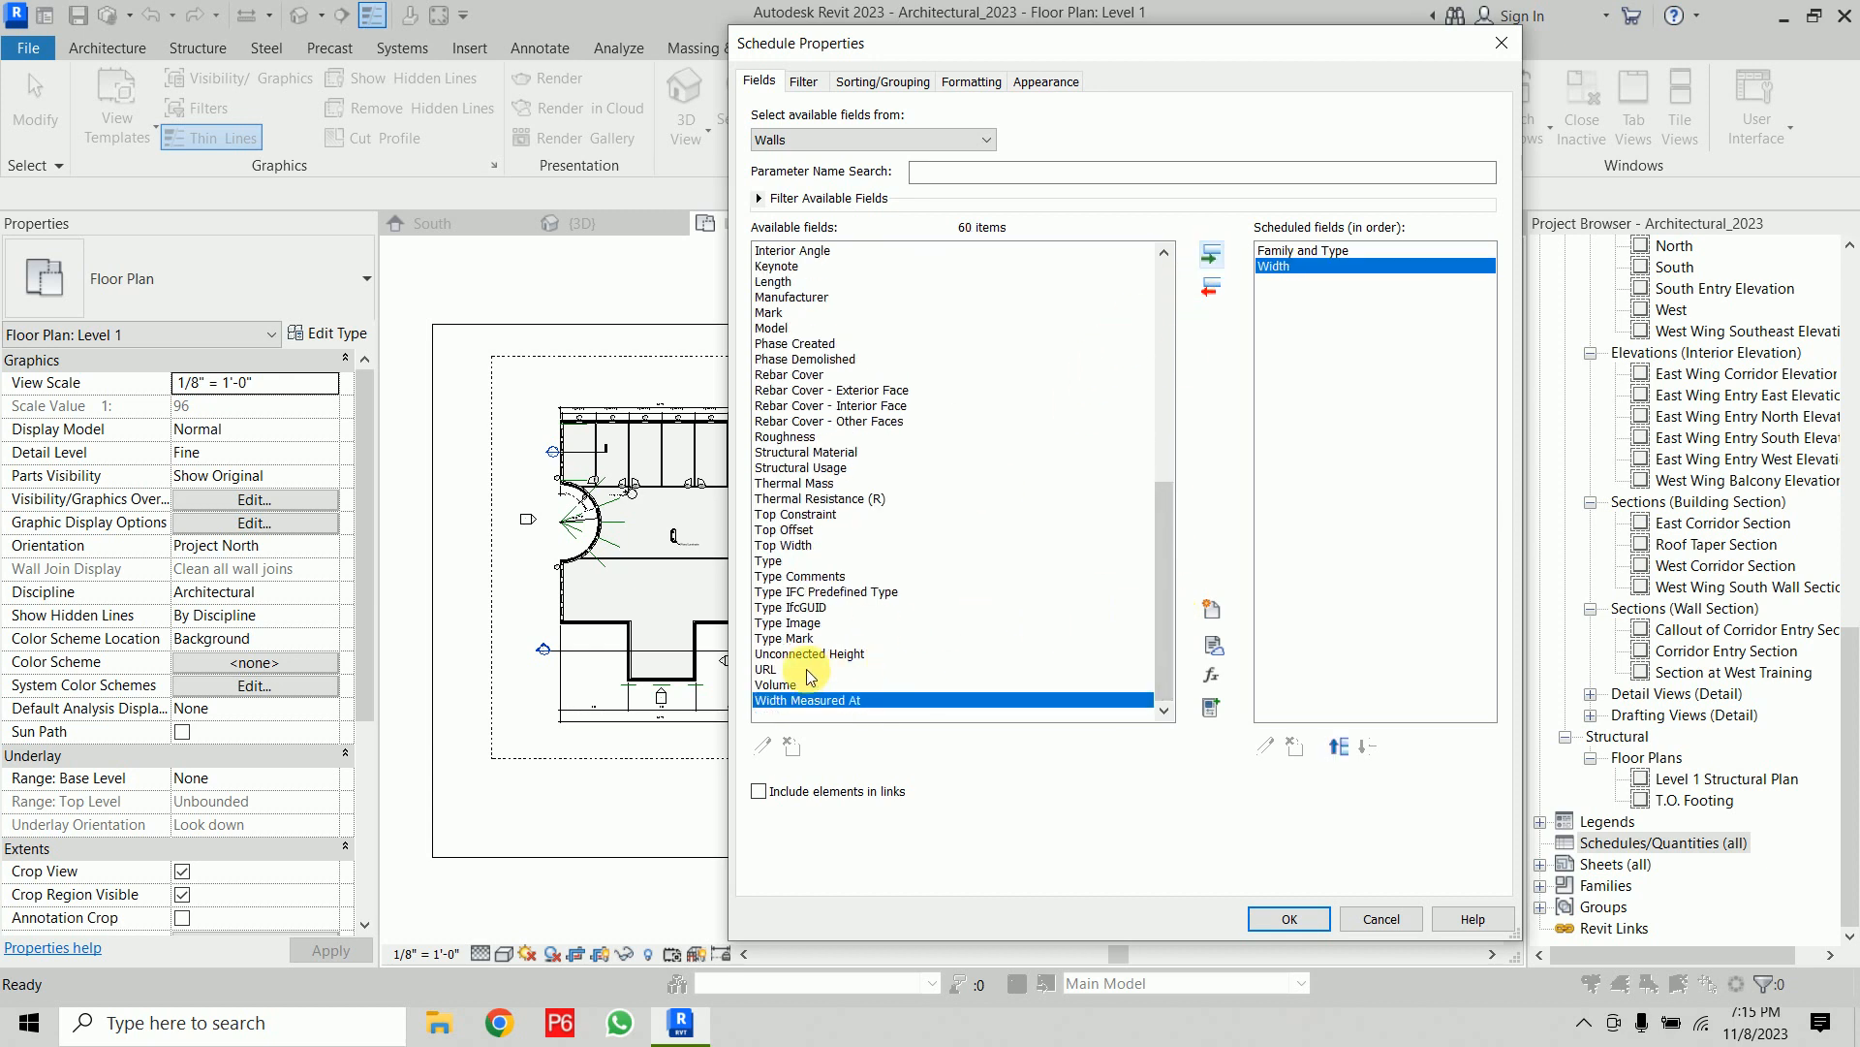
{"action": "left_click", "coordinate": [810, 685]}
{"action": "left_click", "coordinate": [1211, 253]}
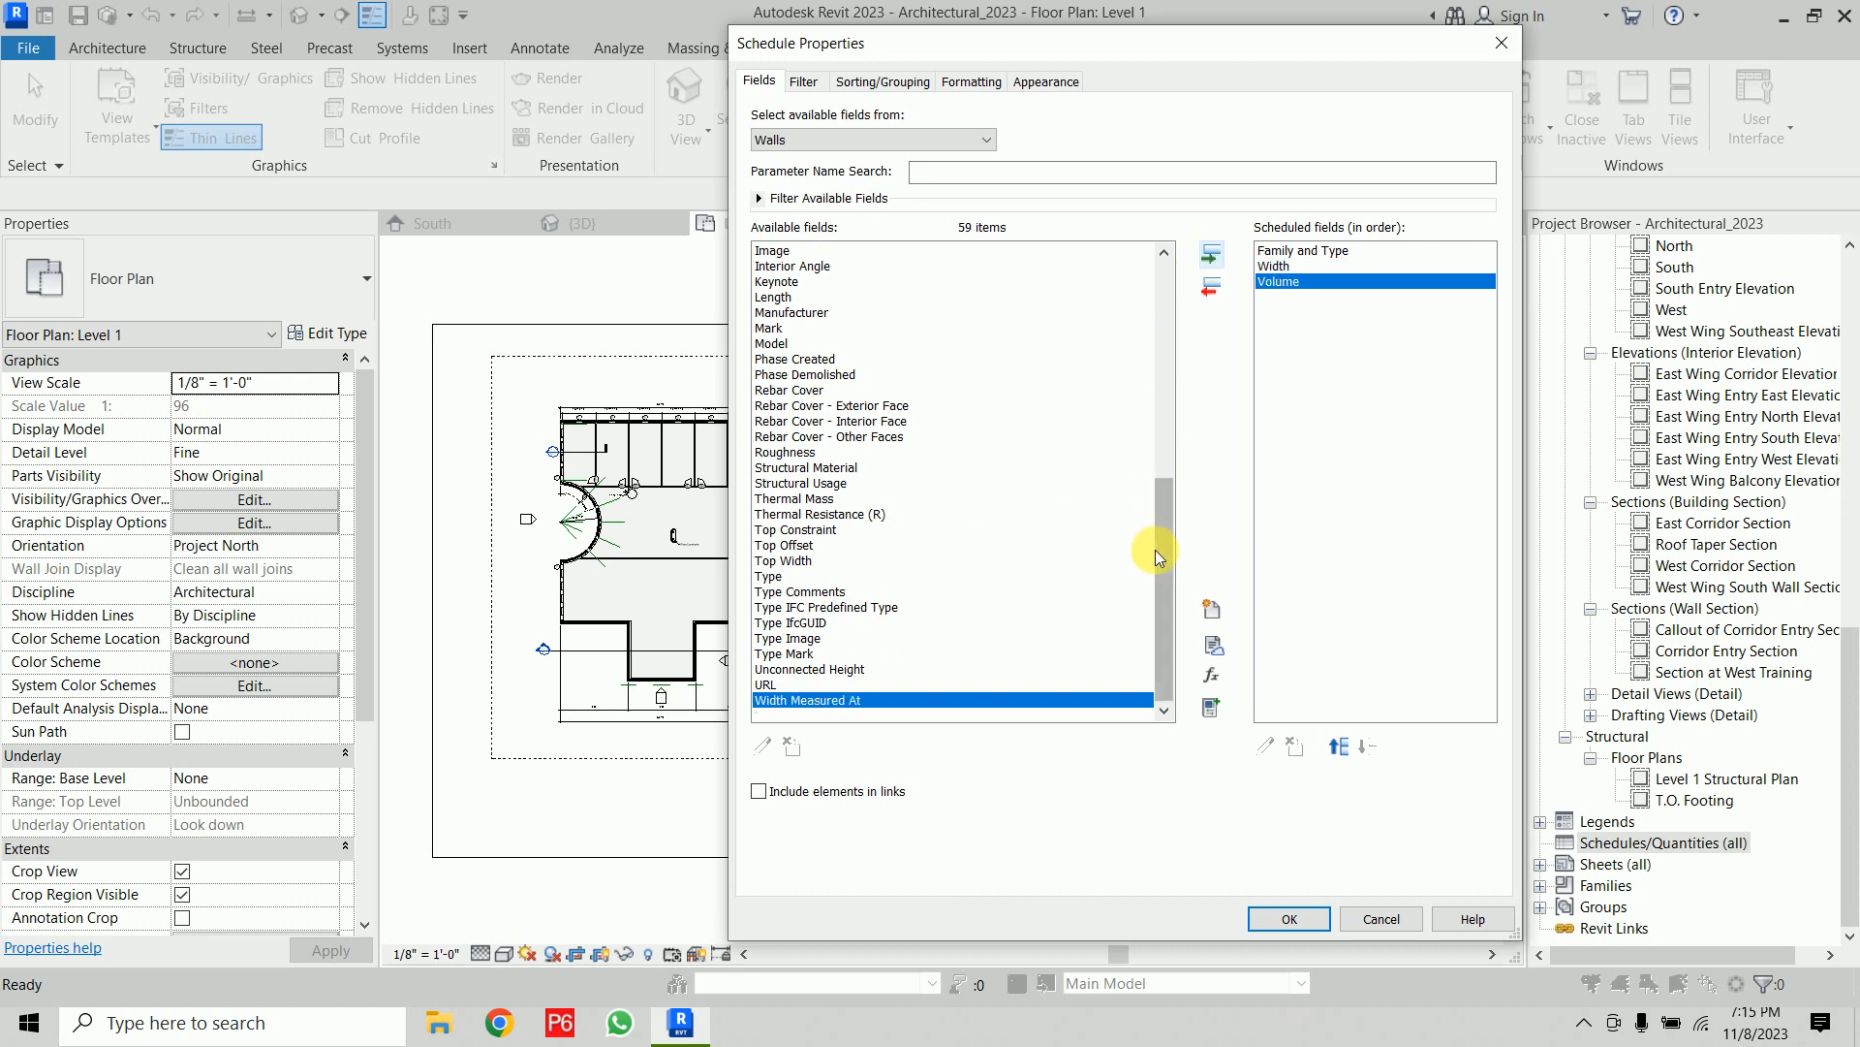
Add the Area and Length fields to the wall schedule
{"action": "left_click_drag", "start_coordinate": [1155, 550], "coordinate": [1168, 281]}
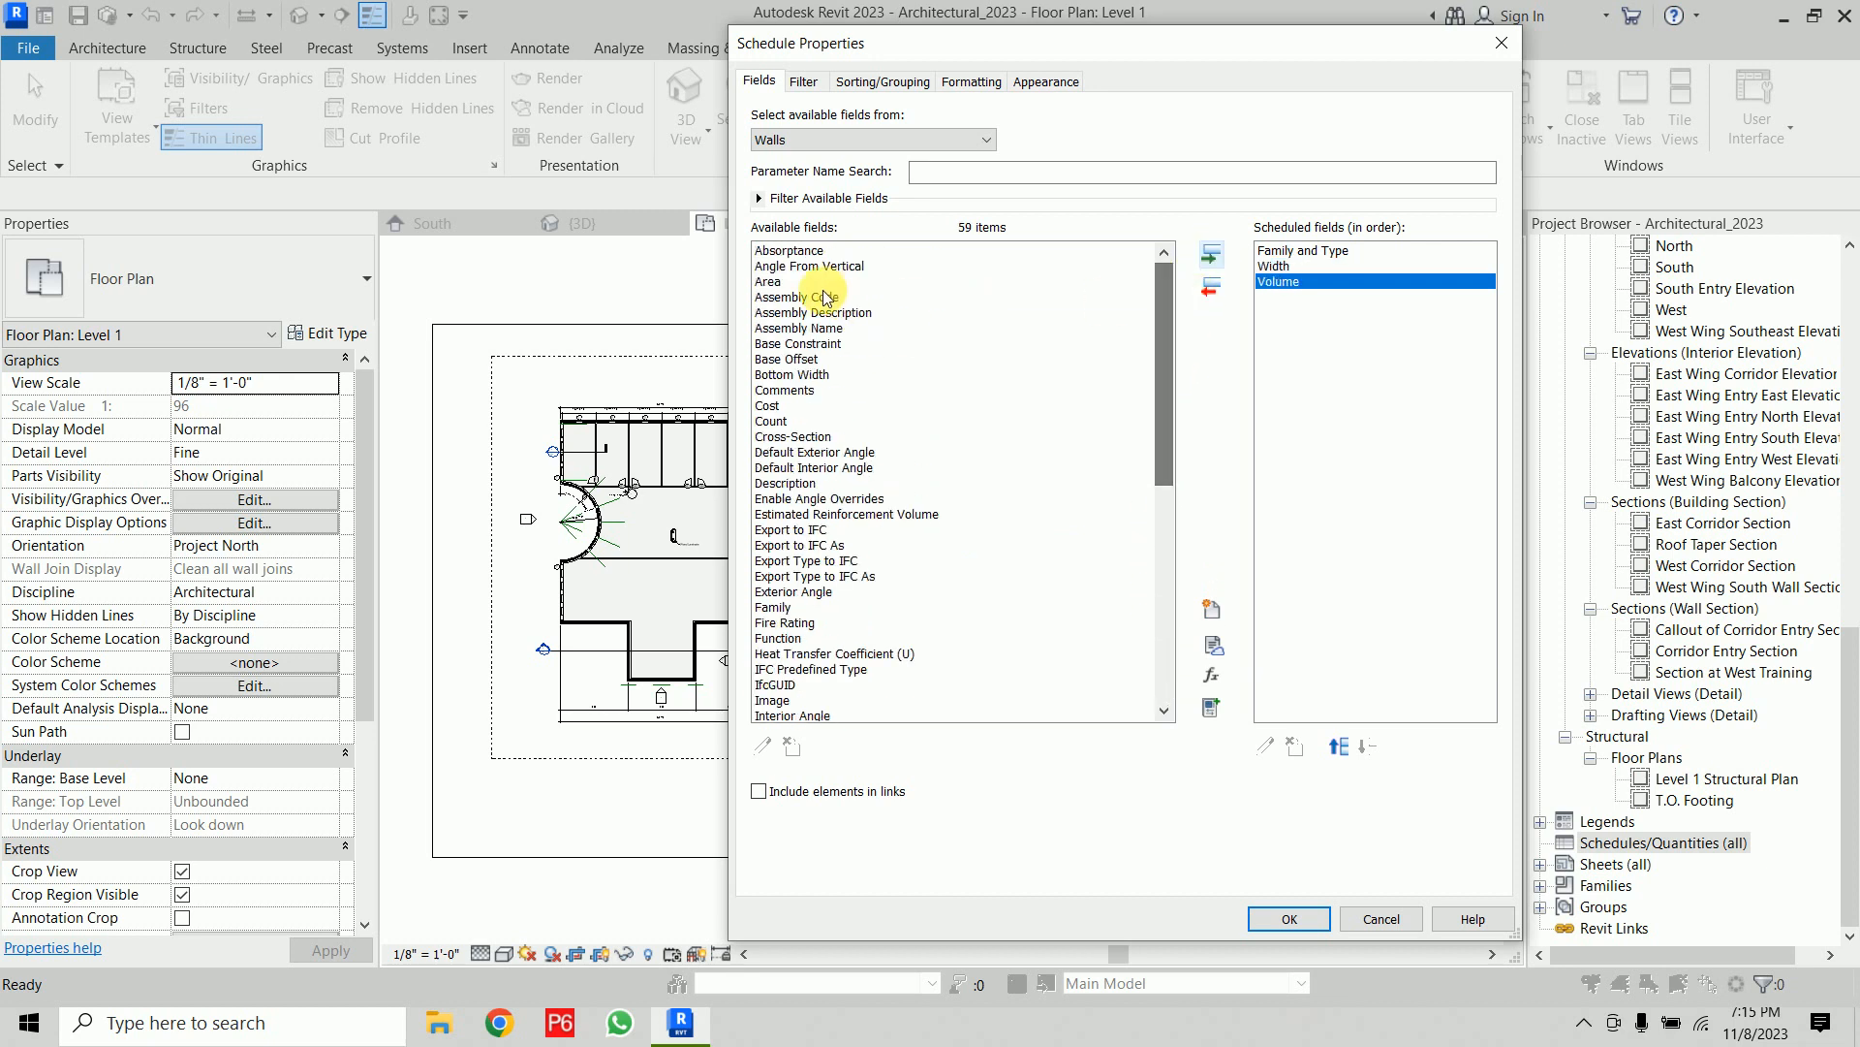
{"action": "left_click", "coordinate": [1093, 281]}
{"action": "left_click", "coordinate": [1211, 255]}
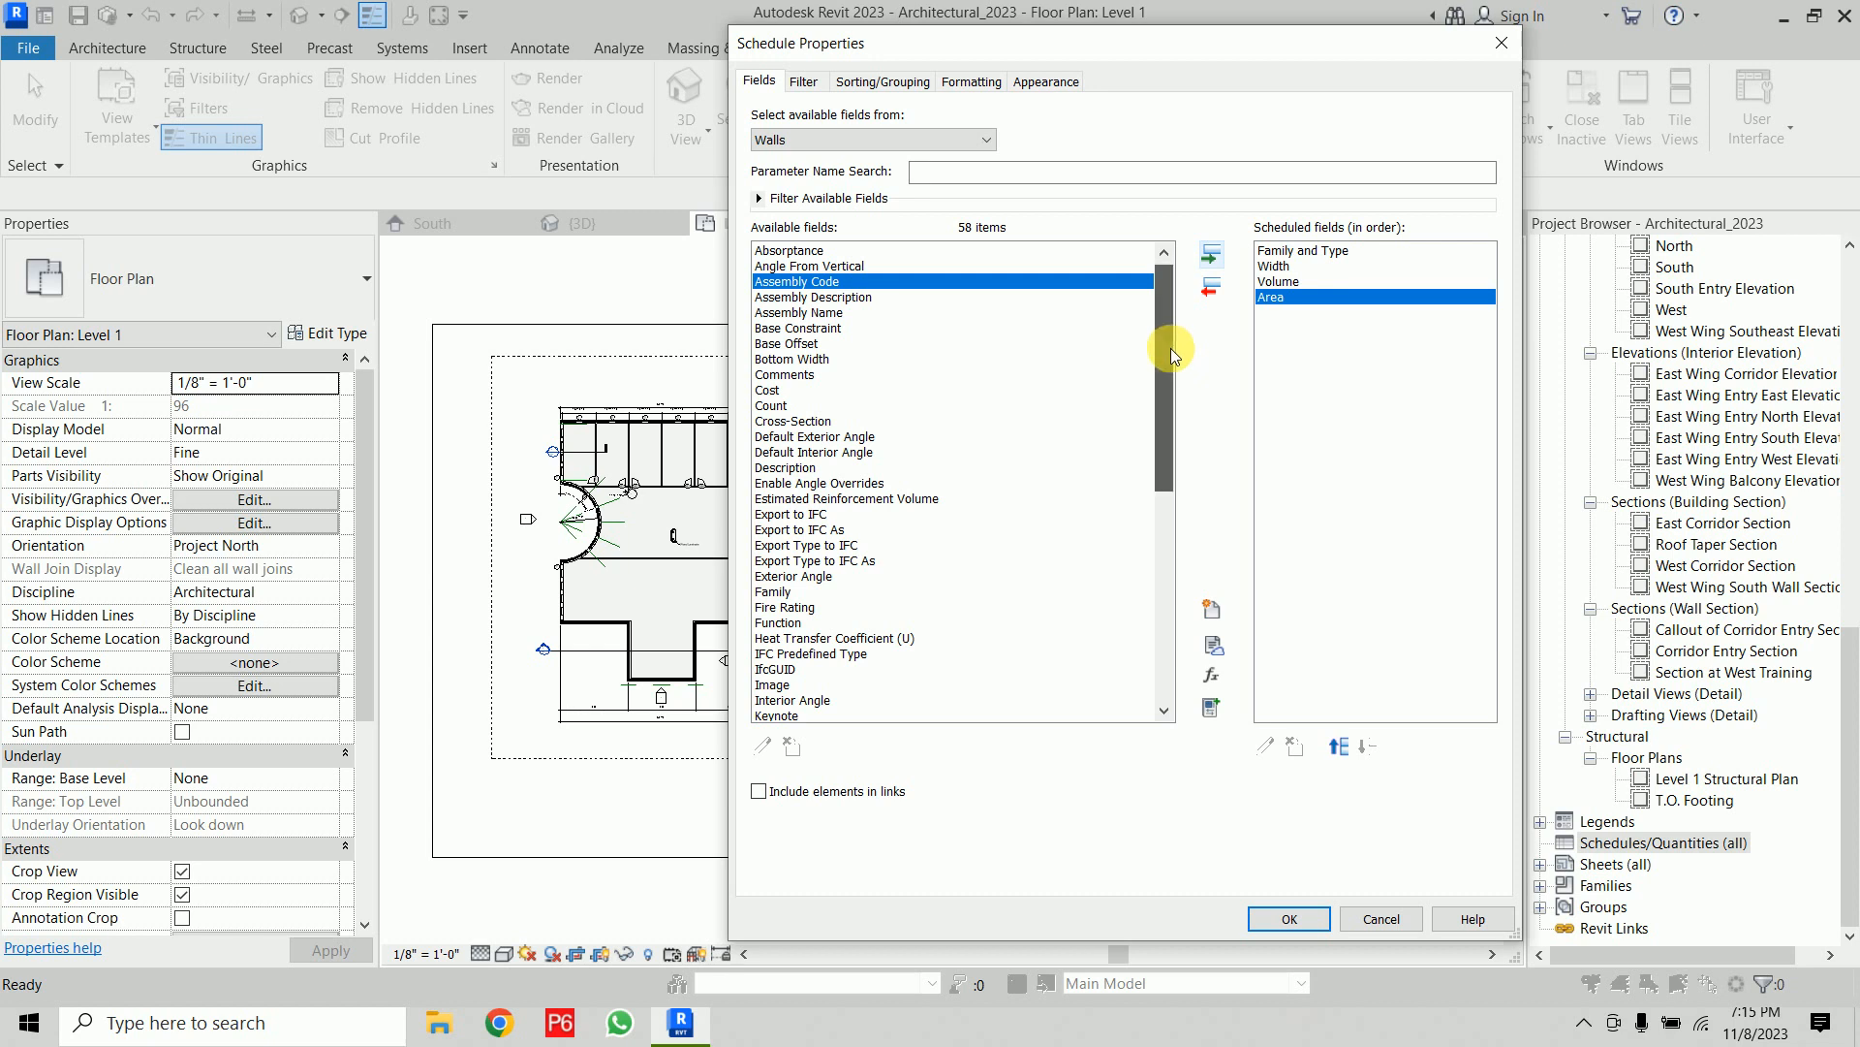
{"action": "scroll", "coordinate": [916, 509], "scroll_direction": "down", "scroll_amount": 1}
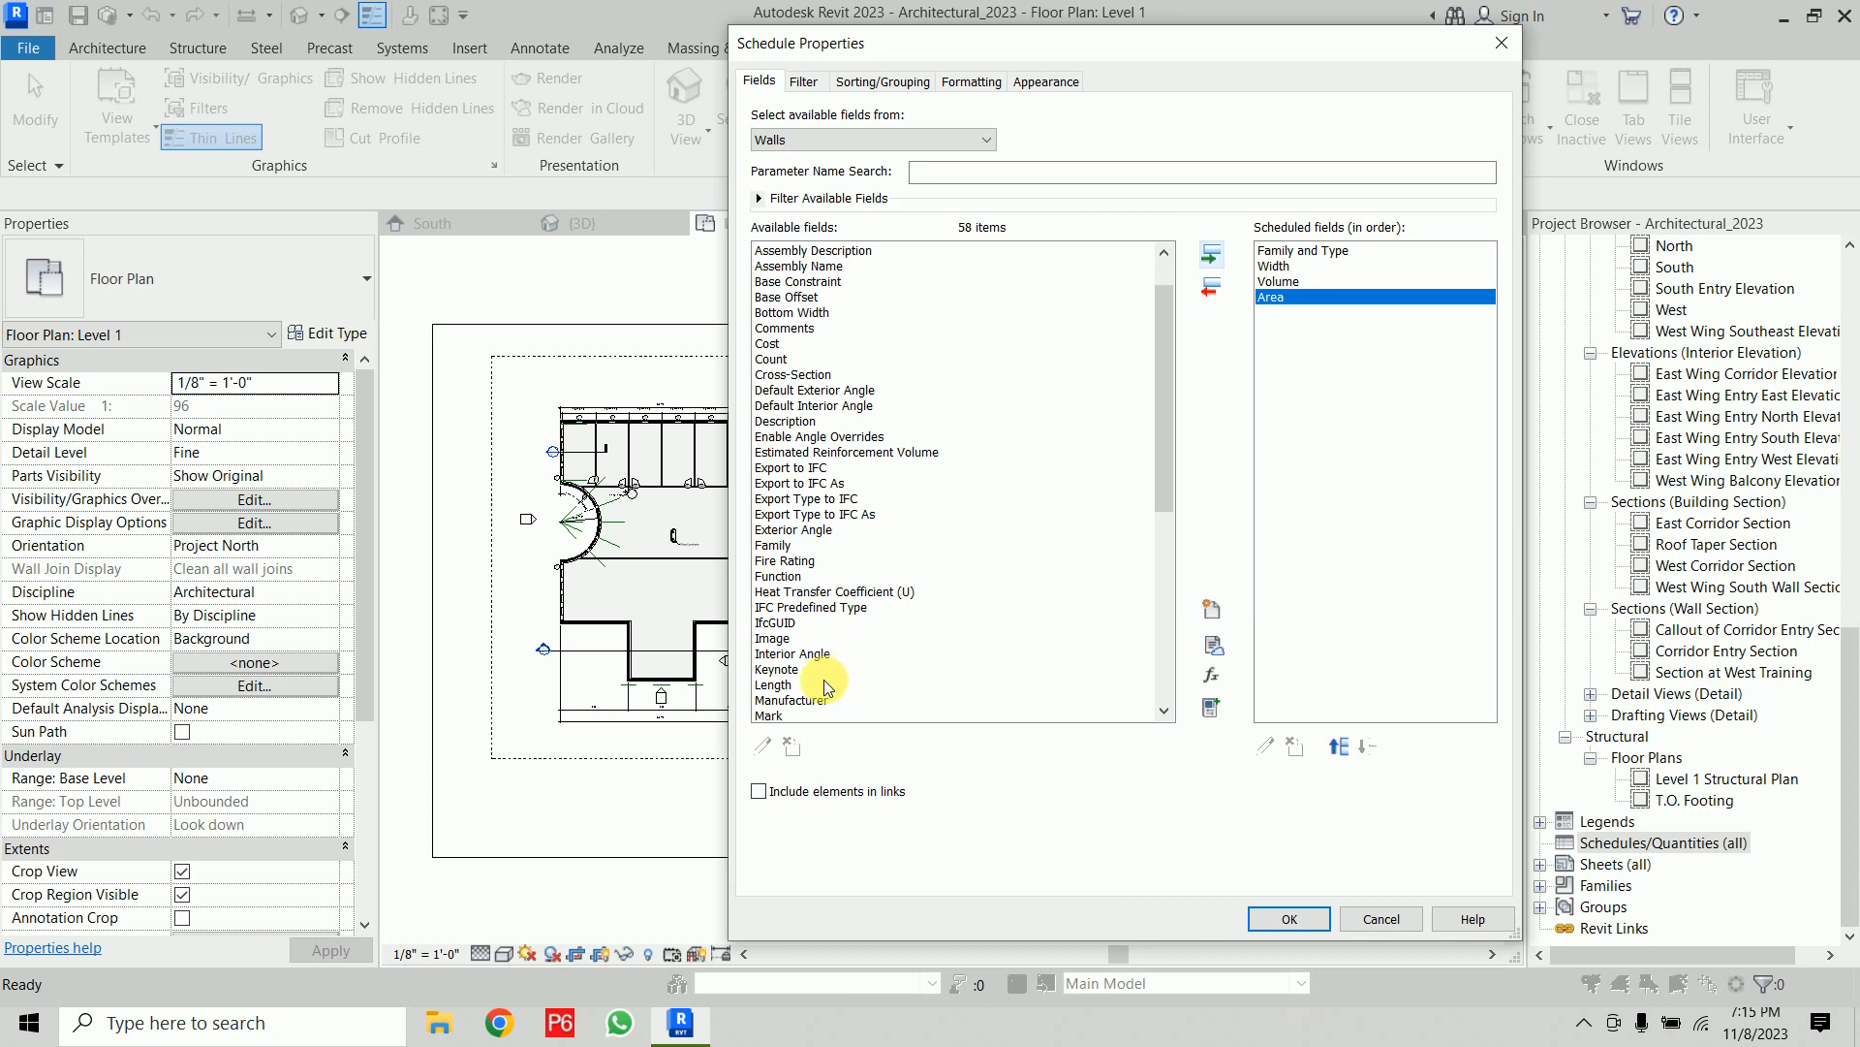
{"action": "left_click", "coordinate": [787, 684]}
{"action": "left_click", "coordinate": [1209, 254]}
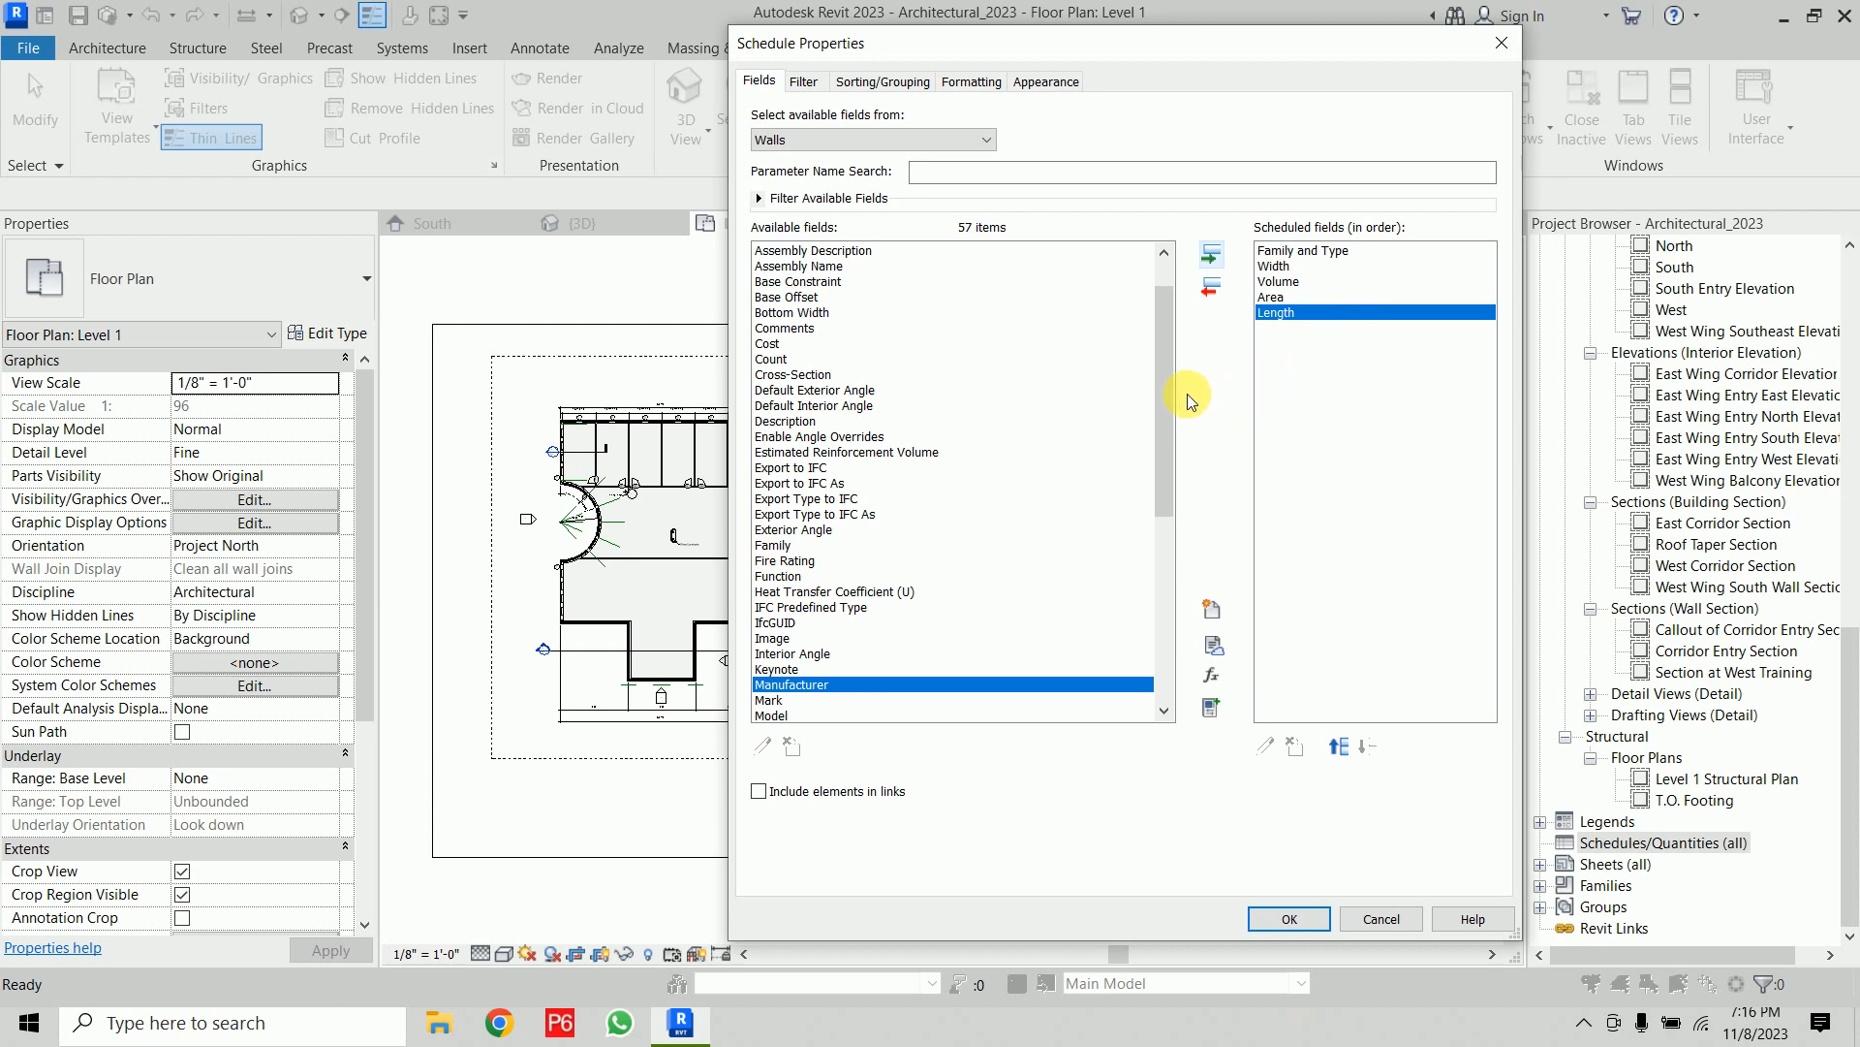
Reorder the scheduled fields to Family and Type, Length, Width, Area, Volume, and generate the wall schedule
{"action": "left_click", "coordinate": [1343, 748]}
{"action": "left_click", "coordinate": [1342, 748]}
{"action": "left_click", "coordinate": [1342, 748]}
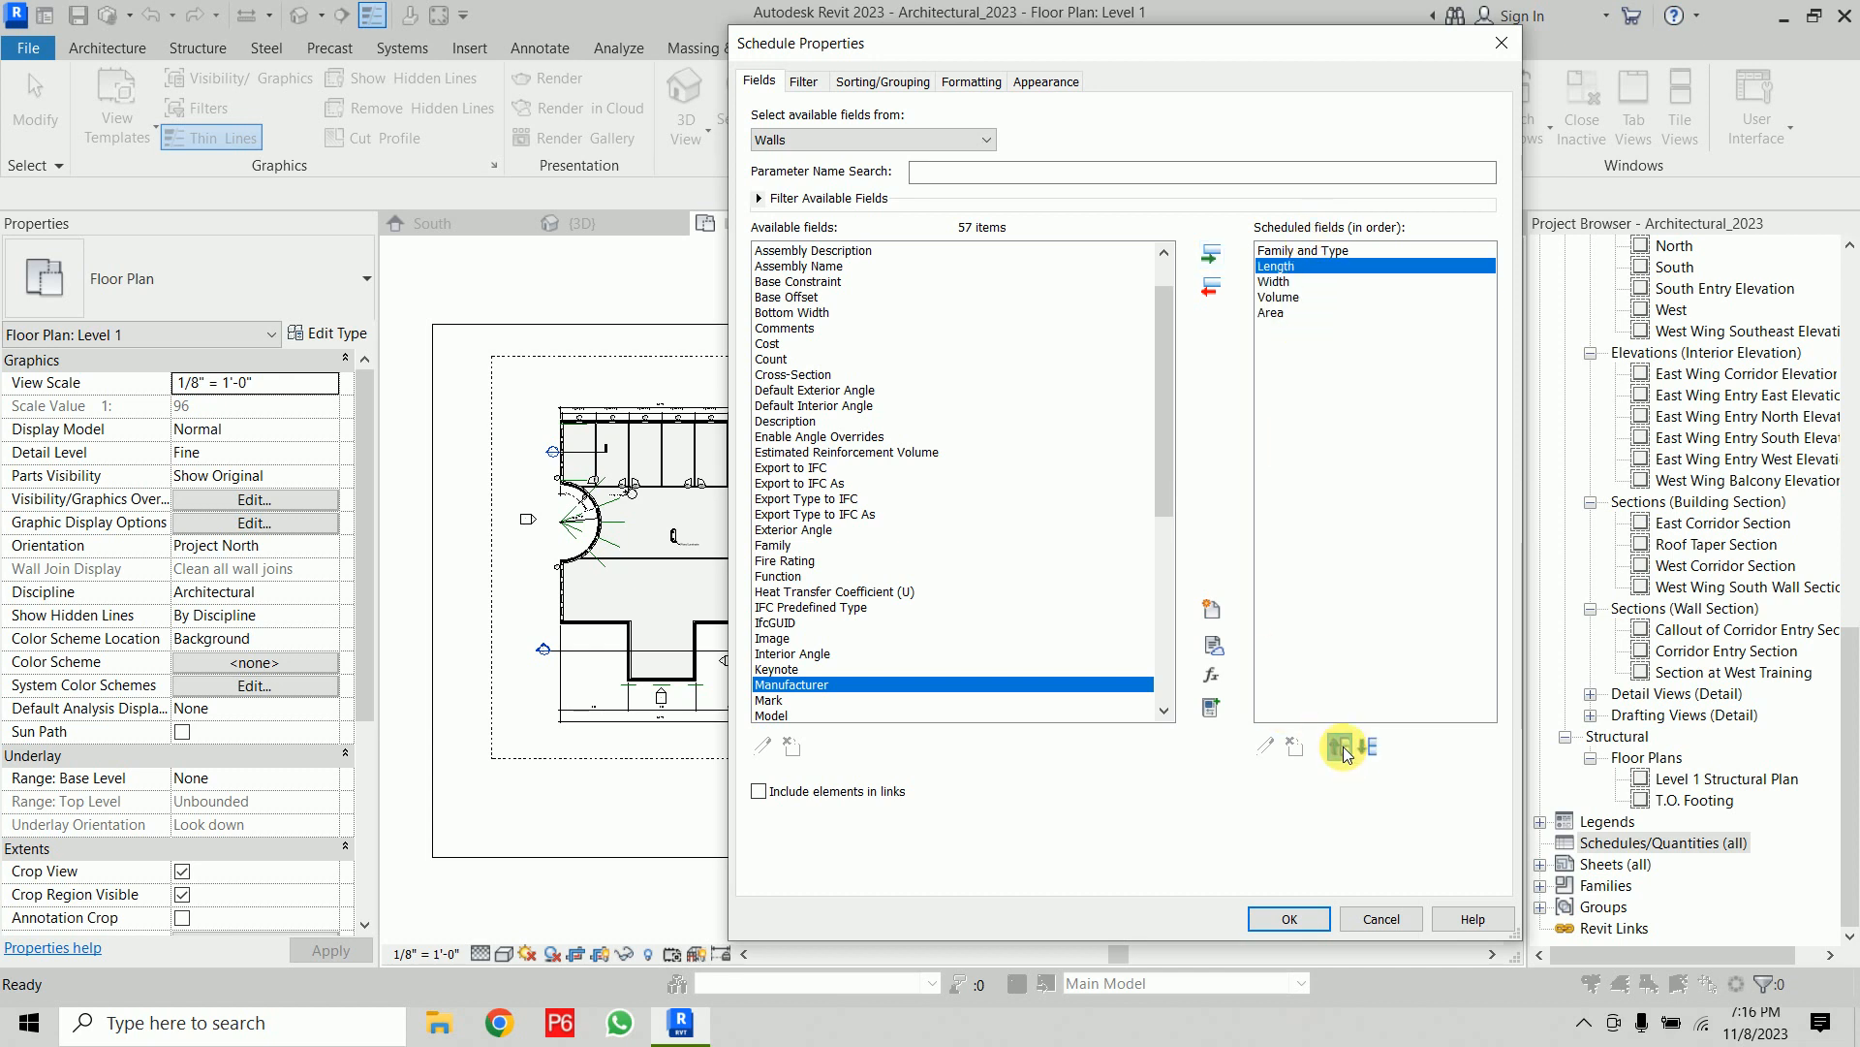
{"action": "left_click", "coordinate": [1275, 312]}
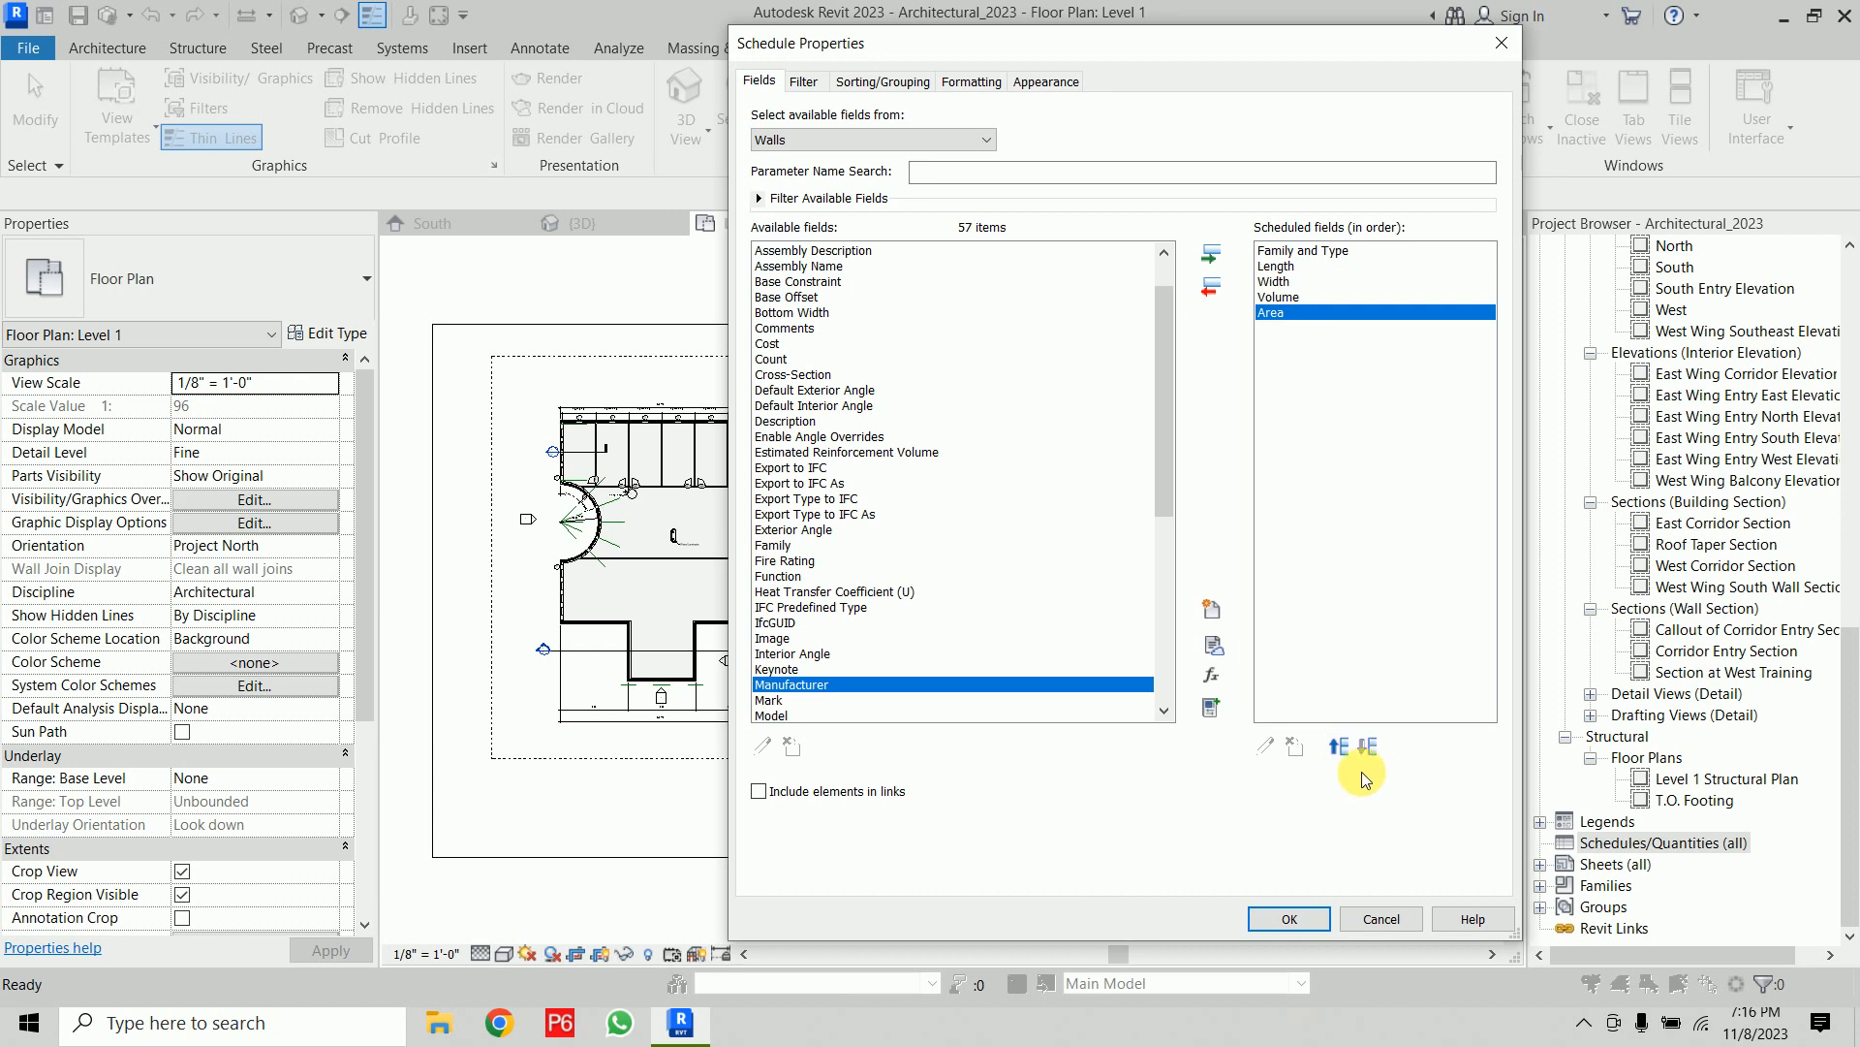
{"action": "left_click", "coordinate": [1340, 746]}
{"action": "left_click", "coordinate": [1291, 314]}
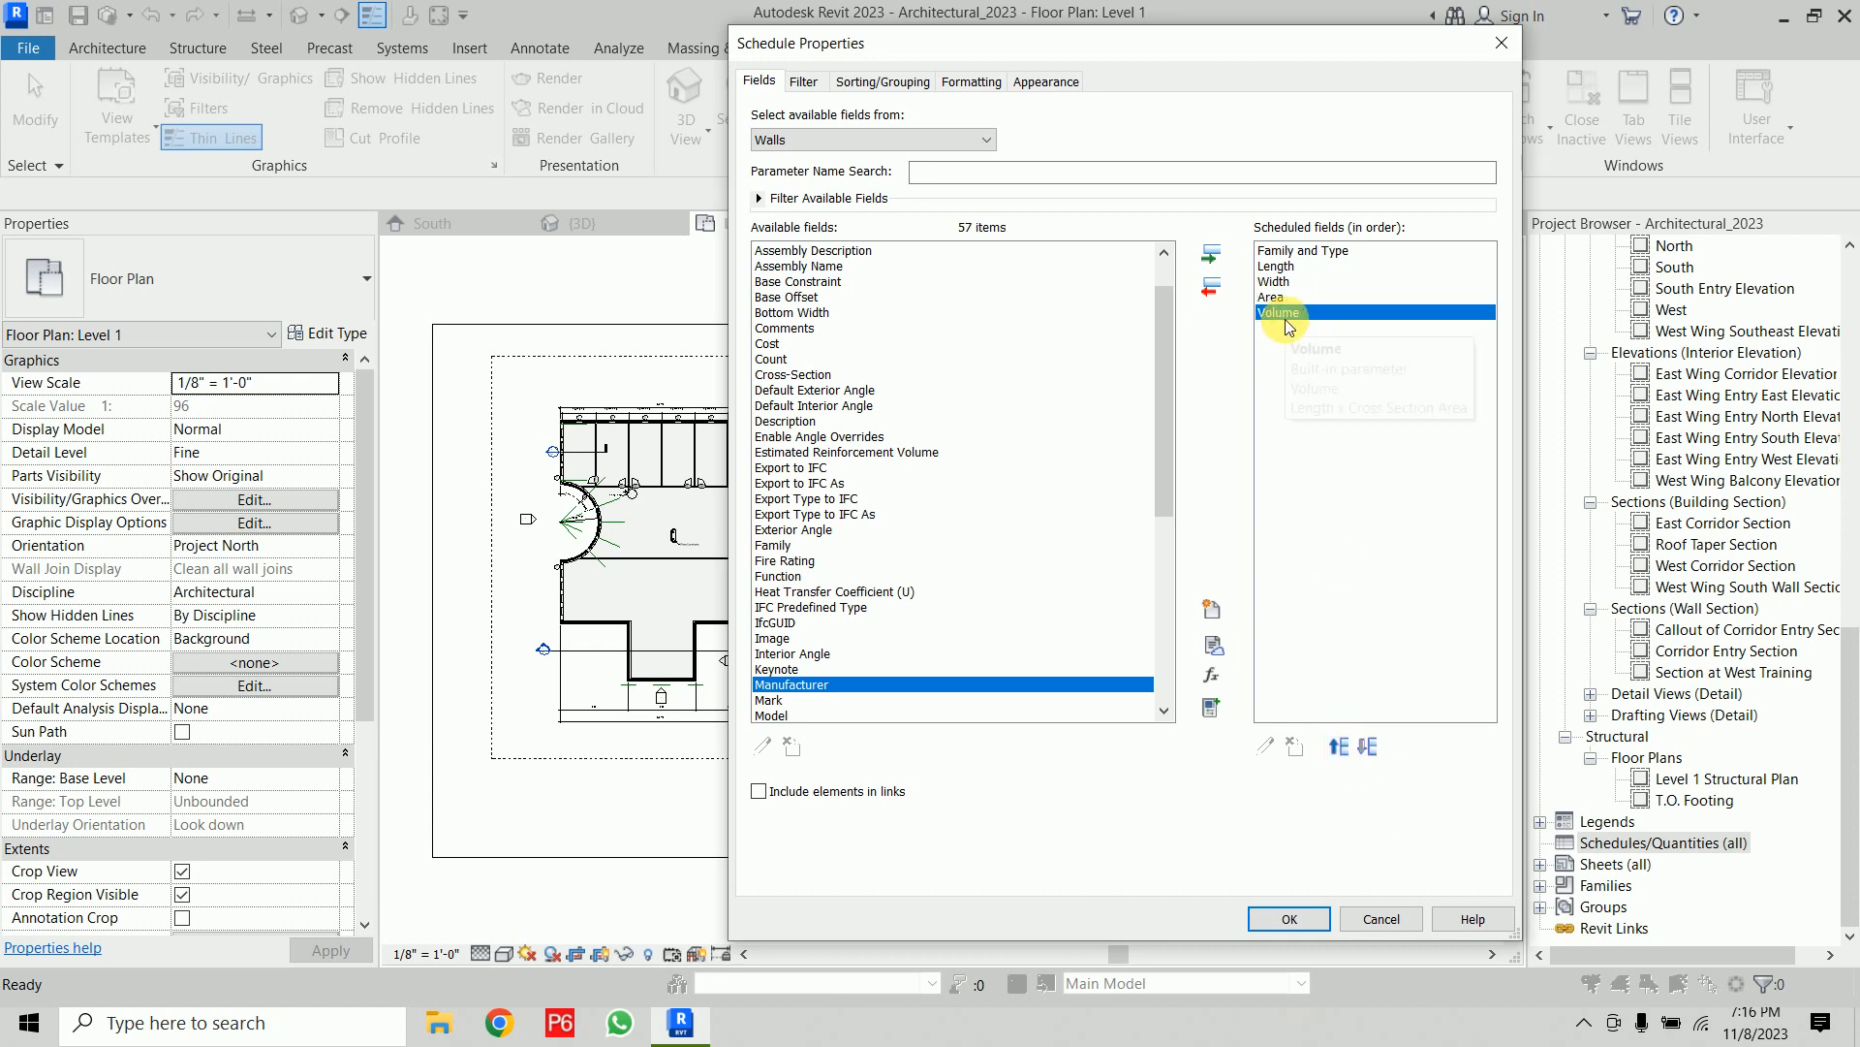
{"action": "left_click", "coordinate": [1292, 918]}
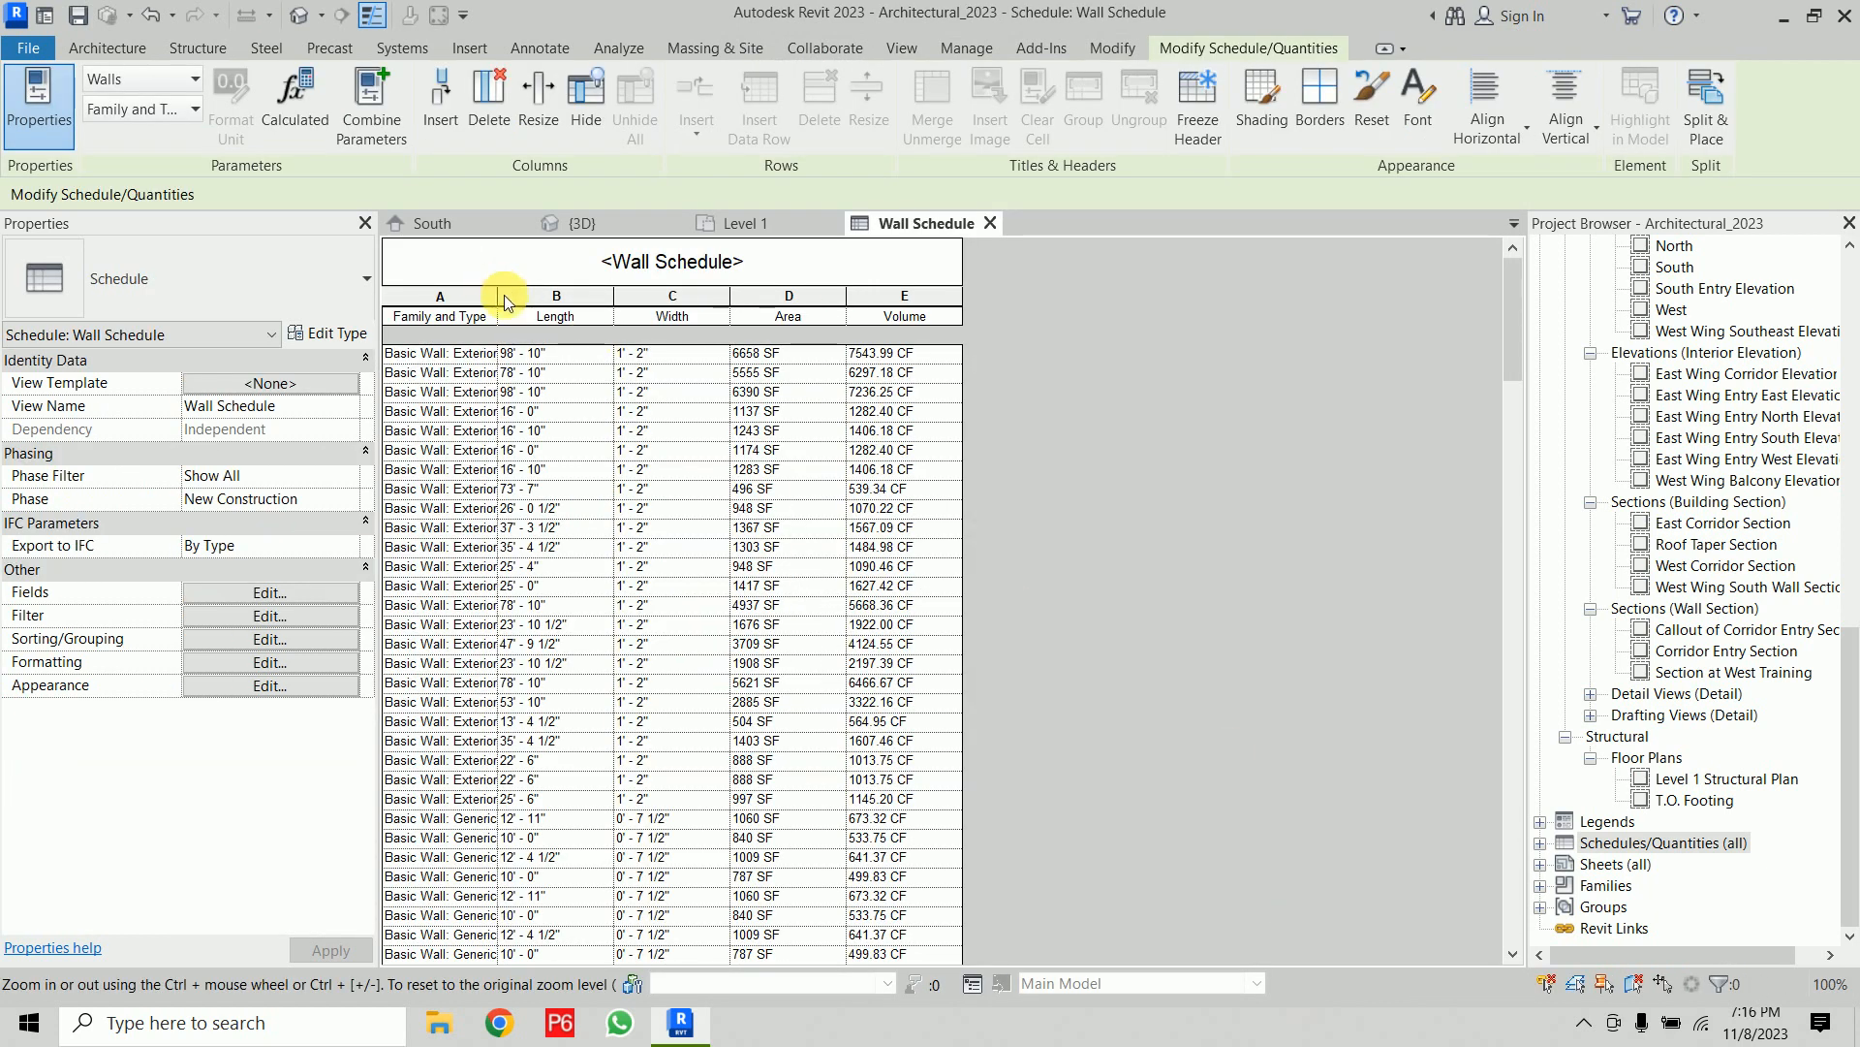
Widen the Family and Type column to fit the full wall names and review the schedule rows through to the end
{"action": "left_click_drag", "start_coordinate": [497, 306], "coordinate": [834, 308]}
{"action": "scroll", "coordinate": [795, 506], "scroll_direction": "down", "scroll_amount": 5}
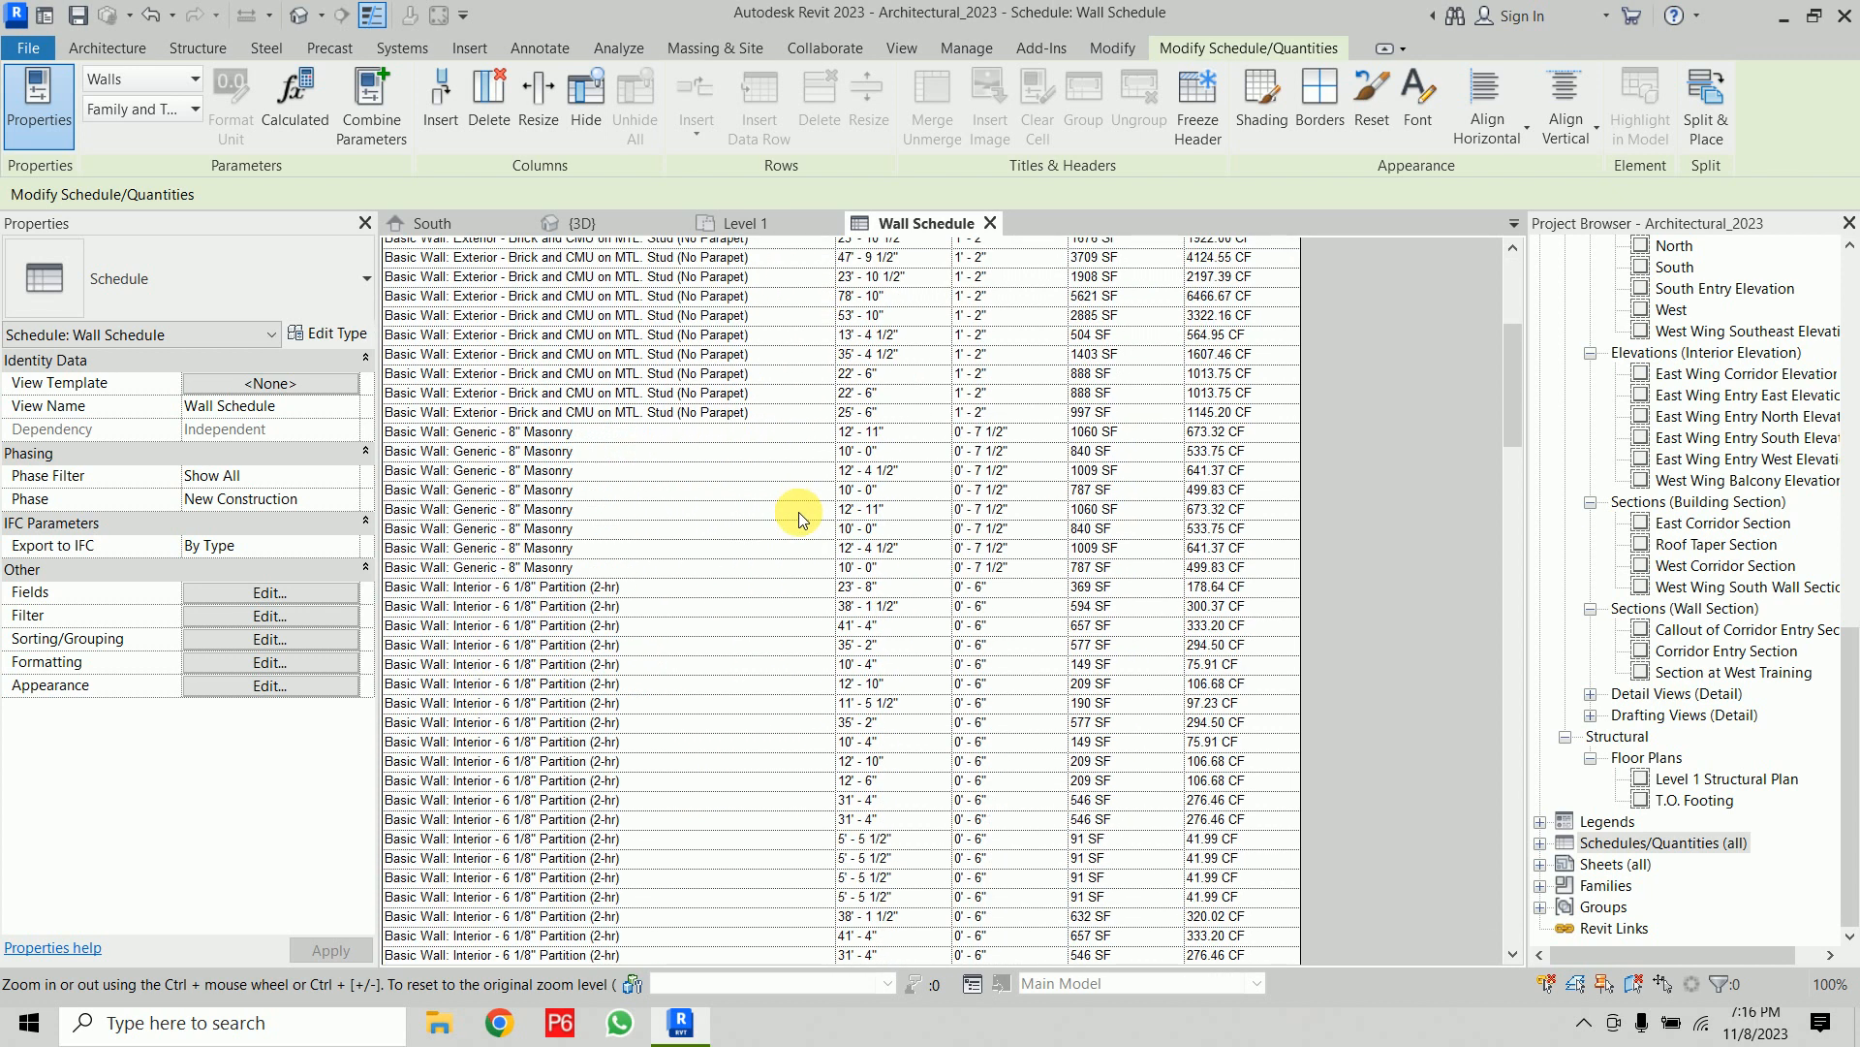
{"action": "scroll", "coordinate": [799, 512], "scroll_direction": "down", "scroll_amount": 15}
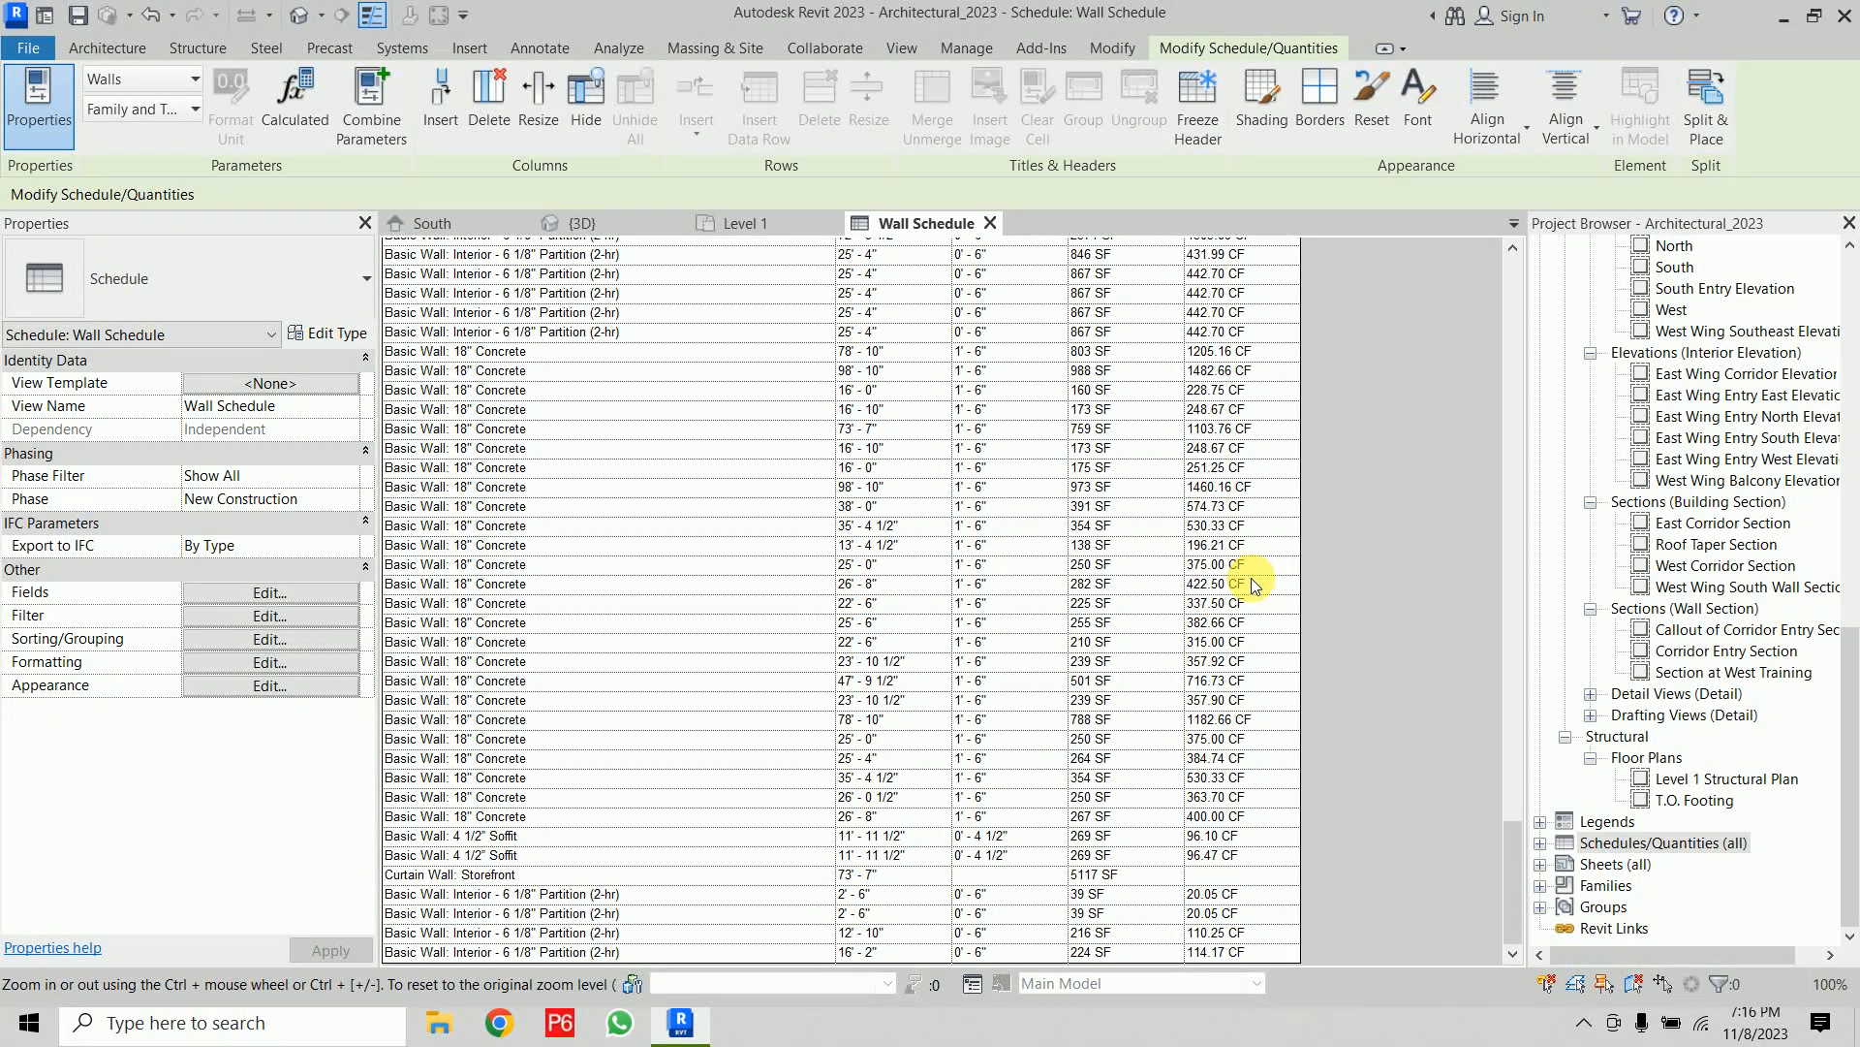
{"action": "scroll", "coordinate": [1252, 586], "scroll_direction": "up", "scroll_amount": 5}
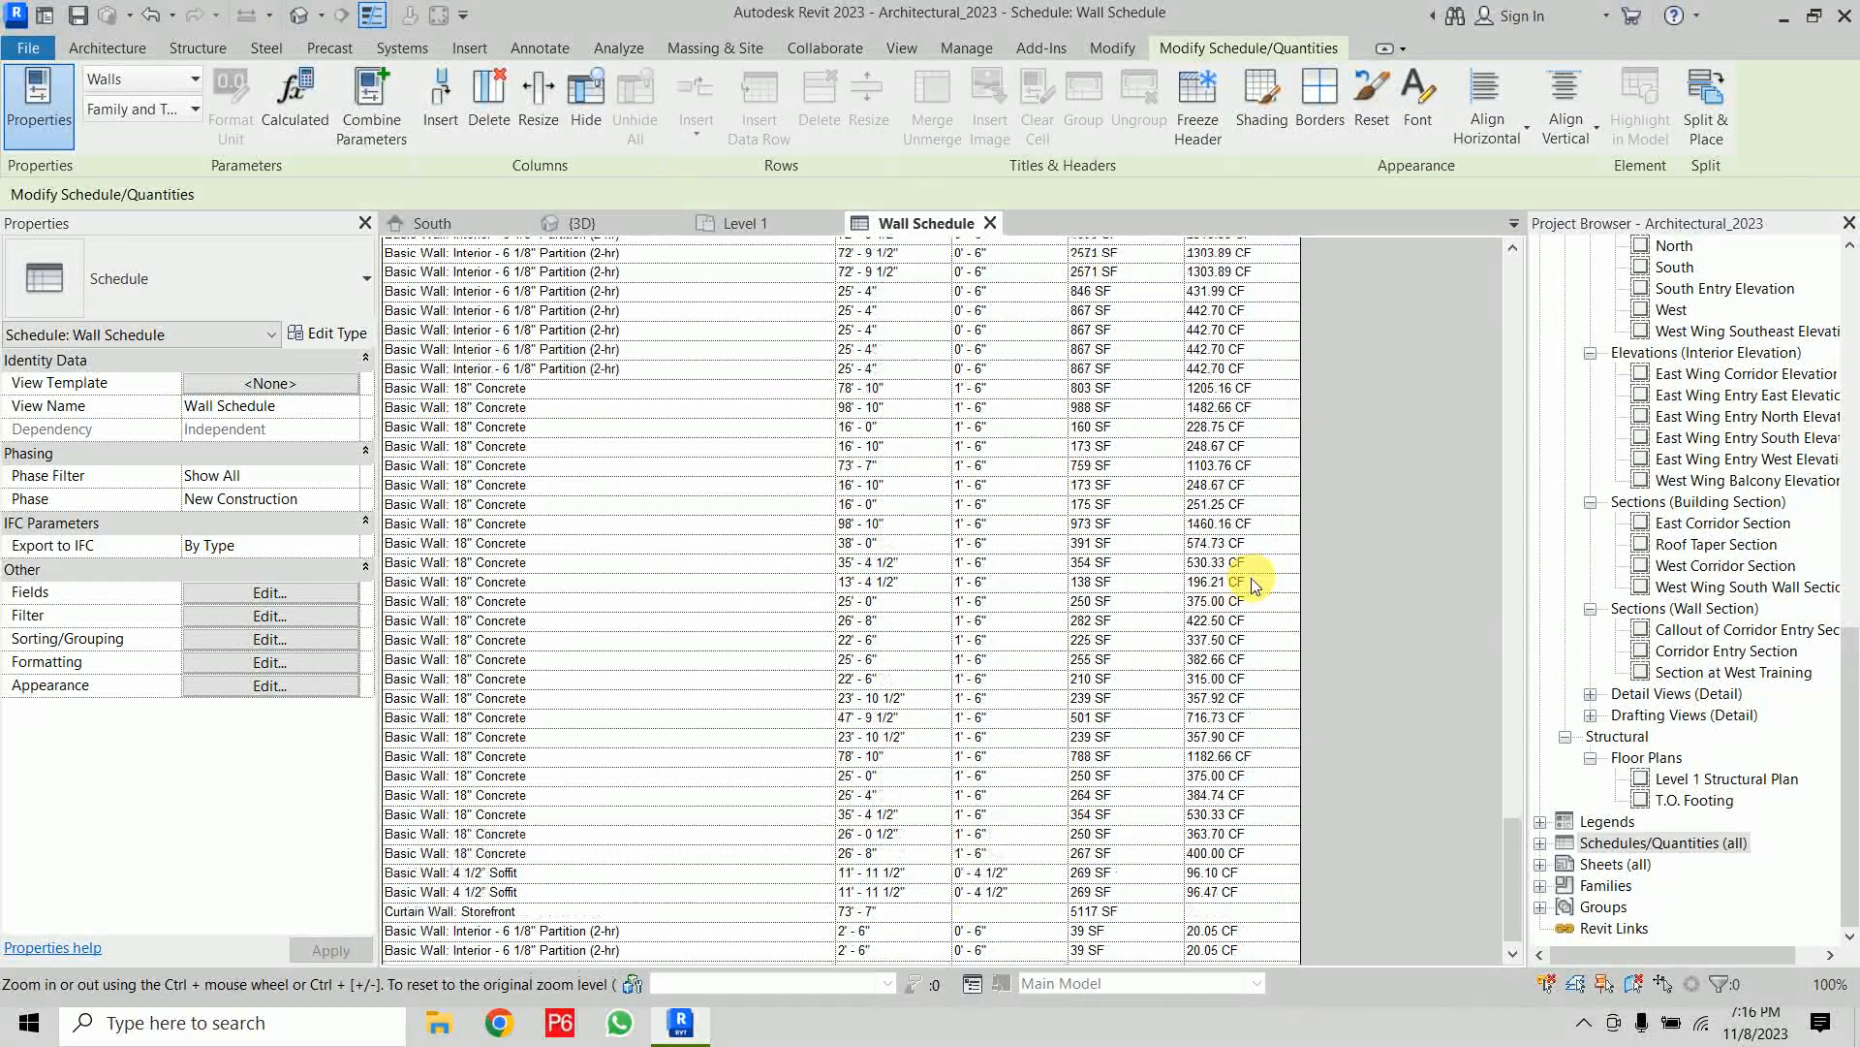
{"action": "scroll", "coordinate": [1252, 585], "scroll_direction": "up", "scroll_amount": 10}
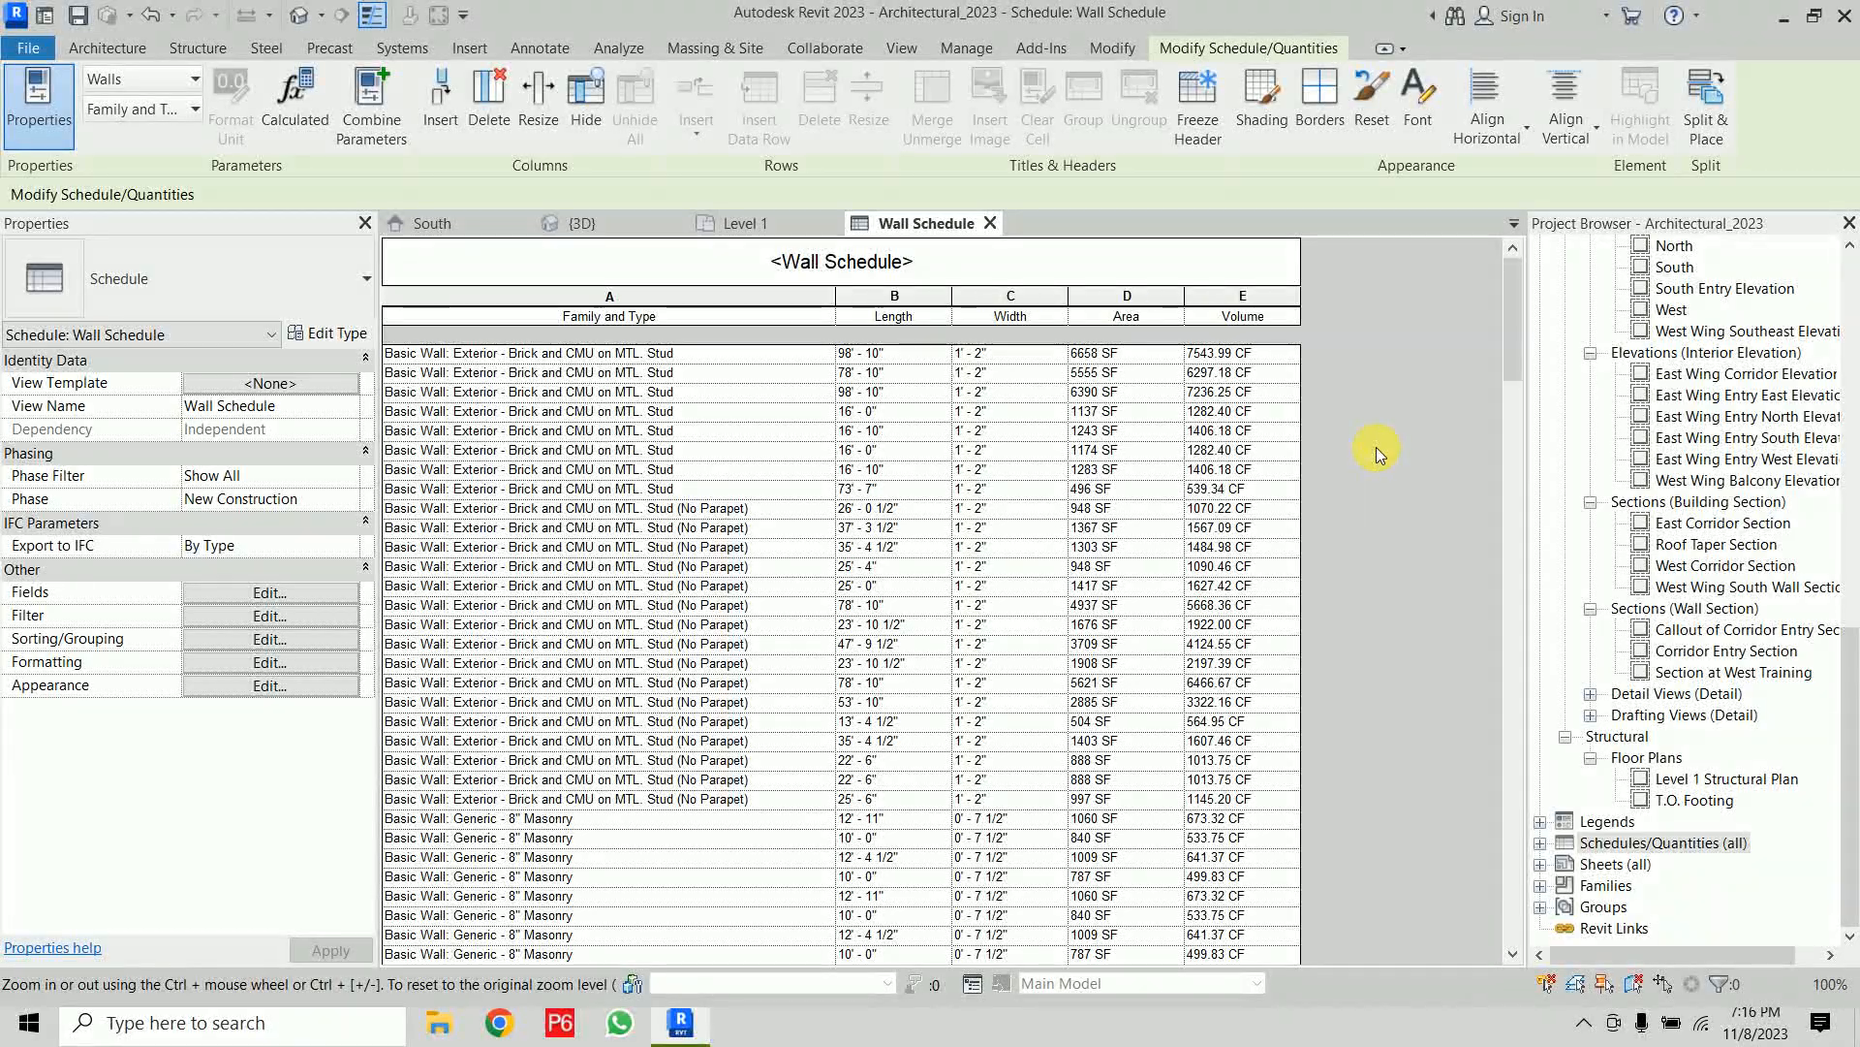
{"action": "left_click_drag", "start_coordinate": [1518, 323], "coordinate": [1508, 932]}
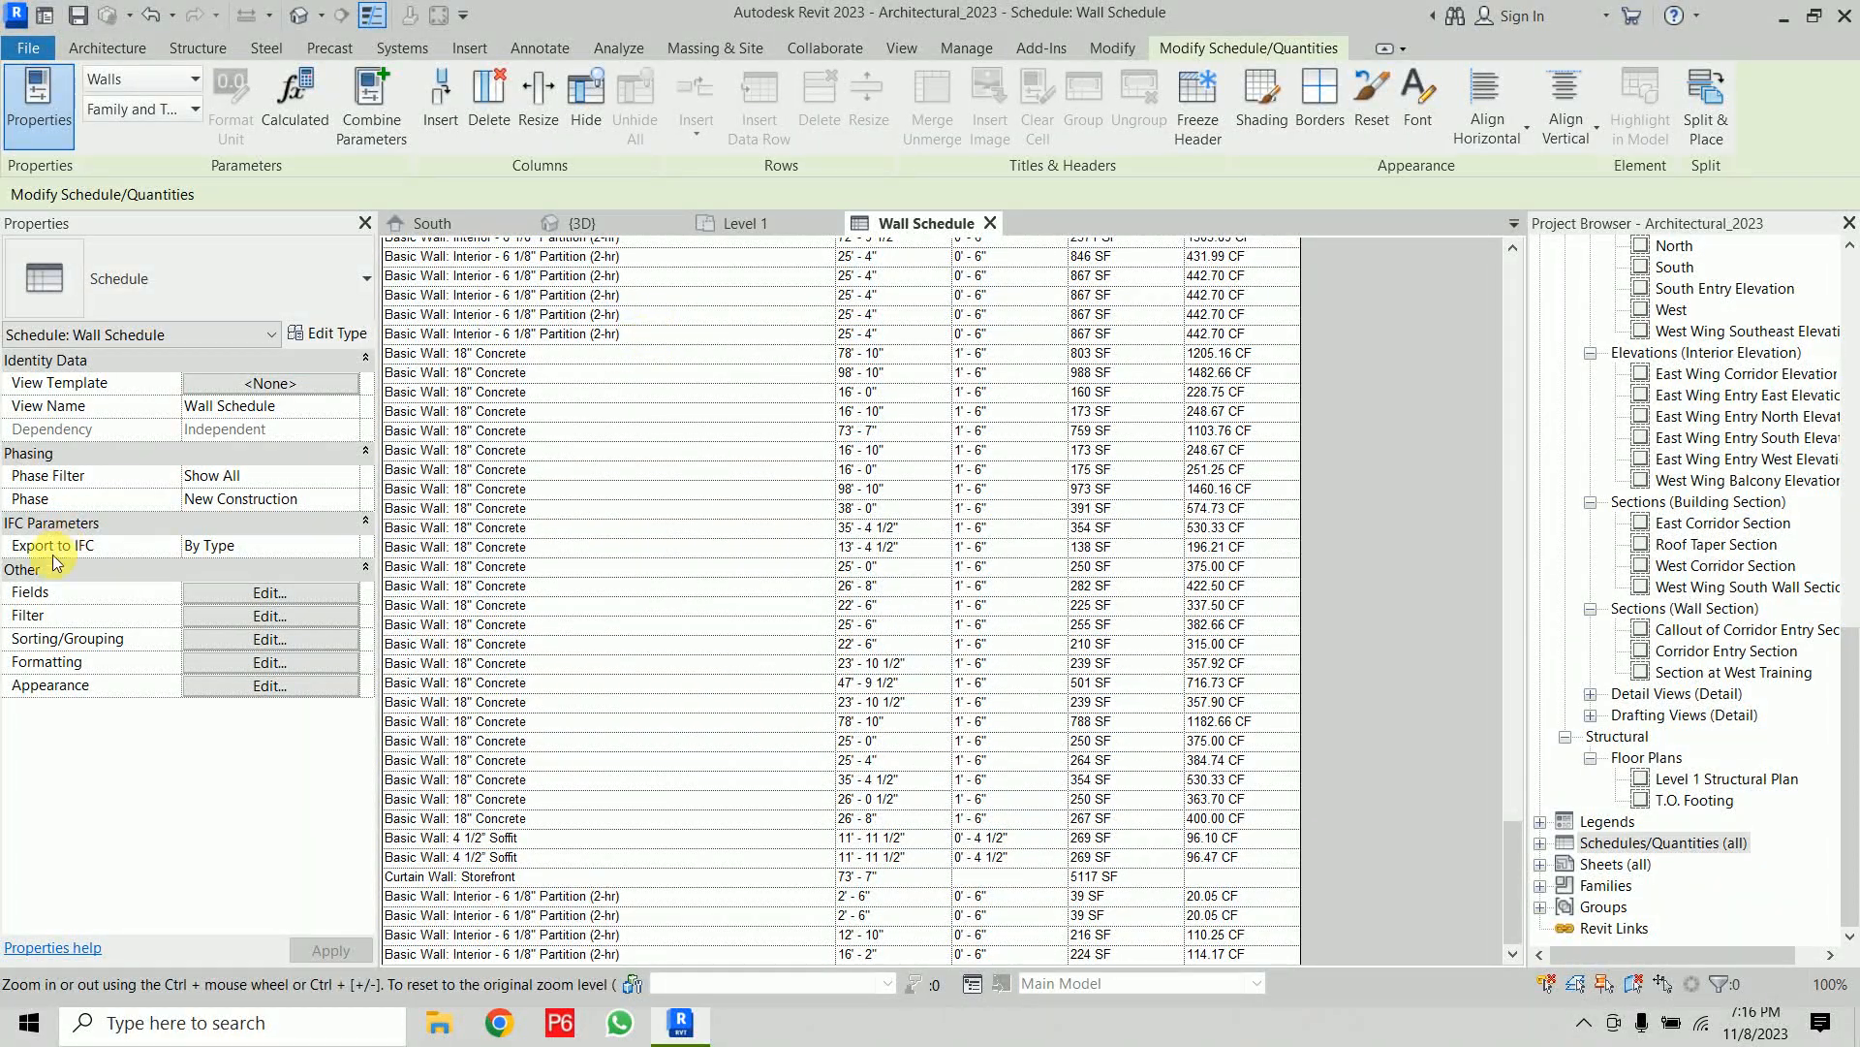
Sort the wall schedule by Family and Type in ascending order and return to the first rows
{"action": "left_click", "coordinate": [269, 639]}
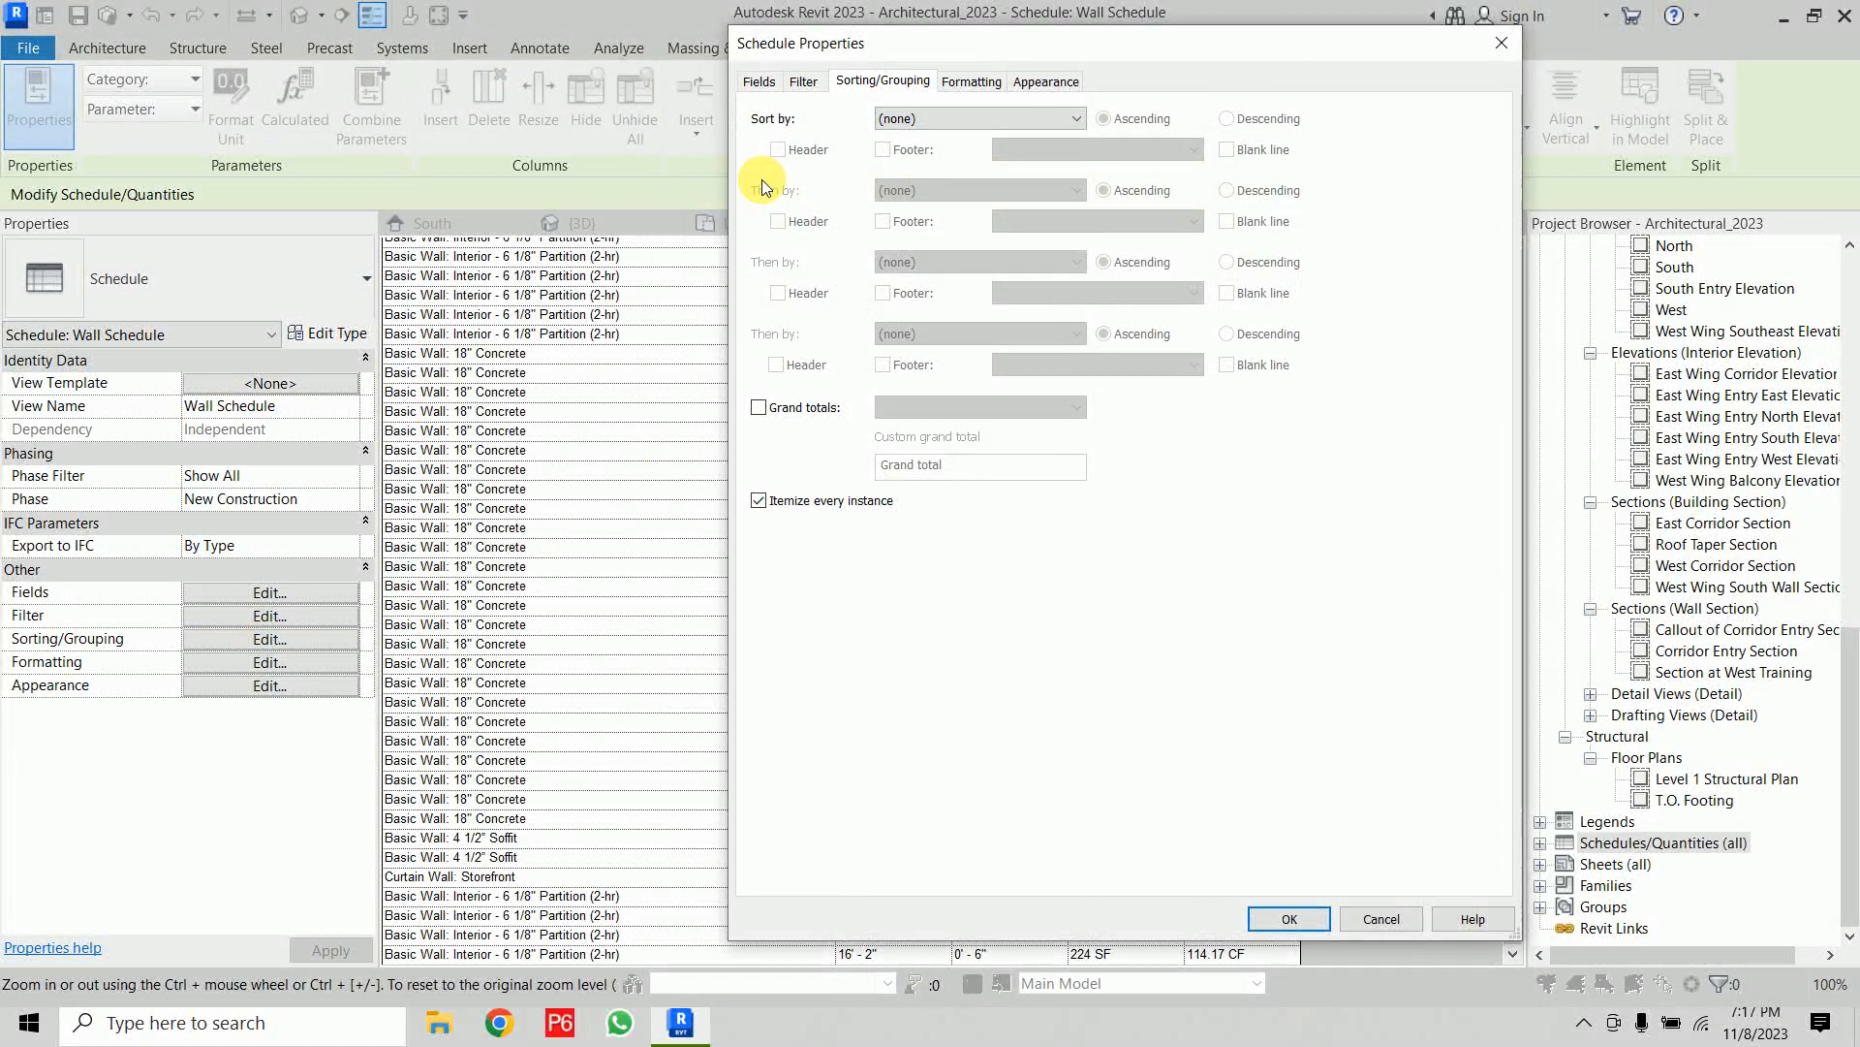
{"action": "left_click", "coordinate": [760, 82]}
{"action": "left_click", "coordinate": [804, 83]}
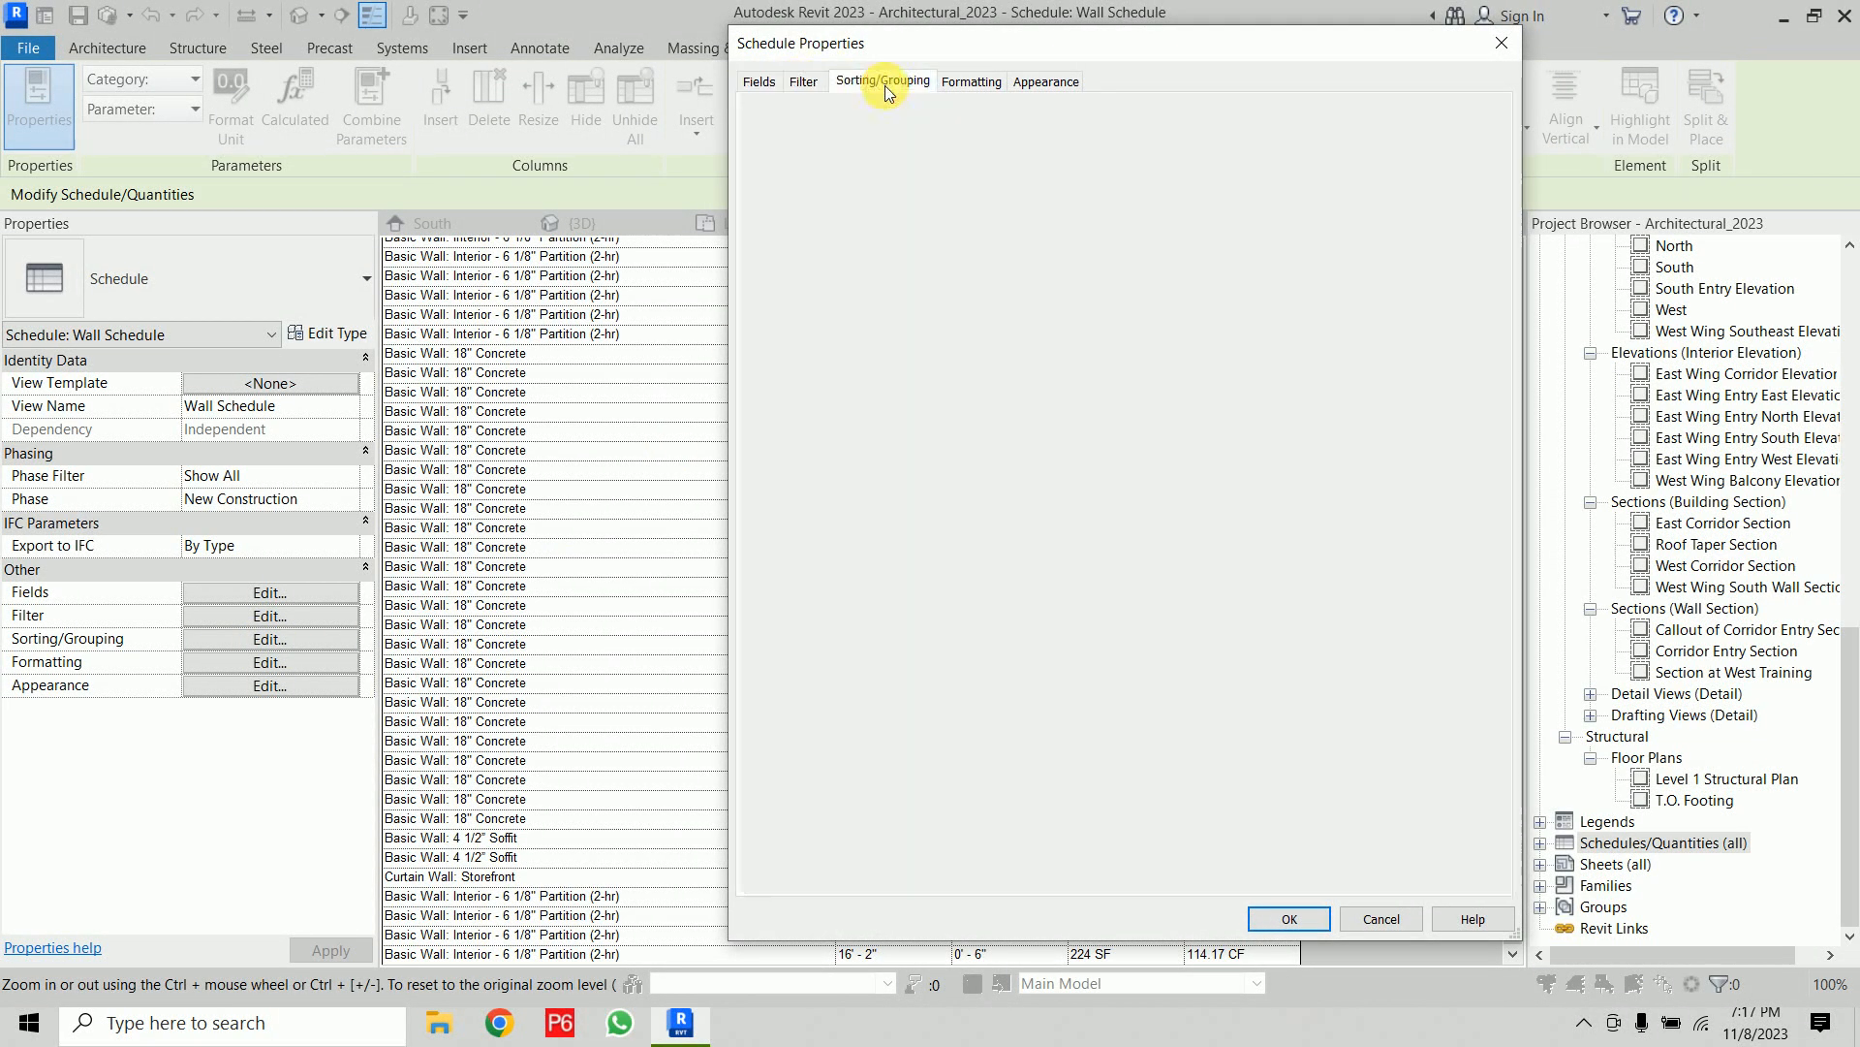
{"action": "left_click", "coordinate": [883, 81]}
{"action": "left_click", "coordinate": [963, 83]}
{"action": "left_click", "coordinate": [1046, 84]}
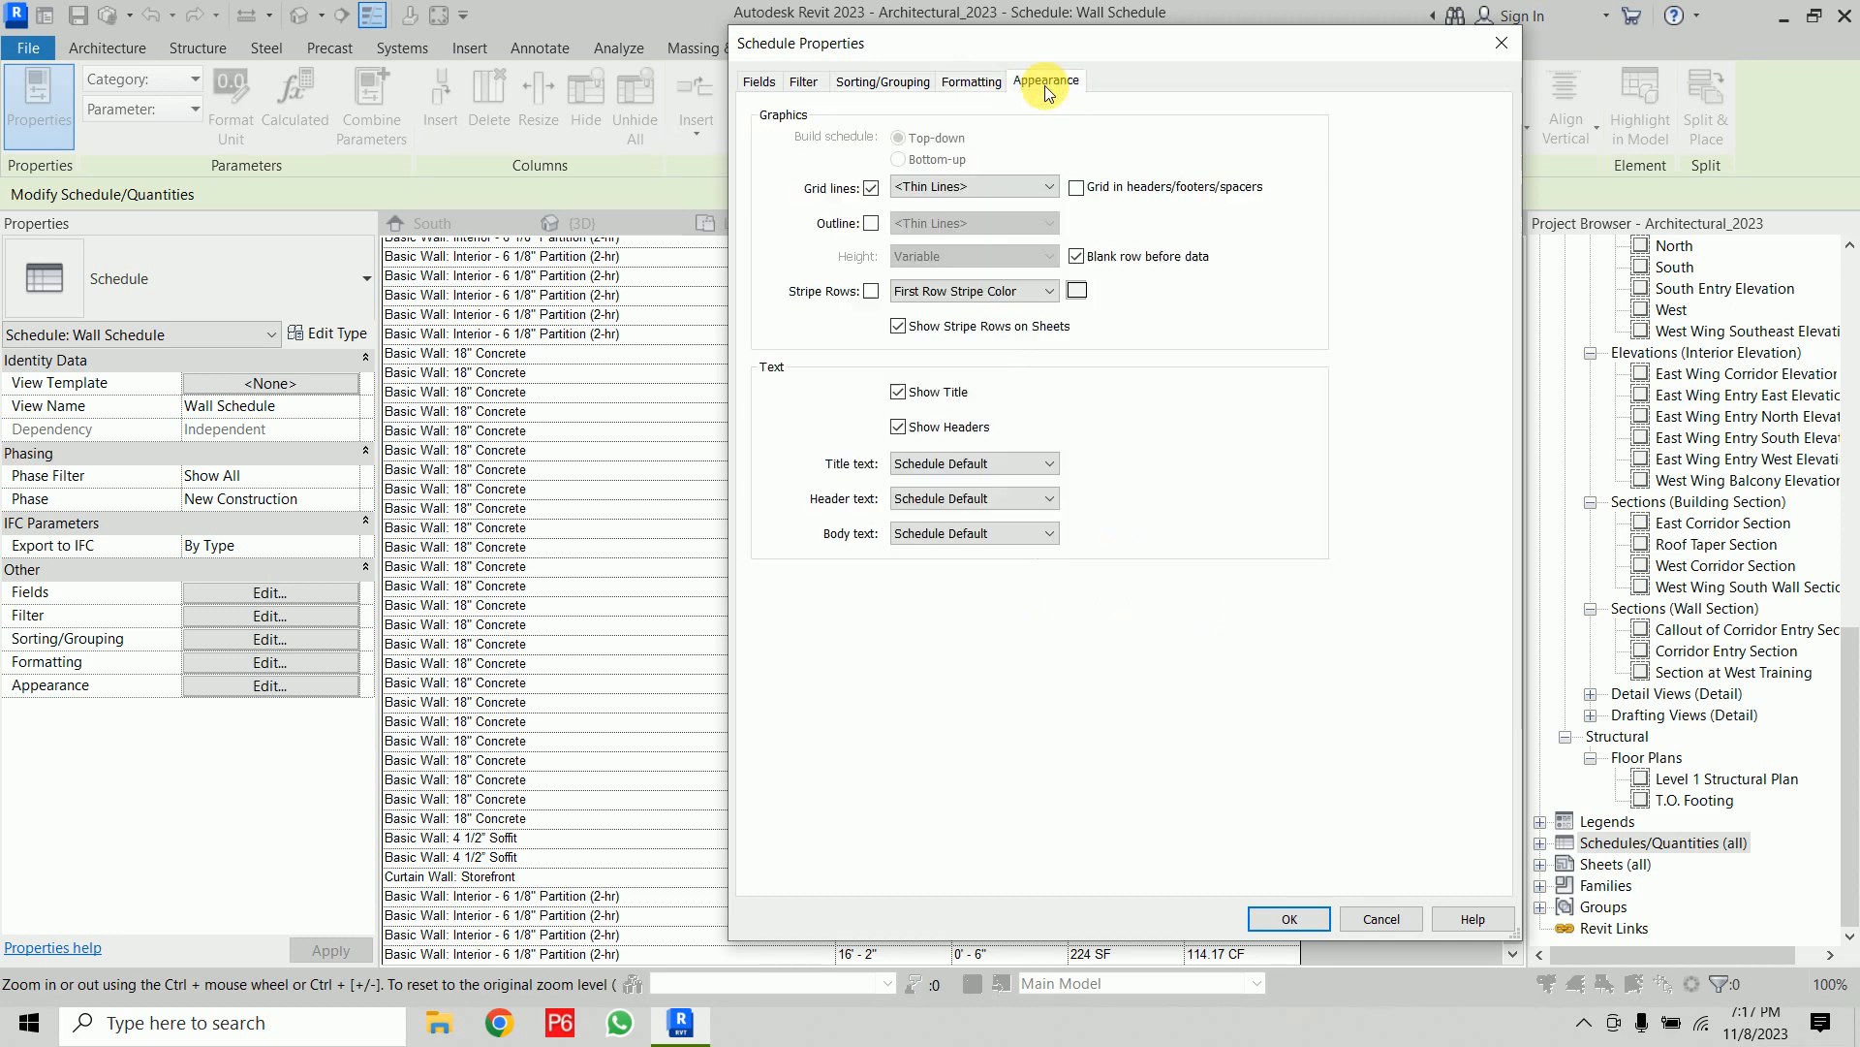
{"action": "left_click", "coordinate": [858, 82]}
{"action": "left_click", "coordinate": [922, 130]}
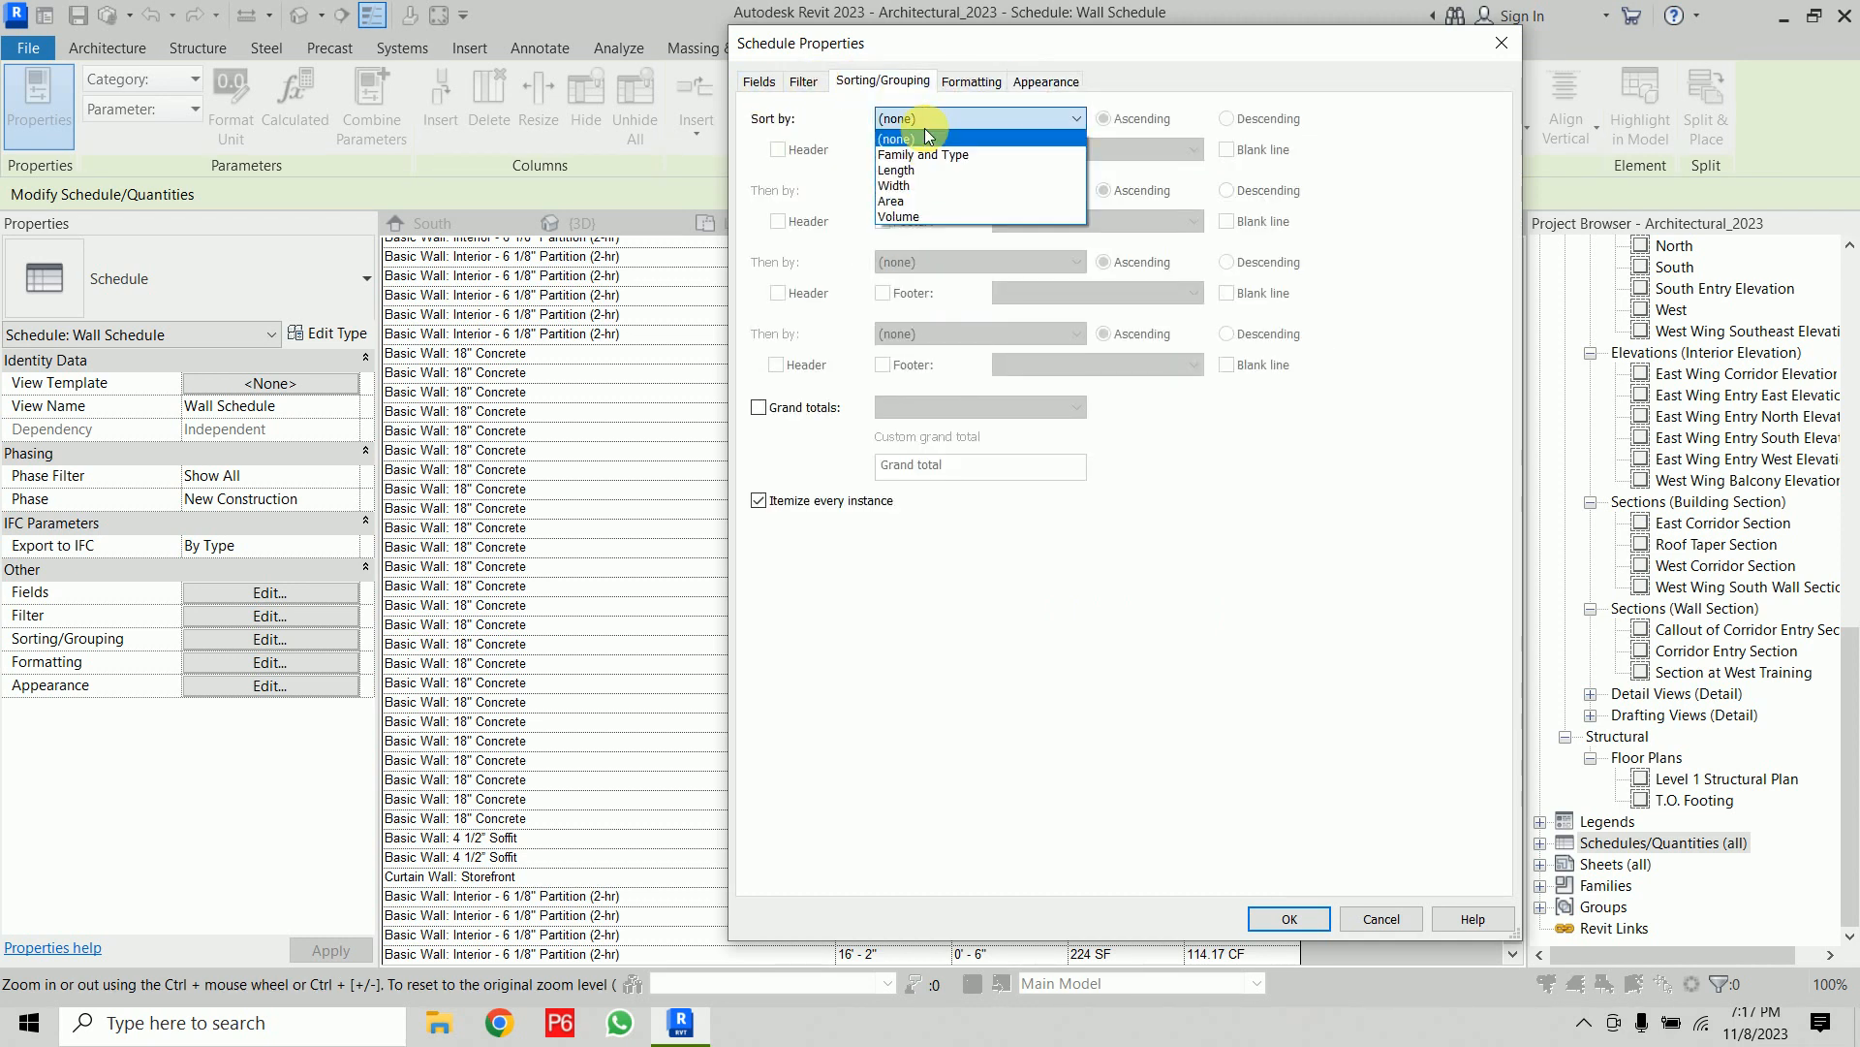
{"action": "left_click", "coordinate": [934, 149]}
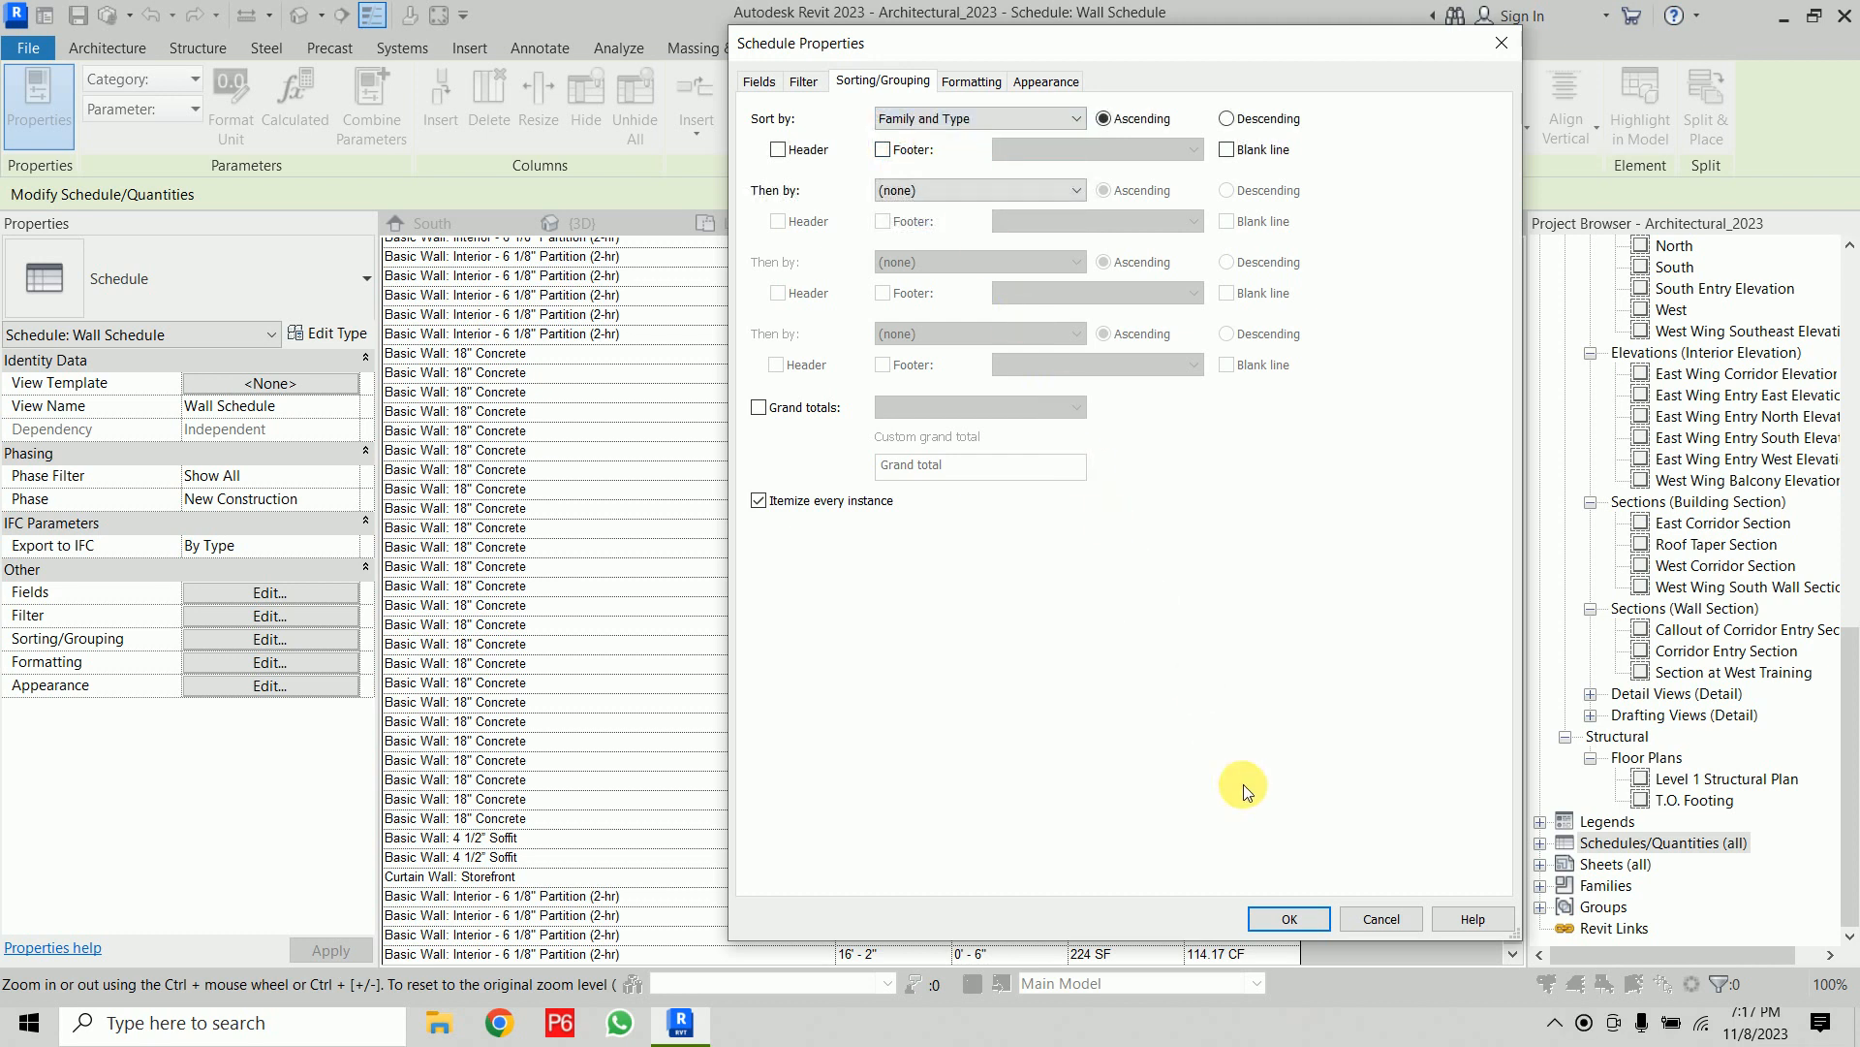
{"action": "left_click", "coordinate": [1297, 922]}
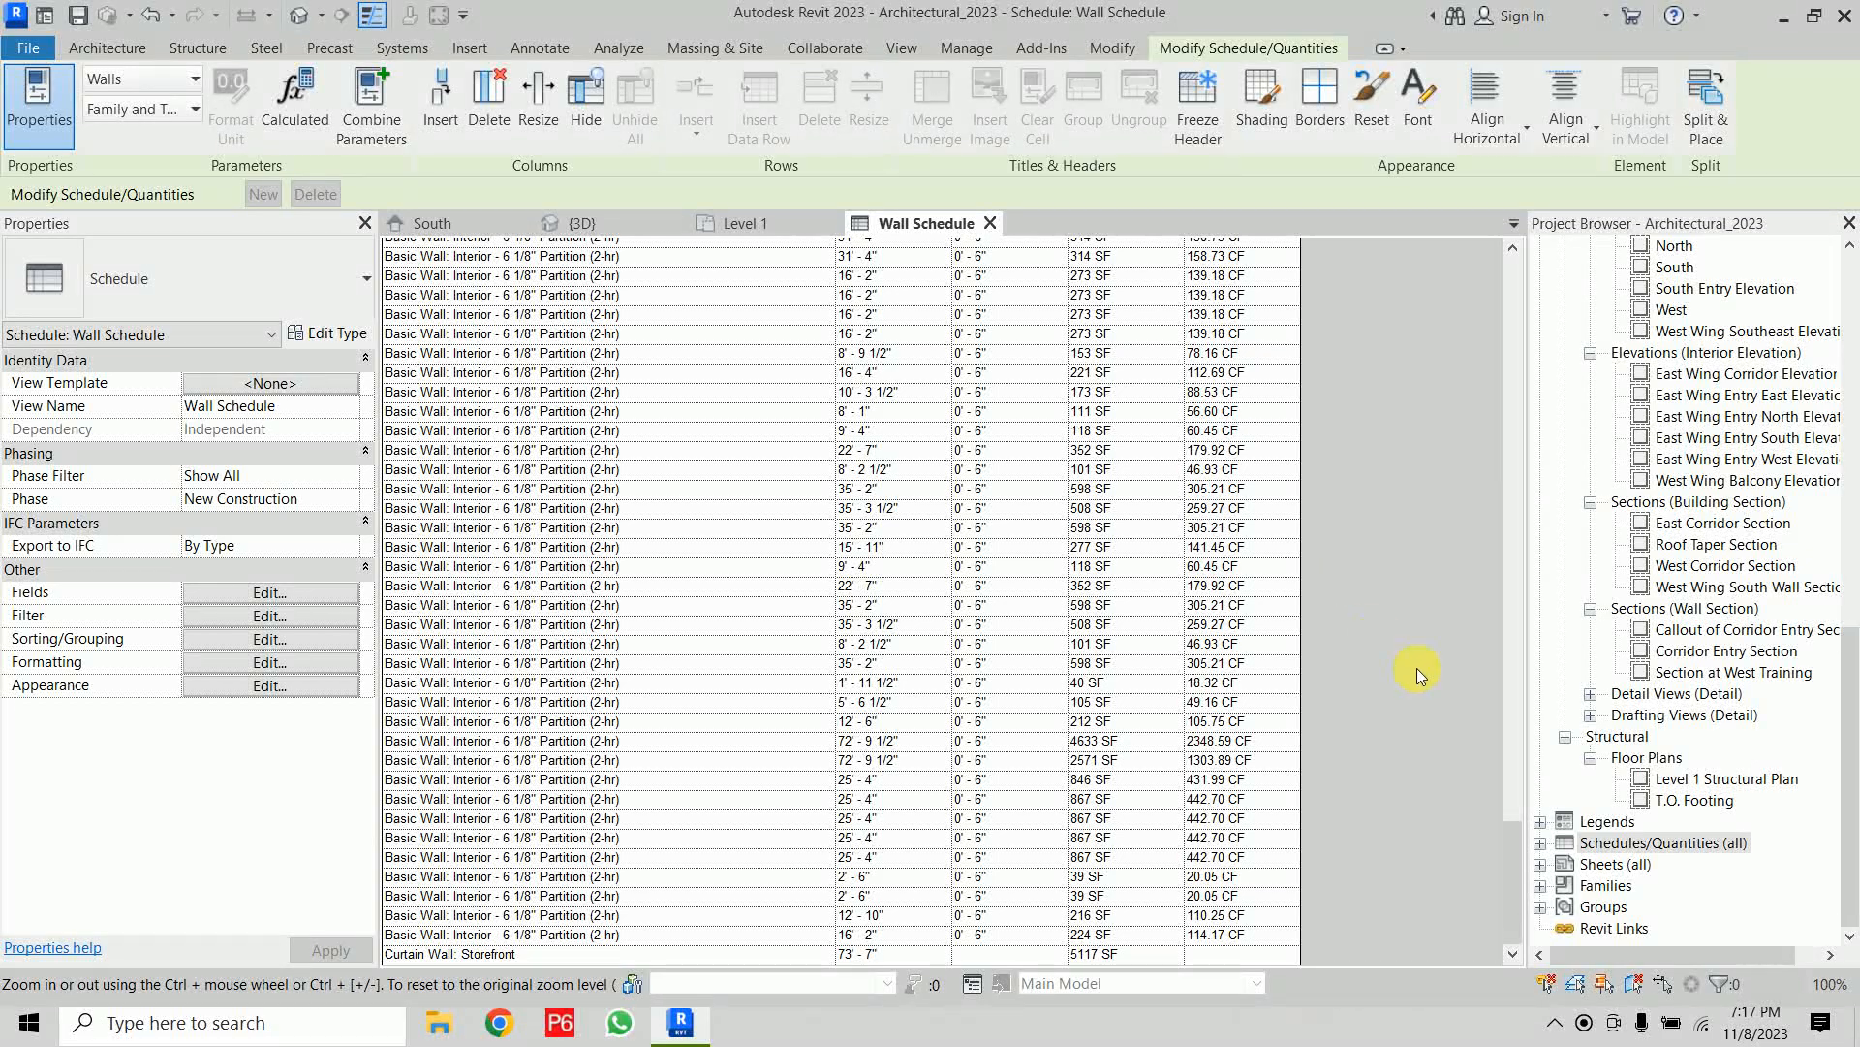
{"action": "left_click_drag", "start_coordinate": [1512, 887], "coordinate": [1551, 304]}
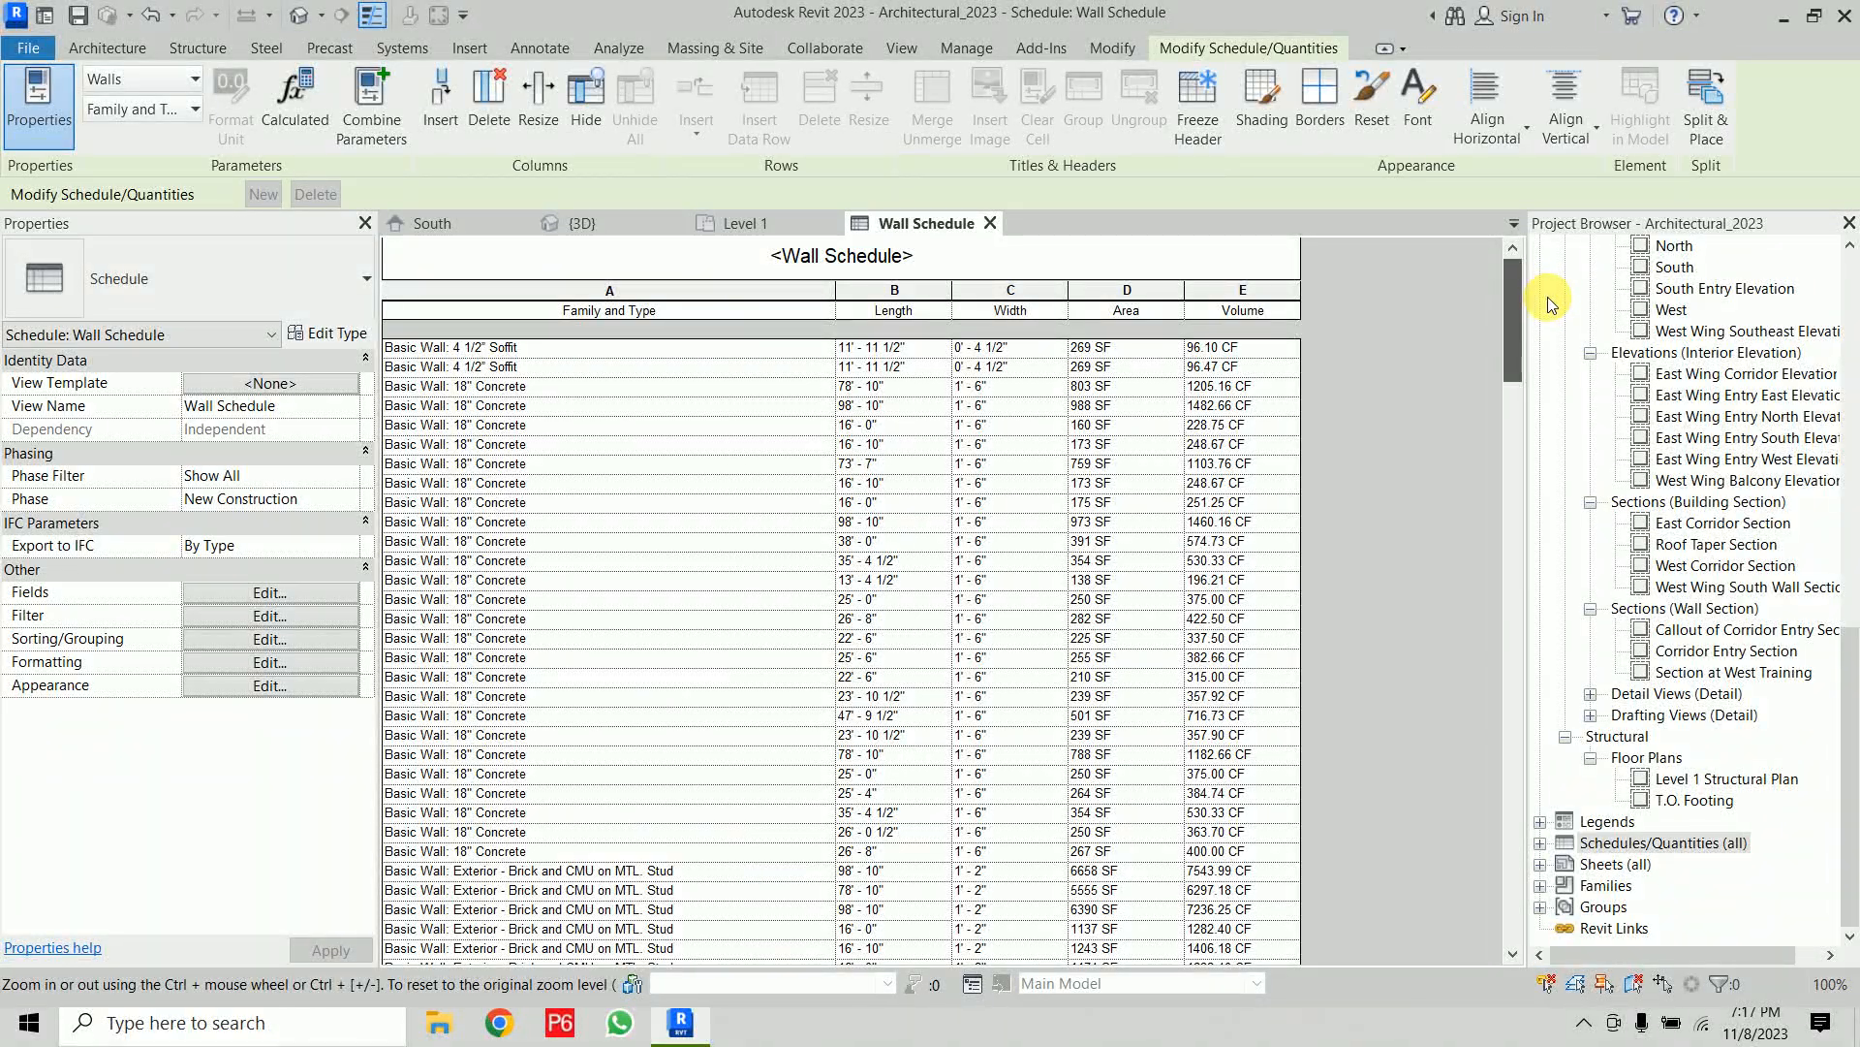
{"action": "left_click", "coordinate": [490, 348]}
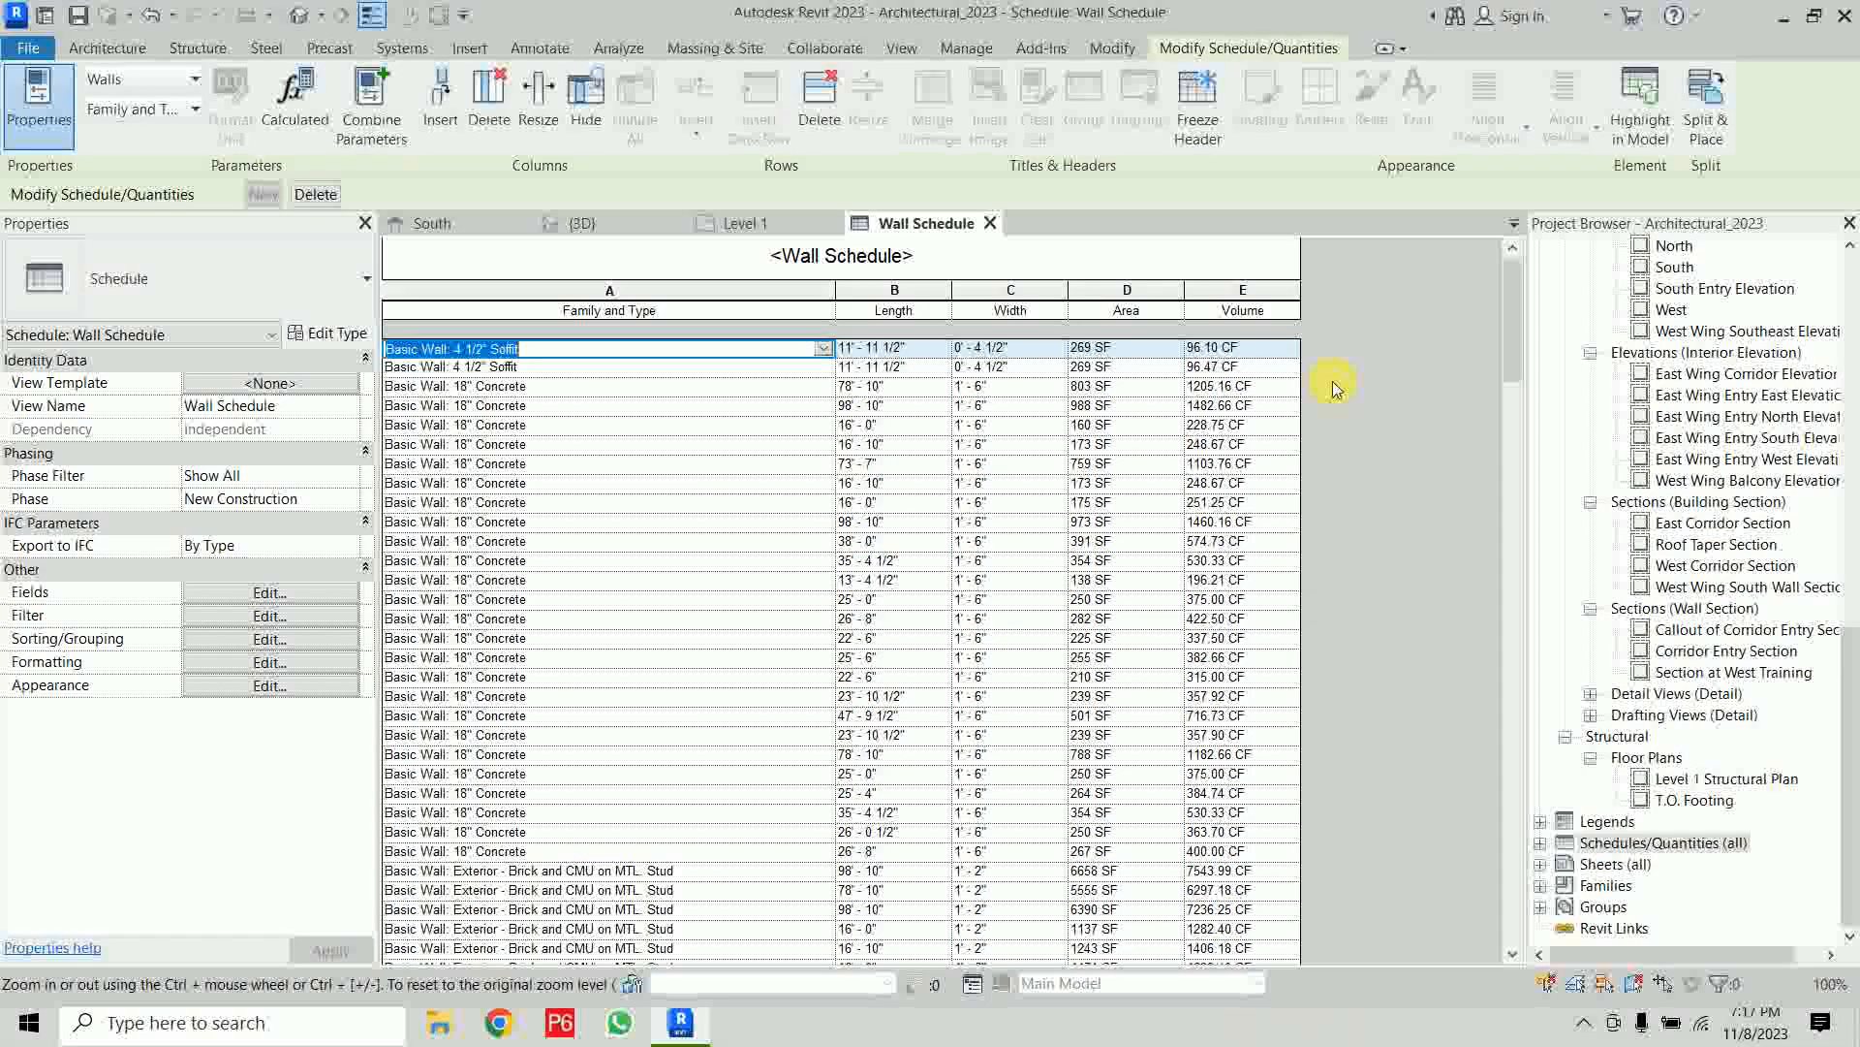
Add a footer showing Totals only to each Family and Type group in the wall schedule
{"action": "left_click", "coordinate": [293, 635]}
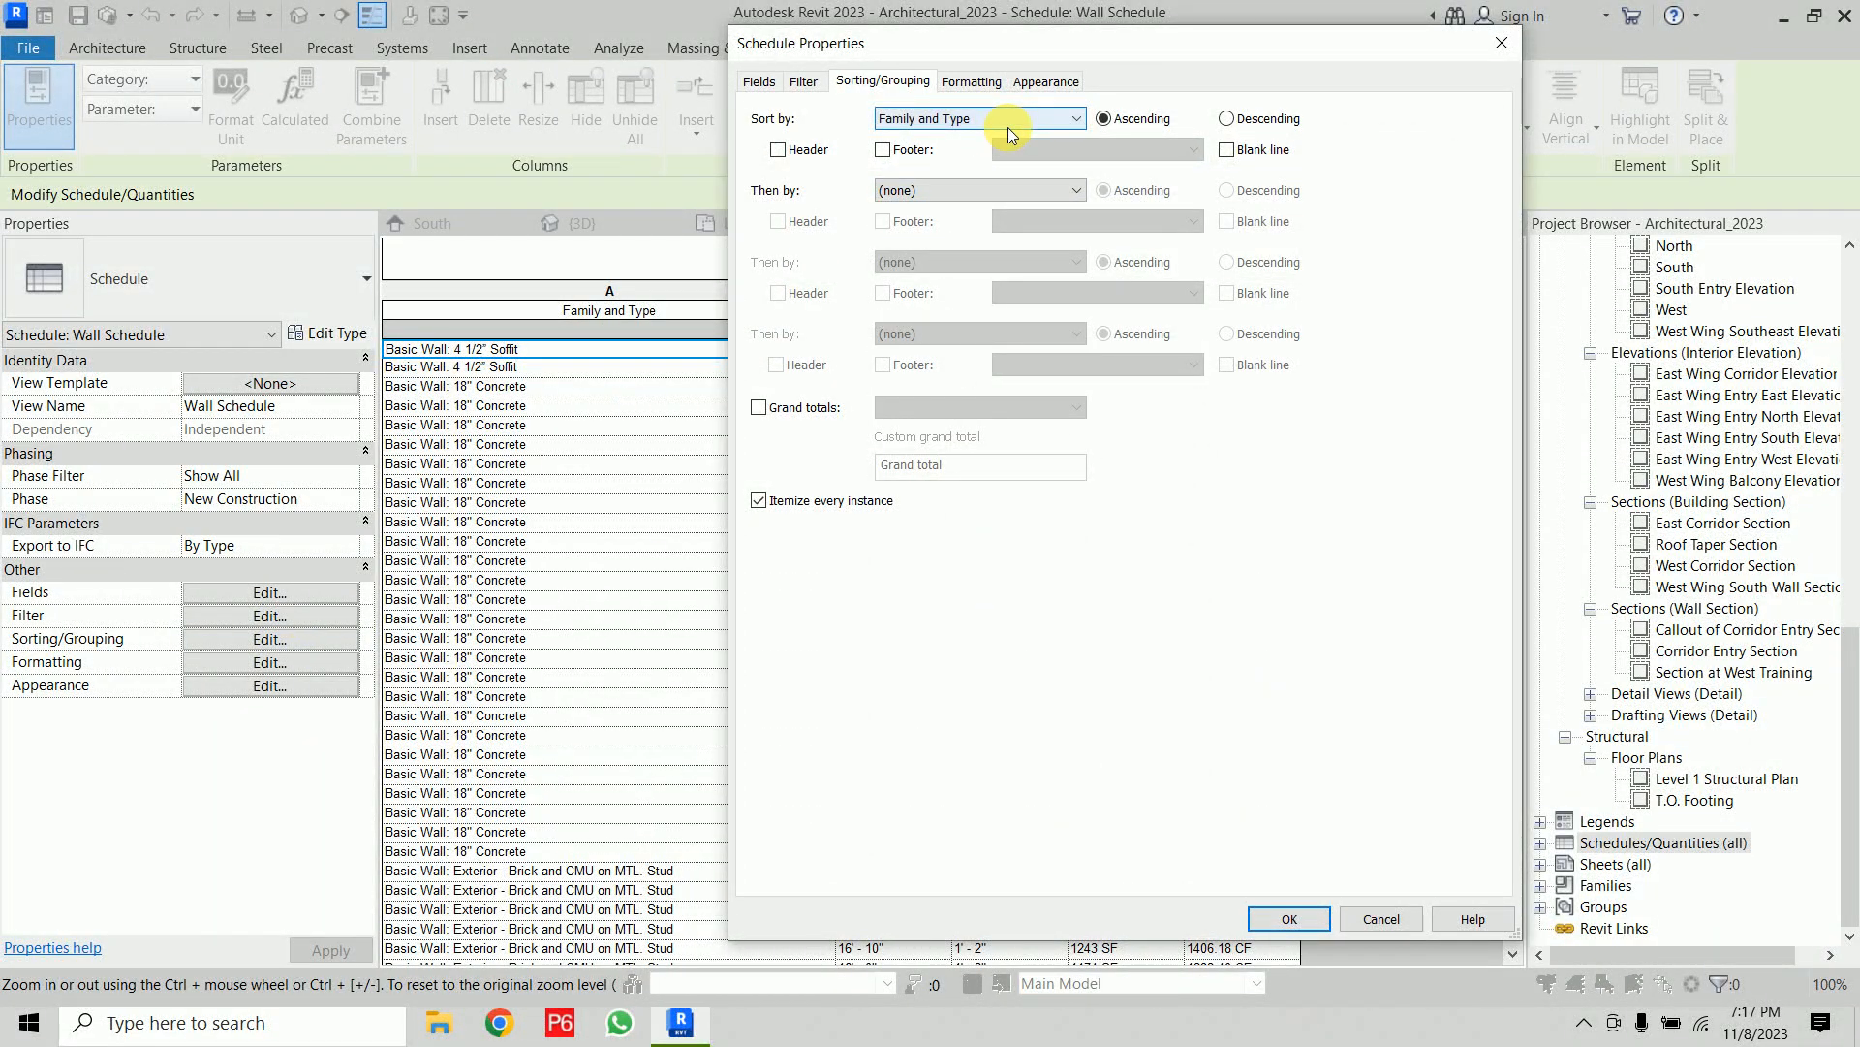
{"action": "left_click", "coordinate": [883, 152]}
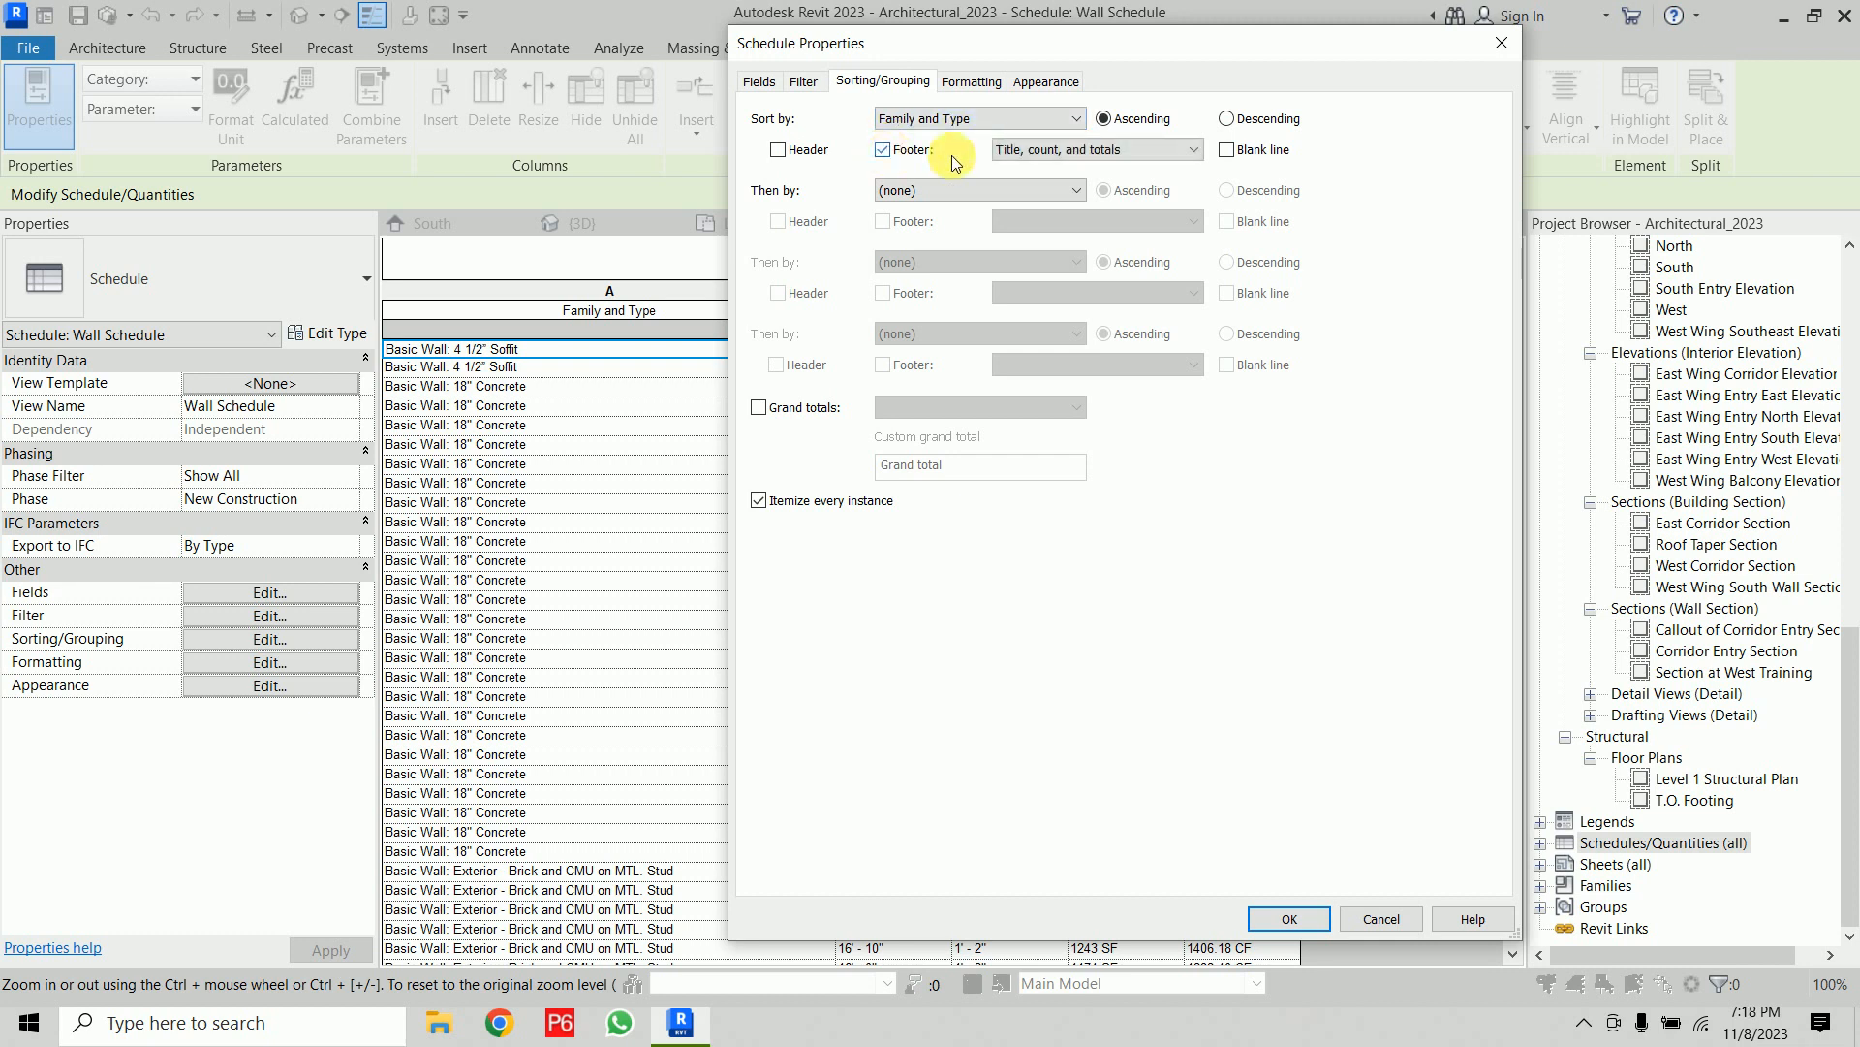
{"action": "left_click", "coordinate": [1124, 150]}
{"action": "left_click", "coordinate": [1107, 216]}
{"action": "left_click", "coordinate": [1294, 916]}
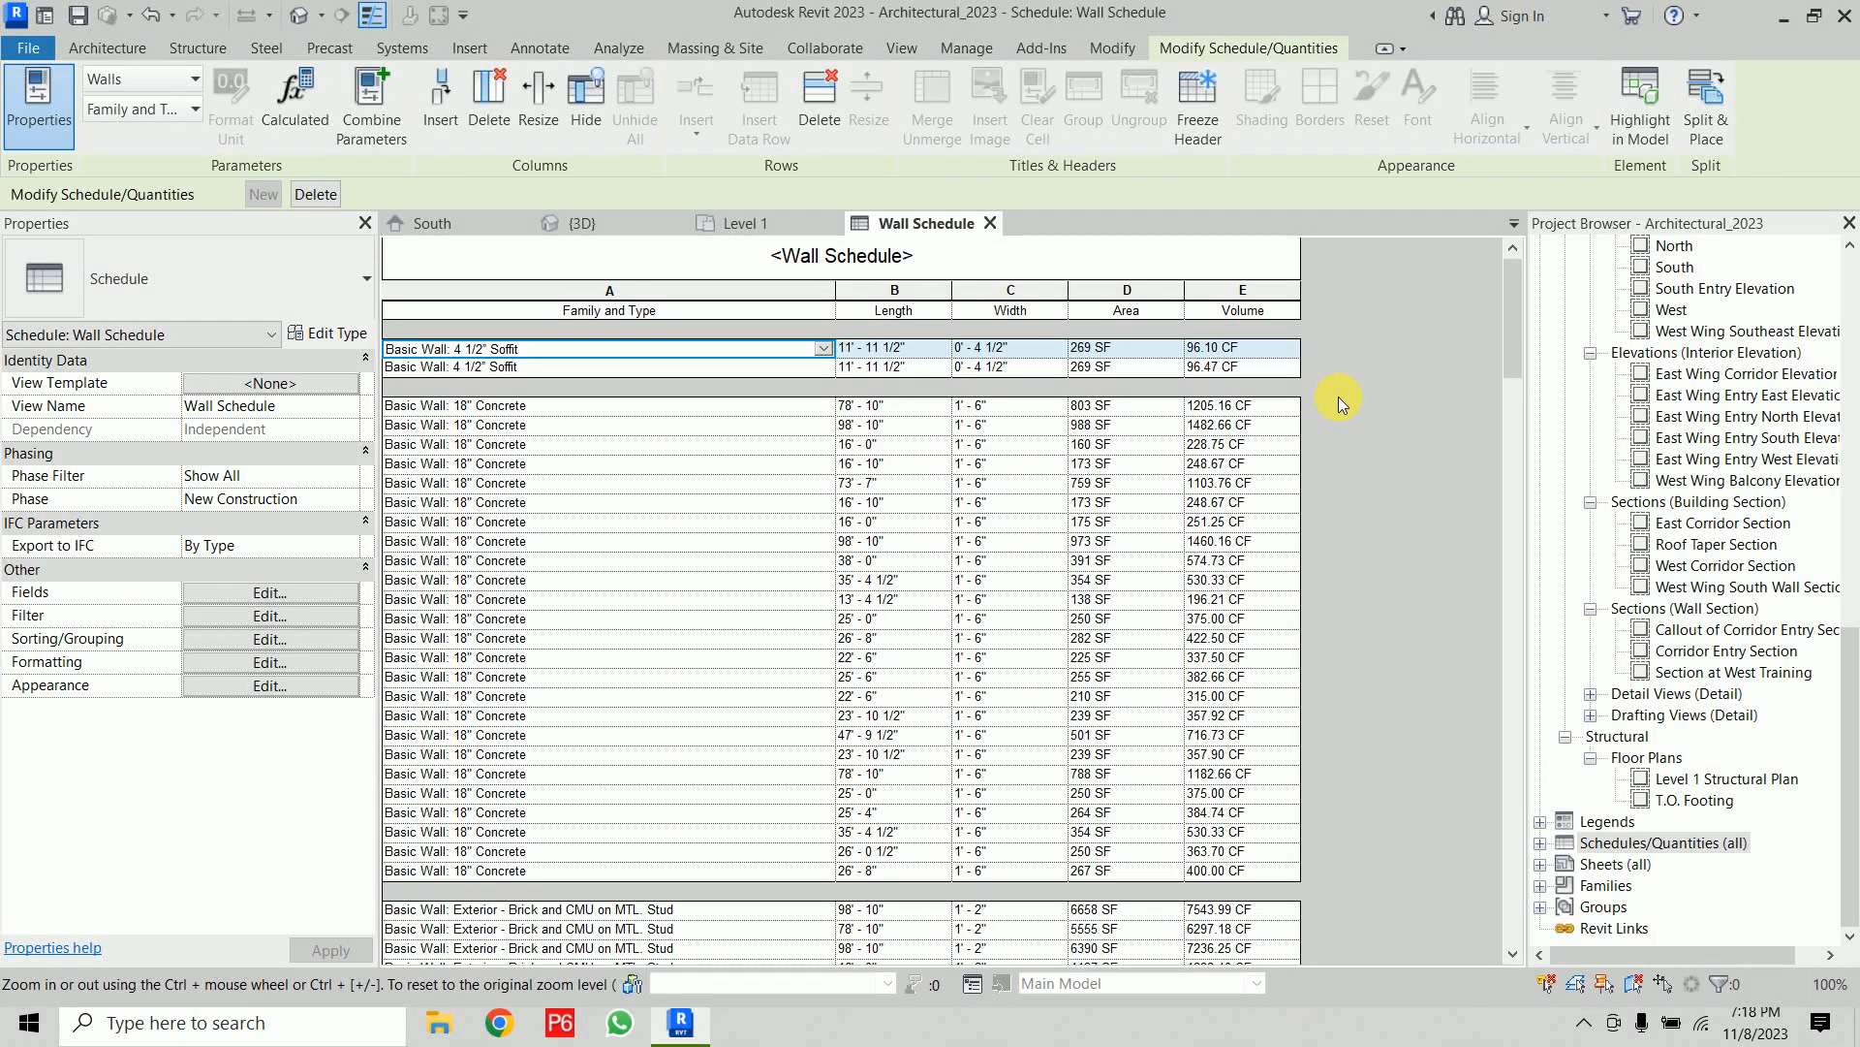
Set the Length and Area fields of the wall schedule to Calculate totals
{"action": "left_click", "coordinate": [287, 665]}
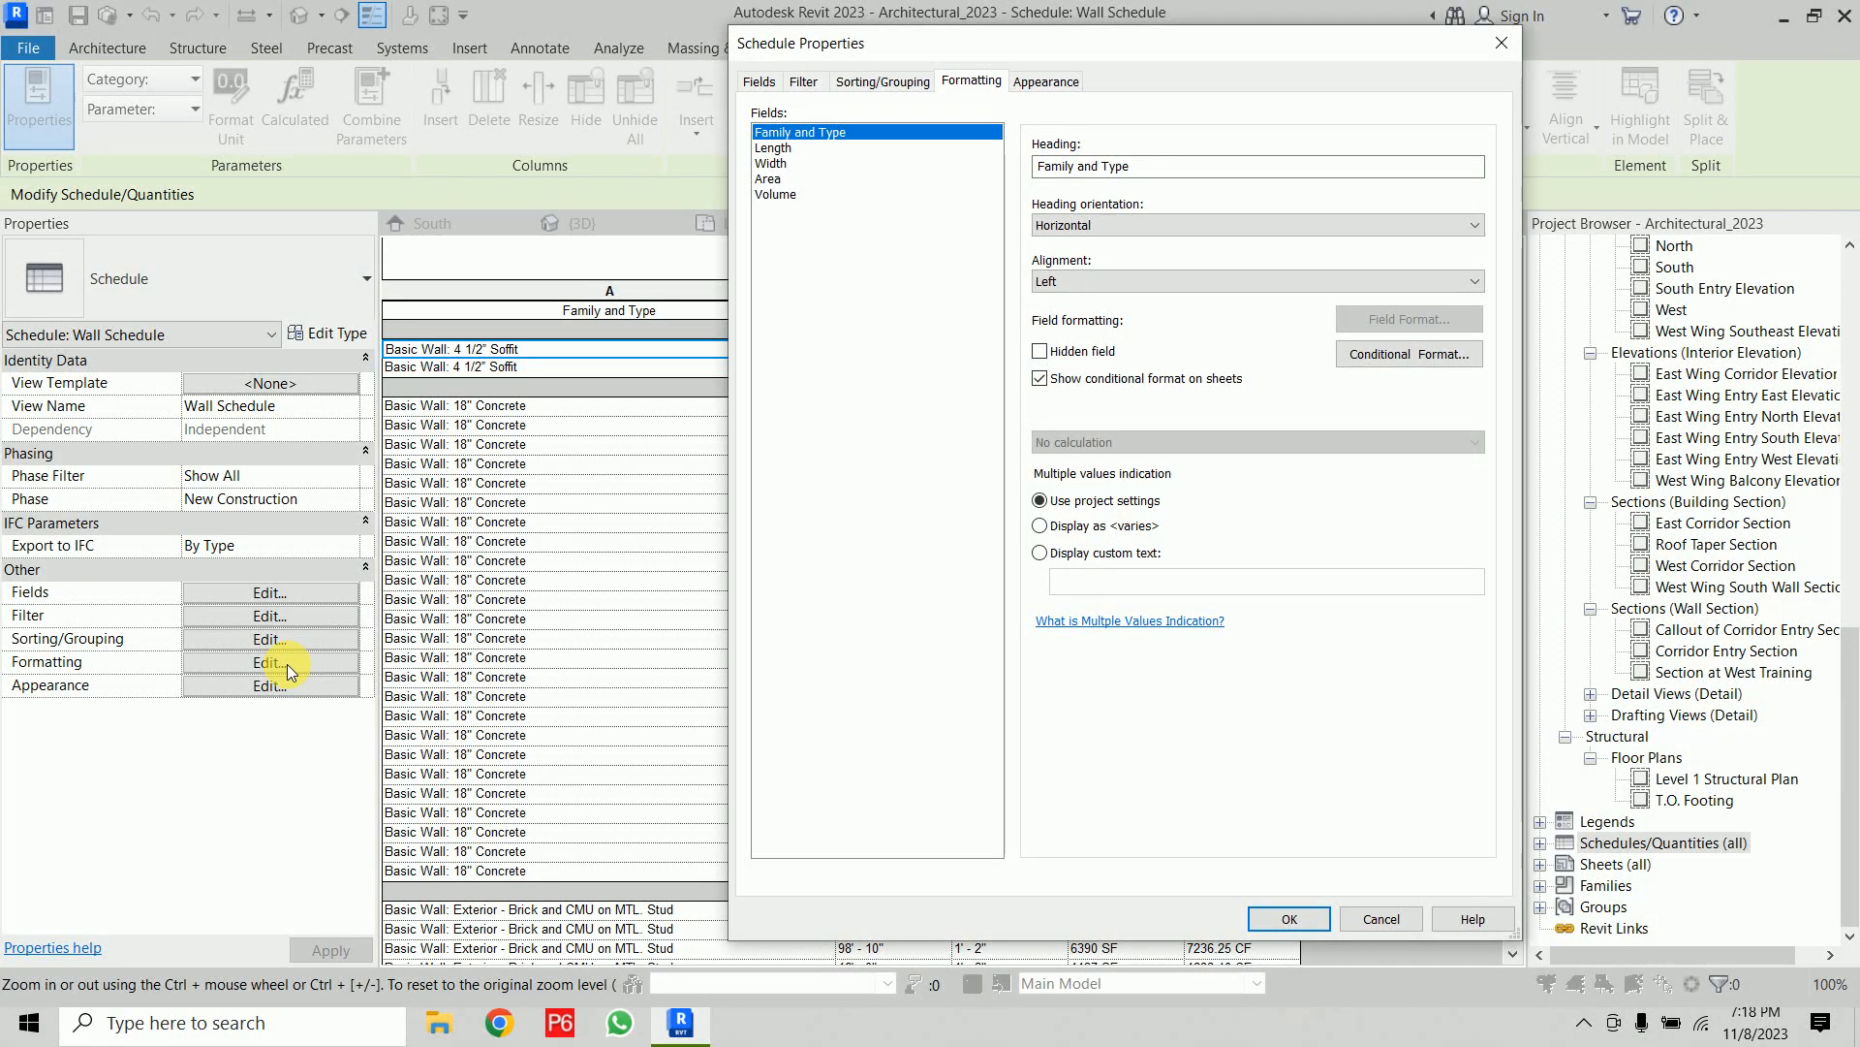
{"action": "left_click", "coordinate": [799, 148]}
{"action": "left_click", "coordinate": [1161, 442]}
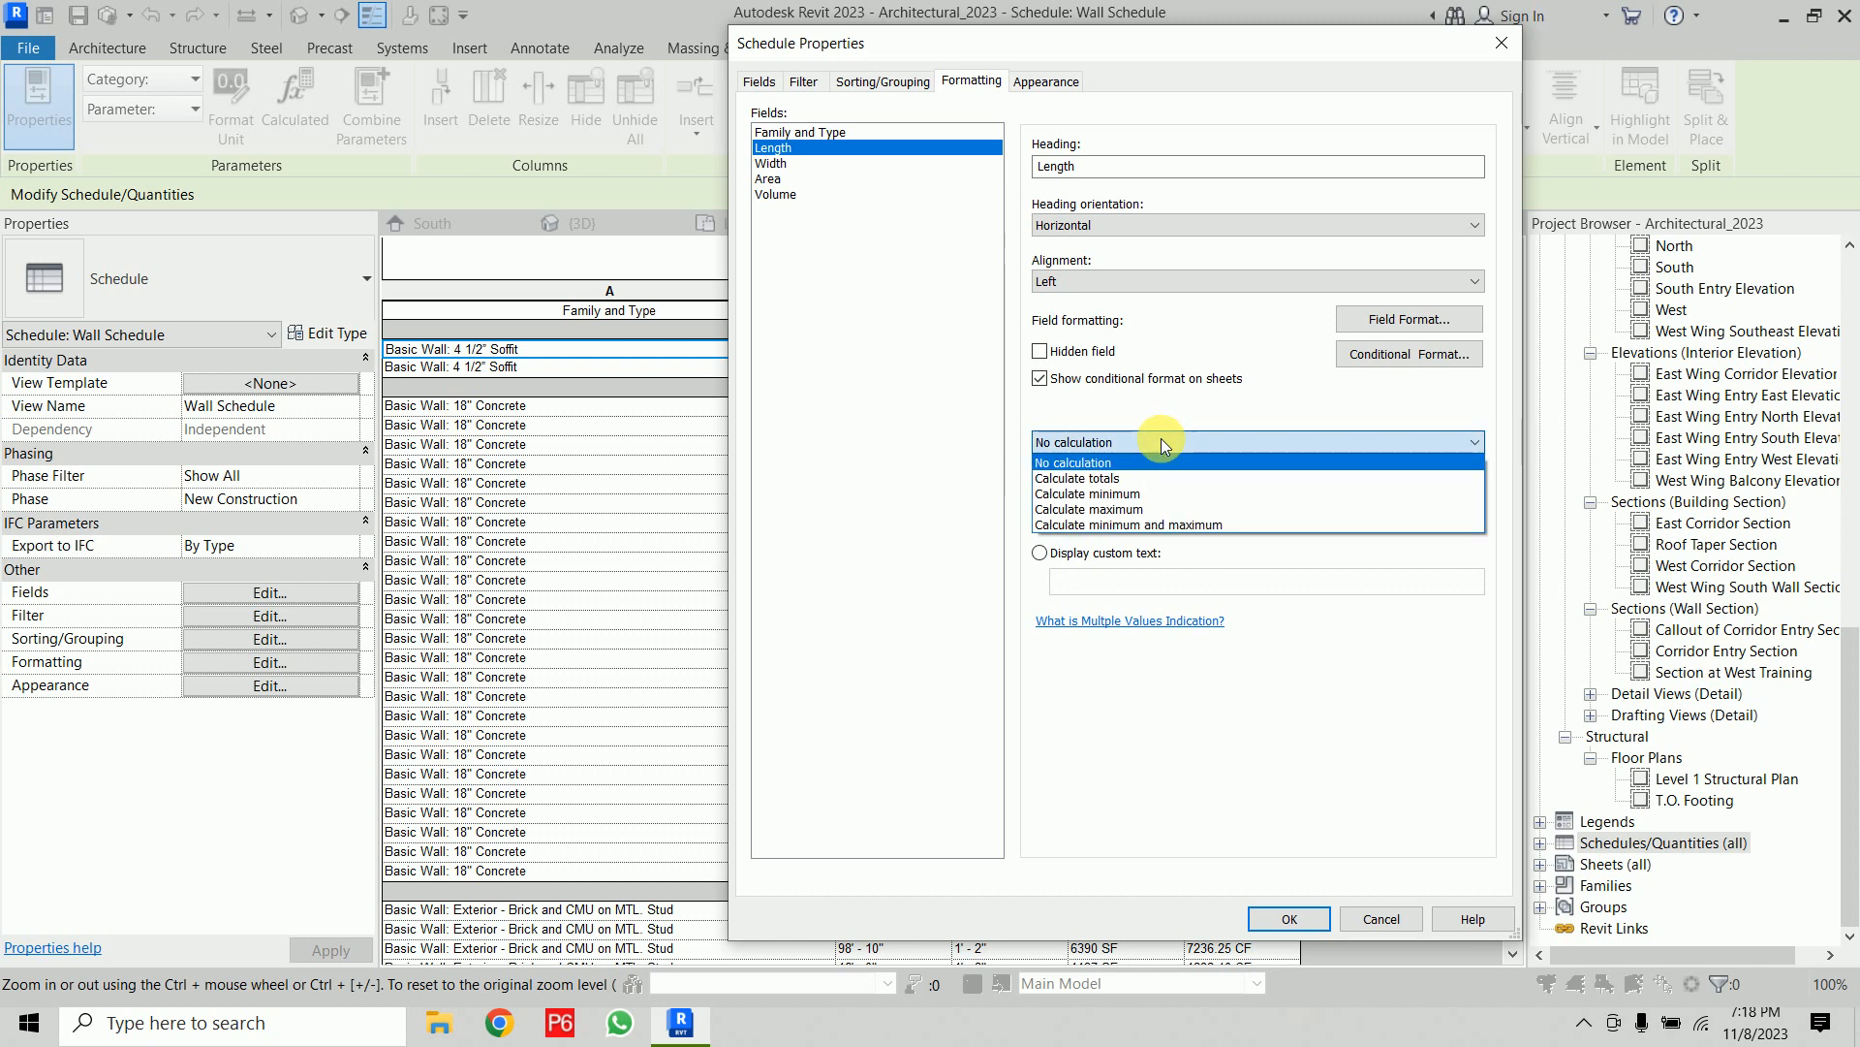
{"action": "left_click", "coordinate": [1150, 477]}
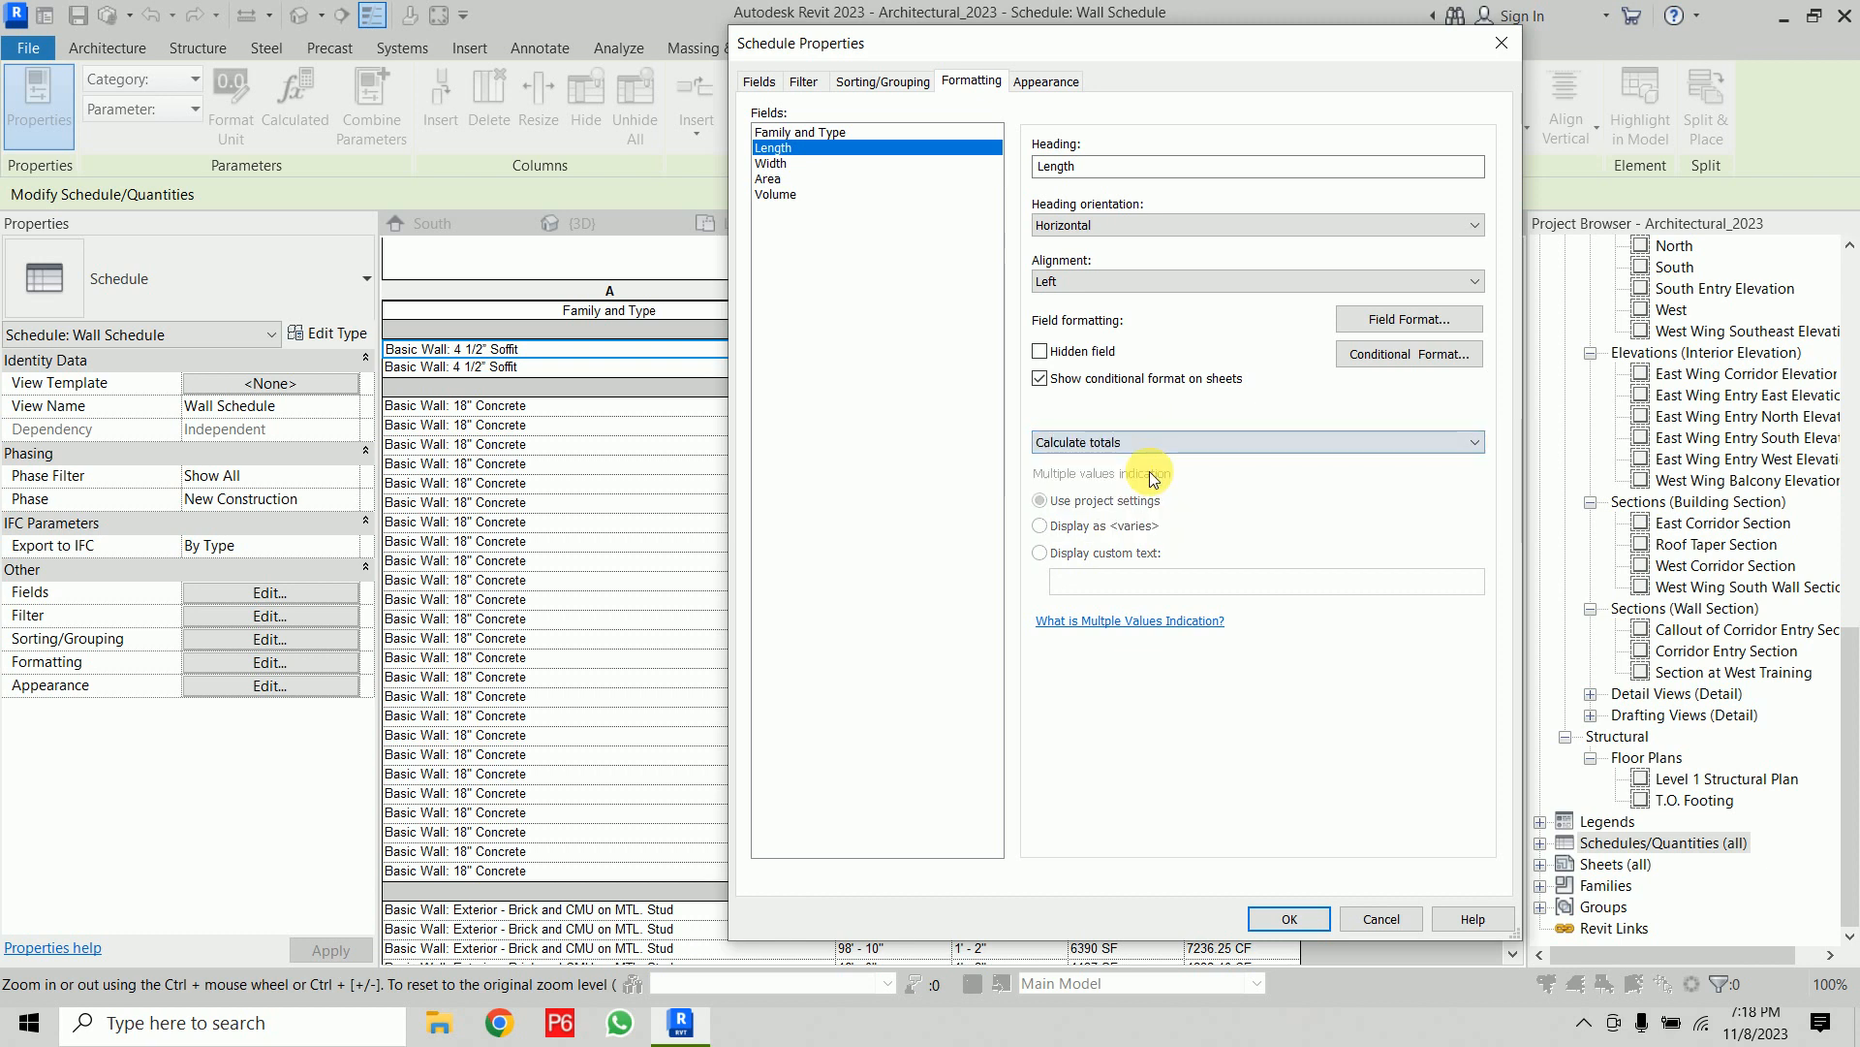
{"action": "left_click", "coordinate": [787, 178]}
{"action": "left_click", "coordinate": [1090, 442]}
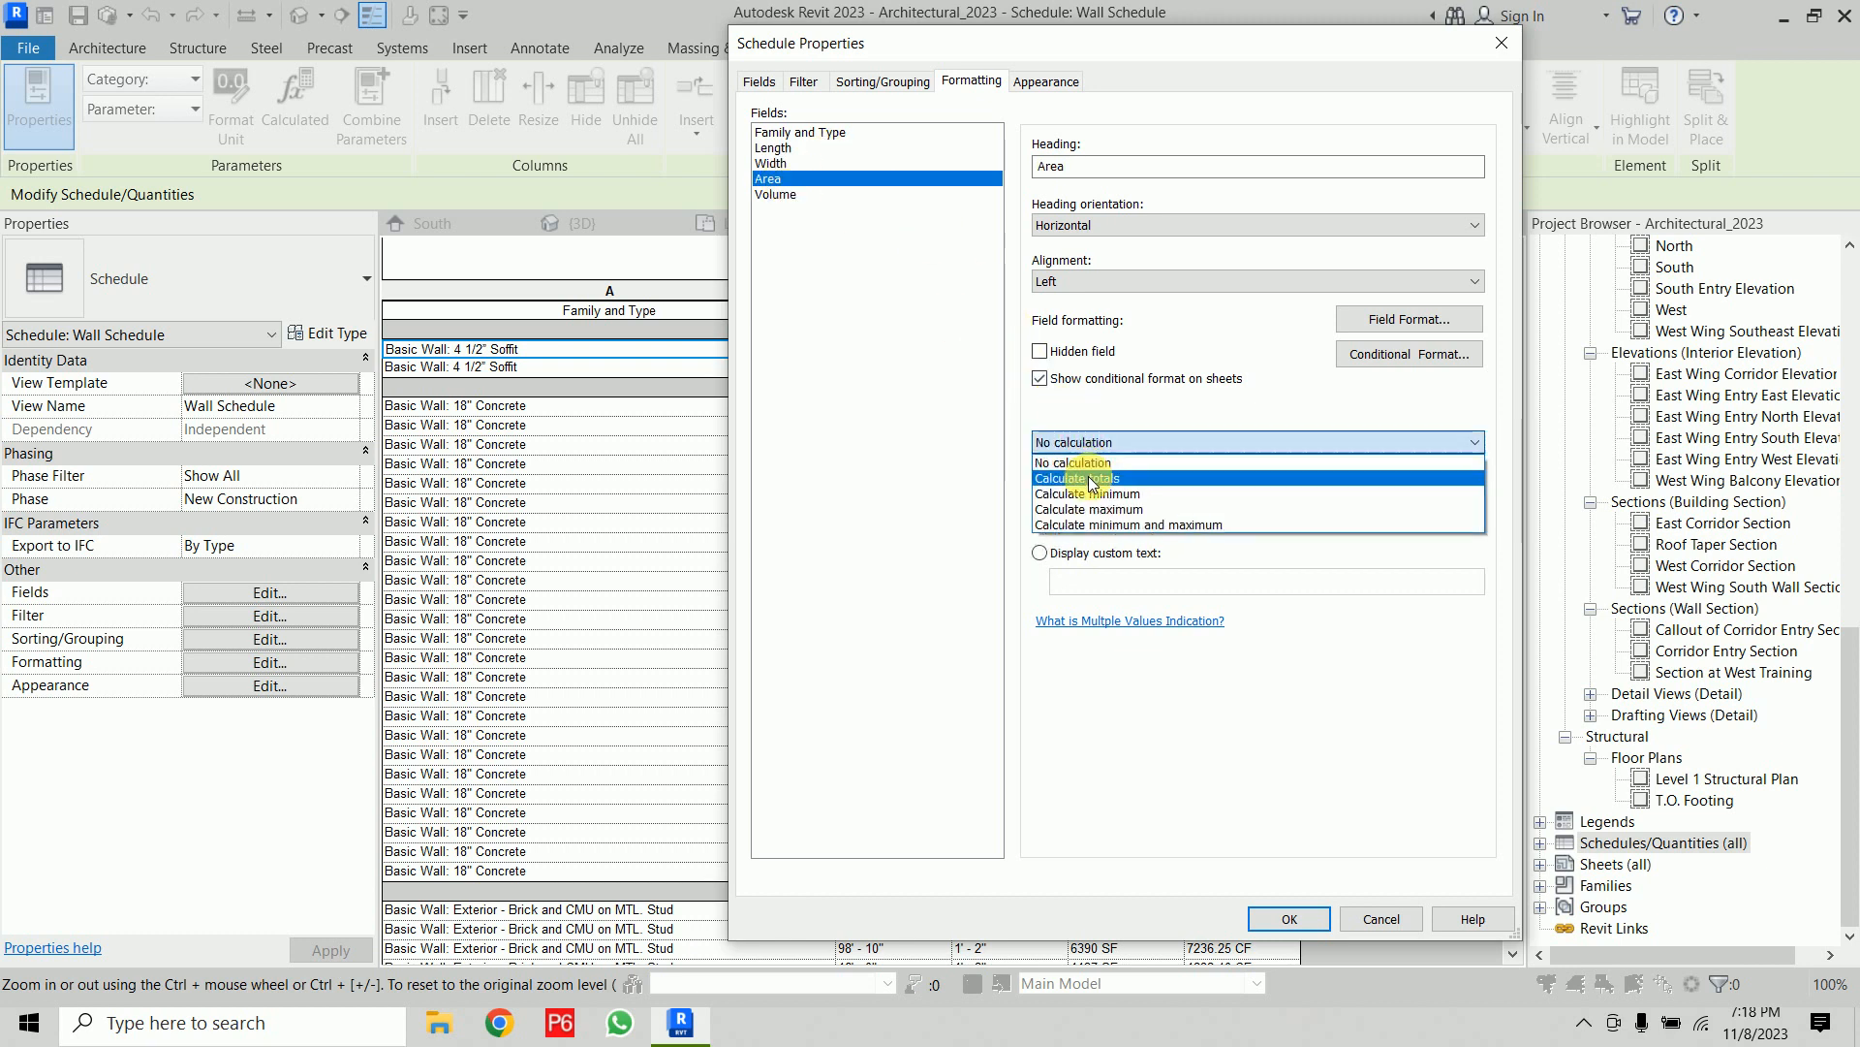
{"action": "left_click", "coordinate": [1093, 479]}
Set the Volume field to Calculate totals, apply the formatting and review the group totals through to the end of the schedule
{"action": "left_click", "coordinate": [808, 194]}
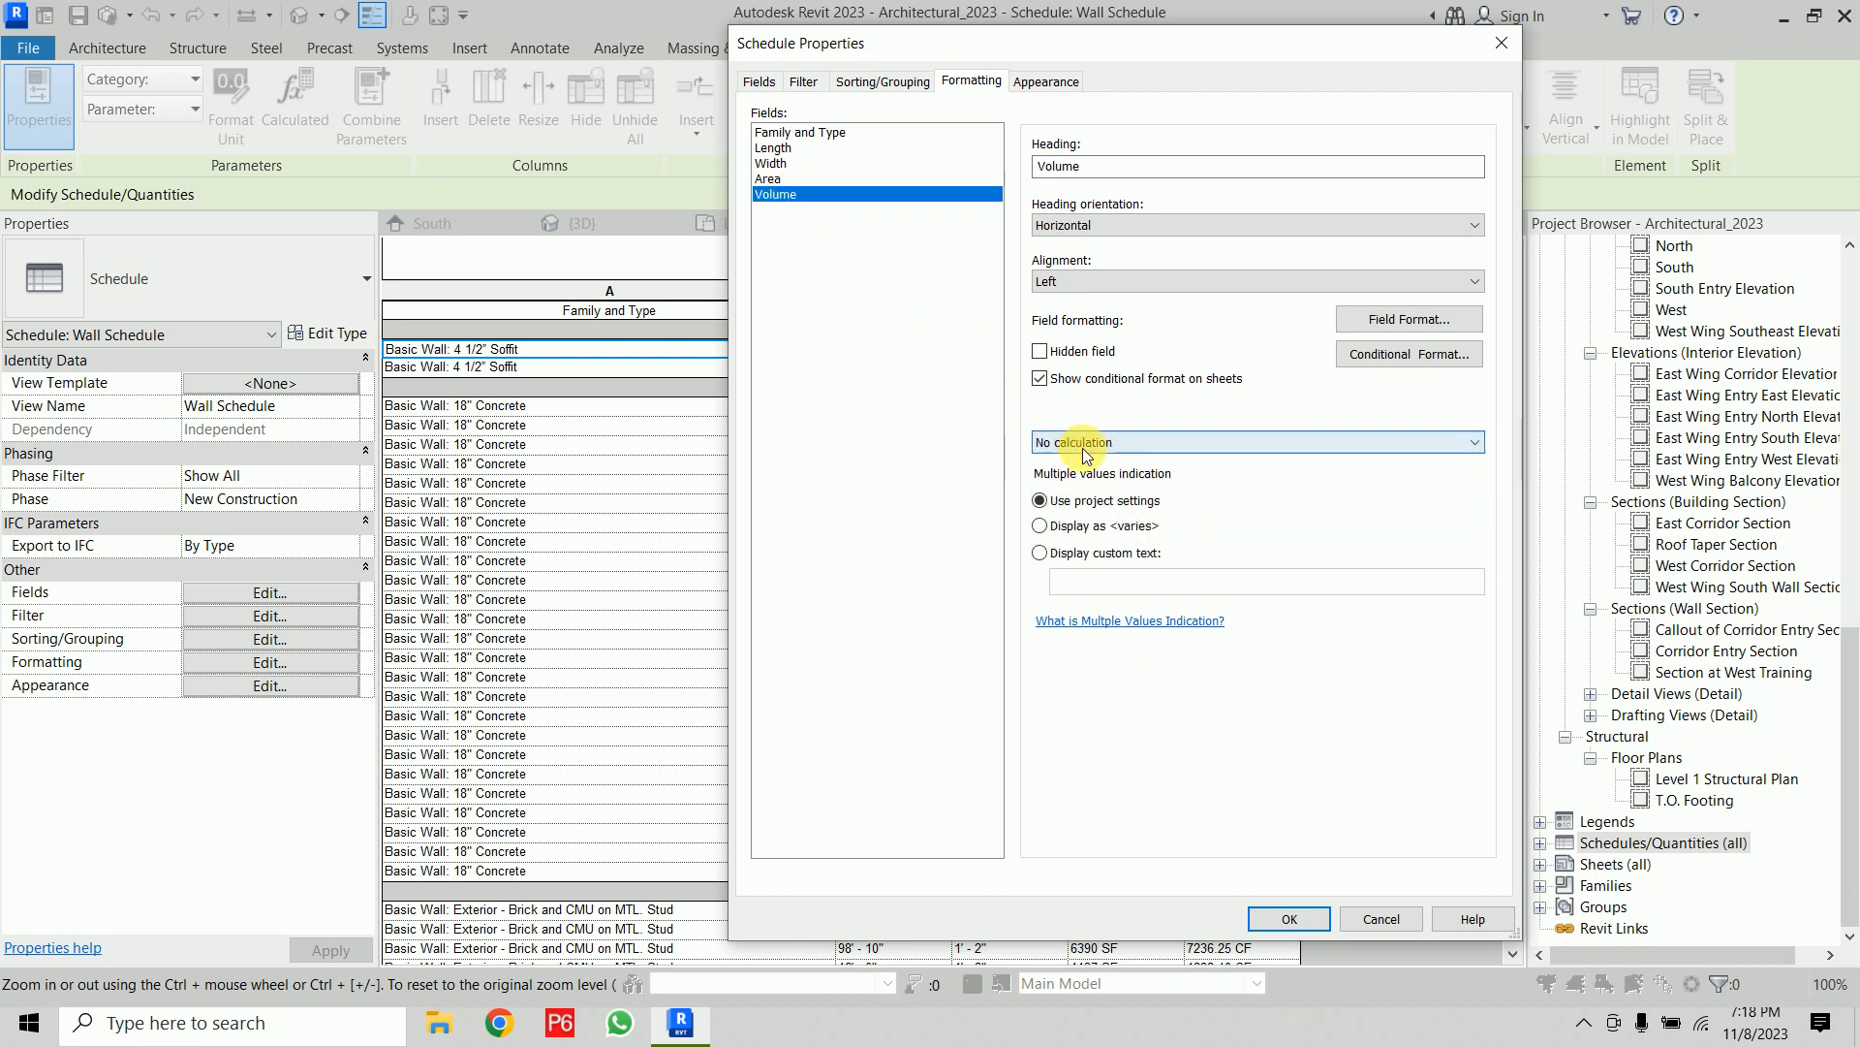
{"action": "left_click", "coordinate": [1085, 444]}
{"action": "left_click", "coordinate": [1093, 476]}
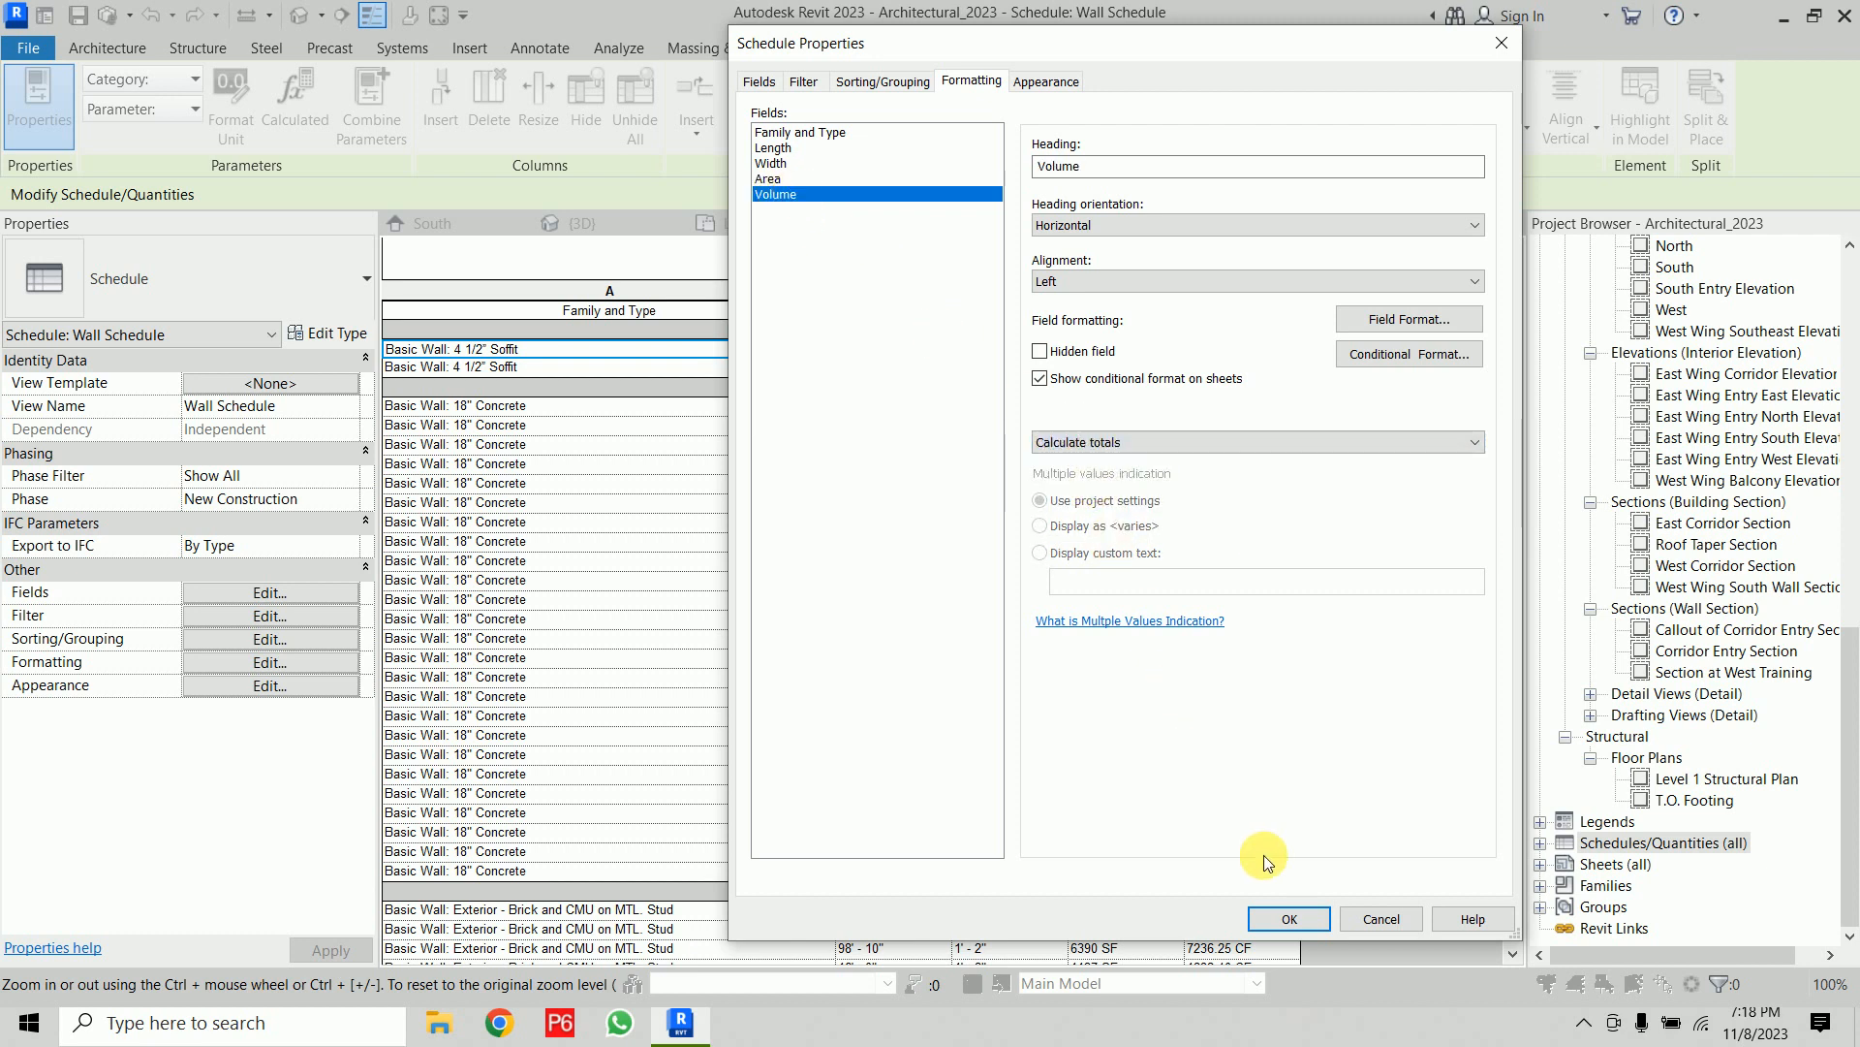
{"action": "left_click", "coordinate": [1304, 926]}
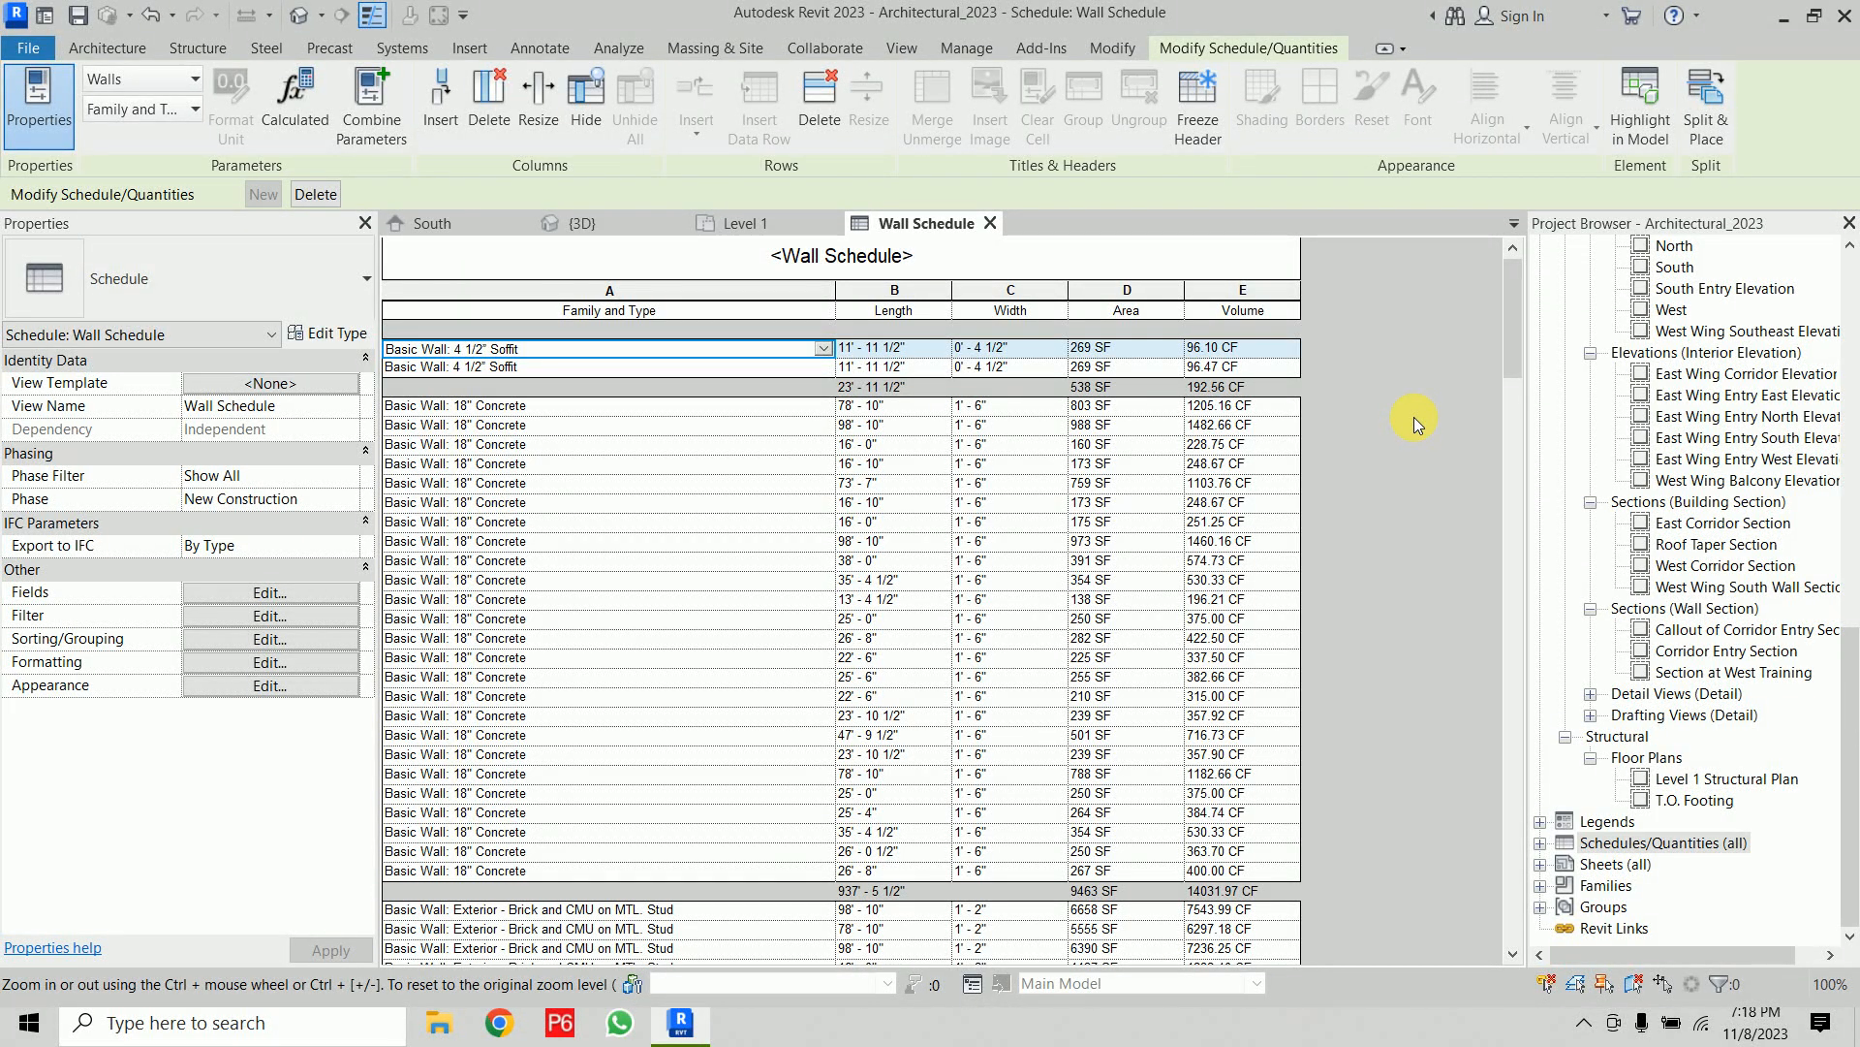
{"action": "left_click_drag", "start_coordinate": [1514, 317], "coordinate": [1520, 945]}
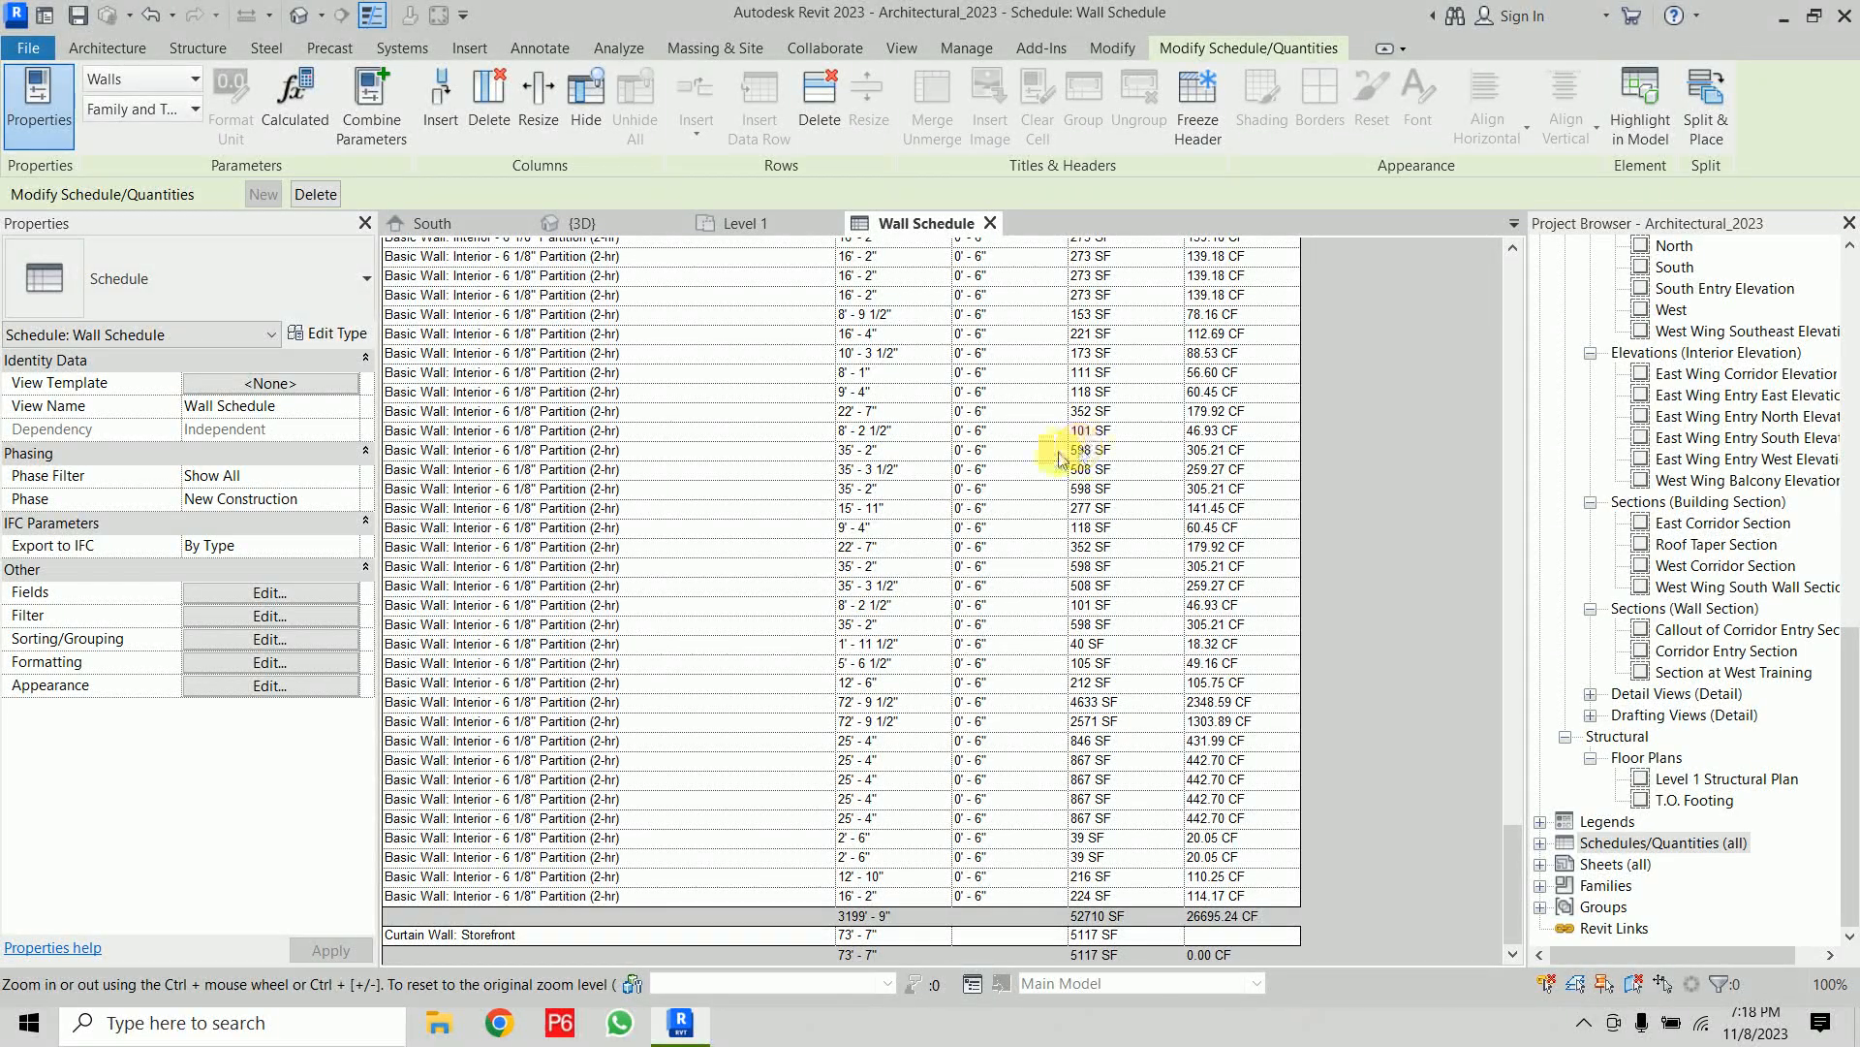
Enable grand totals for the wall schedule with the Totals only option and go to the last row
{"action": "left_click", "coordinate": [285, 616]}
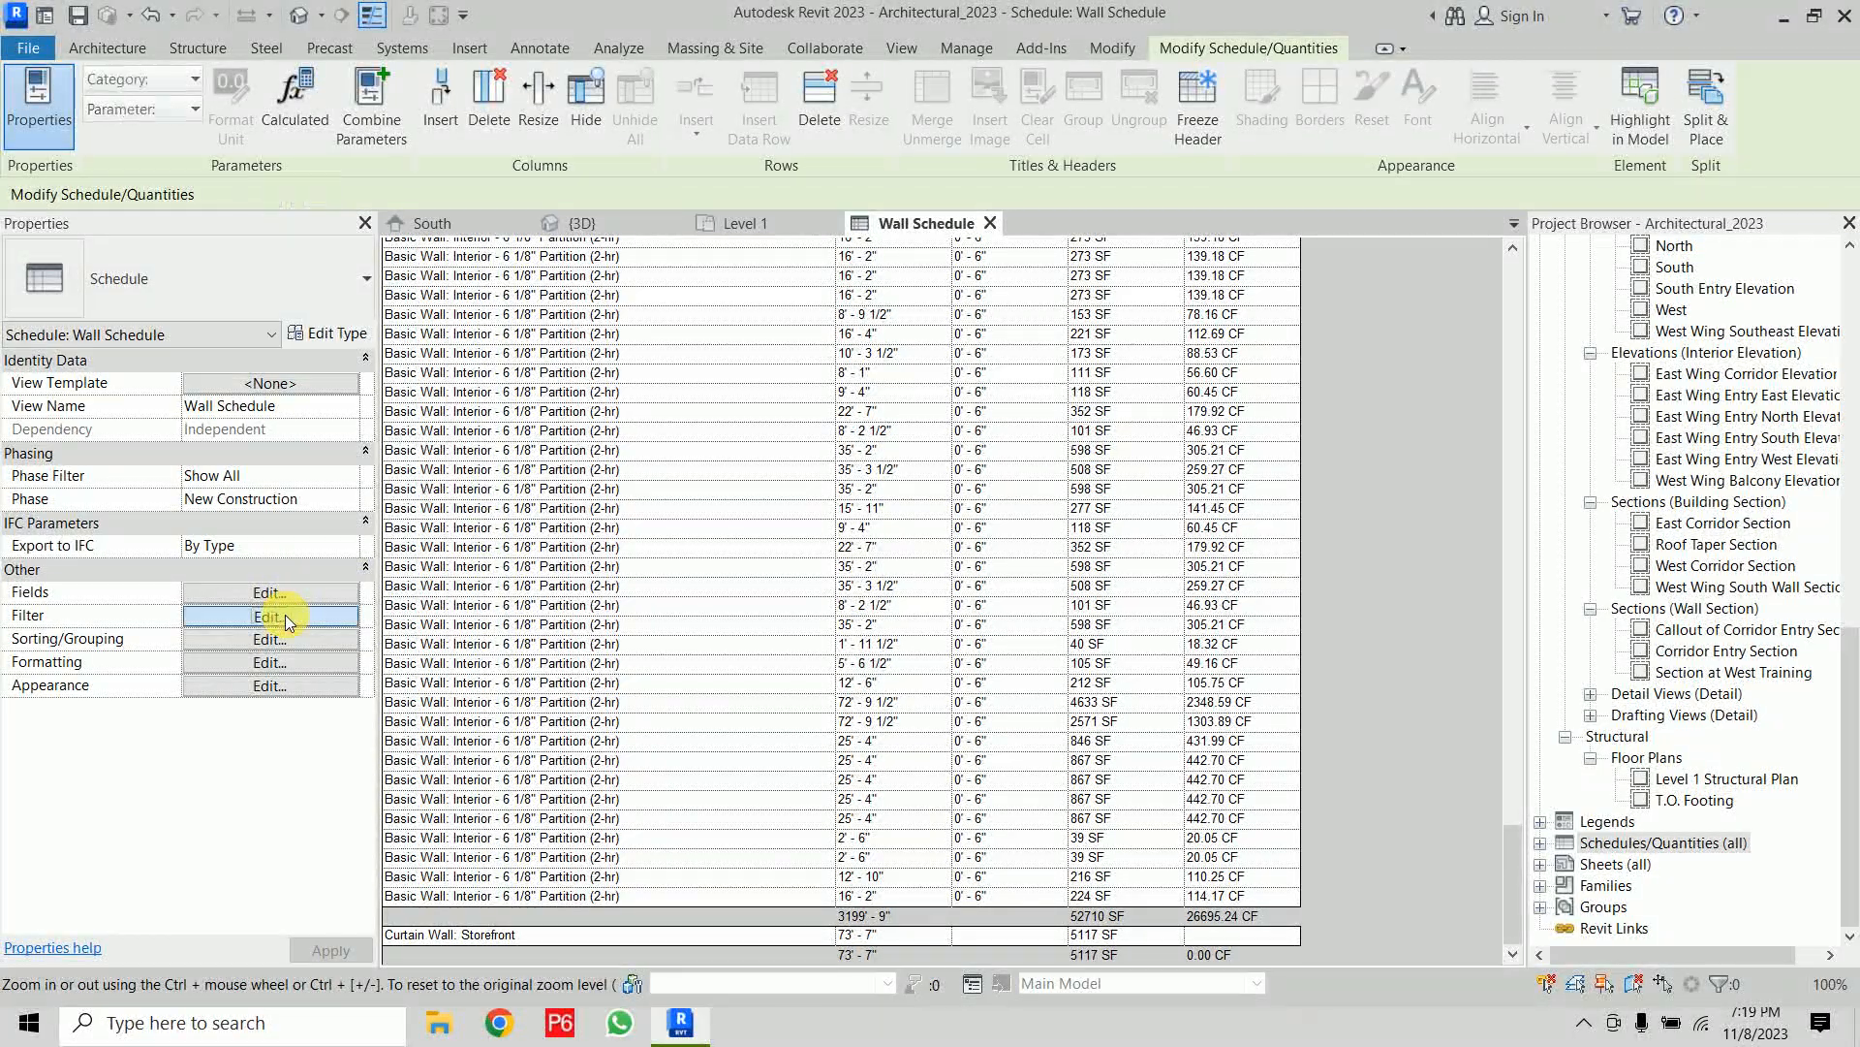
{"action": "left_click", "coordinate": [882, 84]}
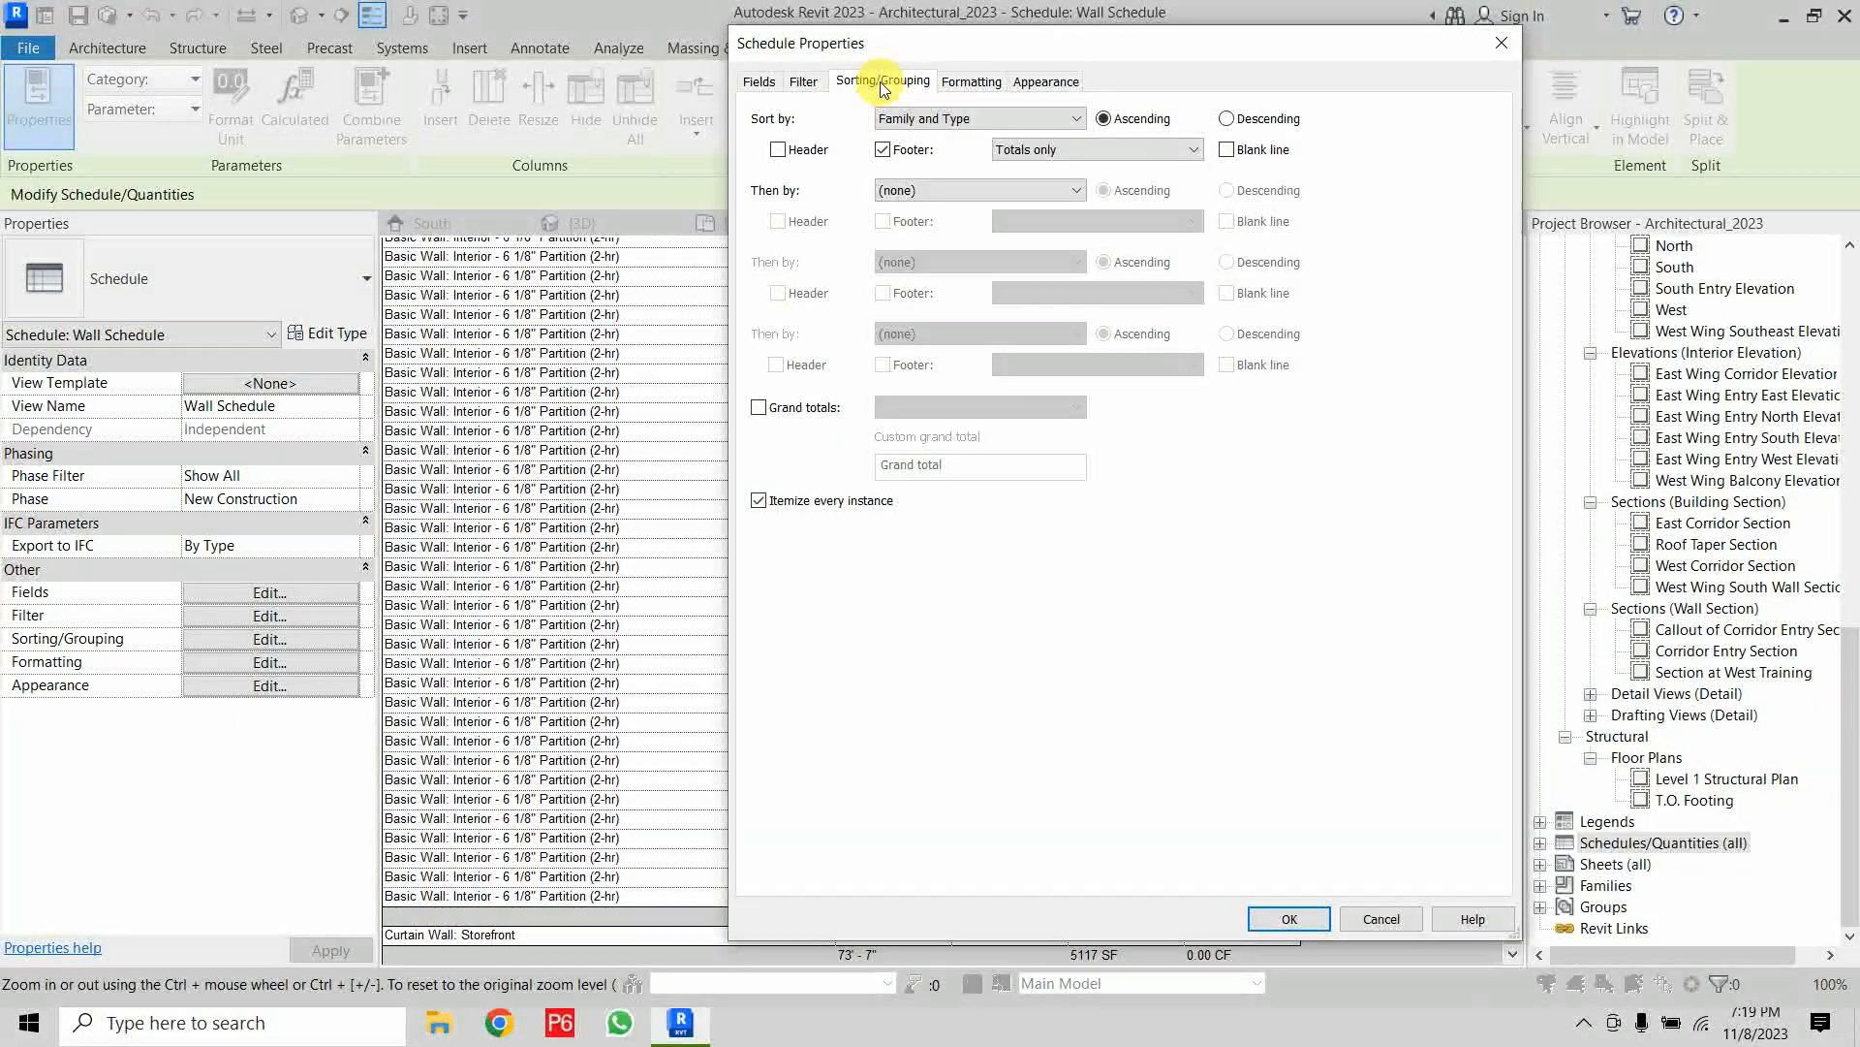
{"action": "left_click", "coordinate": [758, 415]}
{"action": "left_click", "coordinate": [980, 405]}
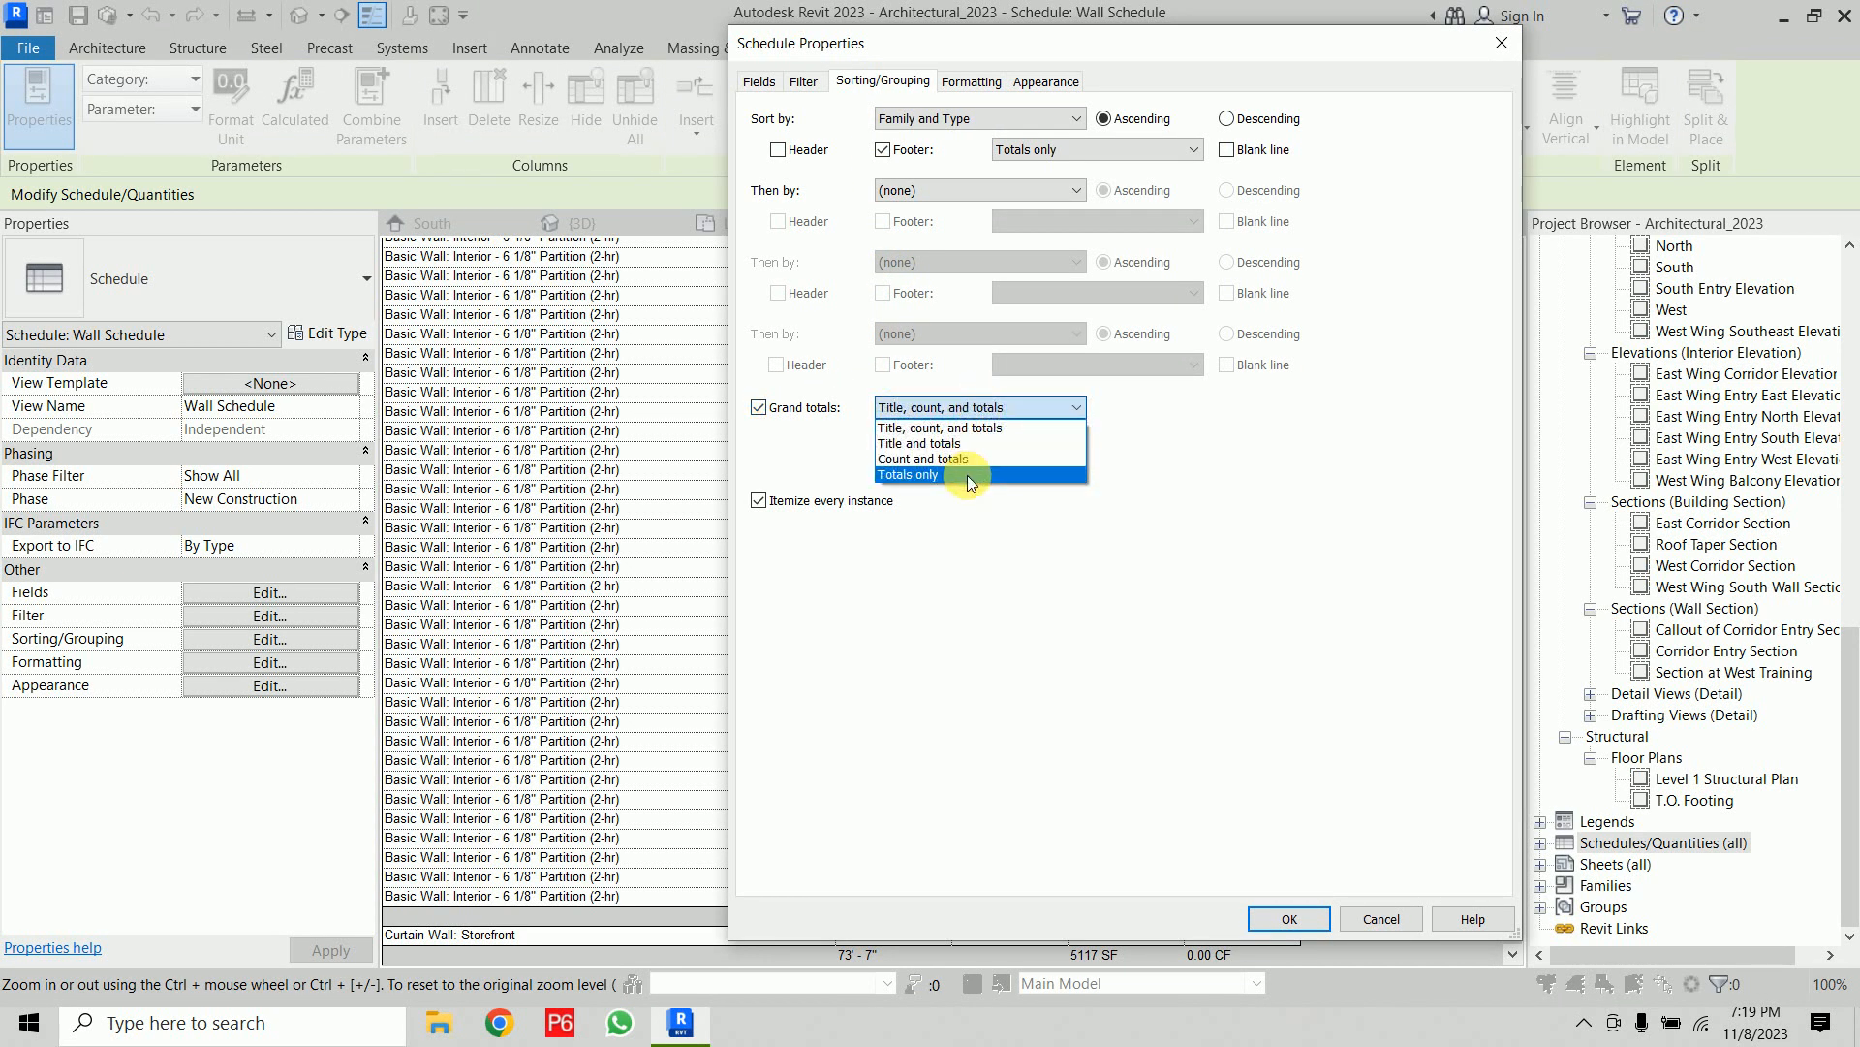
{"action": "left_click", "coordinate": [967, 475]}
{"action": "left_click", "coordinate": [1290, 918]}
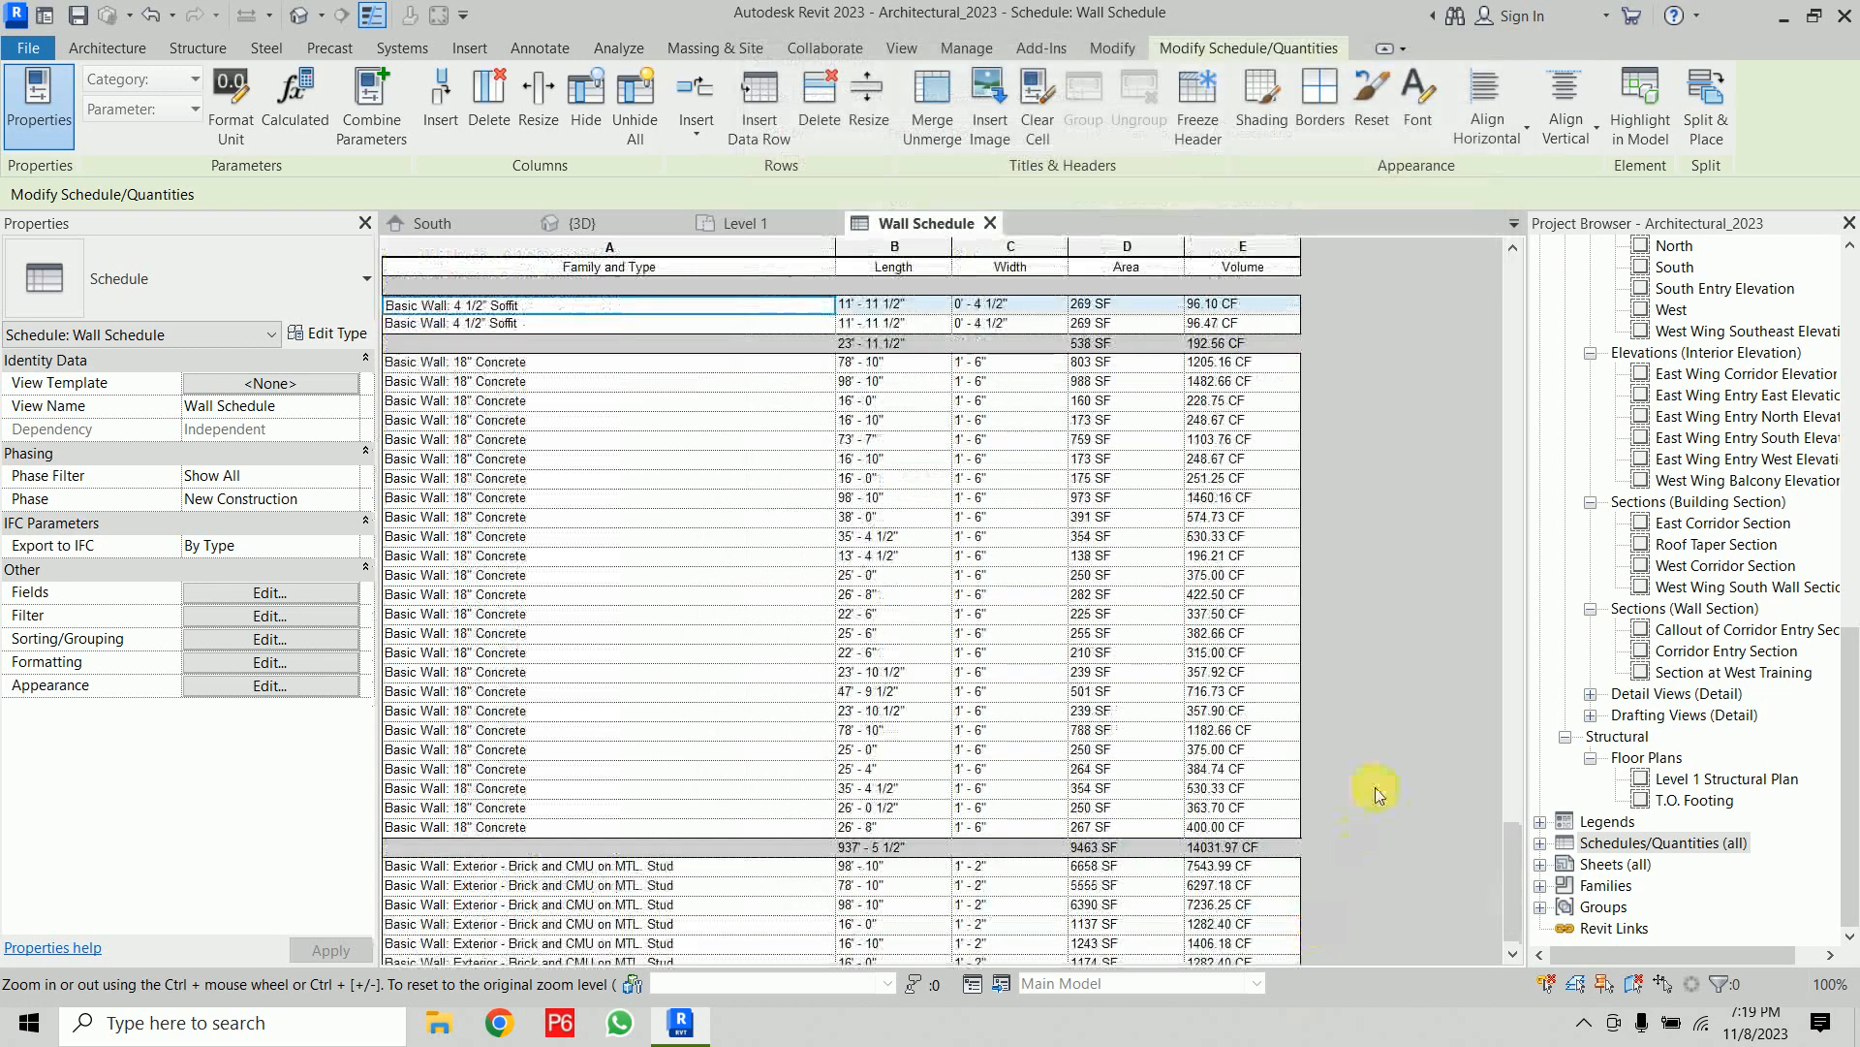
{"action": "scroll", "coordinate": [1375, 786], "scroll_direction": "down", "scroll_amount": 10}
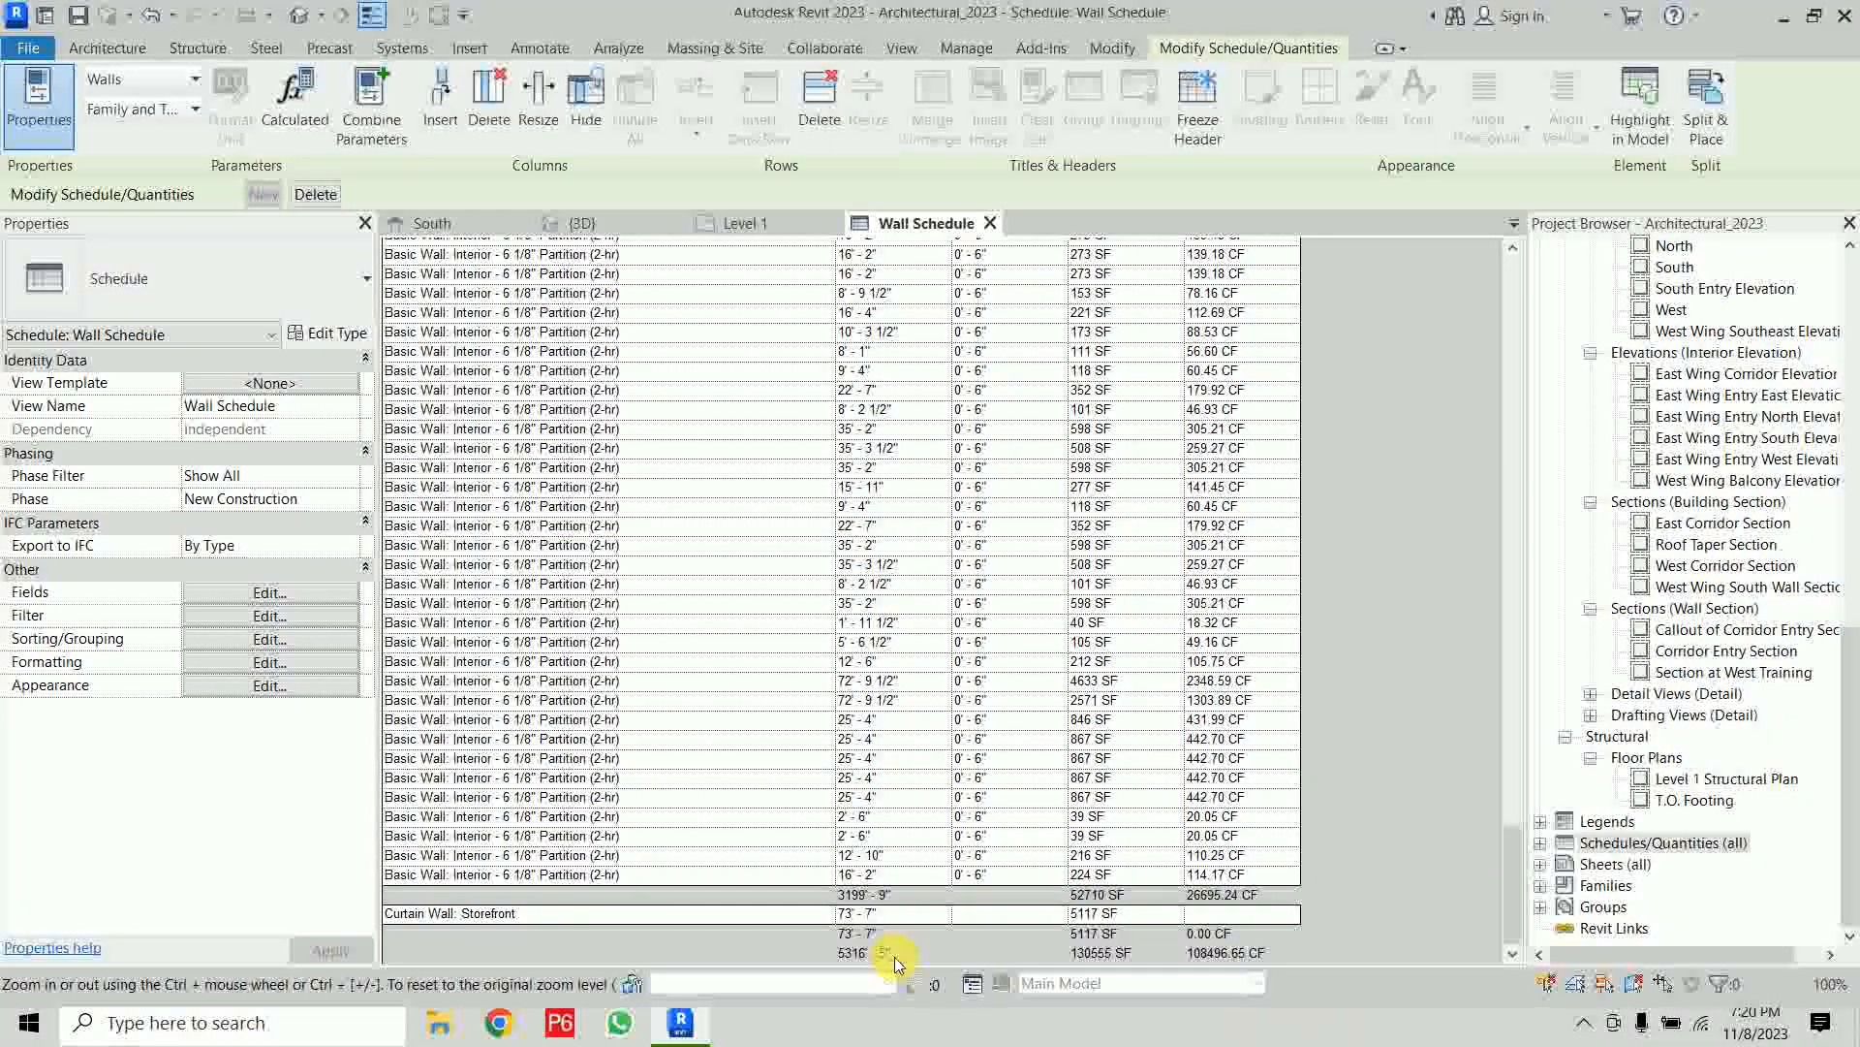
Select the 15' - 11" Interior - 6 1/8" Partition (2-hr) row and inspect that wall in the 3D view using Wireframe
{"action": "left_click", "coordinate": [654, 488]}
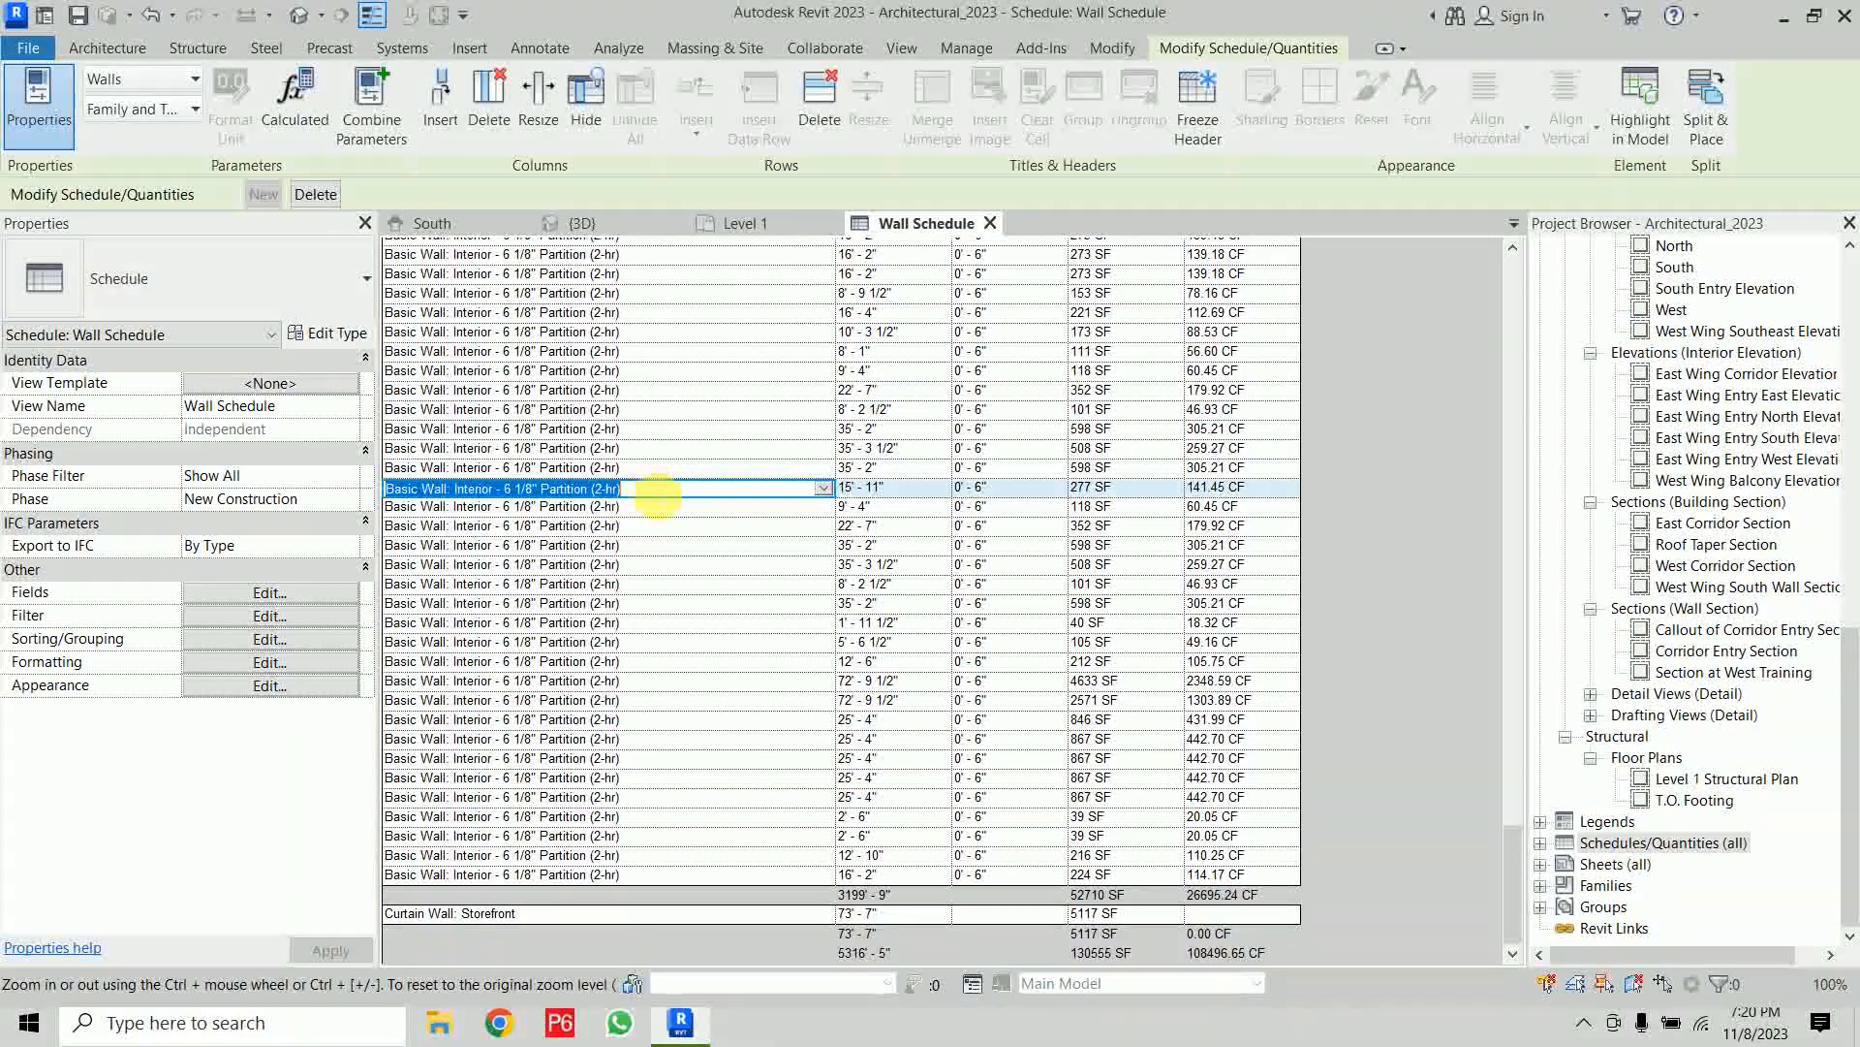
{"action": "left_click", "coordinate": [581, 224]}
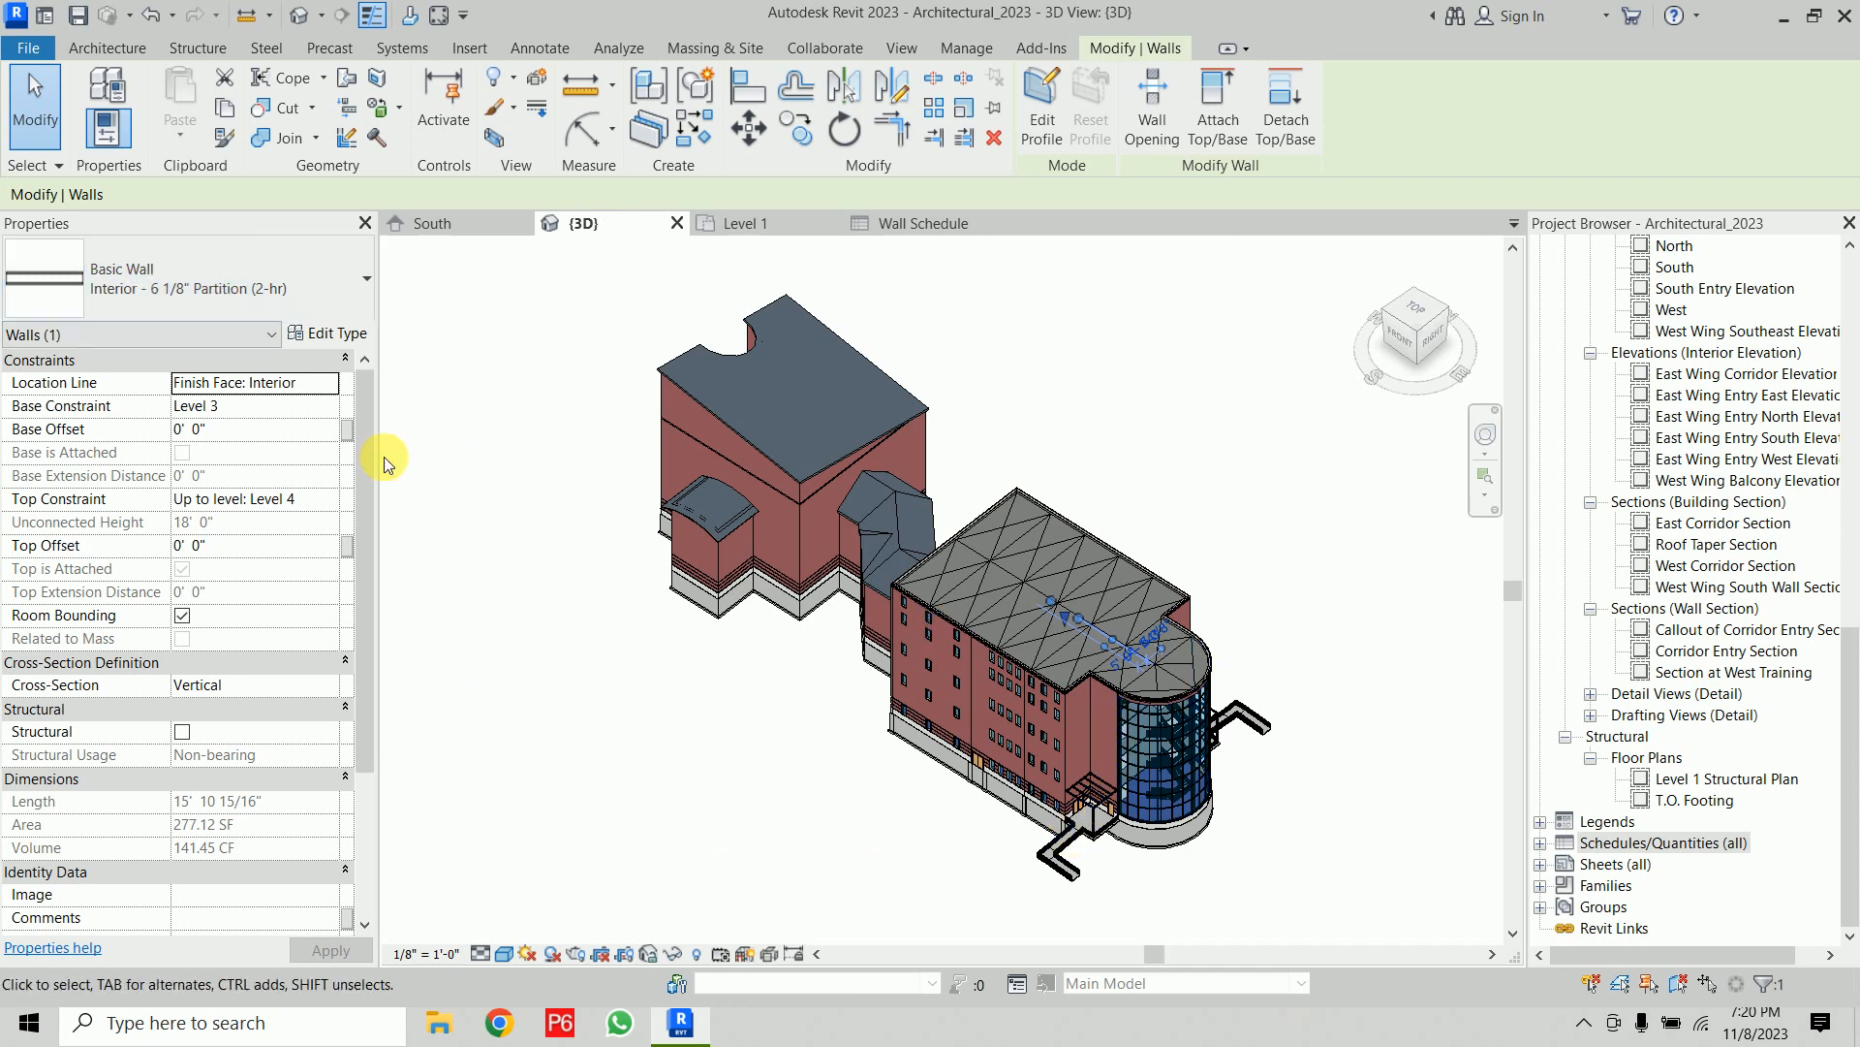
{"action": "left_click", "coordinate": [505, 954]}
{"action": "left_click", "coordinate": [560, 831]}
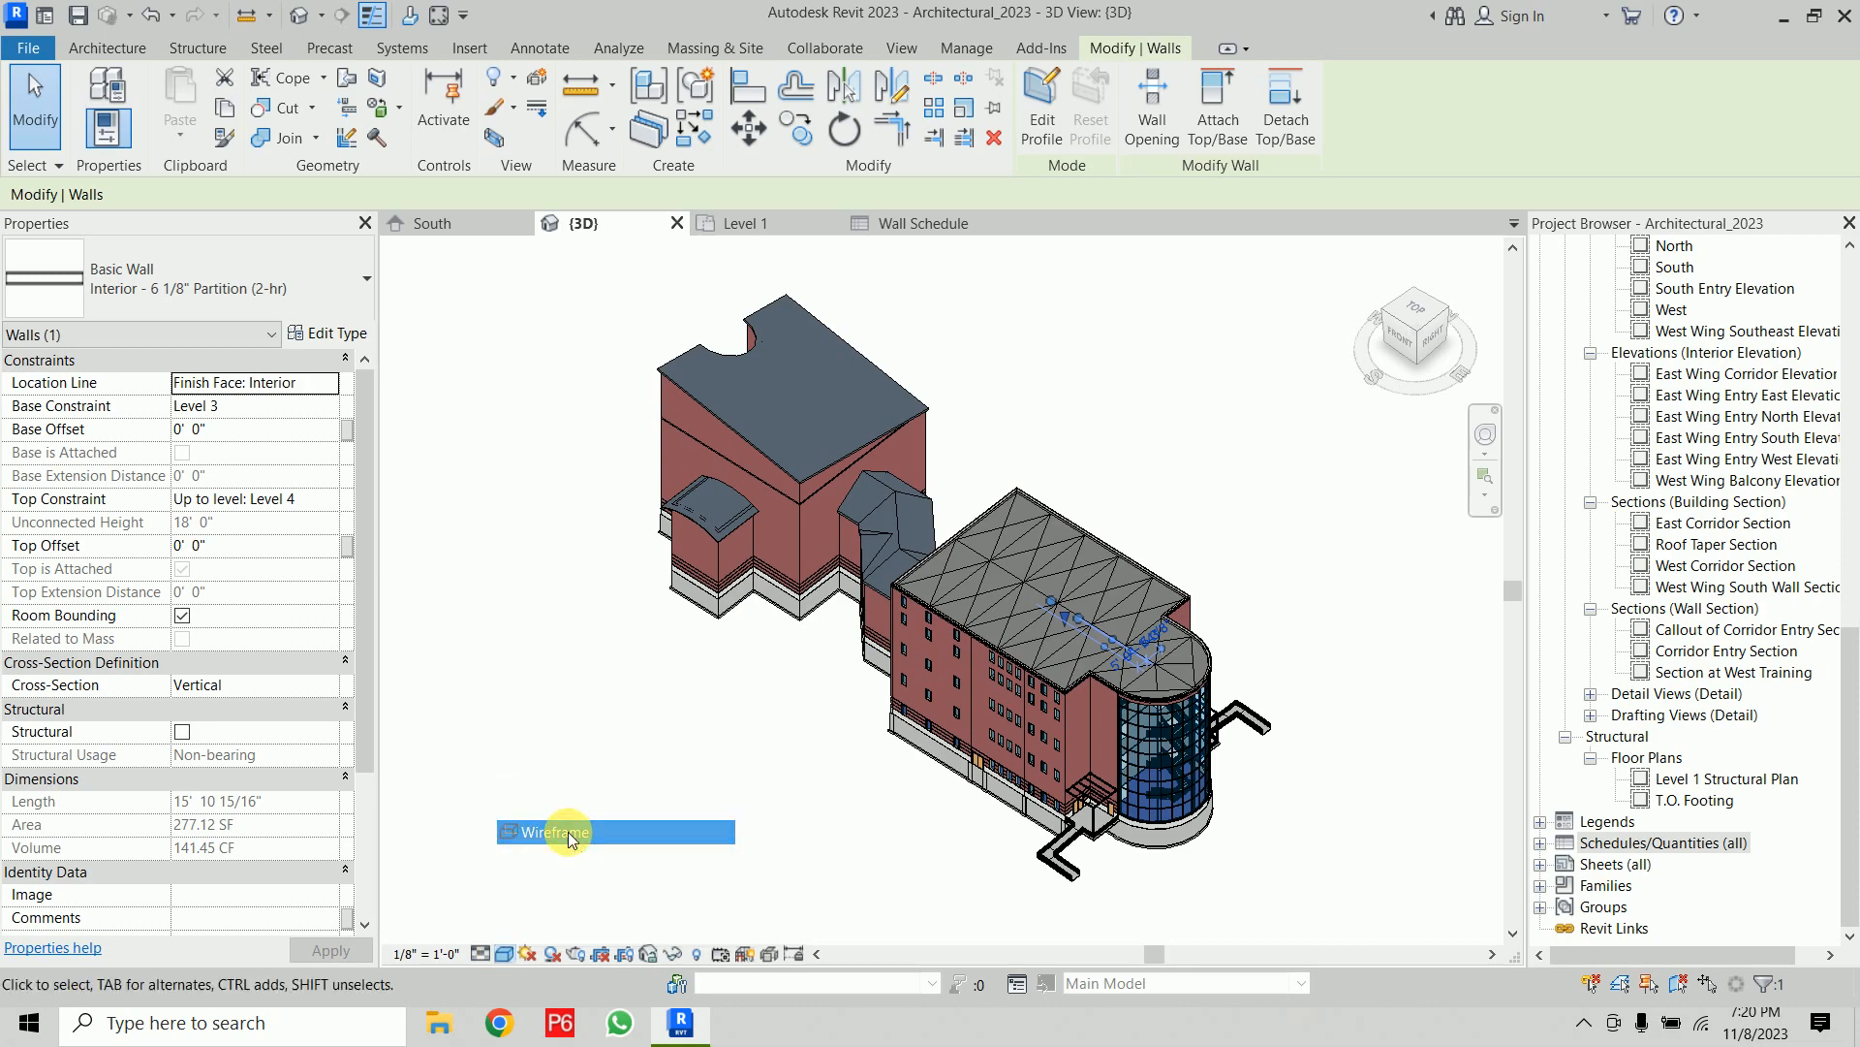
{"action": "scroll", "coordinate": [1196, 647], "scroll_direction": "up", "scroll_amount": 10}
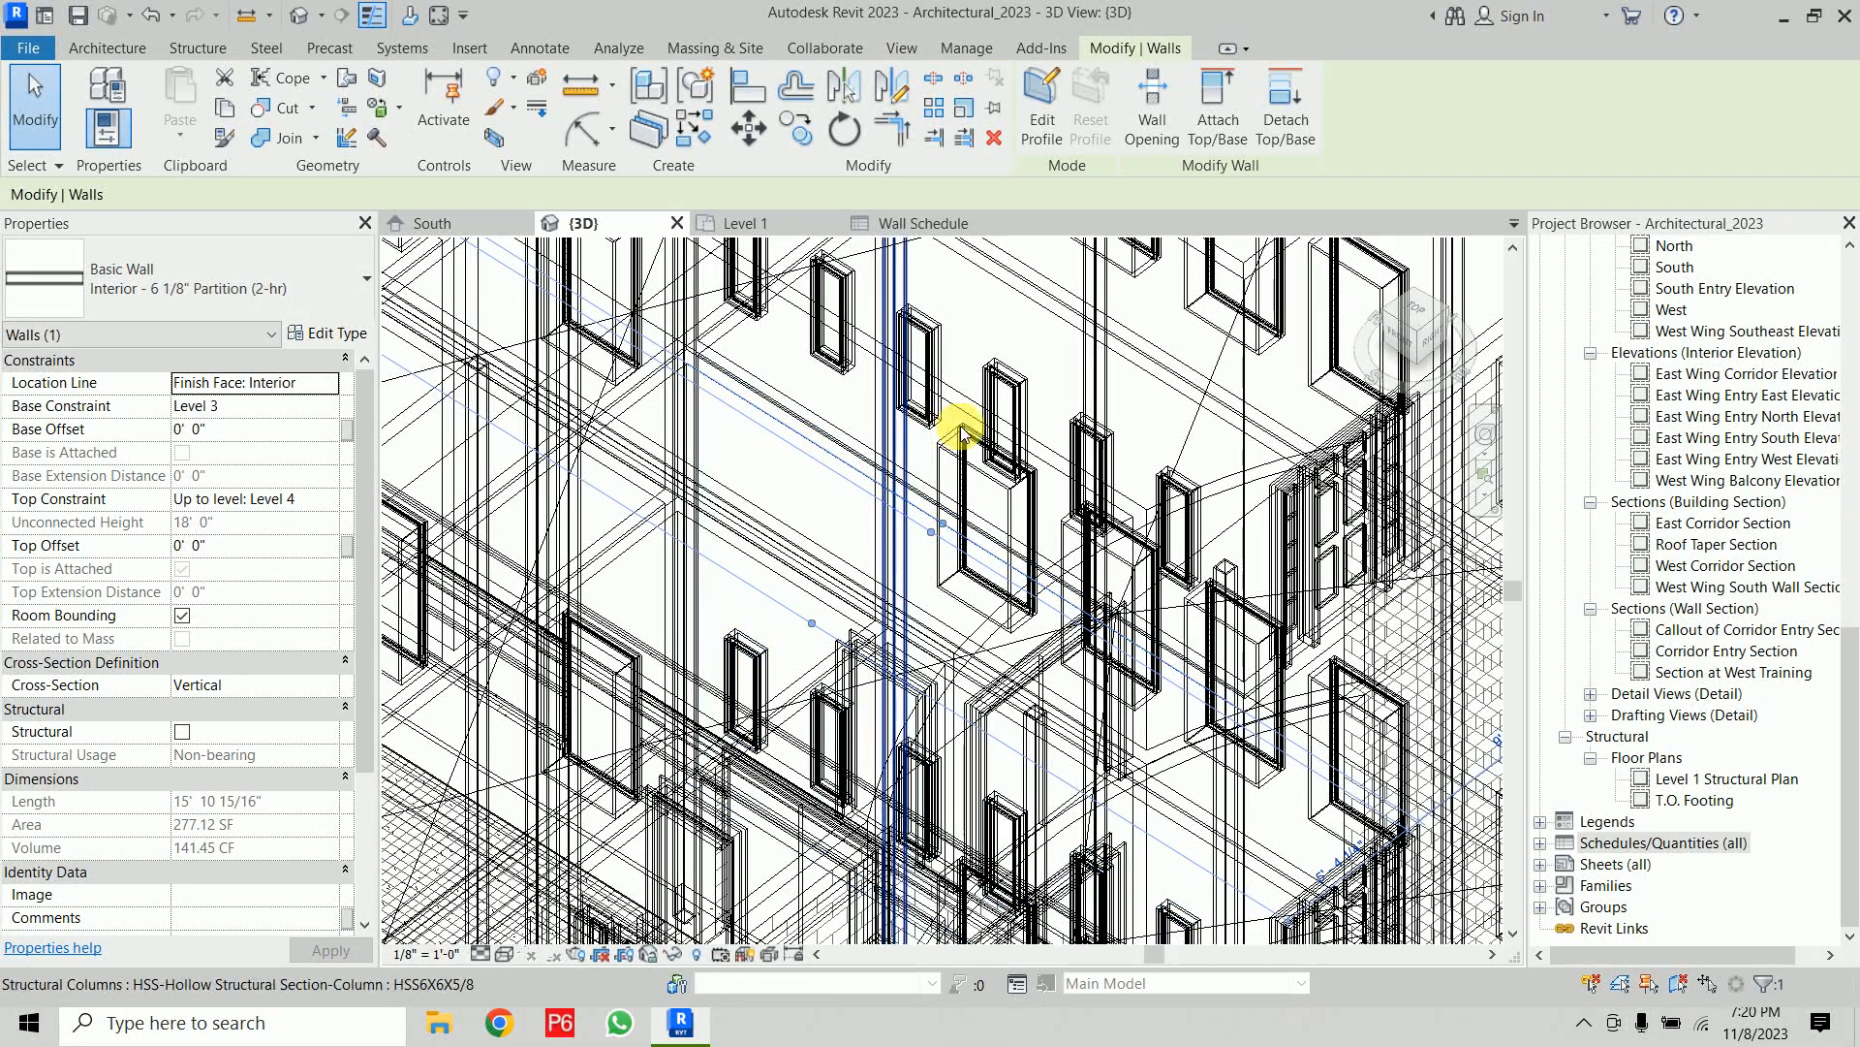
{"action": "scroll", "coordinate": [969, 484], "scroll_direction": "down", "scroll_amount": 10}
{"action": "left_click", "coordinate": [1219, 782]}
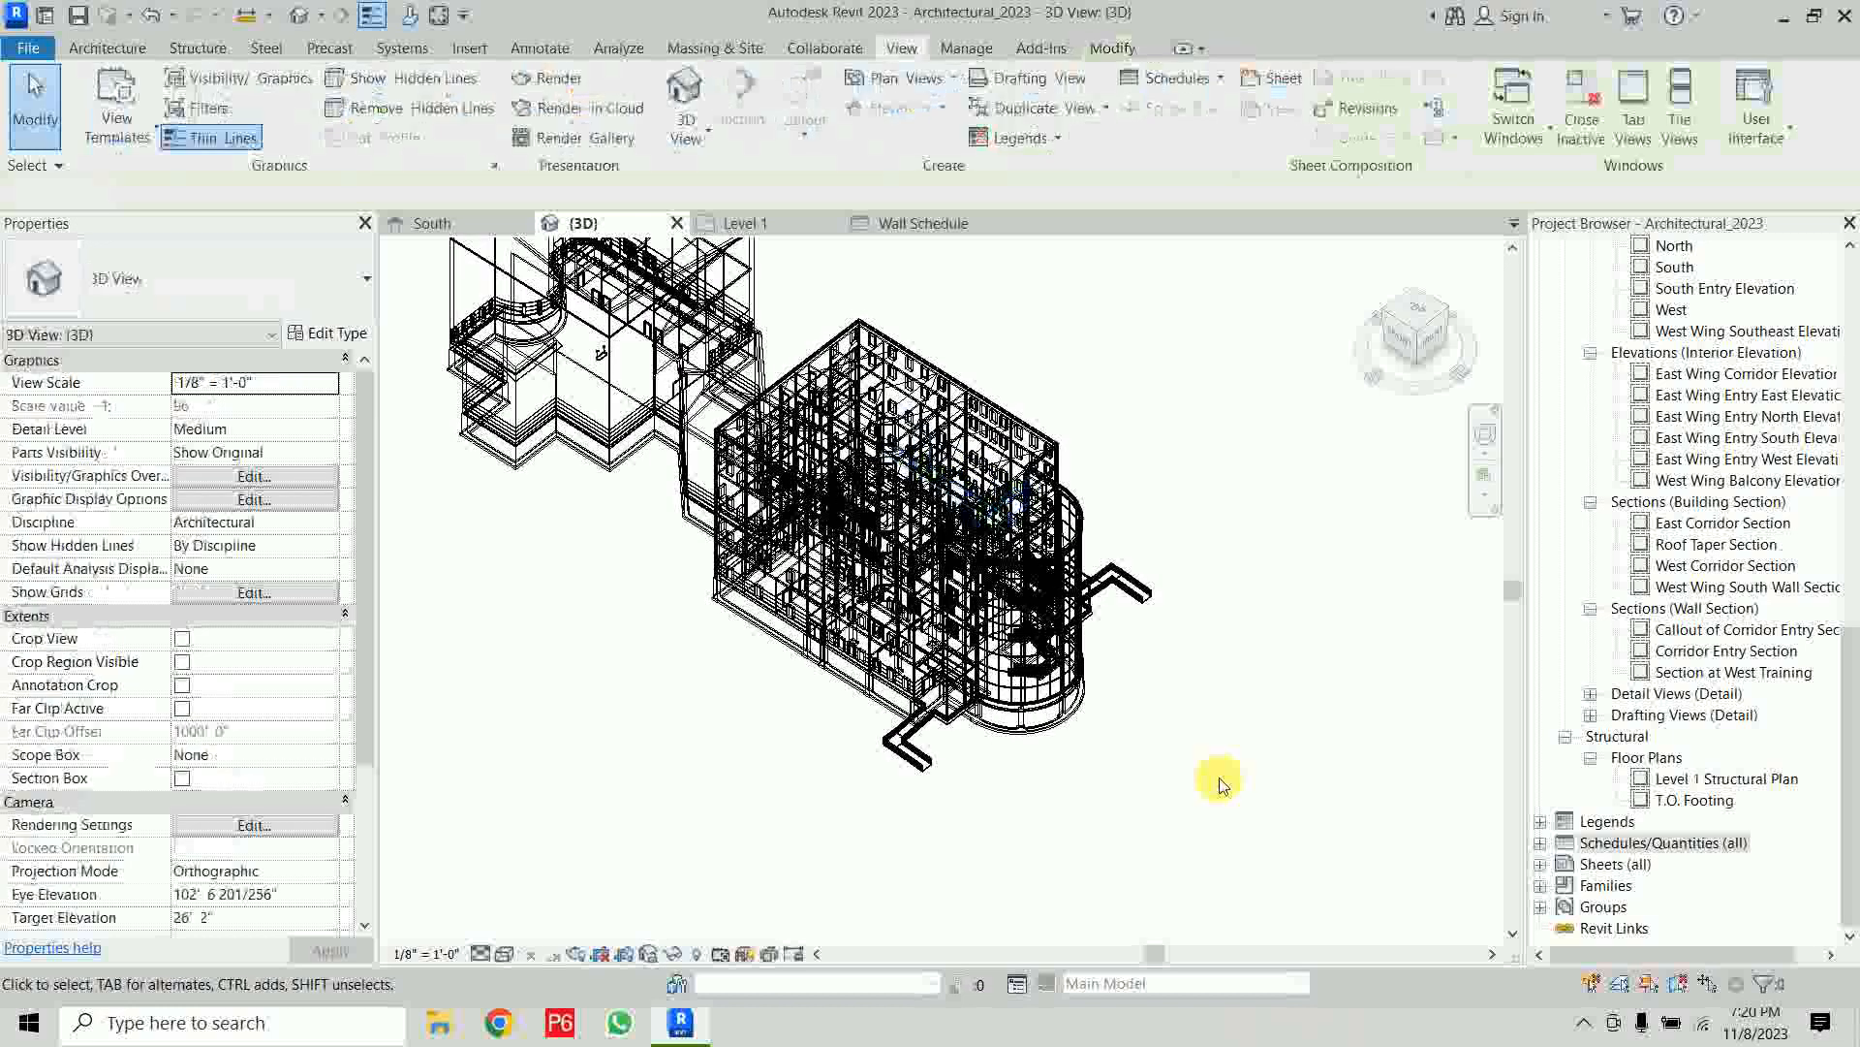
Set the 3D view's visual style to Shaded and select the exterior brick wall beside the curved glazing
{"action": "left_click", "coordinate": [504, 953]}
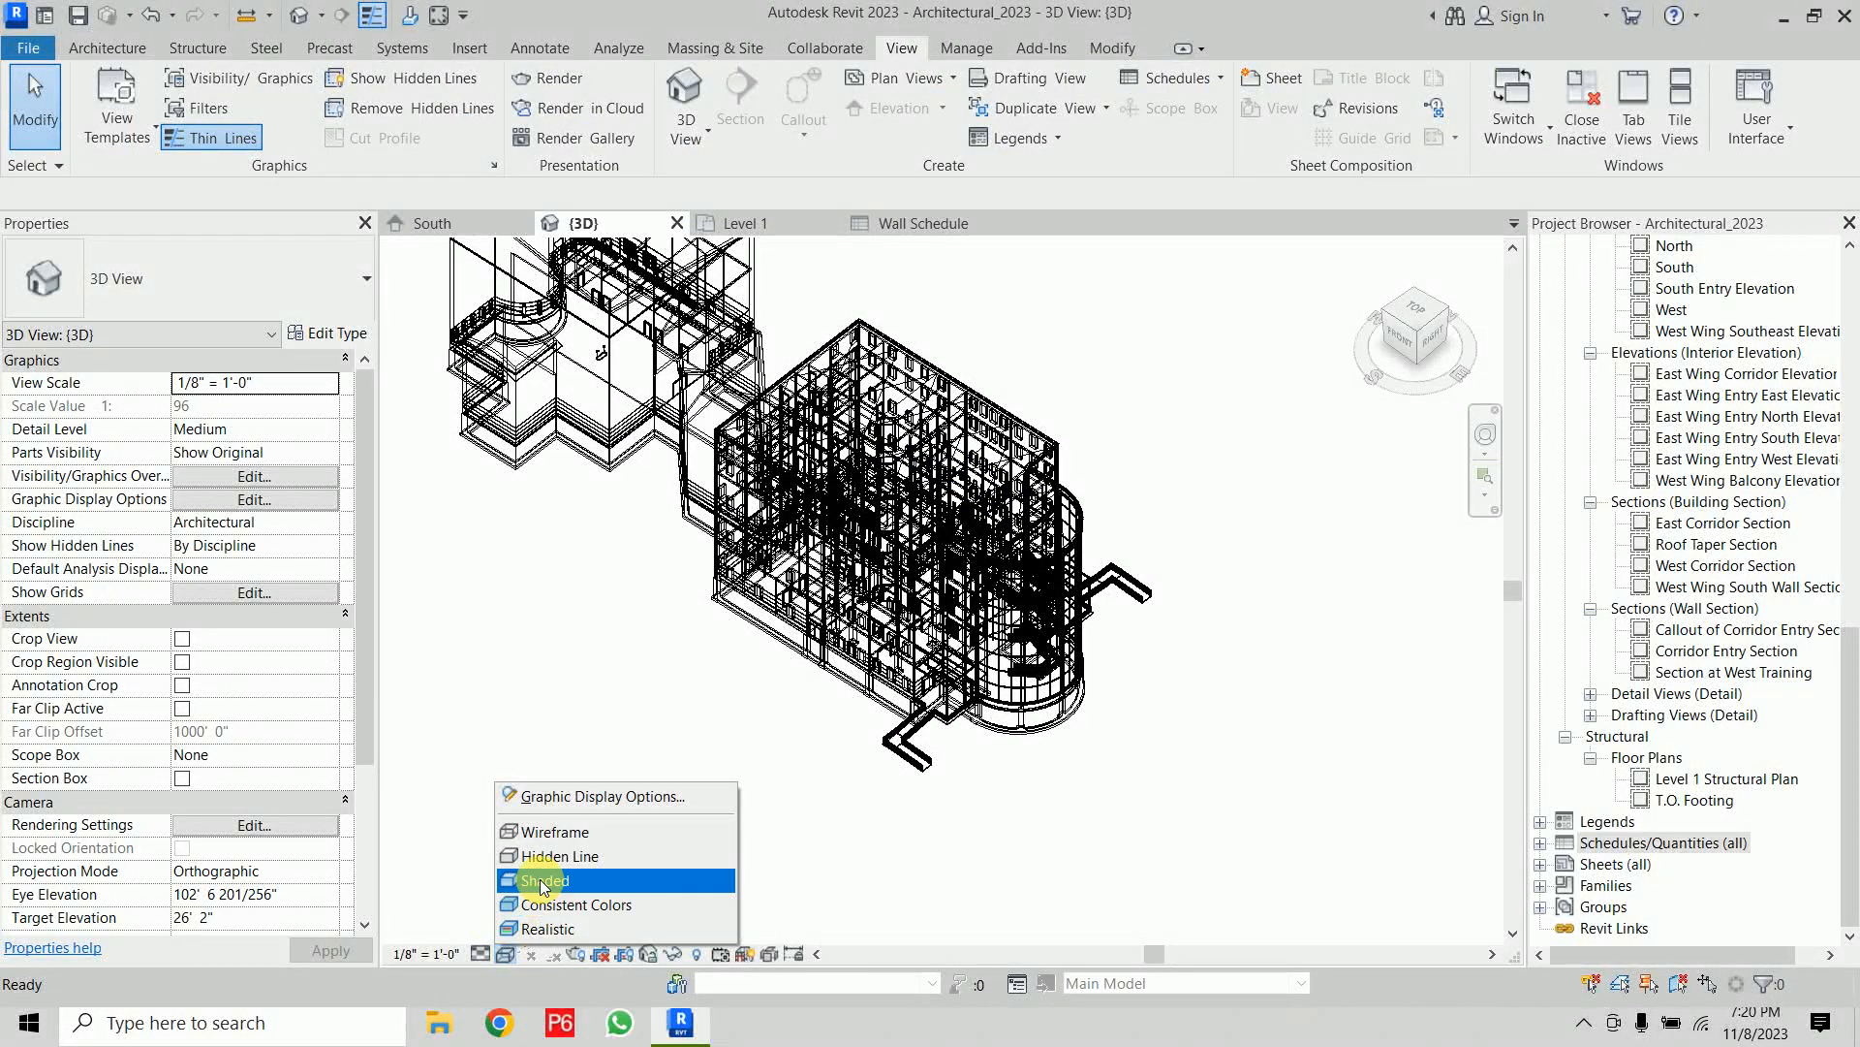
{"action": "left_click", "coordinate": [543, 878]}
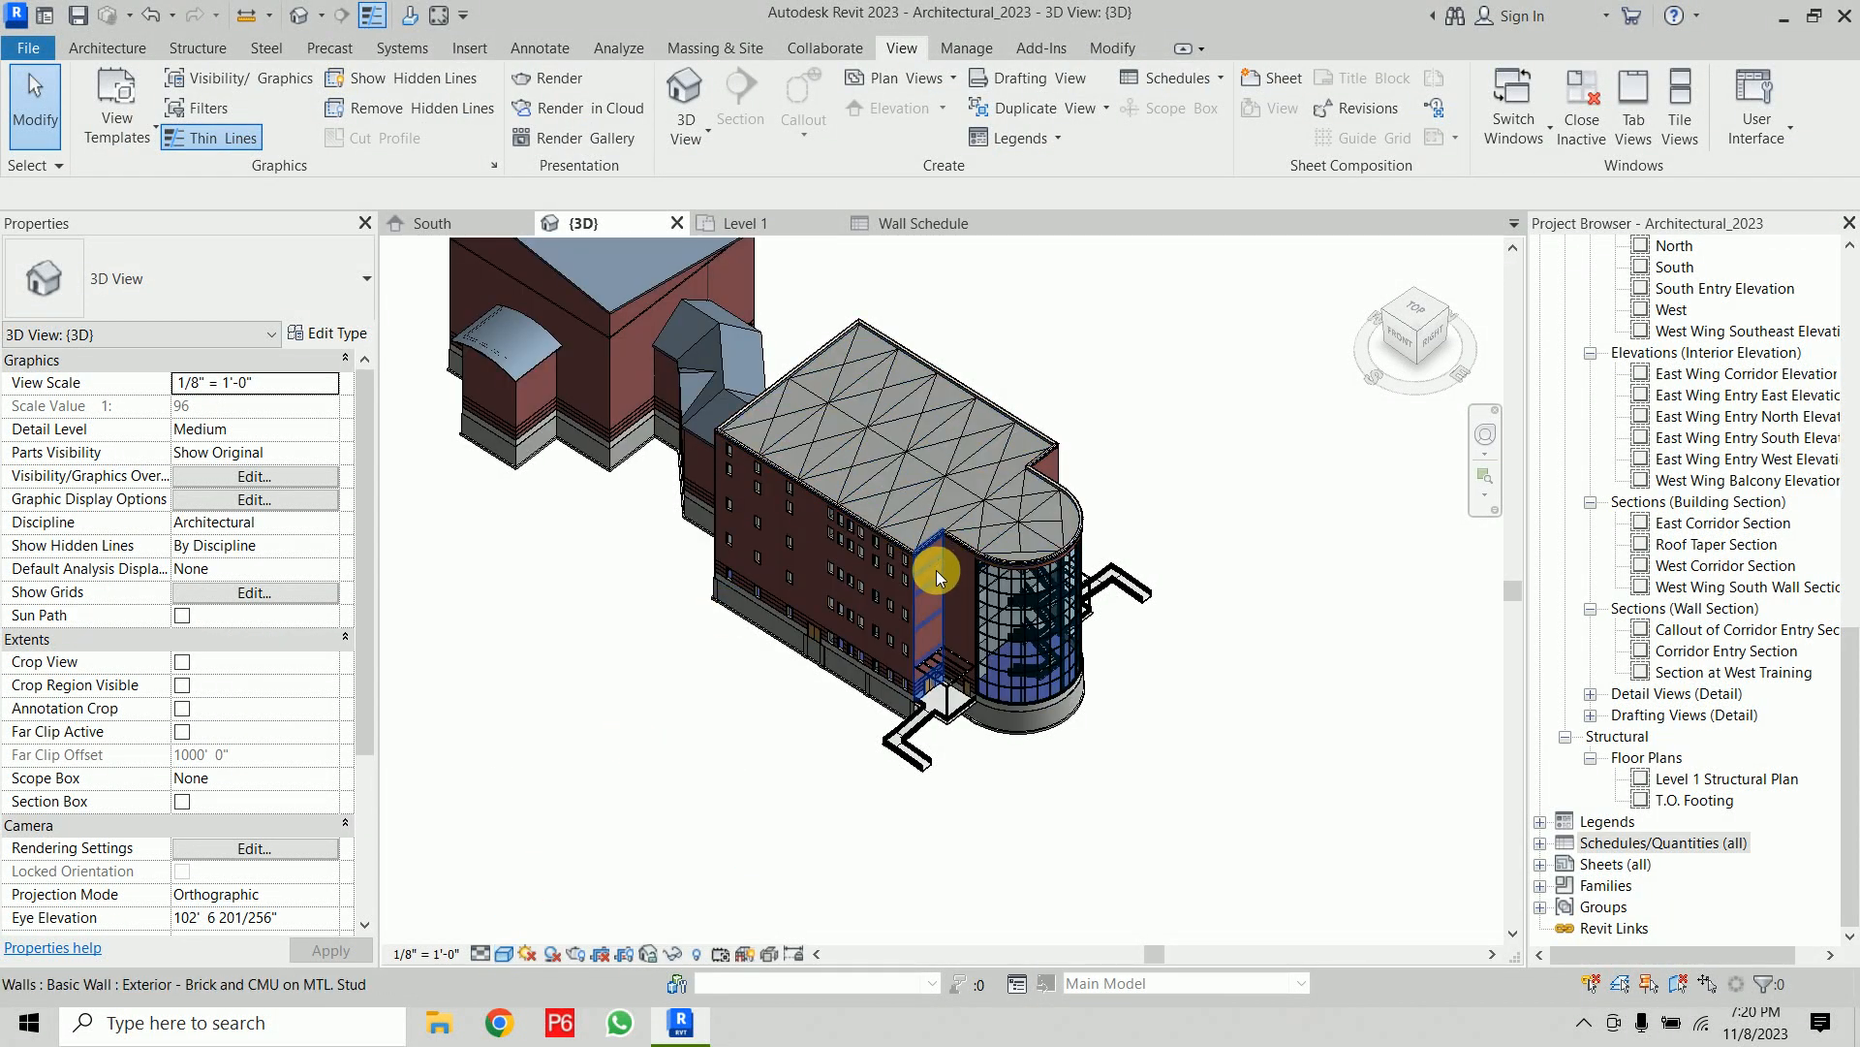
{"action": "left_click", "coordinate": [936, 570]}
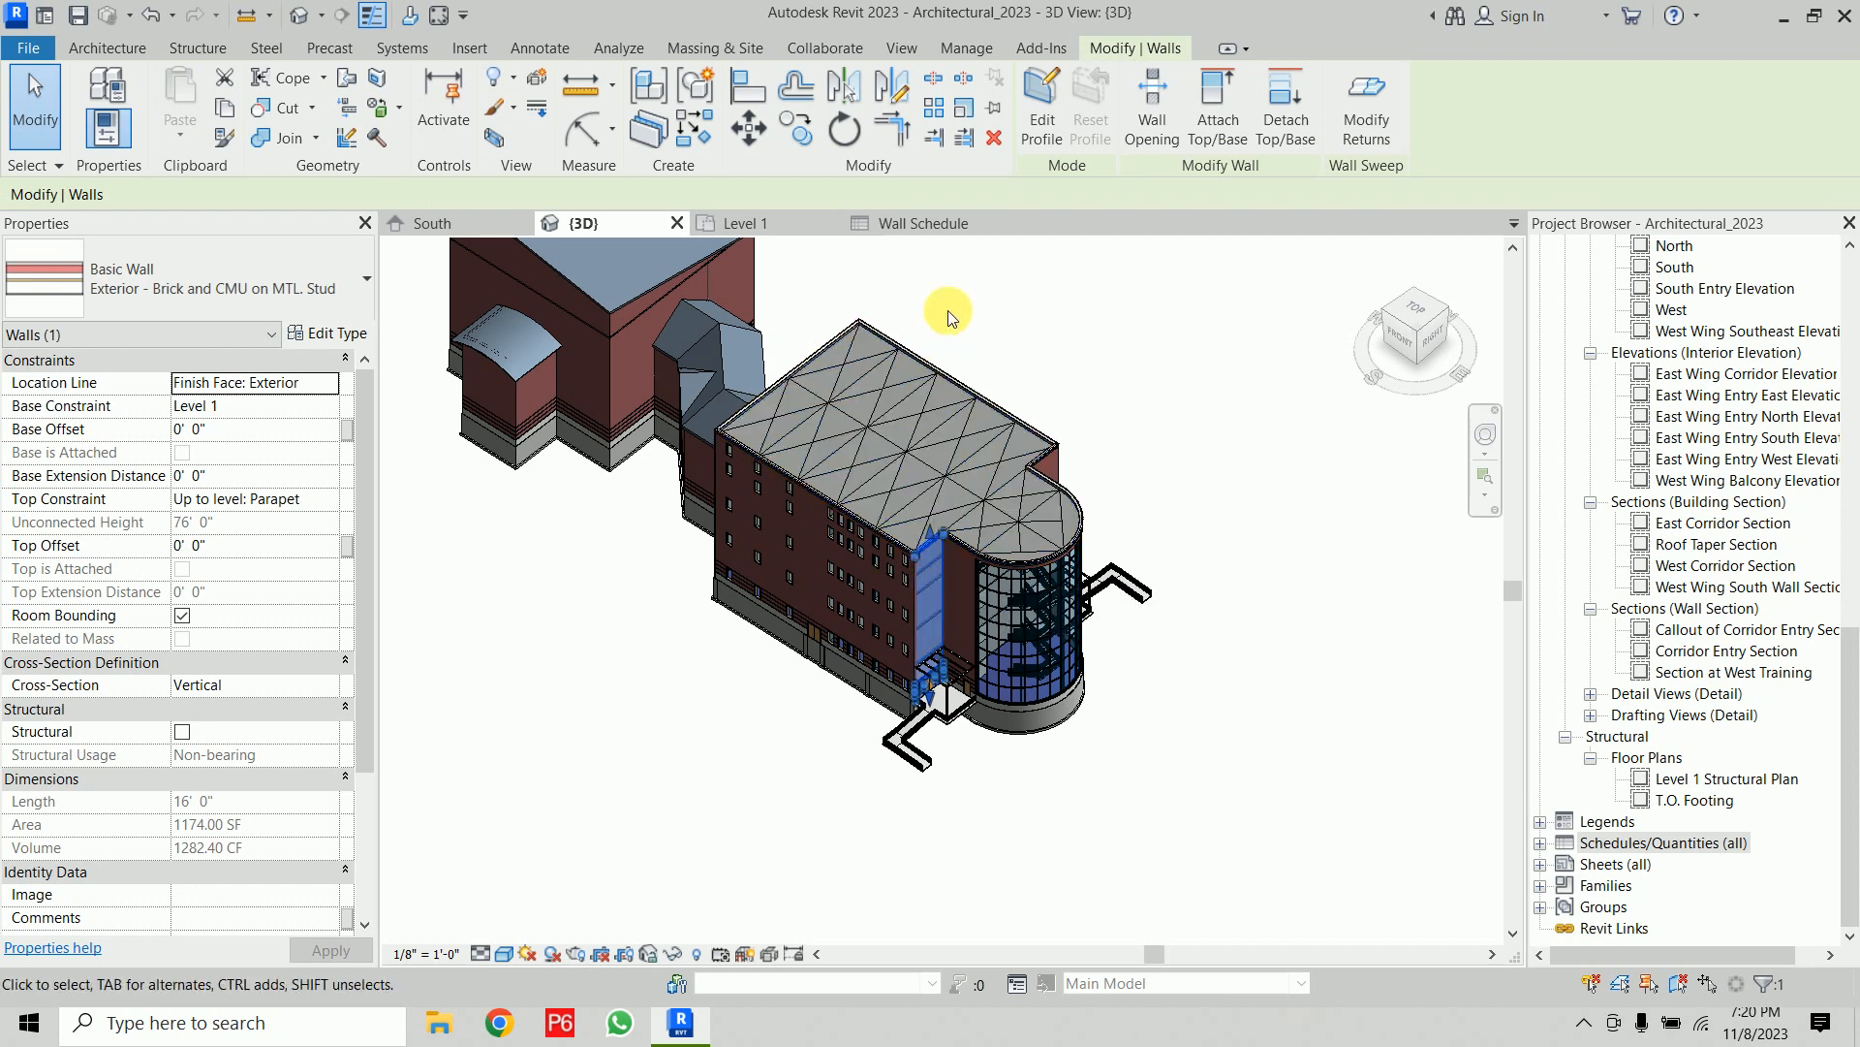
Return to the wall schedule and review its rows back up to the title
{"action": "left_click", "coordinate": [934, 231]}
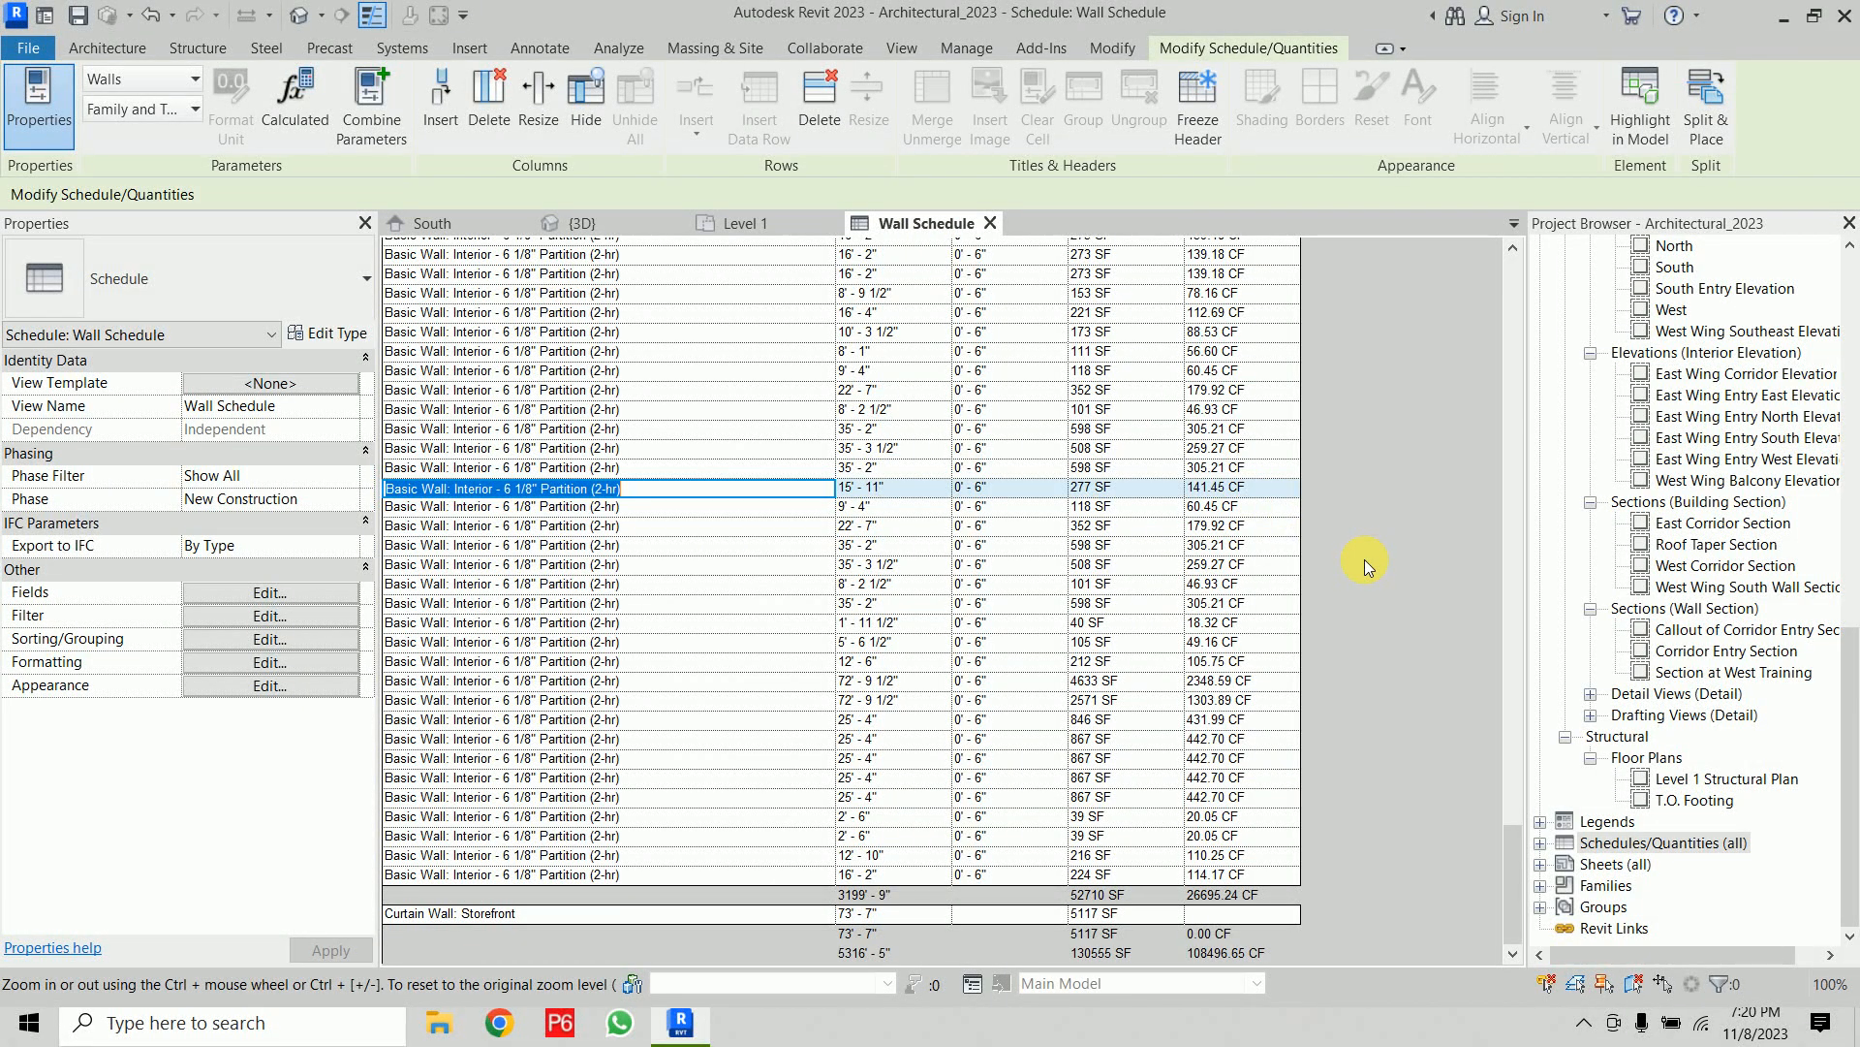
{"action": "scroll", "coordinate": [656, 499], "scroll_direction": "up", "scroll_amount": 2}
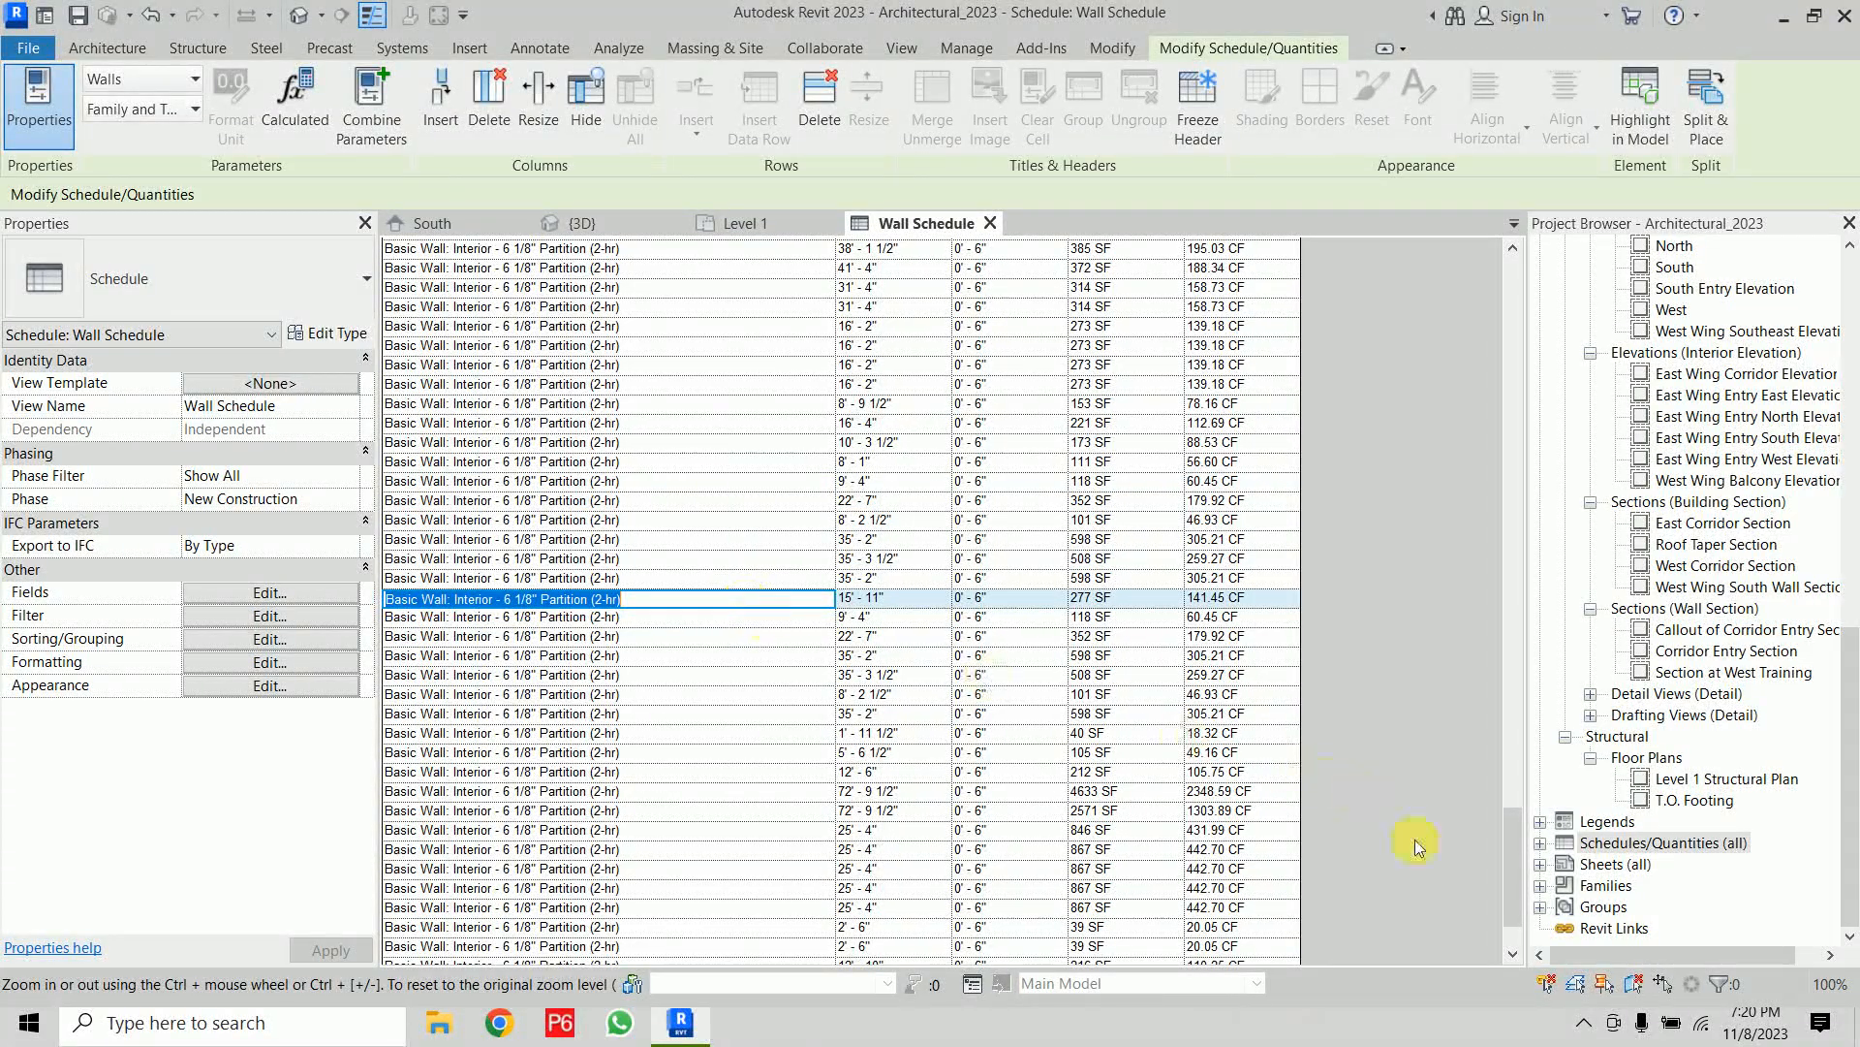
{"action": "left_click_drag", "start_coordinate": [1503, 892], "coordinate": [1500, 667]}
{"action": "left_click_drag", "start_coordinate": [1500, 398], "coordinate": [1500, 340]}
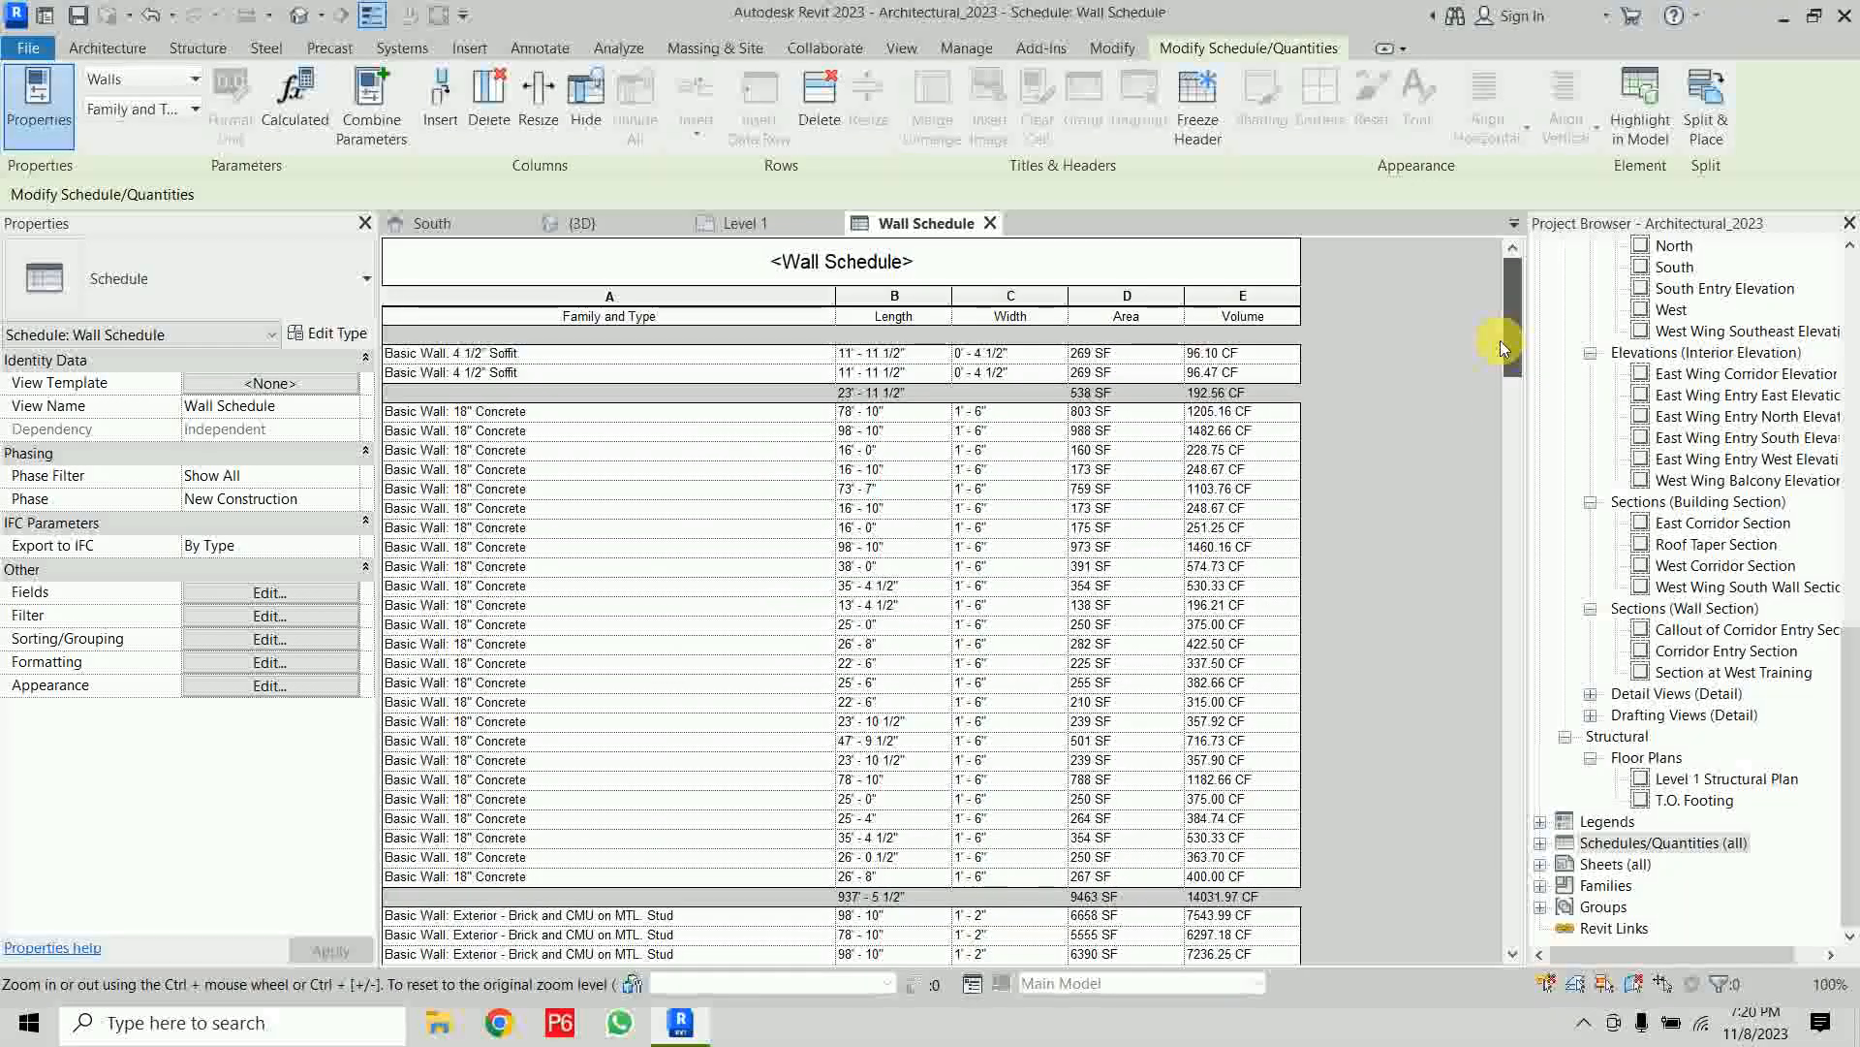
Clear the selection in the 3D view and select the exterior brick wall beside the curved glazing
{"action": "left_click", "coordinate": [622, 229]}
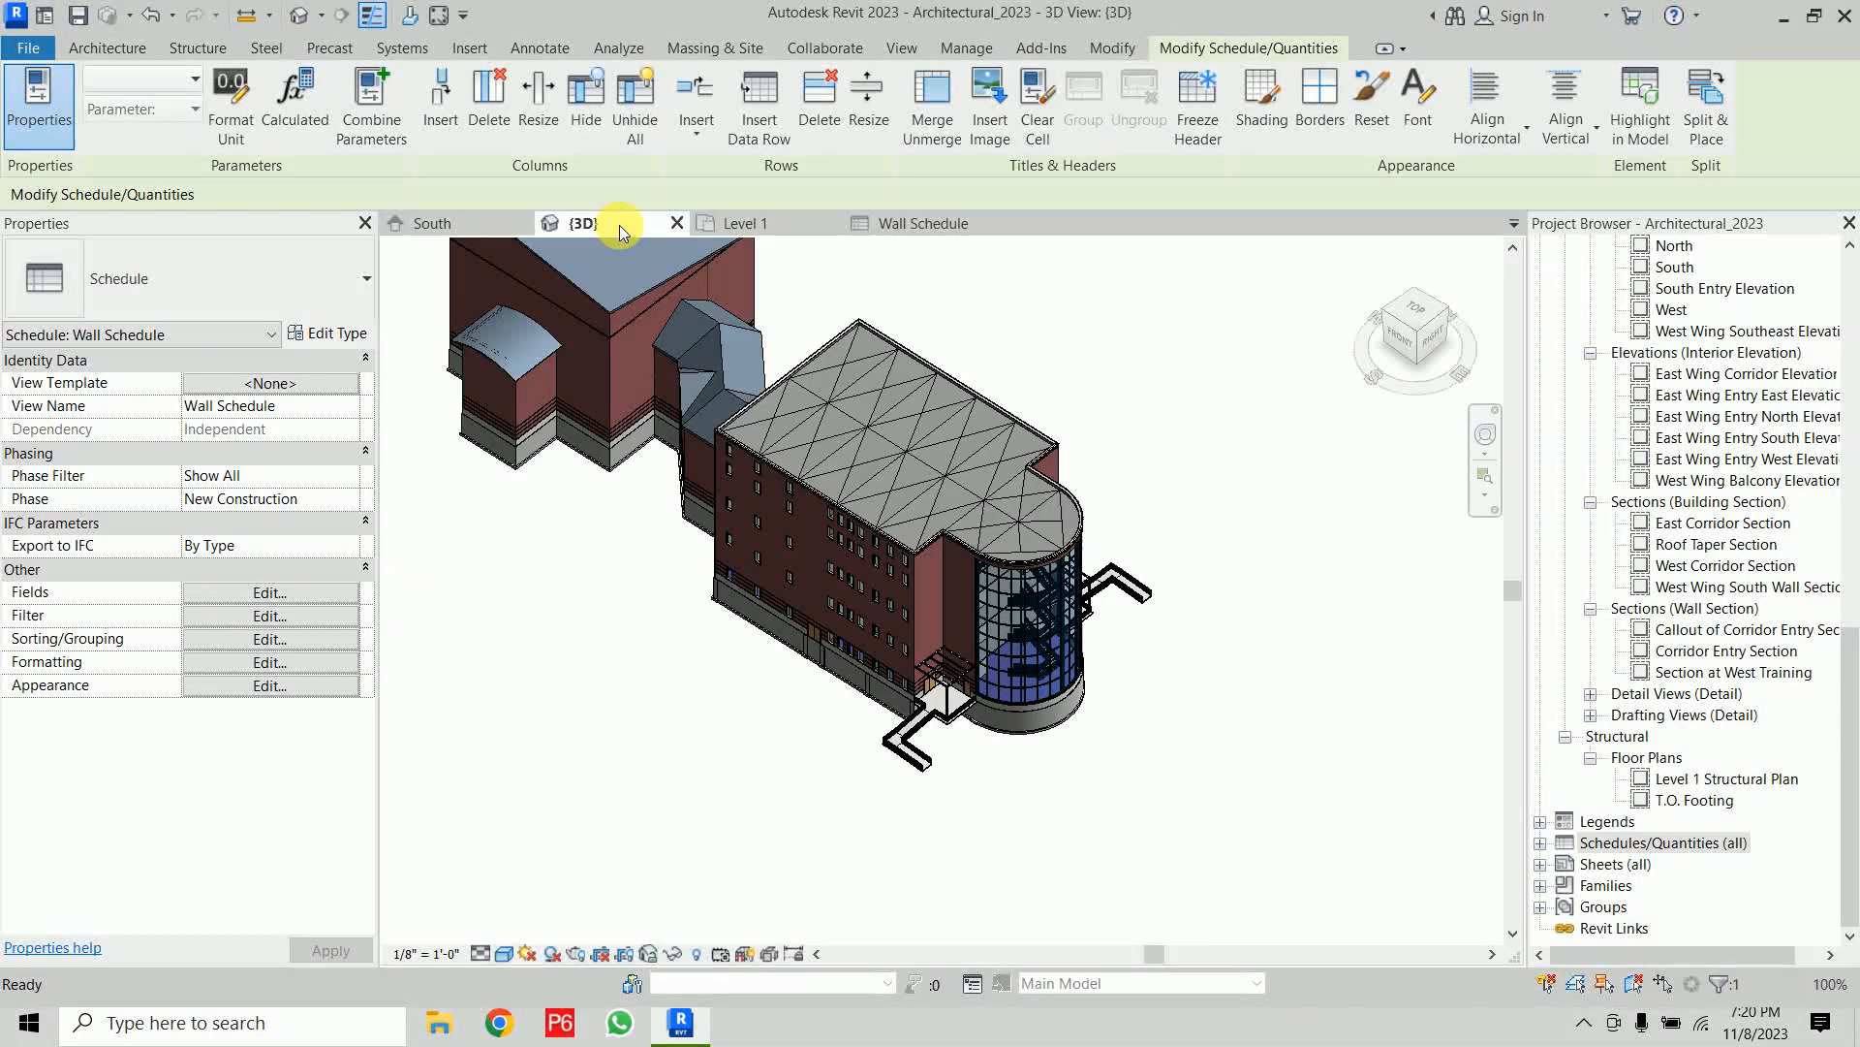
{"action": "left_click", "coordinate": [1297, 860]}
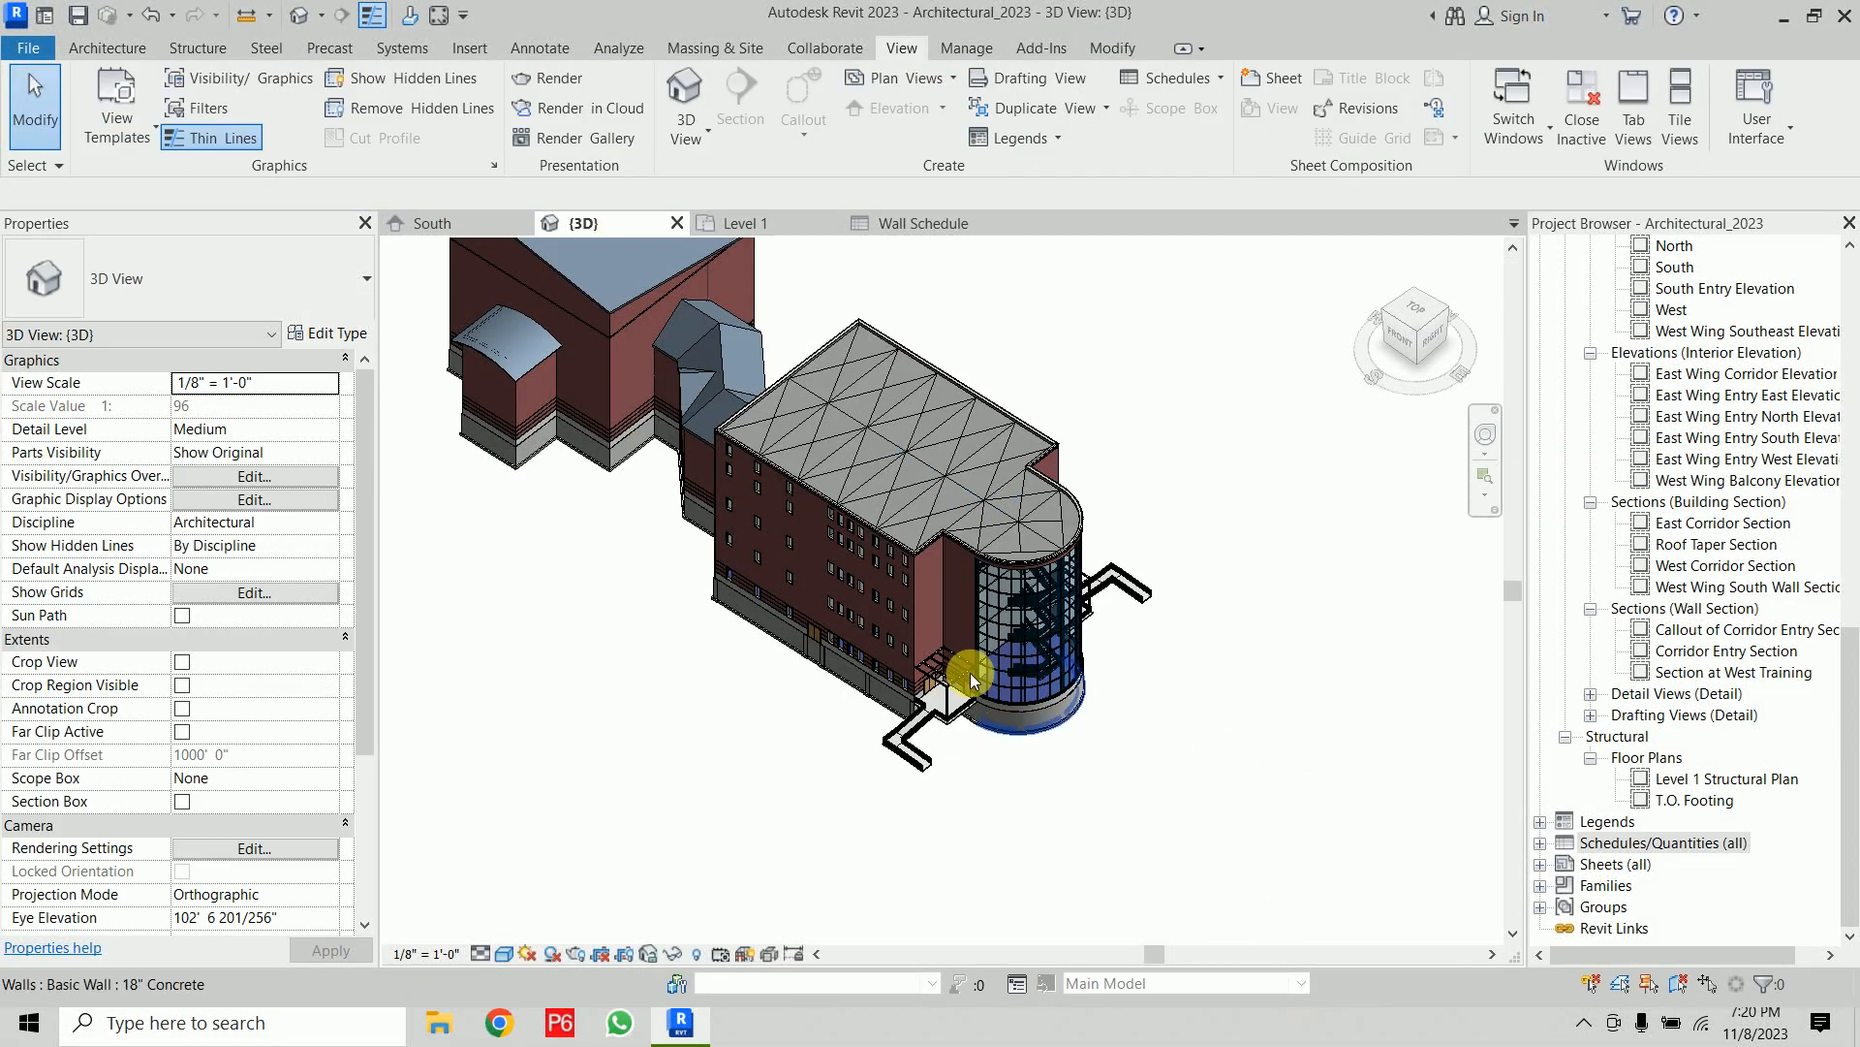
{"action": "left_click", "coordinate": [936, 564]}
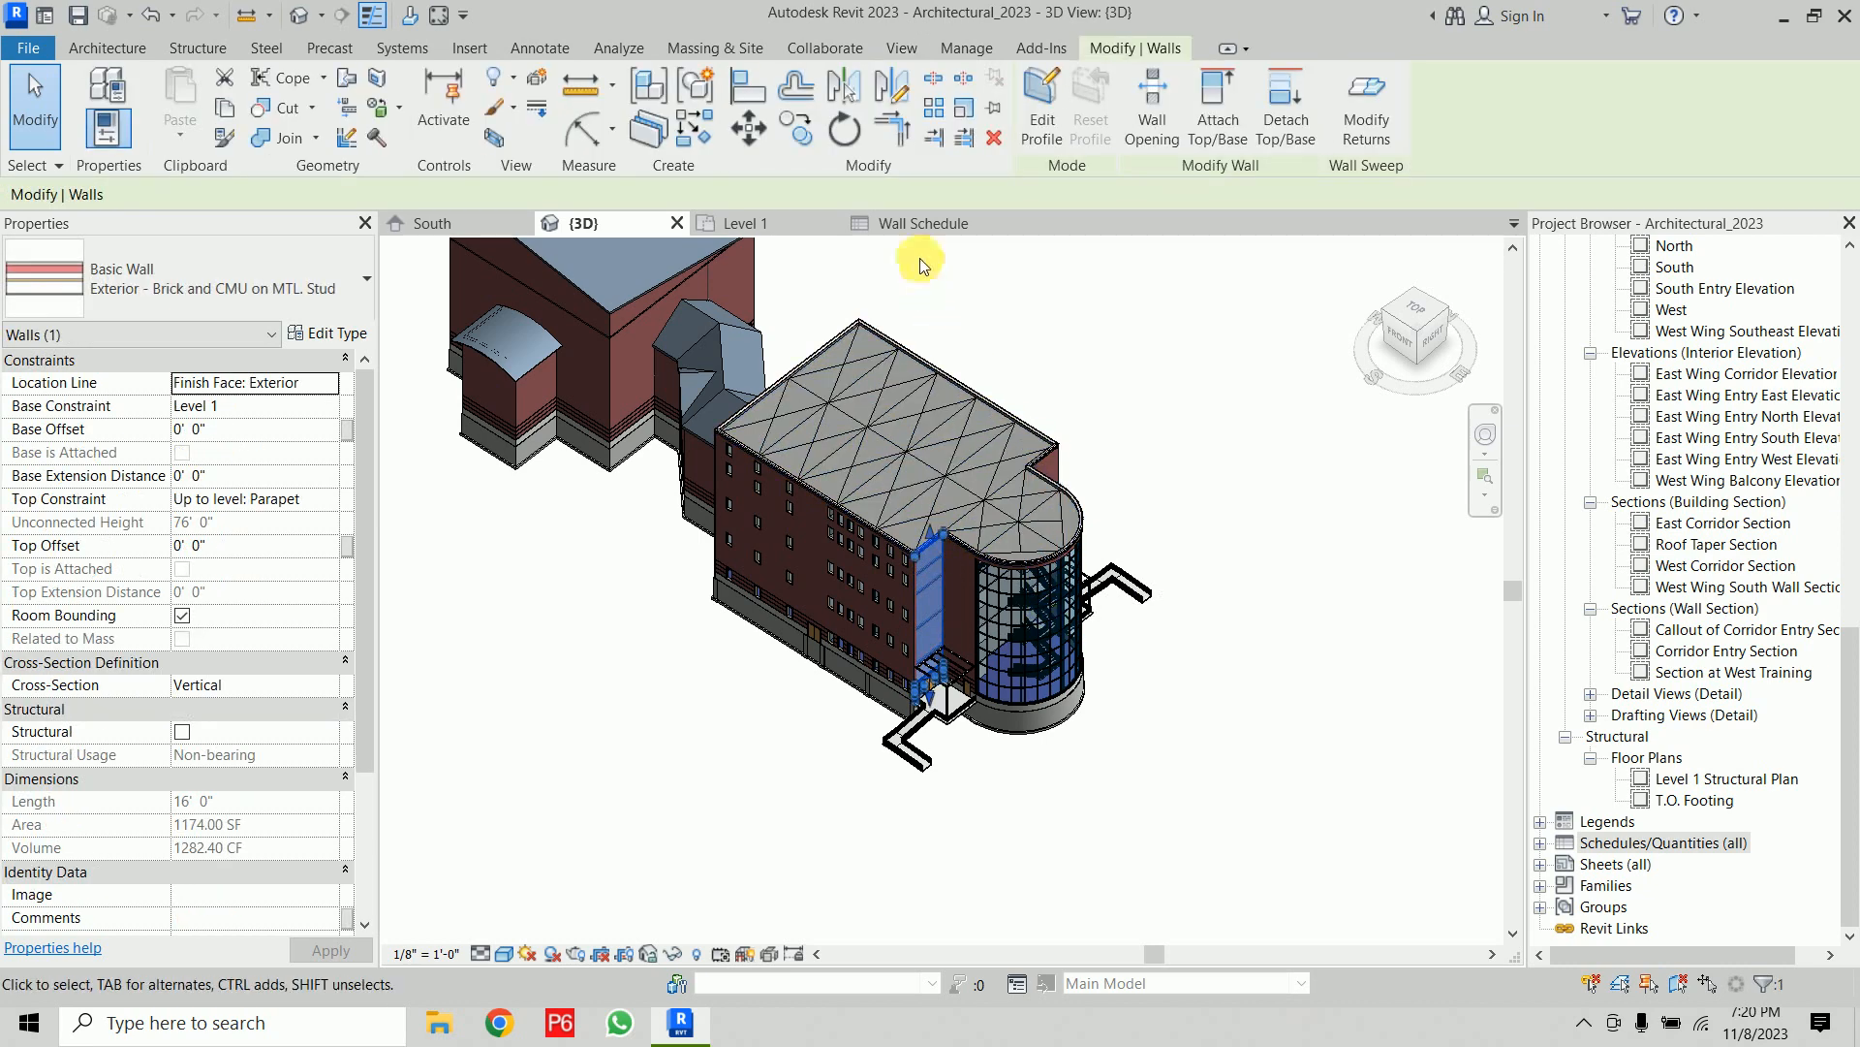
Return to the wall schedule and review it down to the grand totals and back, selecting a 35' - 2" Interior - 6 1/8" Partition (2-hr) row
{"action": "left_click", "coordinate": [919, 223]}
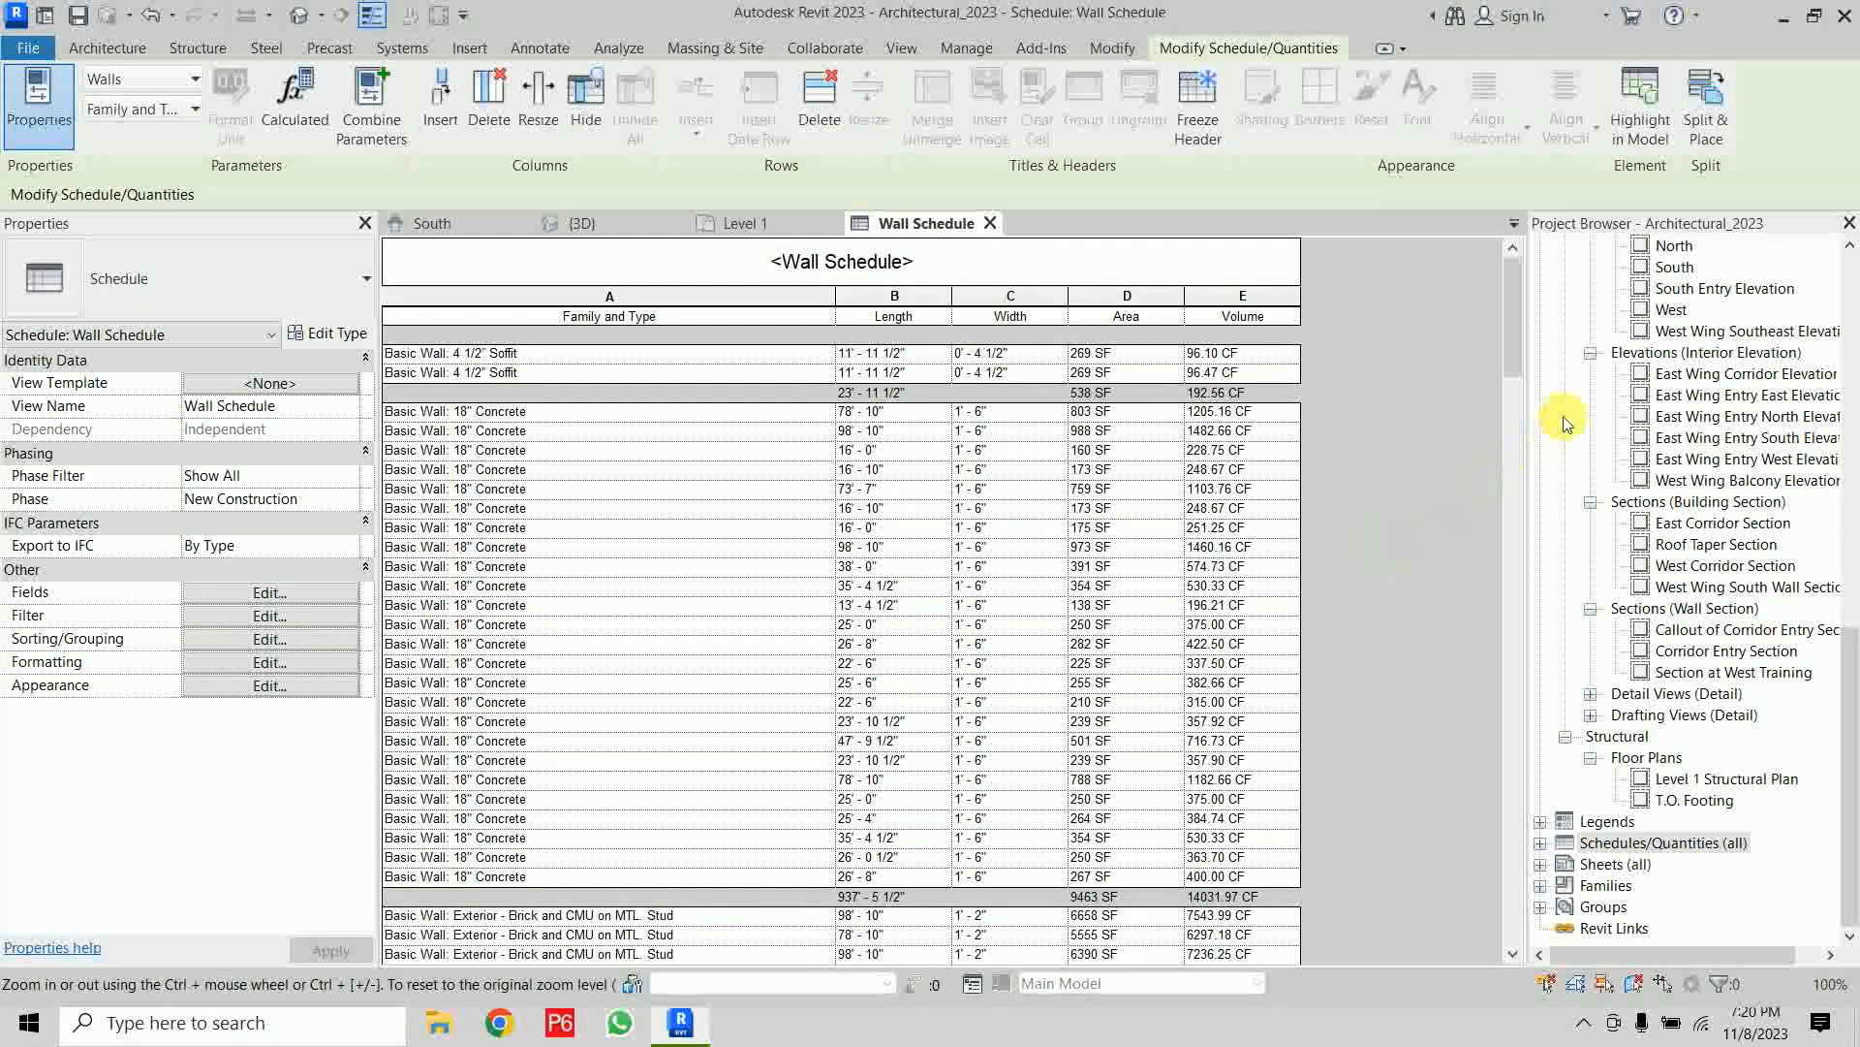
{"action": "left_click_drag", "start_coordinate": [1516, 311], "coordinate": [1547, 908]}
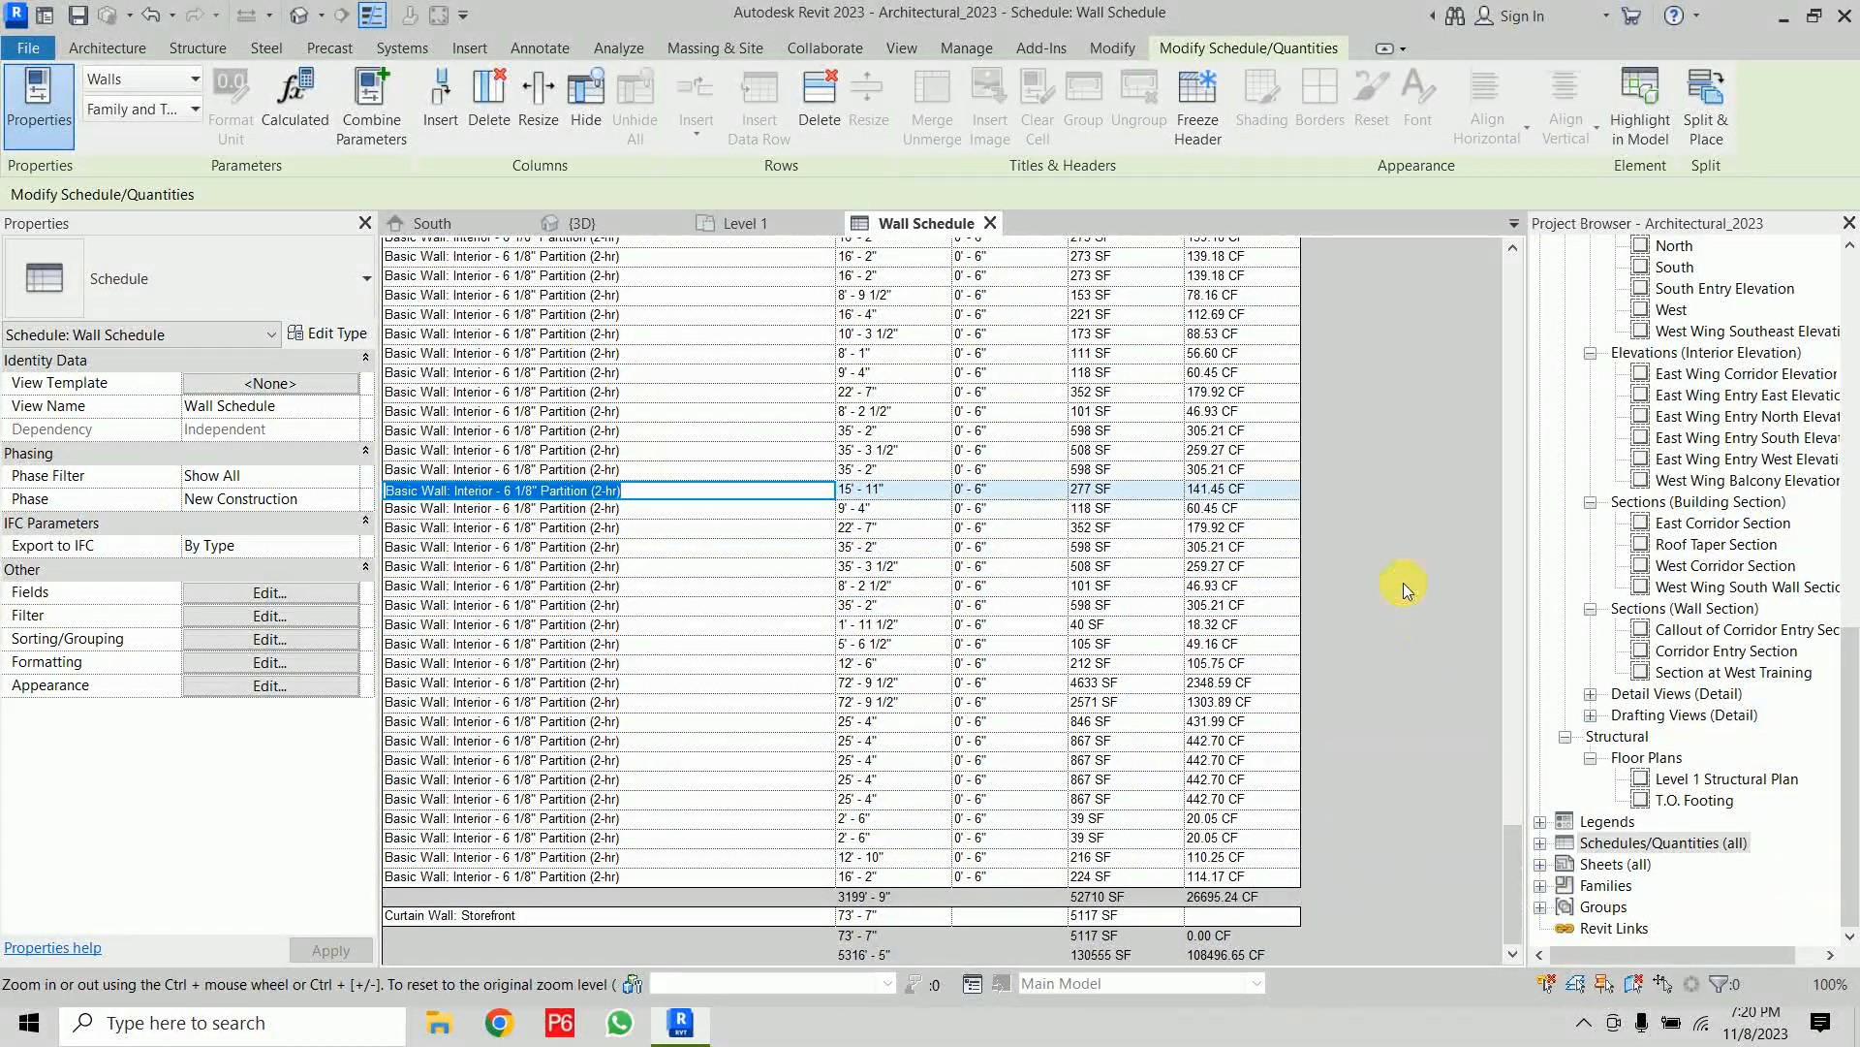
{"action": "left_click", "coordinate": [704, 606]}
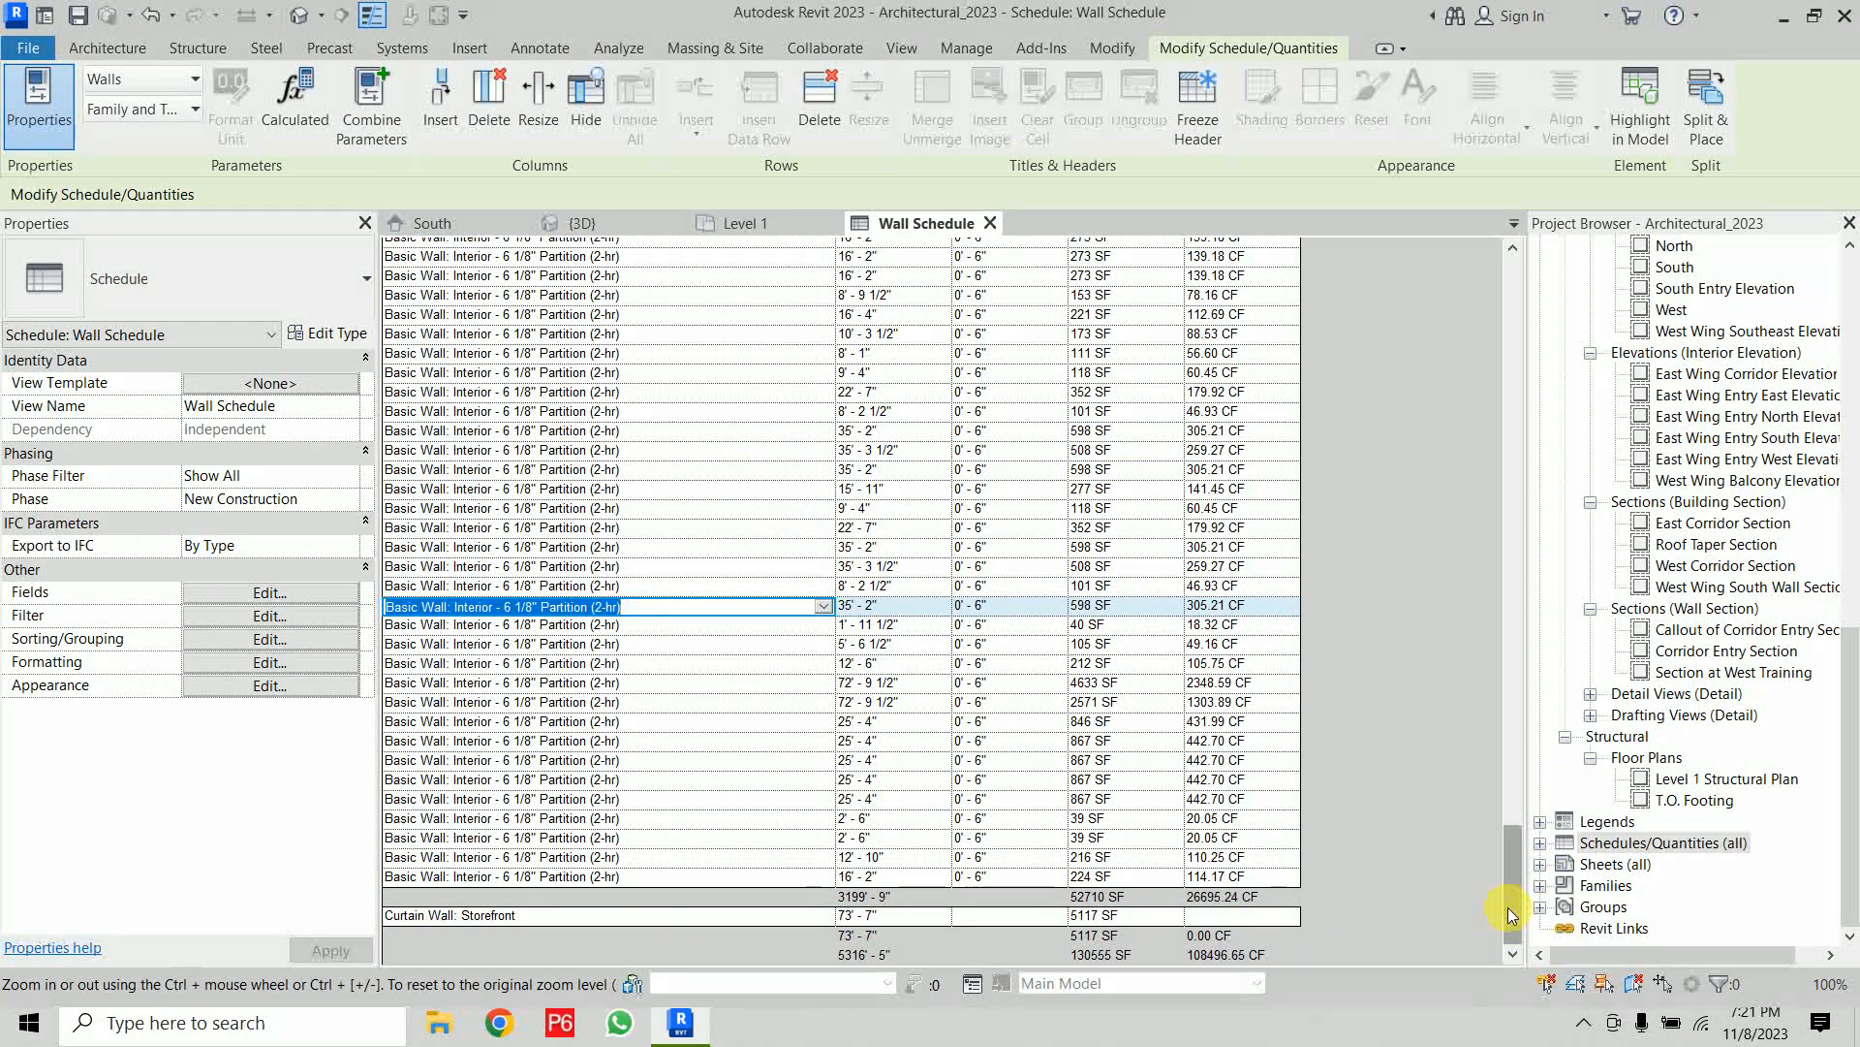
{"action": "left_click_drag", "start_coordinate": [1511, 913], "coordinate": [1504, 445]}
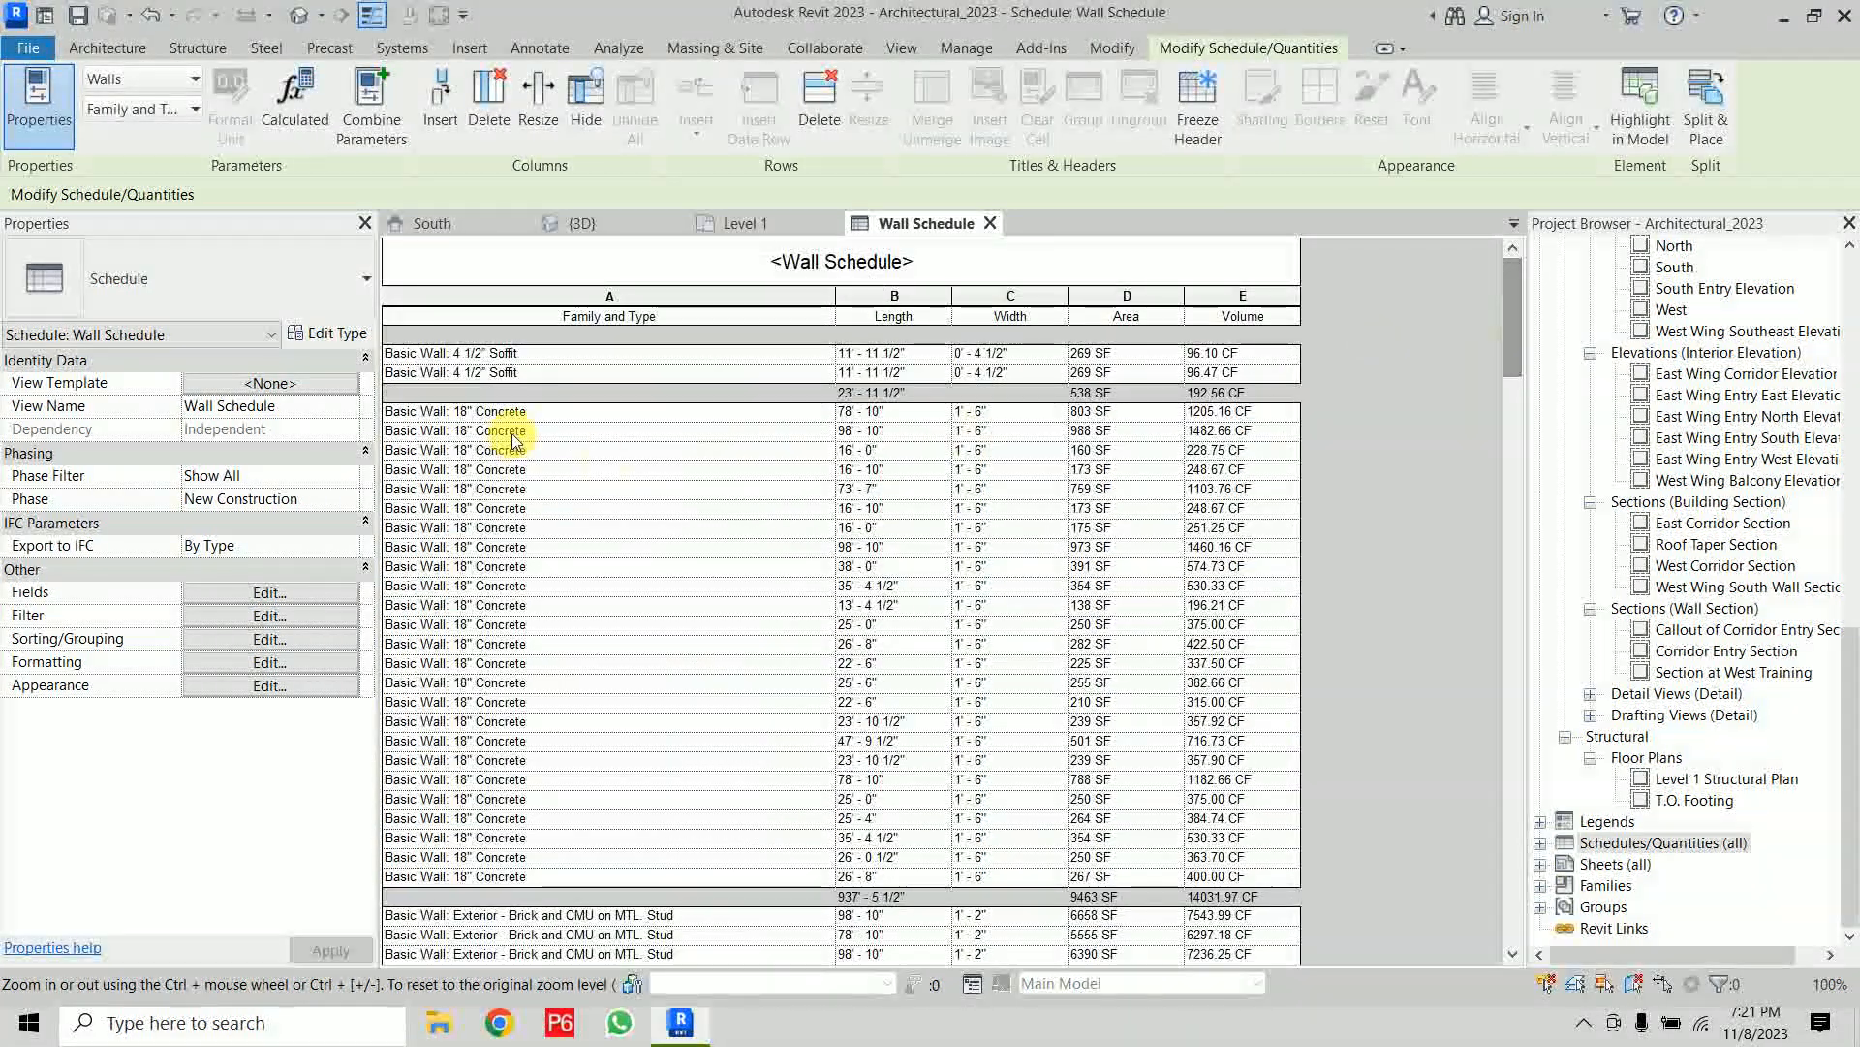
Select the 16' - 0" row of the 18" Concrete walls and inspect that wall in the 3D view from below, then clear the selection
{"action": "left_click", "coordinate": [567, 462]}
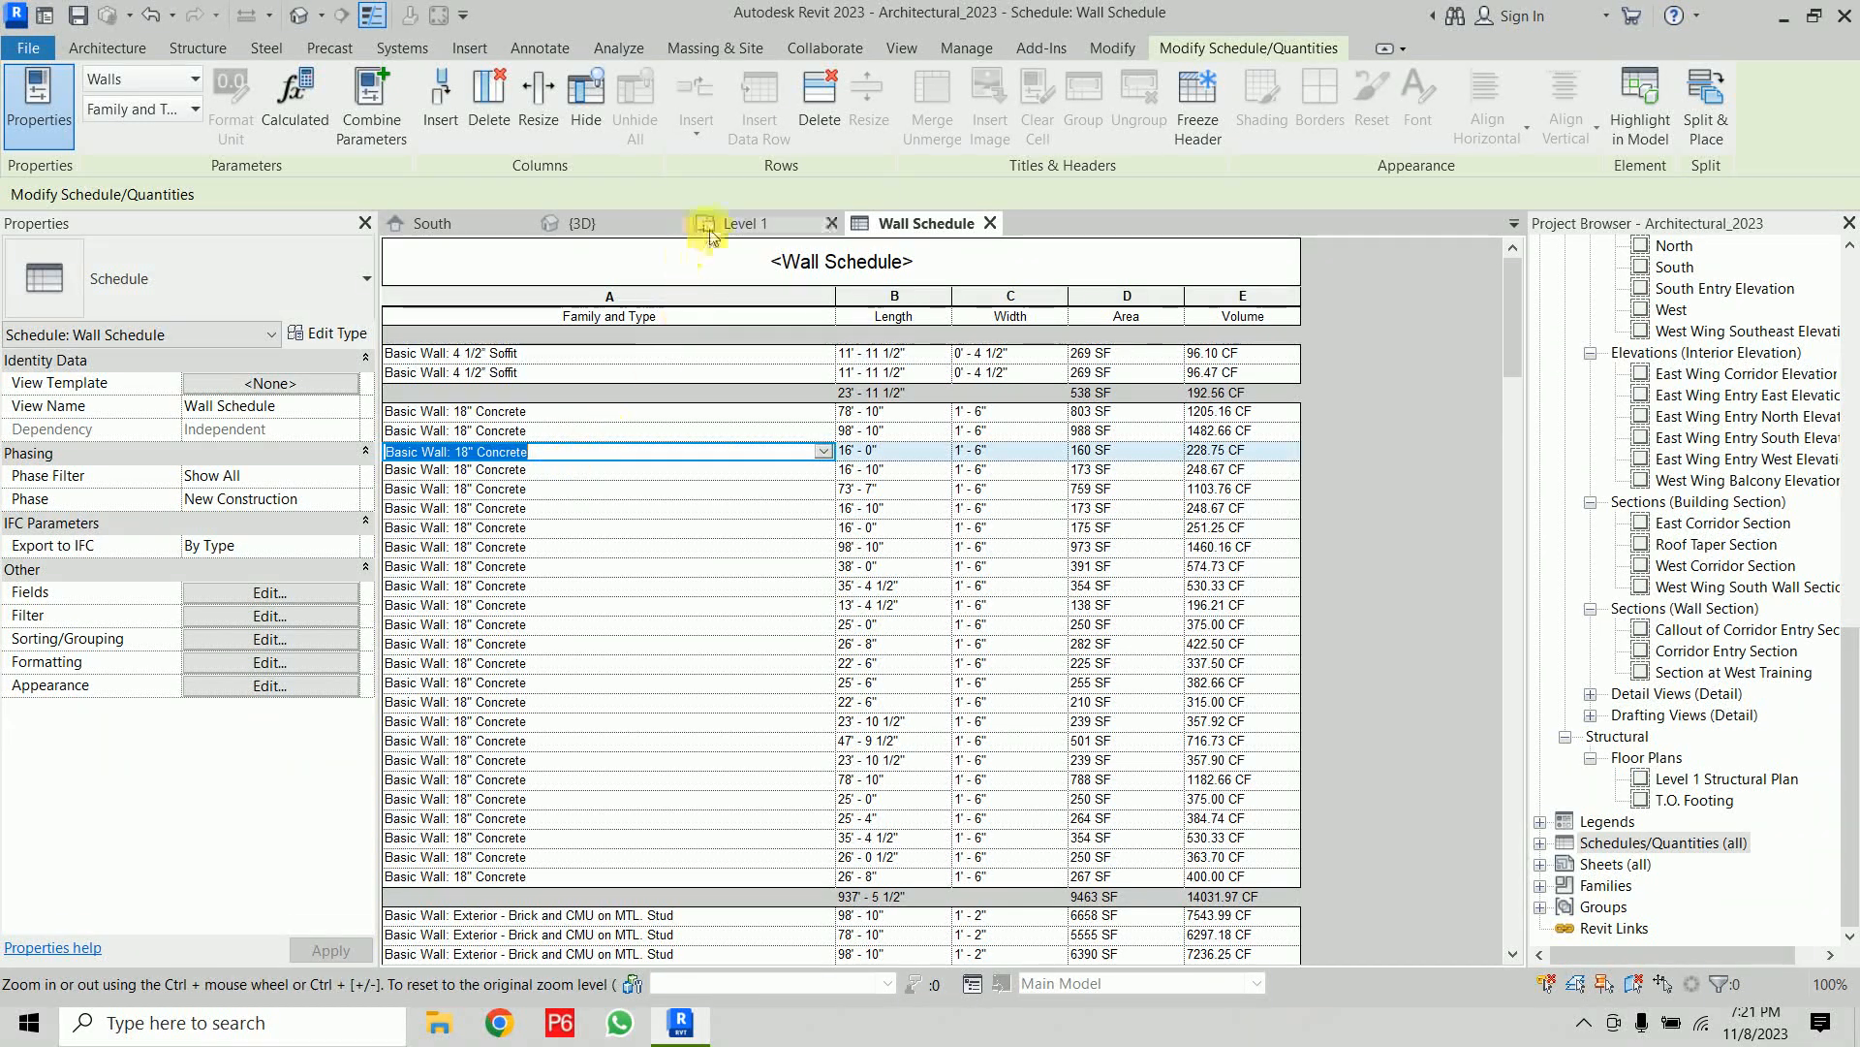
{"action": "left_click", "coordinate": [625, 225]}
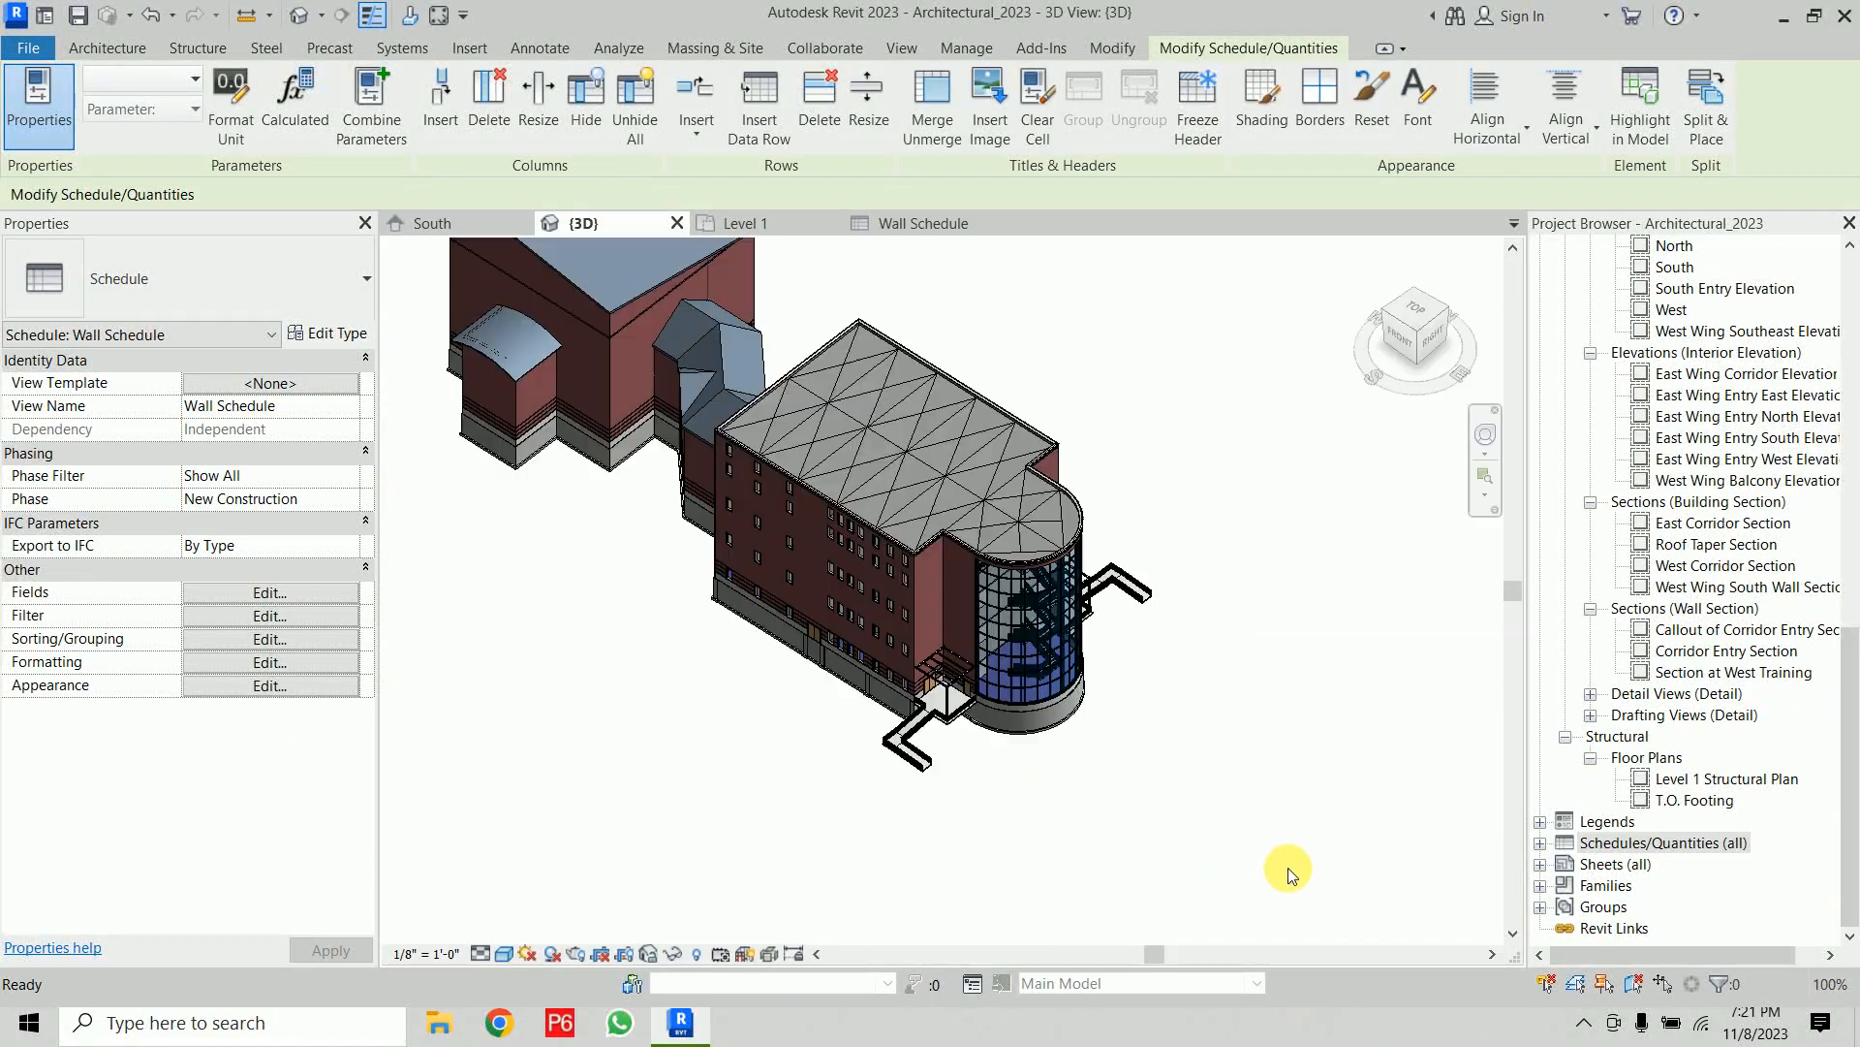
{"action": "scroll", "coordinate": [969, 562], "scroll_direction": "up", "scroll_amount": 6}
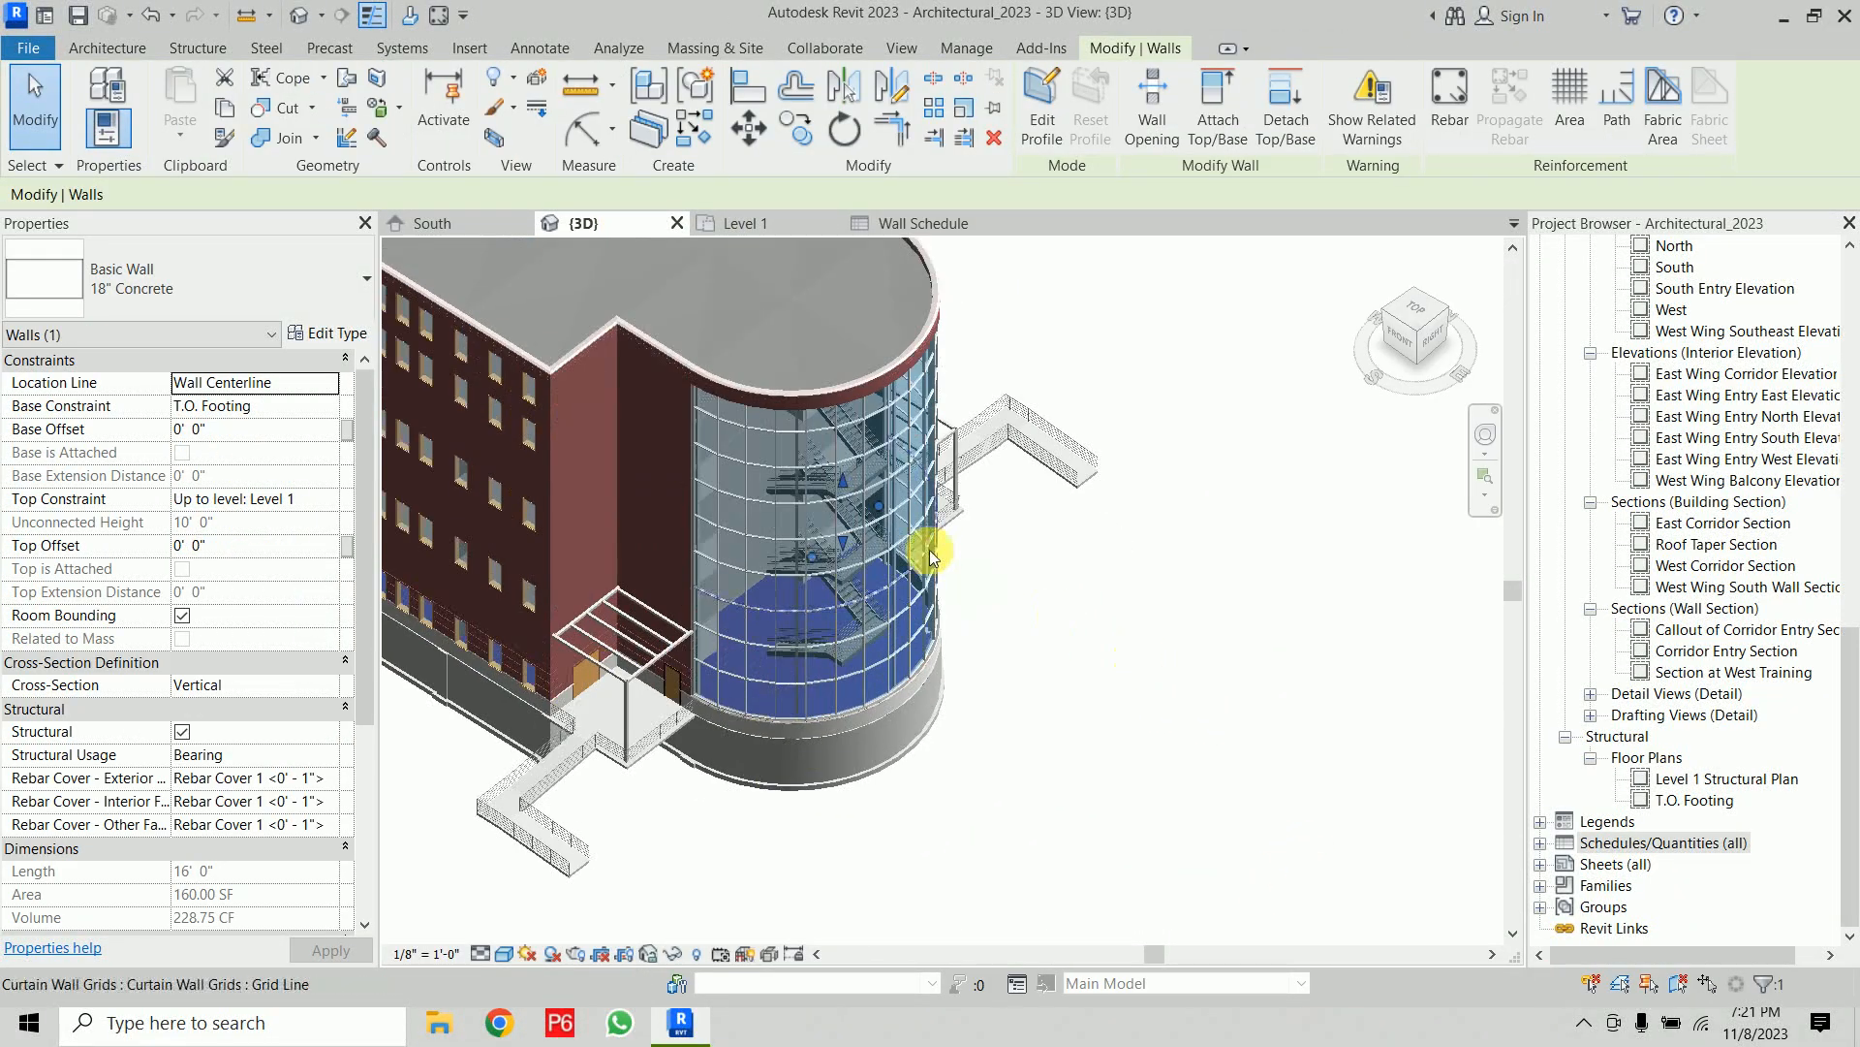
{"action": "scroll", "coordinate": [1072, 639], "scroll_direction": "down", "scroll_amount": 5}
{"action": "middle_click_drag", "start_coordinate": [1176, 714], "coordinate": [1062, 235], "text": "shift"}
{"action": "scroll", "coordinate": [1066, 610], "scroll_direction": "up", "scroll_amount": 8}
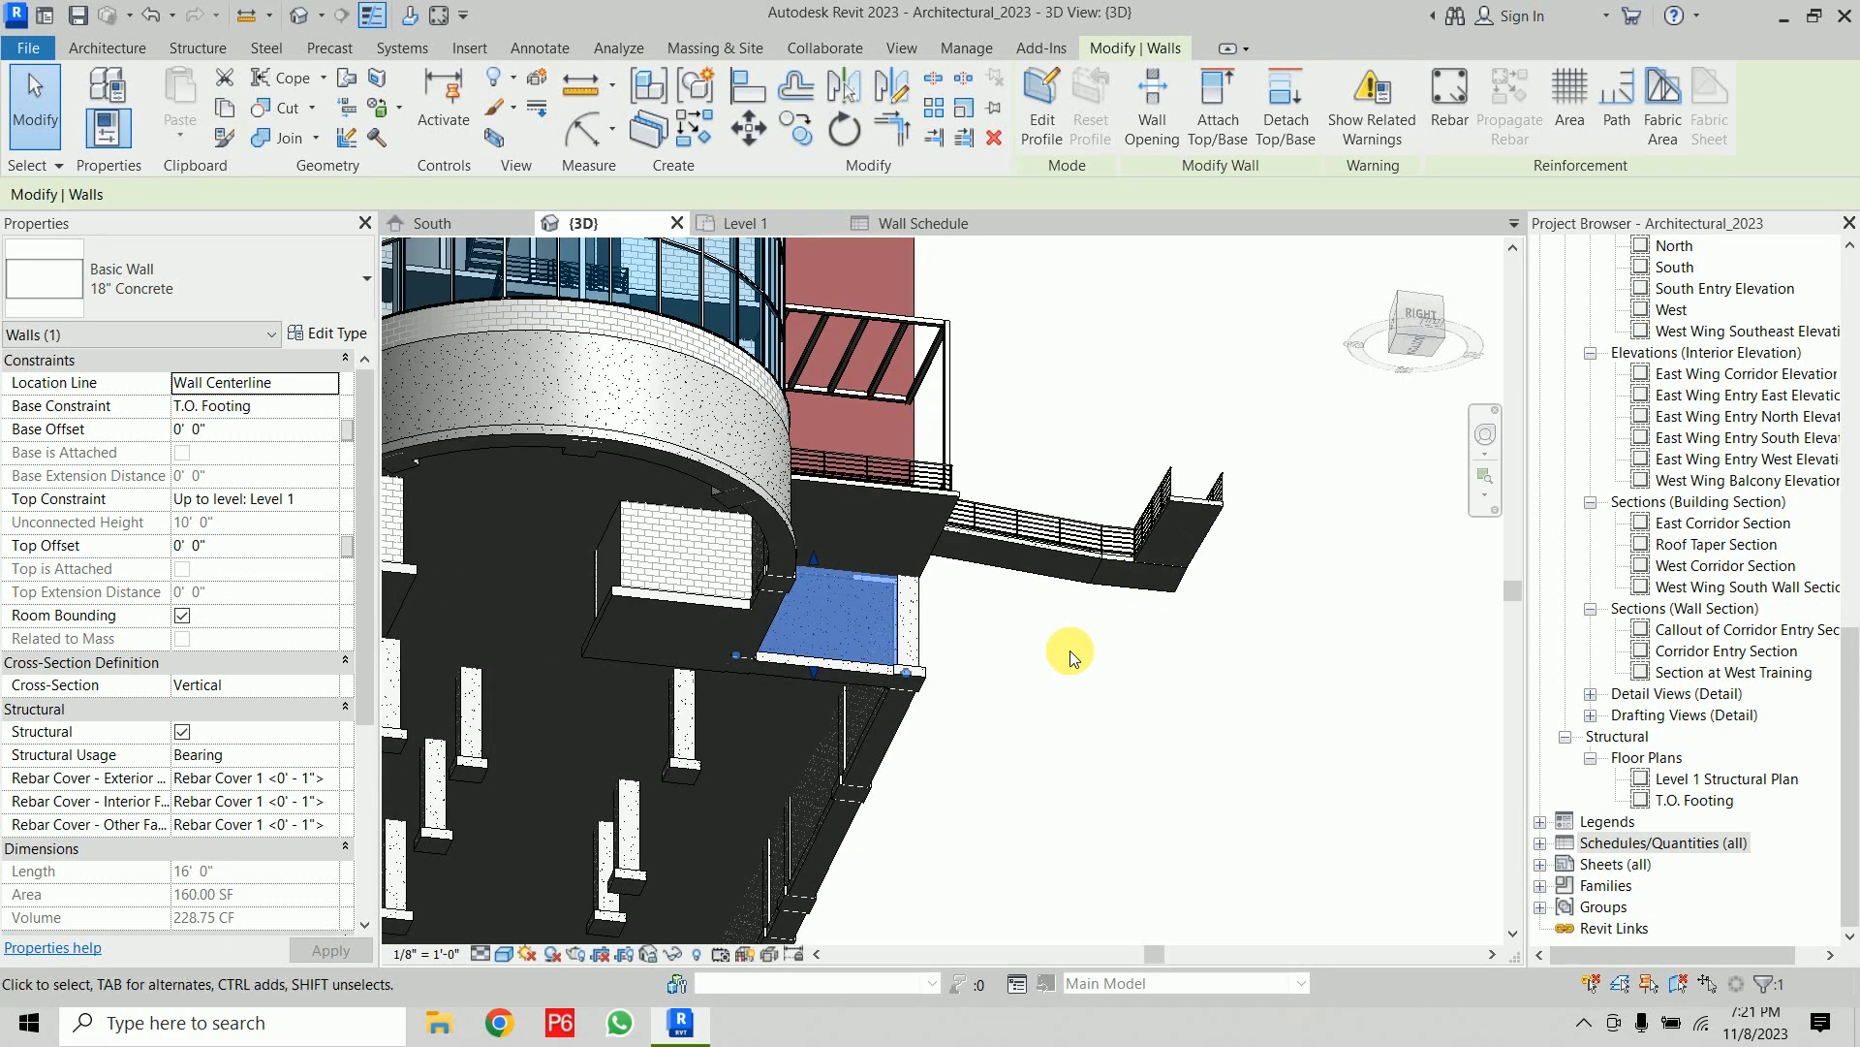
{"action": "scroll", "coordinate": [1175, 706], "scroll_direction": "down", "scroll_amount": 6}
{"action": "middle_click_drag", "start_coordinate": [1176, 706], "coordinate": [1027, 866], "text": "shift"}
{"action": "left_click", "coordinate": [1072, 841]}
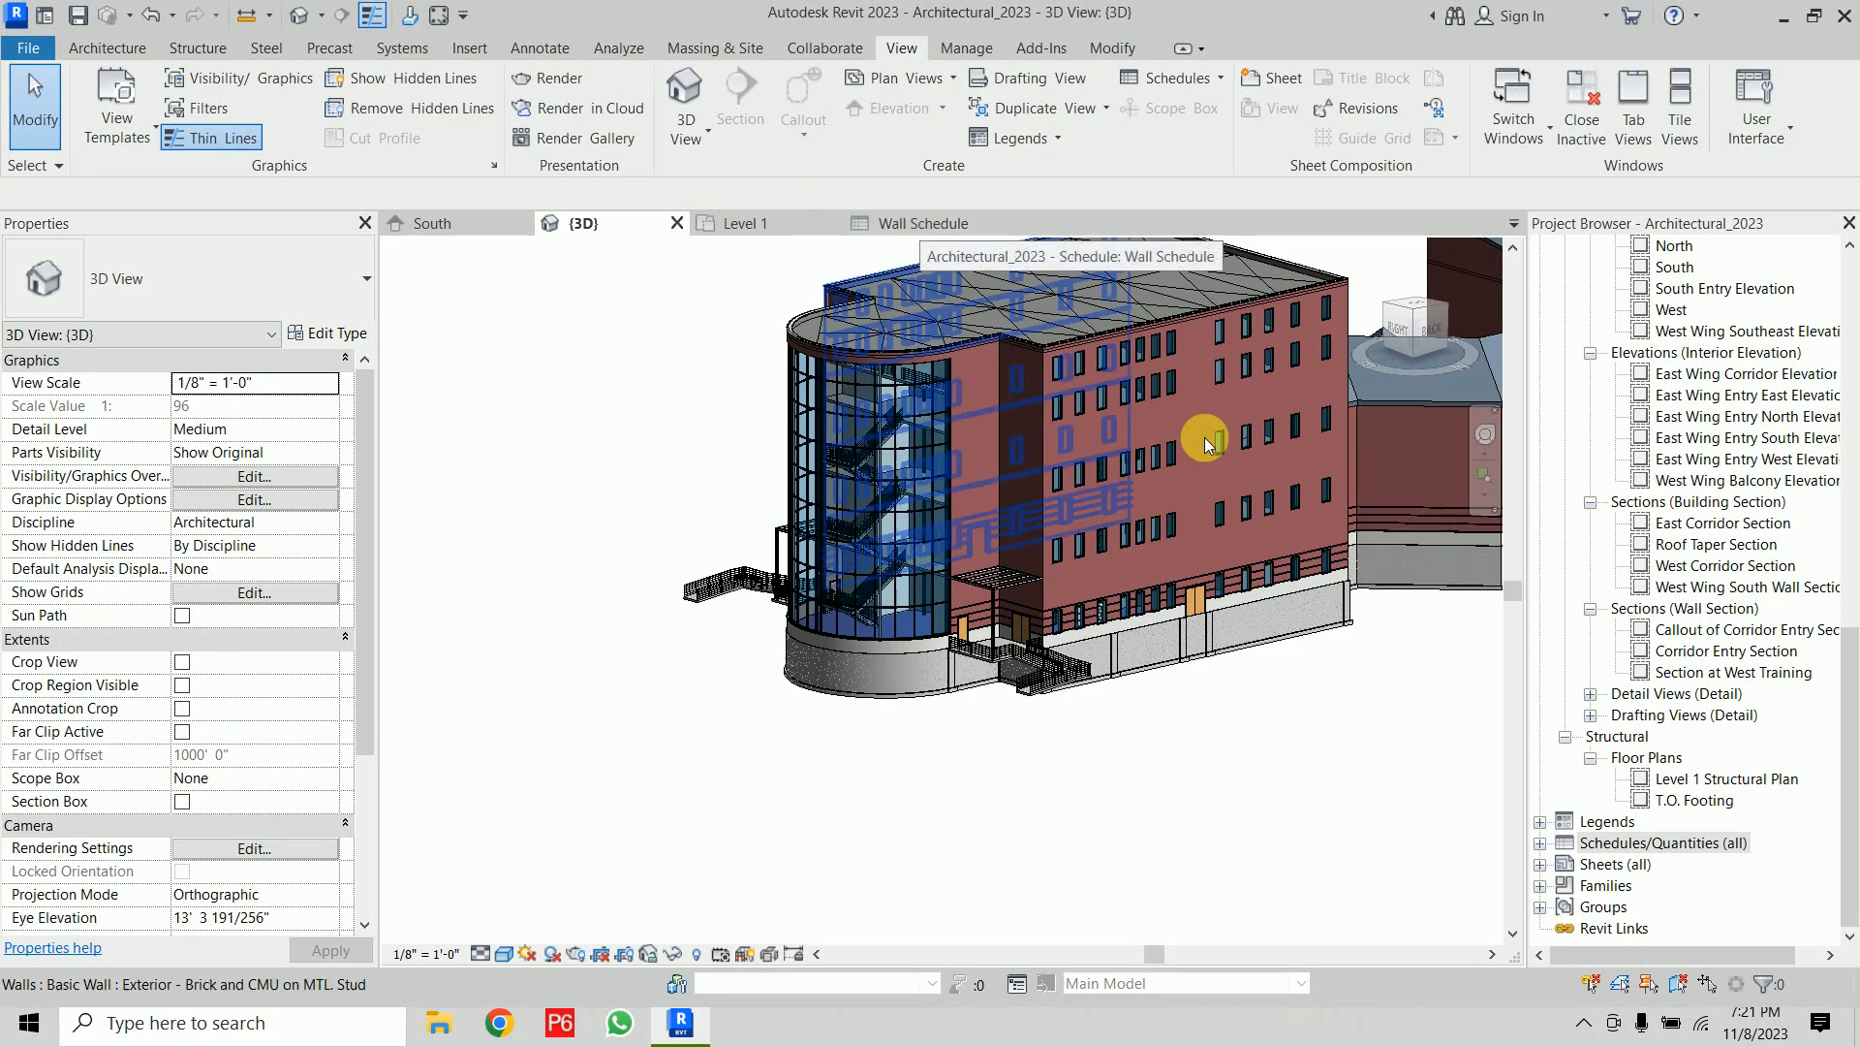
Reopen the Wall Schedule from Schedules/Quantities and enable stripe rows with a light yellow first row stripe color (RGB 255-255-128)
{"action": "double_click", "coordinate": [1690, 843]}
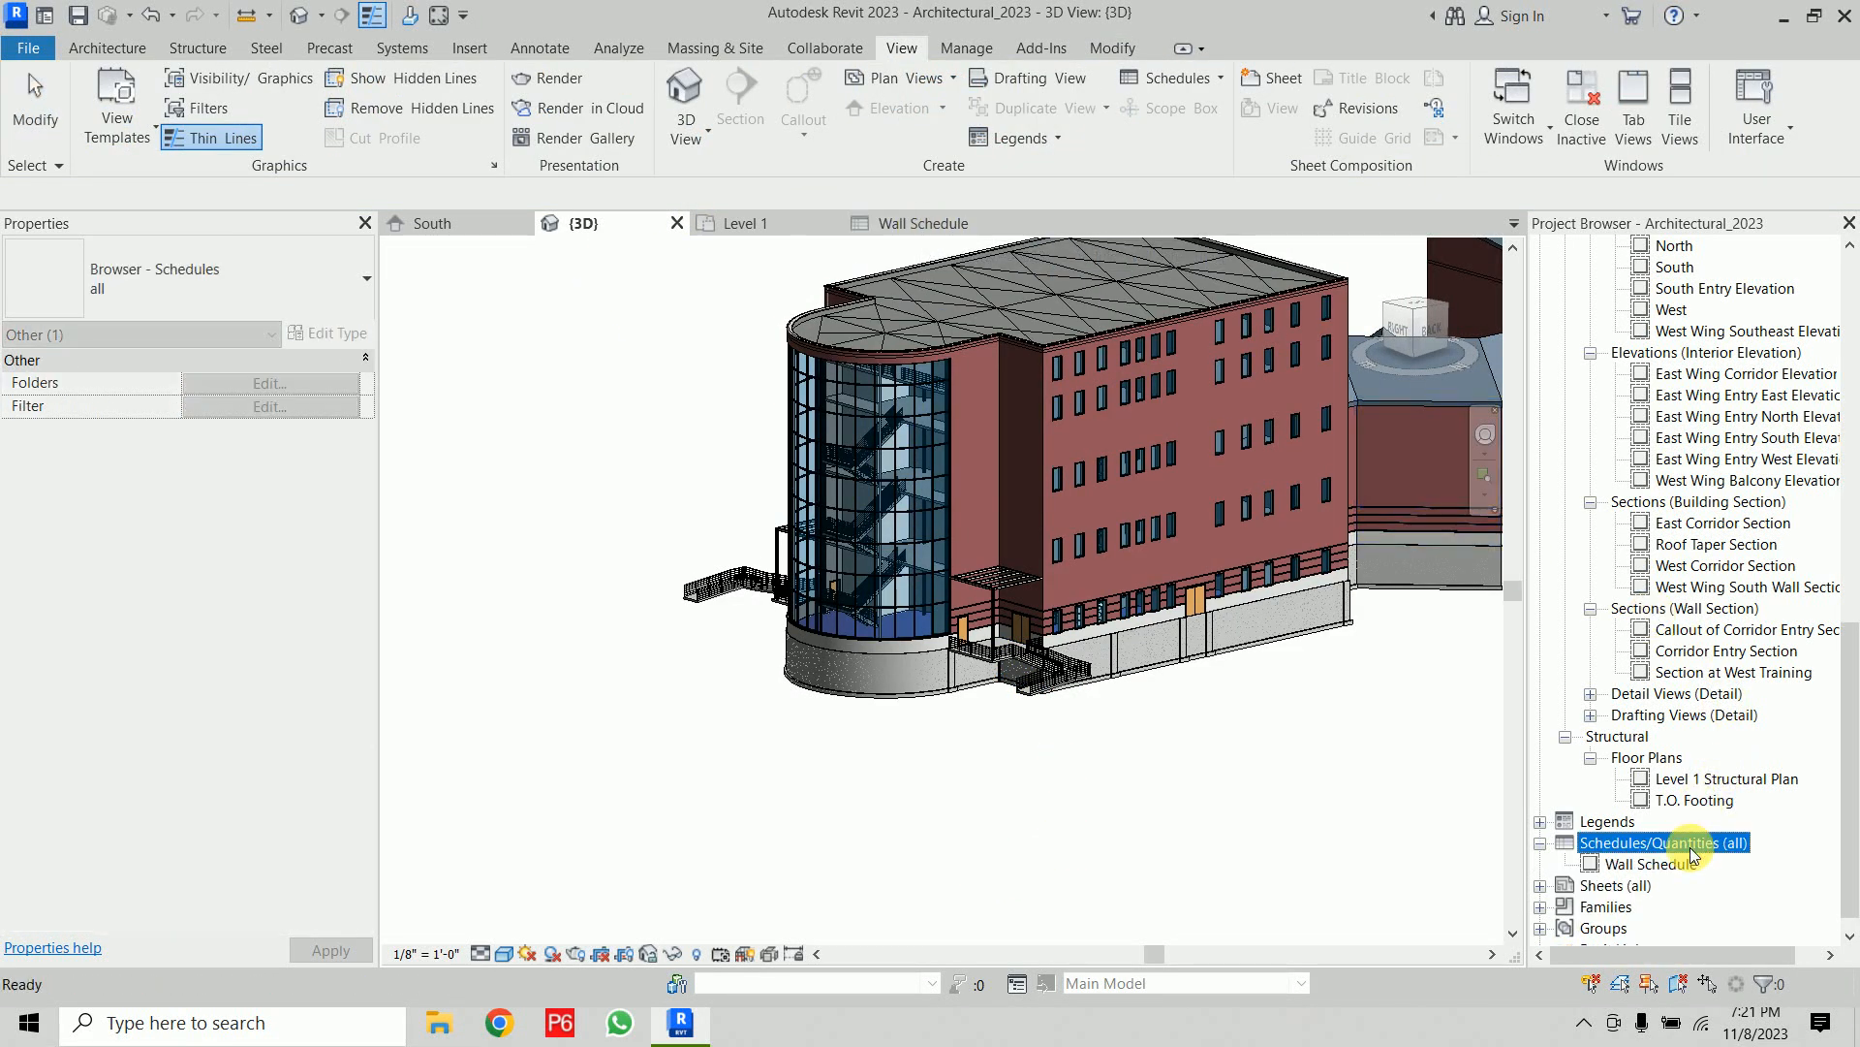
{"action": "double_click", "coordinate": [1673, 865]}
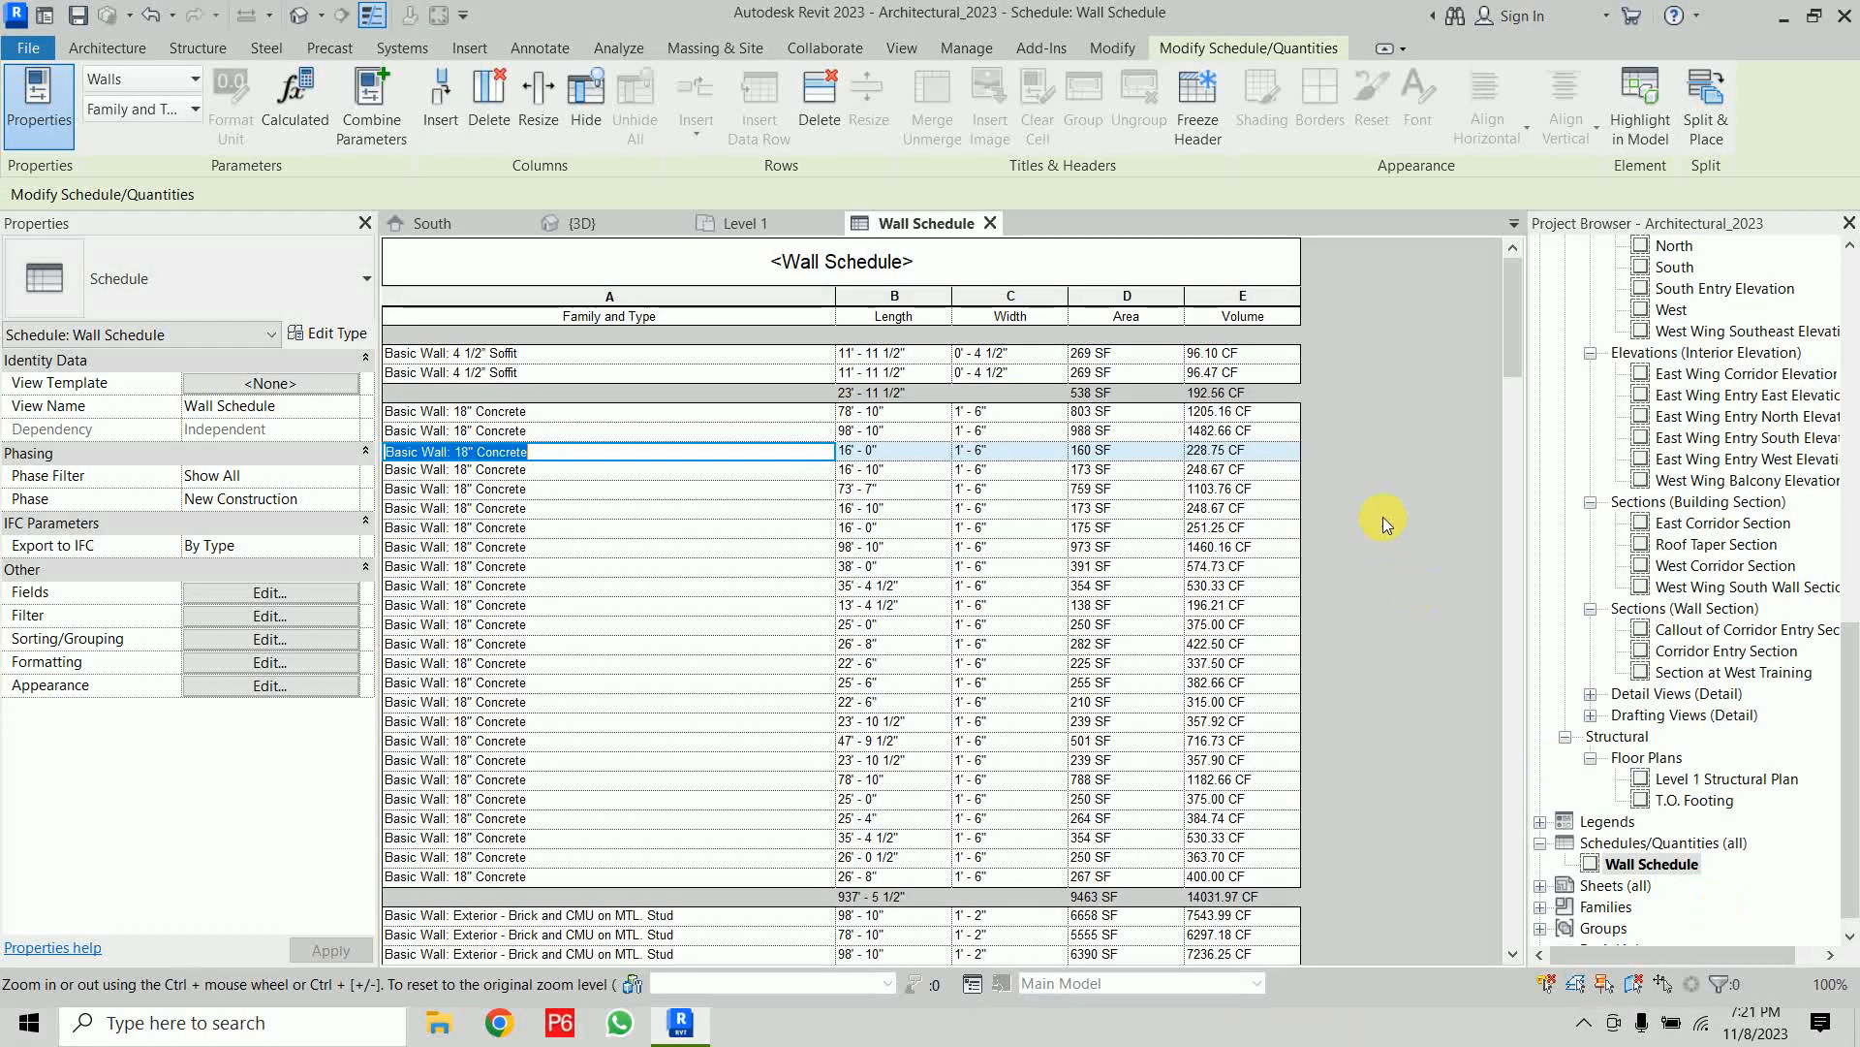
{"action": "left_click", "coordinate": [255, 687]}
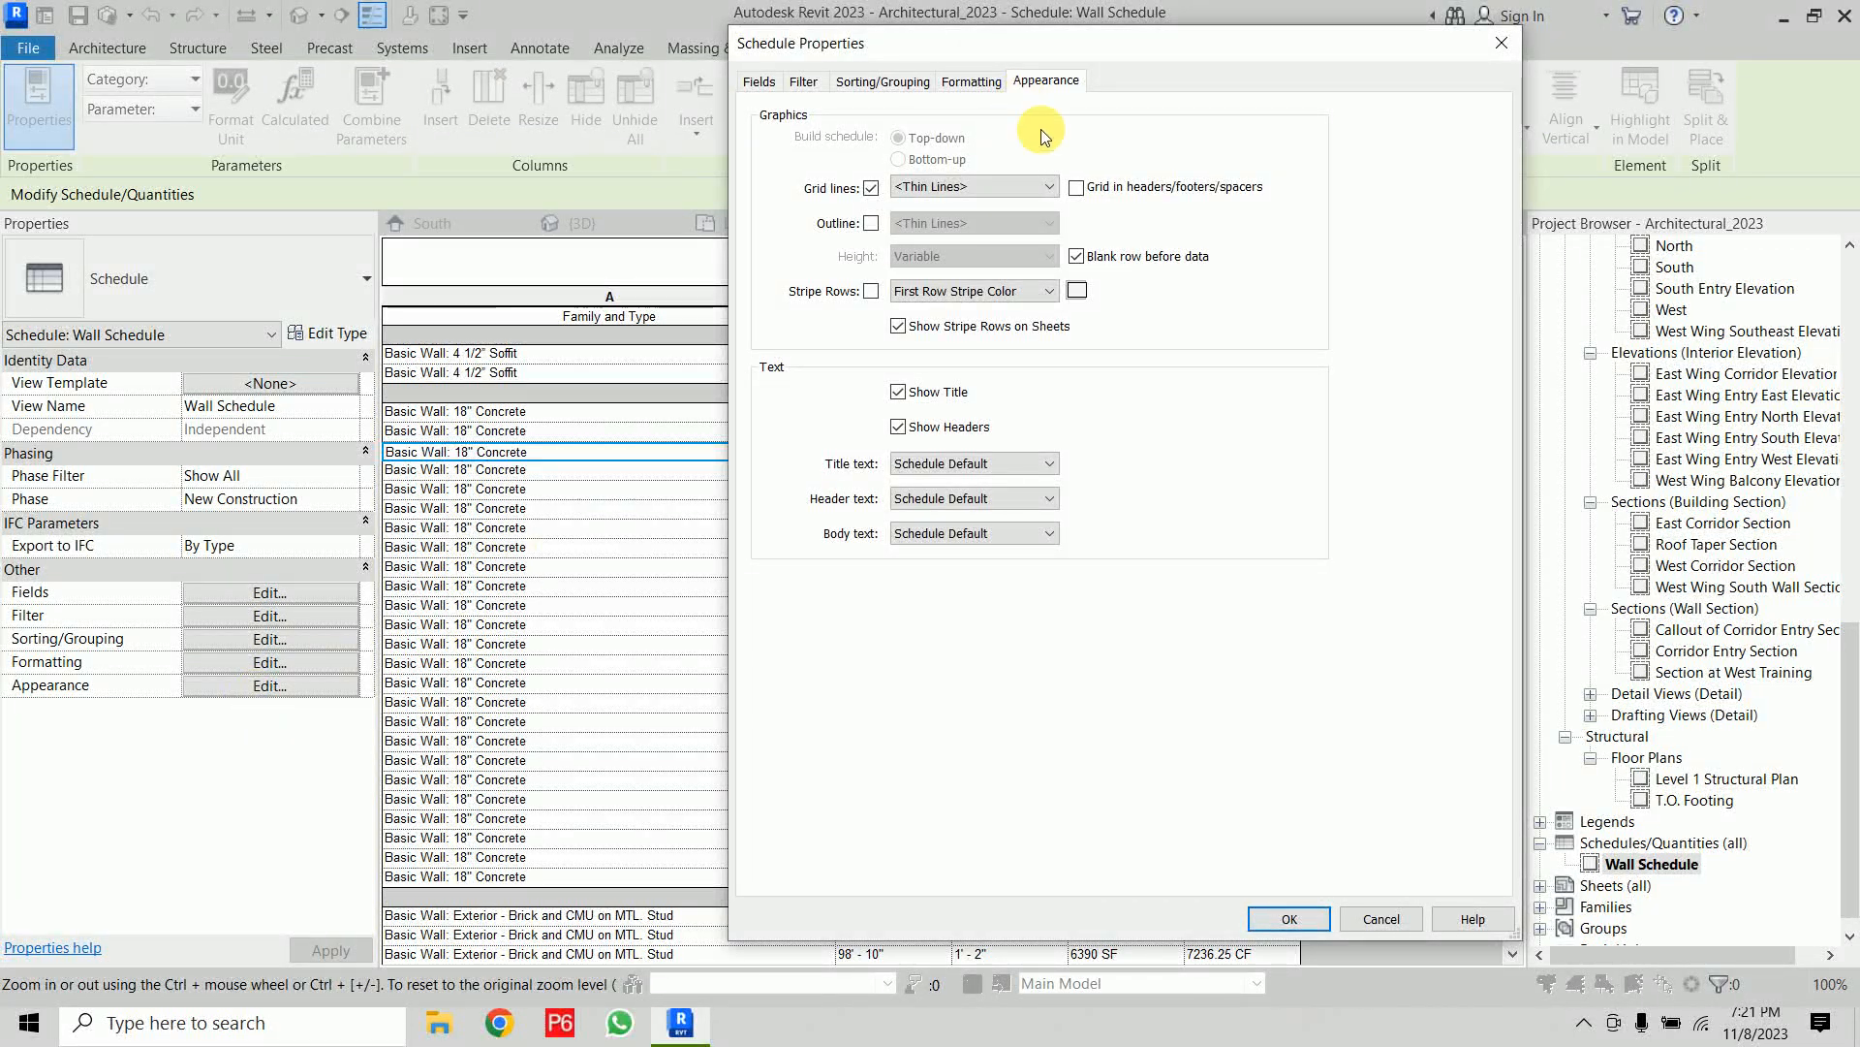
{"action": "left_click", "coordinate": [992, 293]}
{"action": "left_click", "coordinate": [992, 292]}
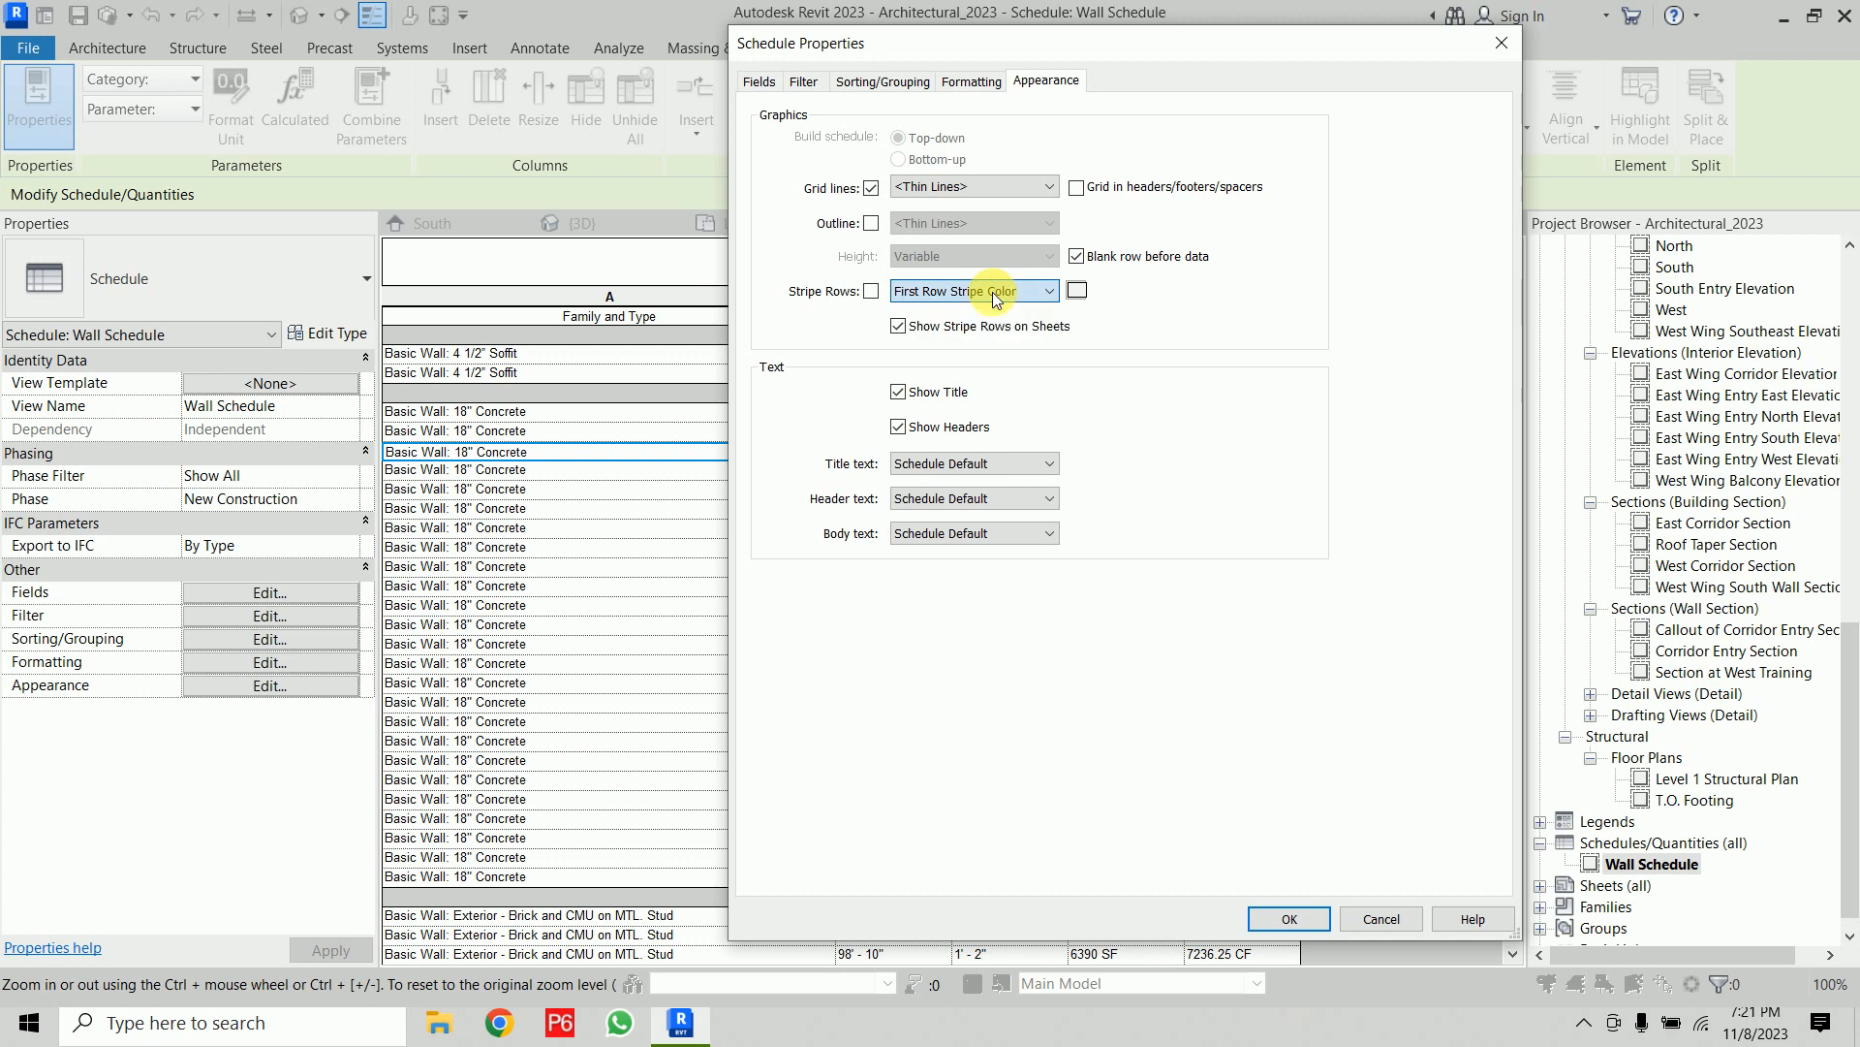
{"action": "left_click", "coordinate": [871, 290]}
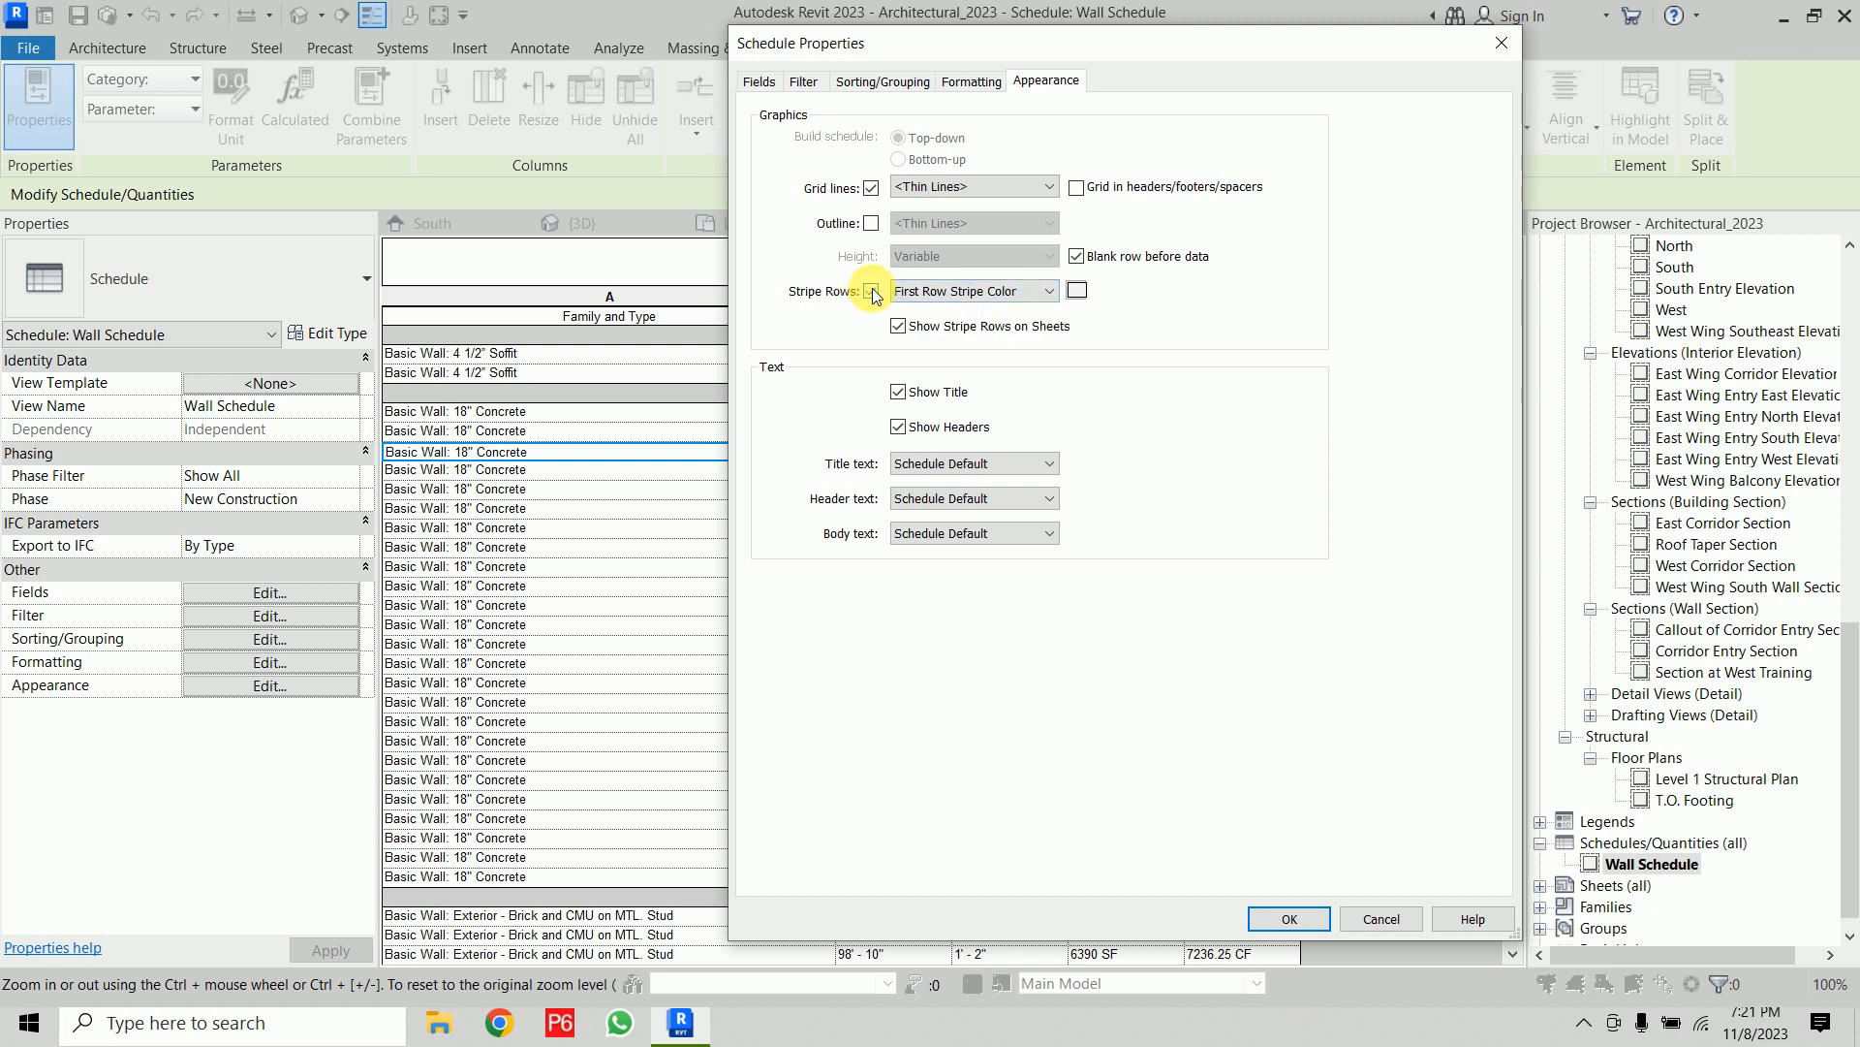
{"action": "left_click", "coordinate": [1038, 293]}
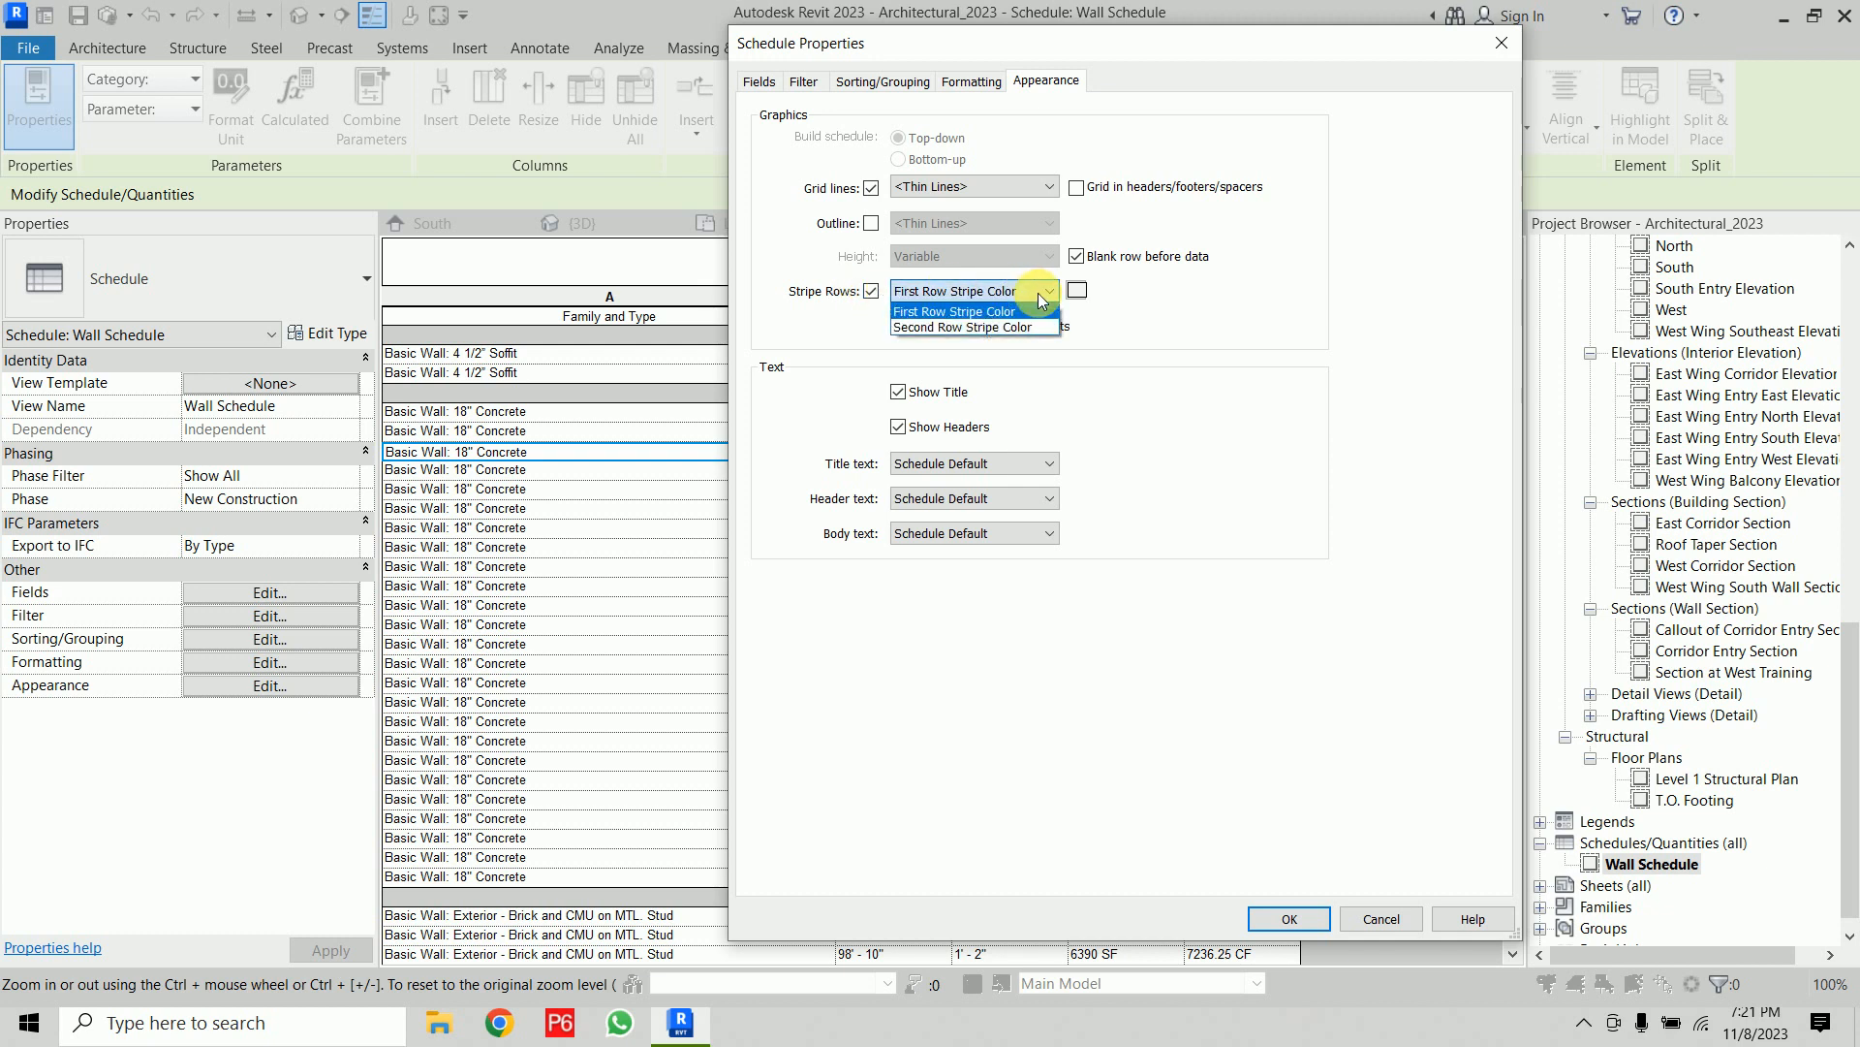
{"action": "left_click", "coordinate": [1037, 293]}
{"action": "left_click", "coordinate": [1076, 290]}
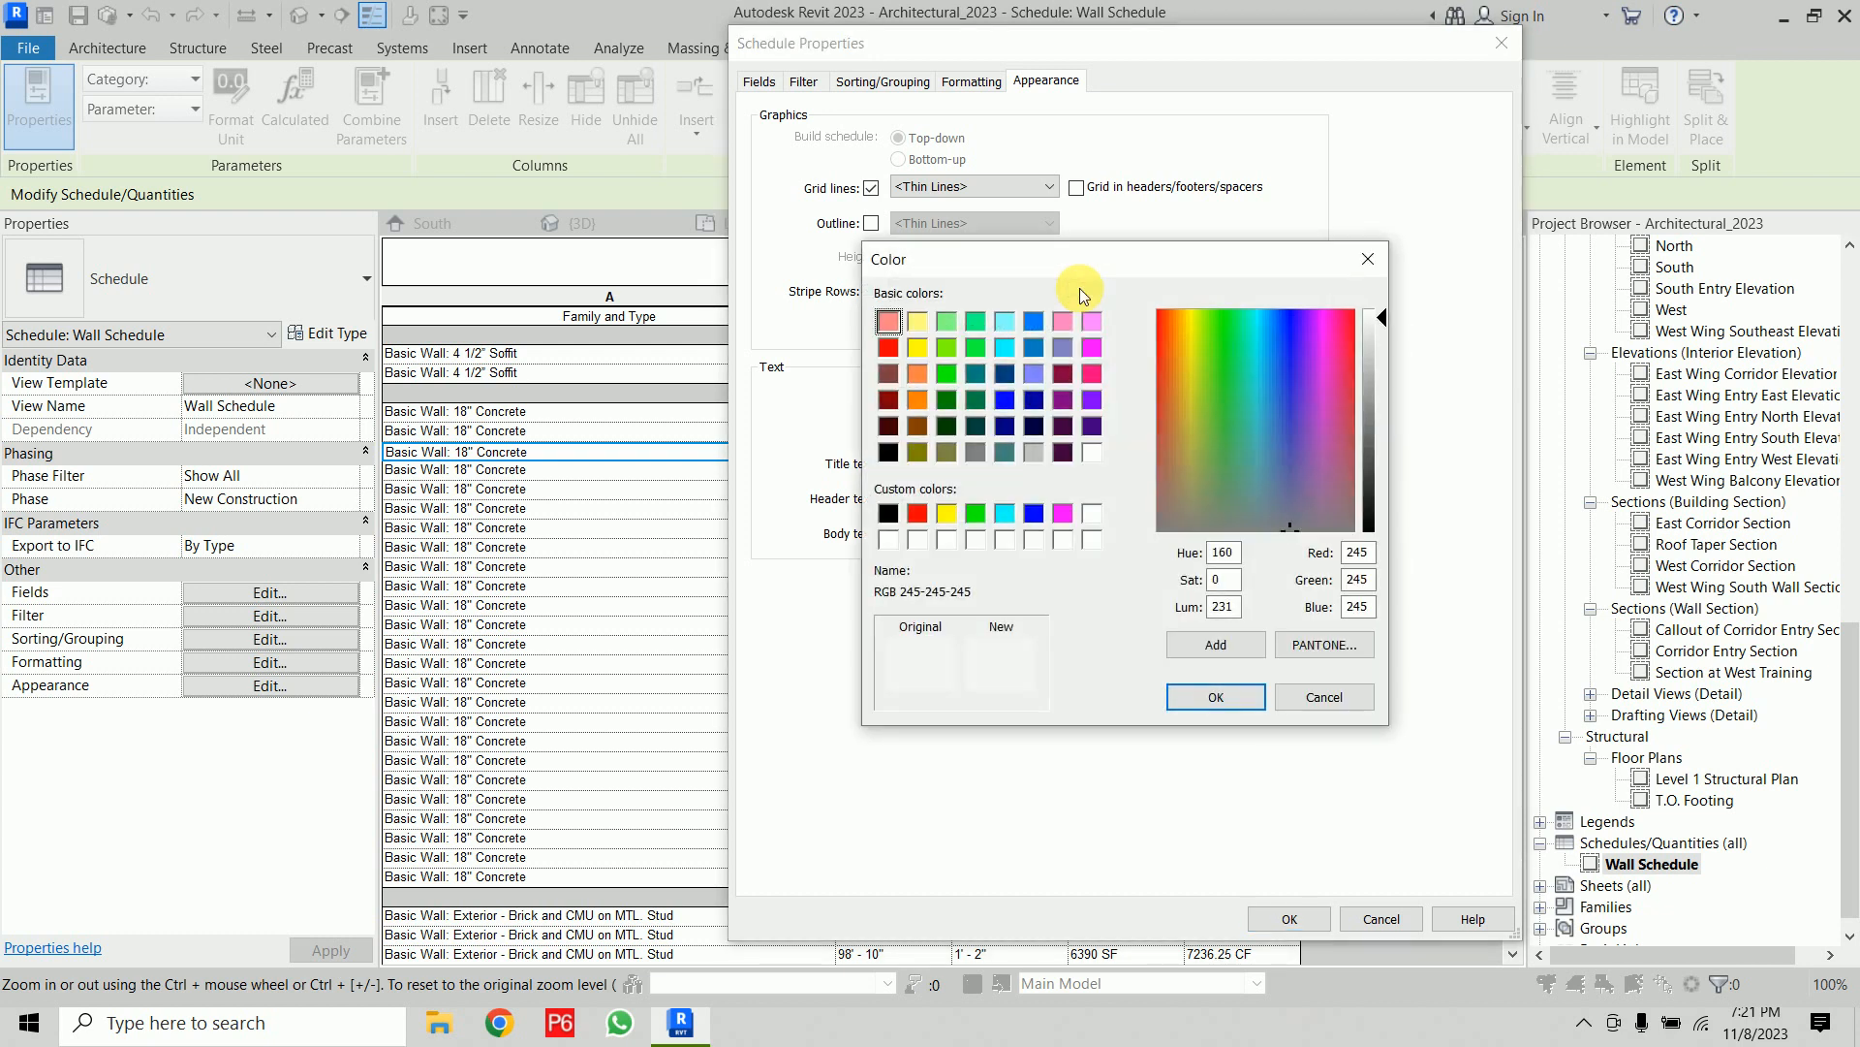
{"action": "left_click", "coordinate": [921, 321]}
{"action": "left_click", "coordinate": [1216, 697]}
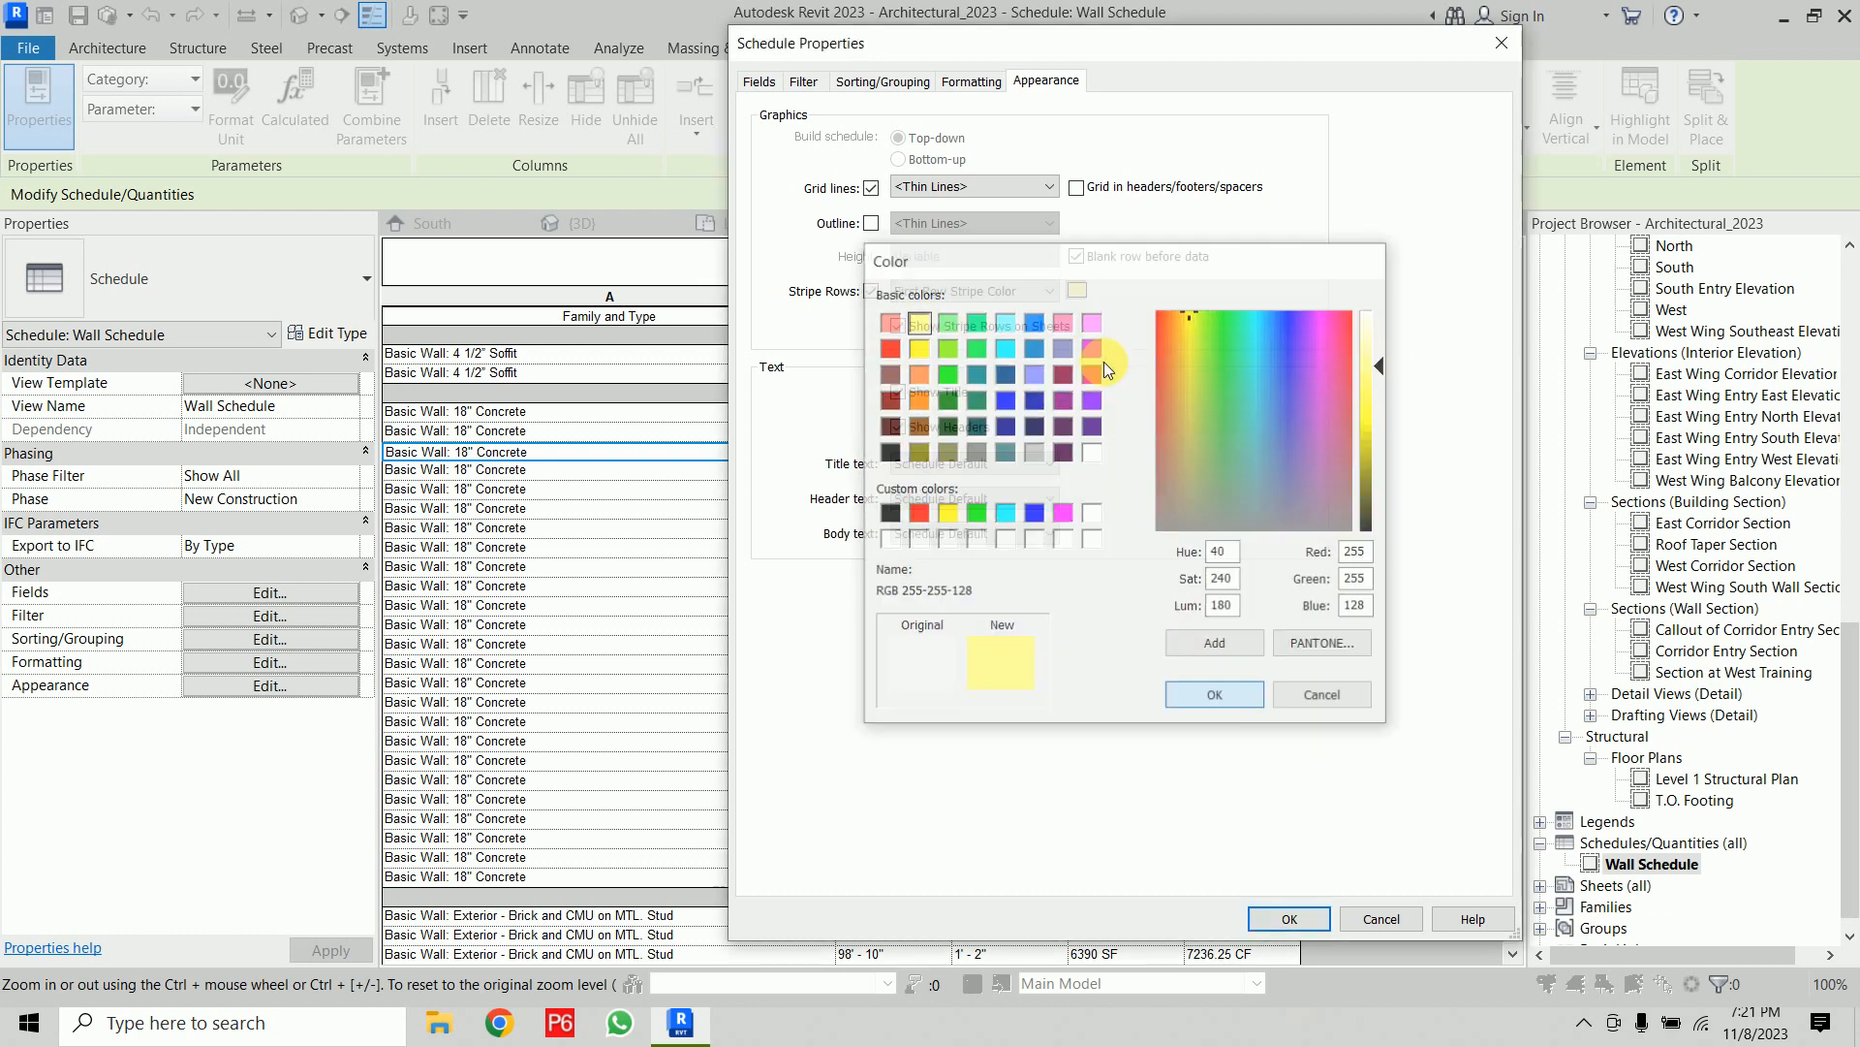
Set the second row stripe color to bright green (RGB 128-255-000) and apply the schedule's appearance settings
{"action": "left_click", "coordinate": [1021, 299]}
{"action": "left_click", "coordinate": [1013, 320]}
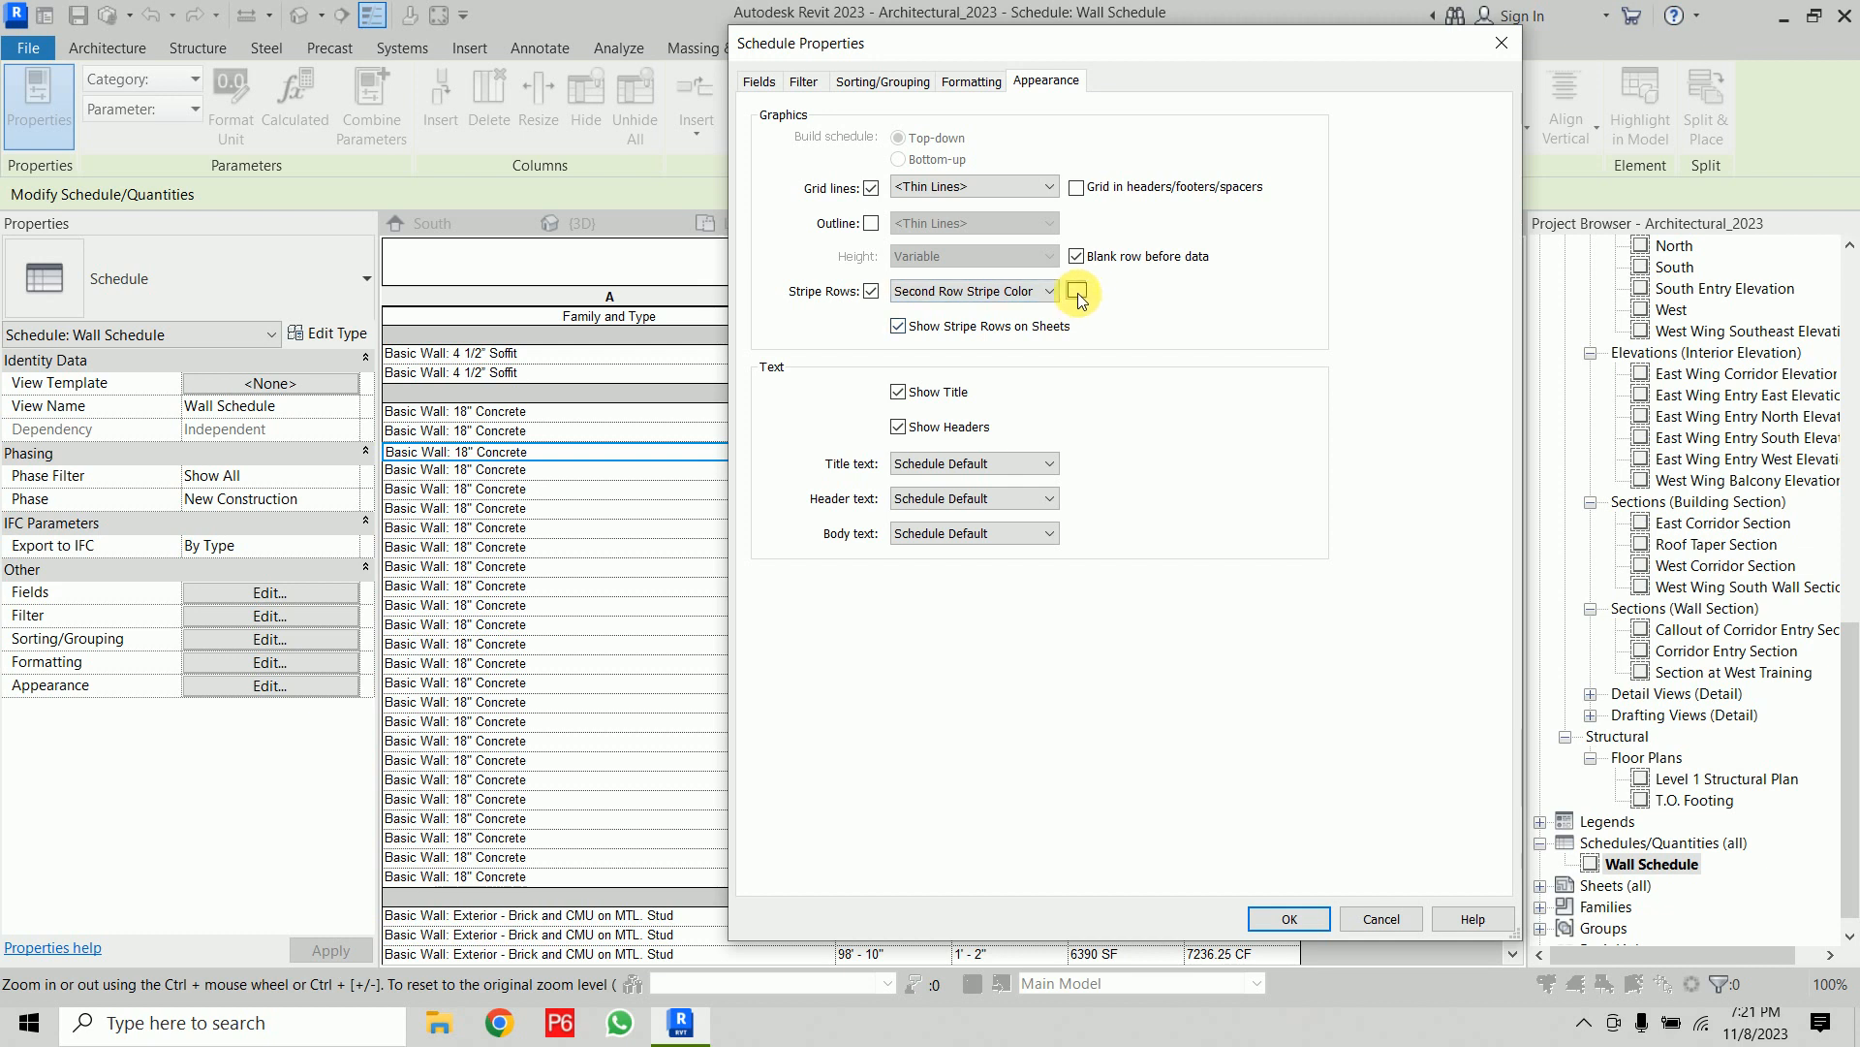
{"action": "left_click", "coordinate": [1076, 290]}
{"action": "left_click", "coordinate": [951, 351]}
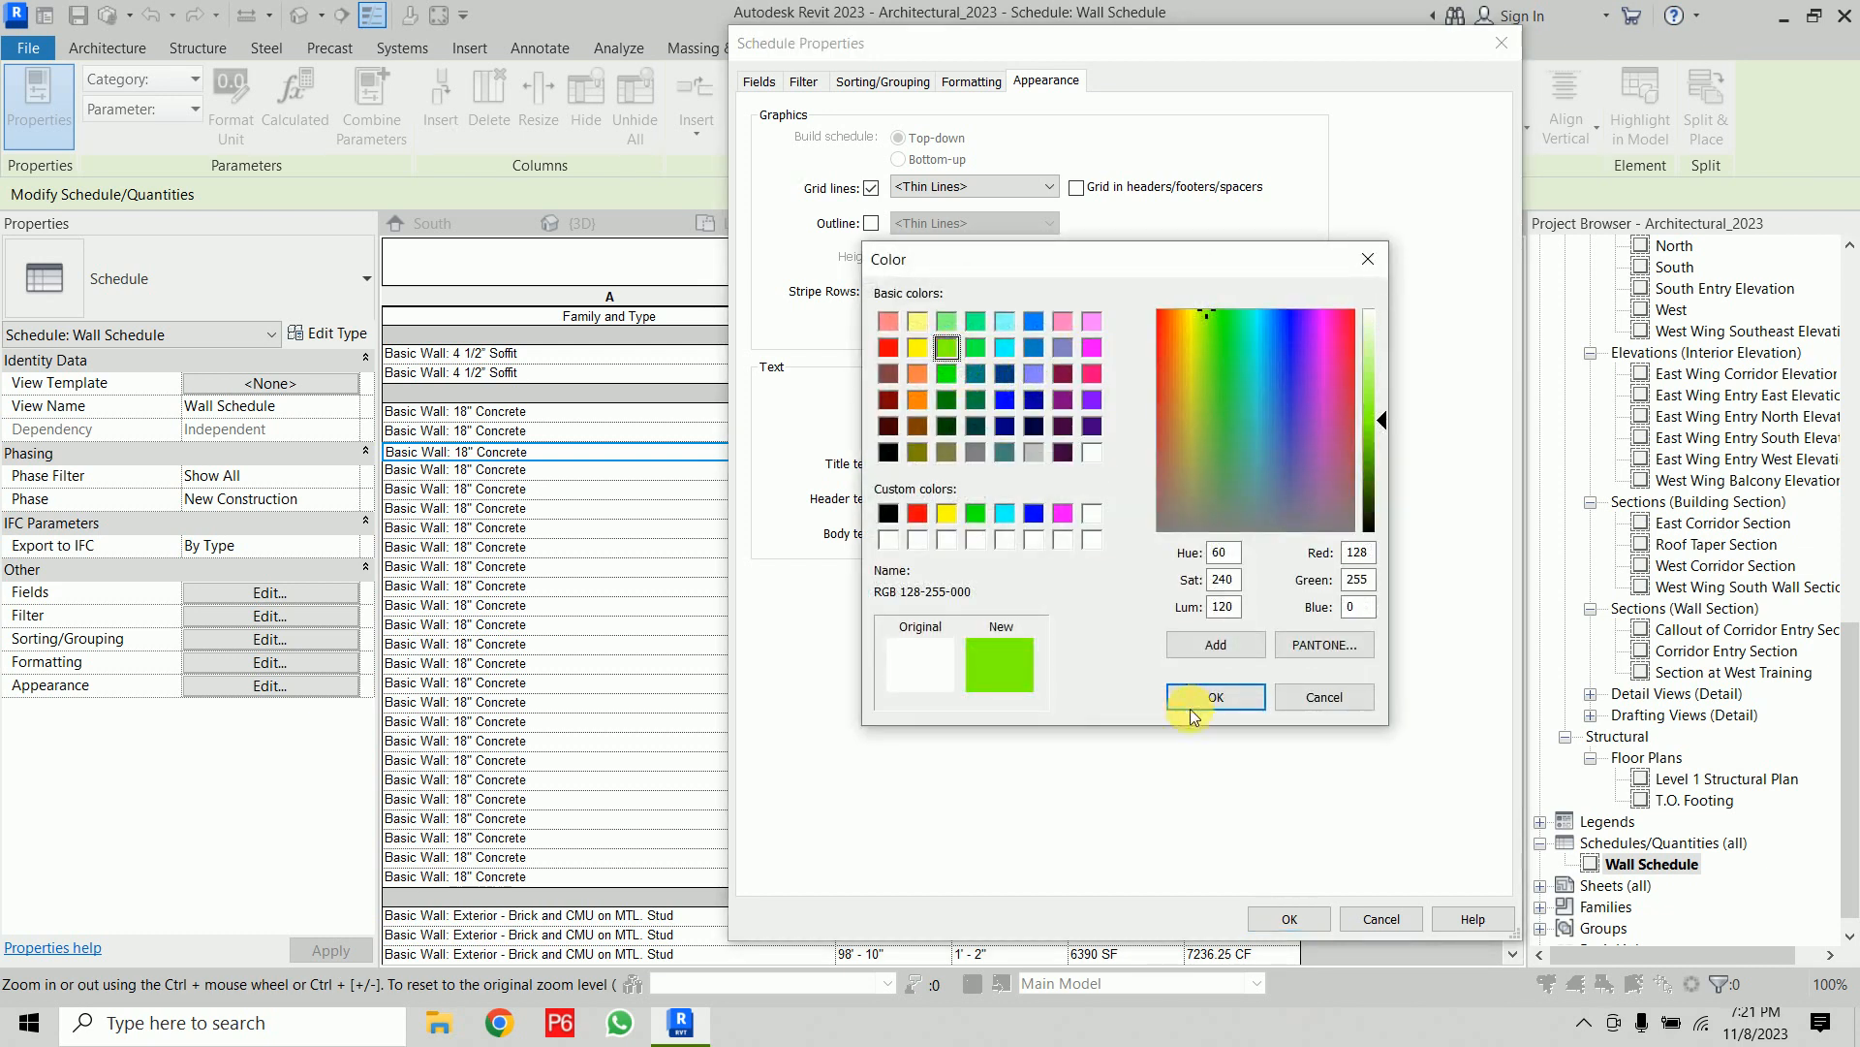
{"action": "left_click", "coordinate": [1216, 697]}
{"action": "left_click", "coordinate": [1303, 921]}
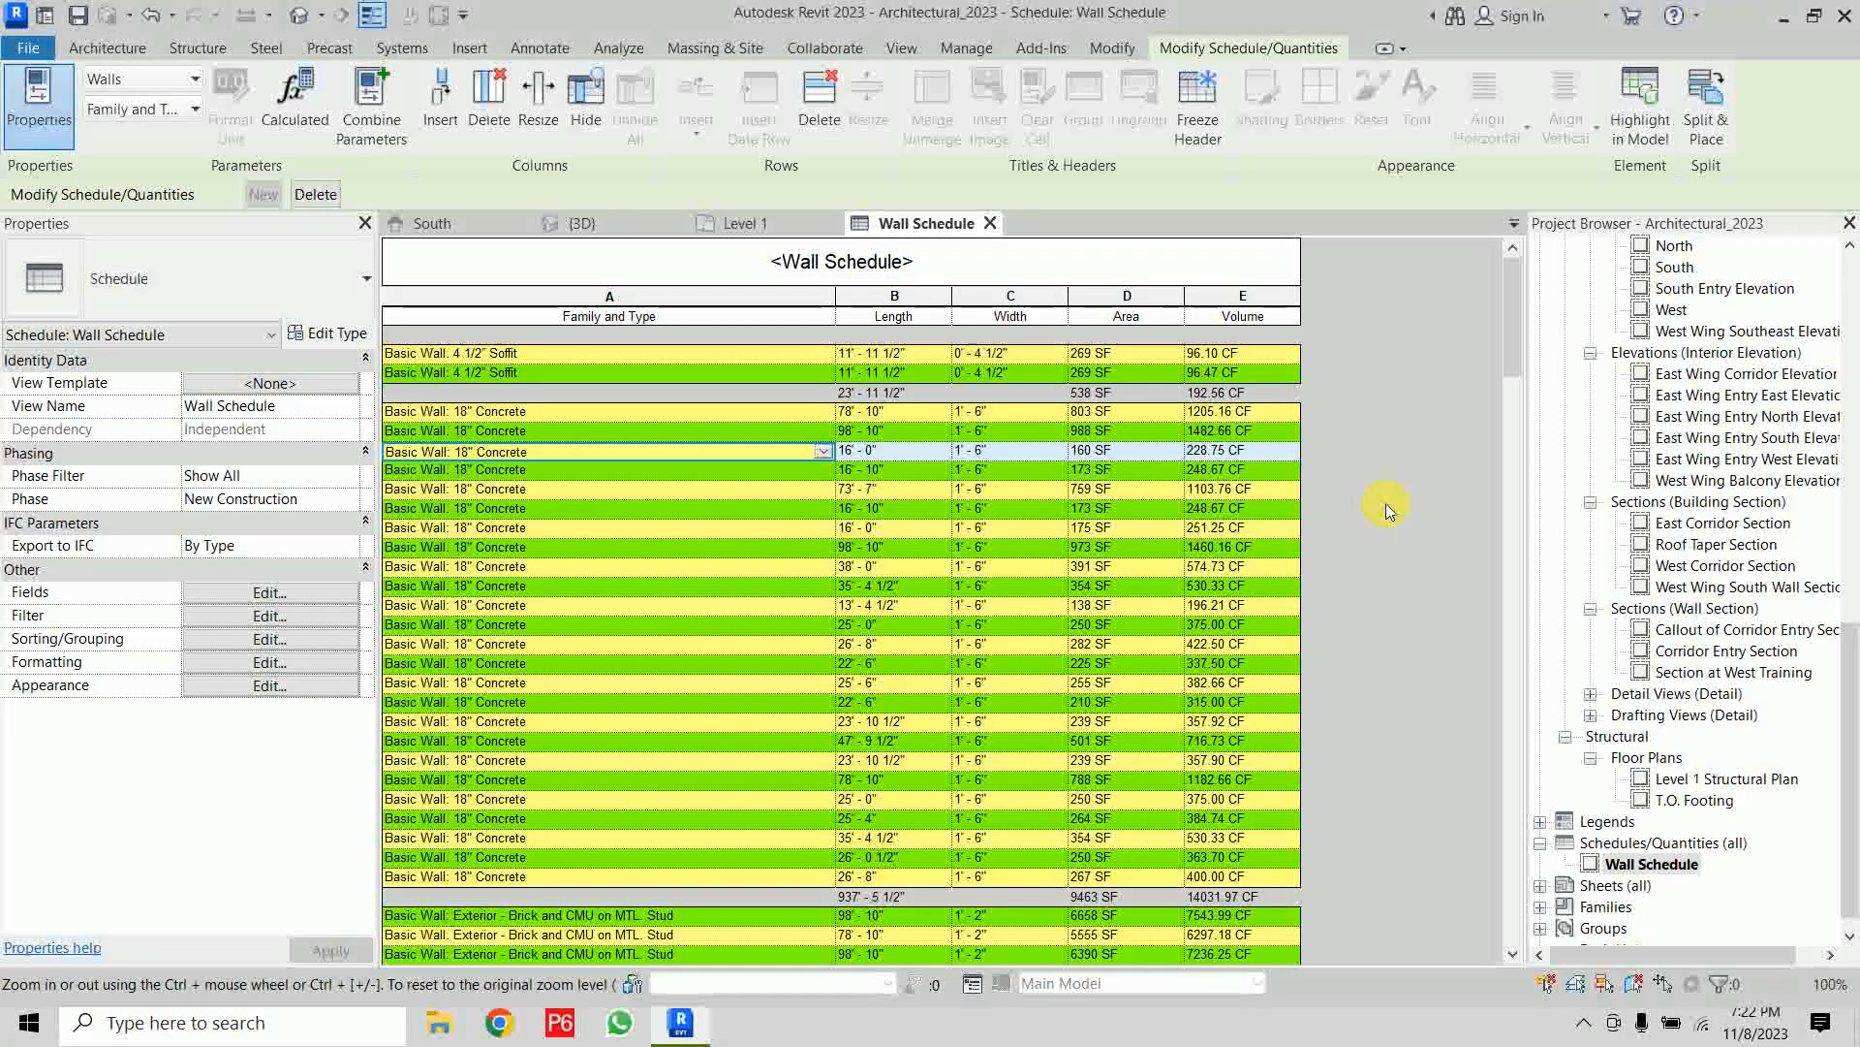
Export the schedule report to the Desktop as the CSV file Wall Schedule, keeping the title, column headers, group headers and comma delimiter
{"action": "left_click", "coordinate": [28, 47]}
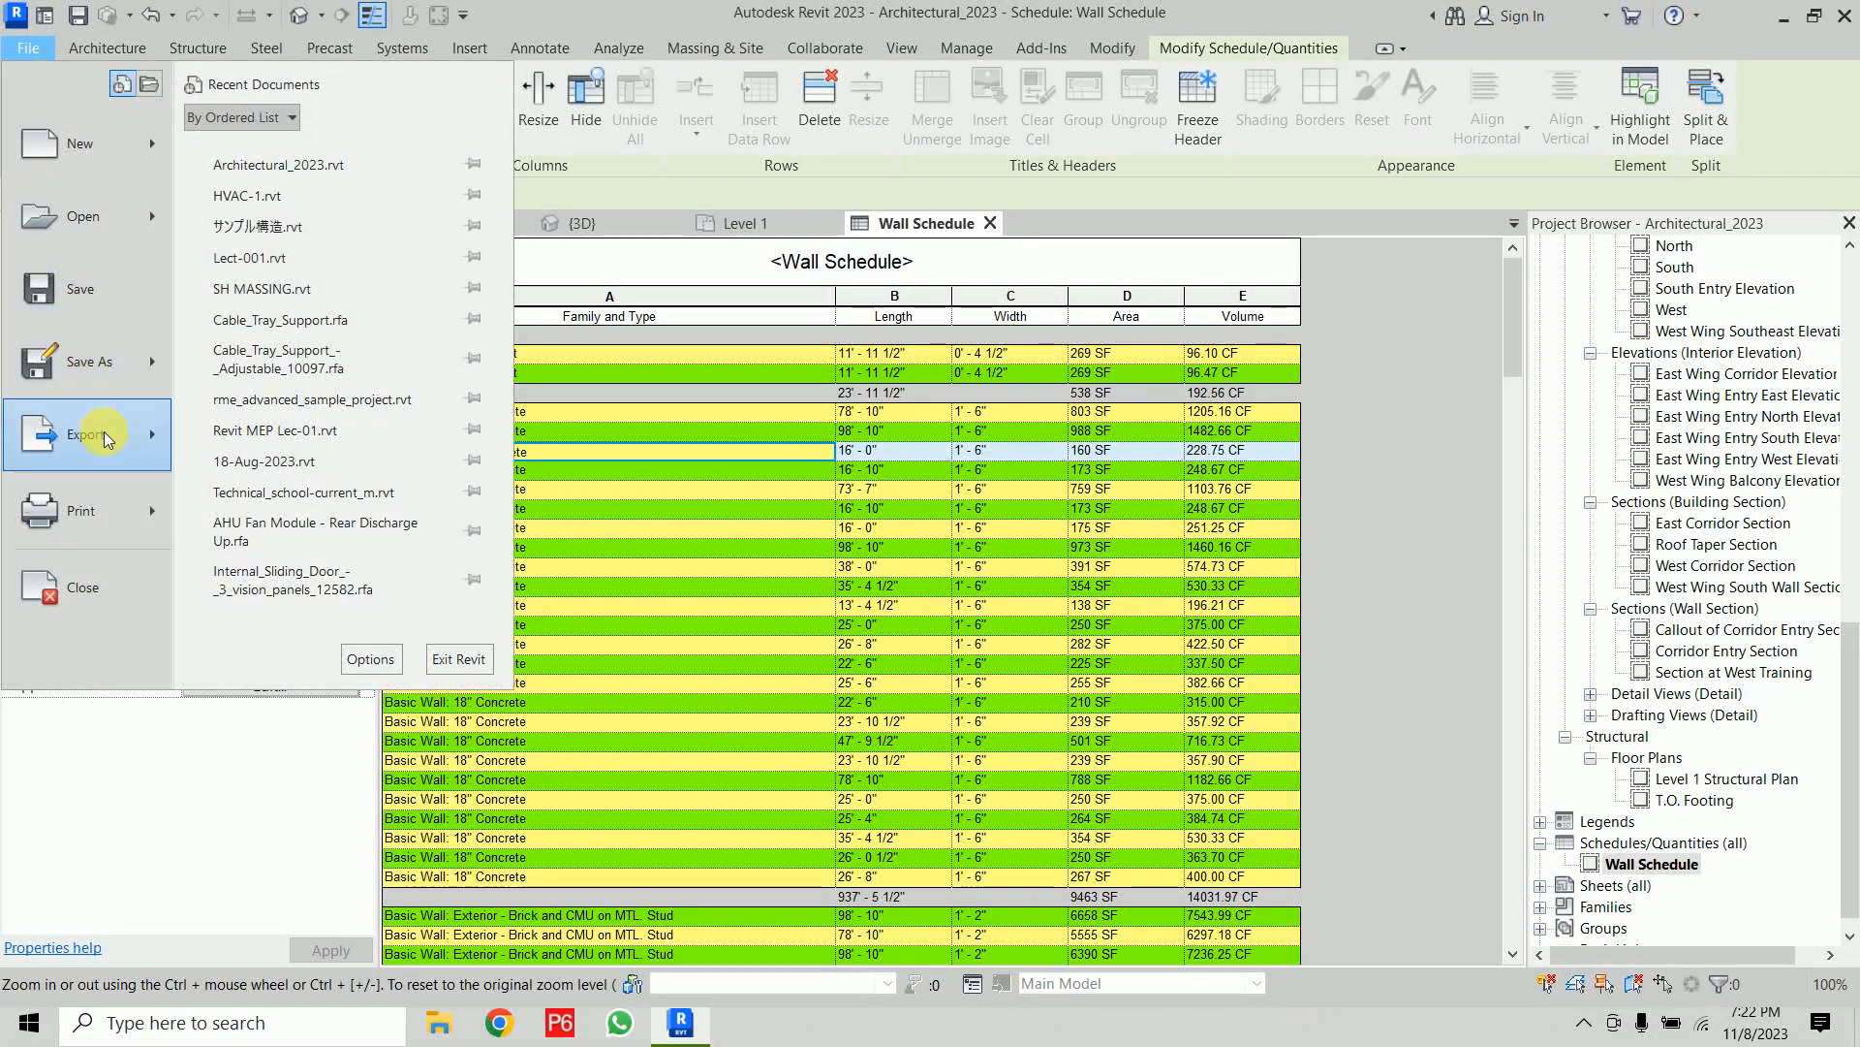
{"action": "mouse_move", "coordinate": [106, 434]}
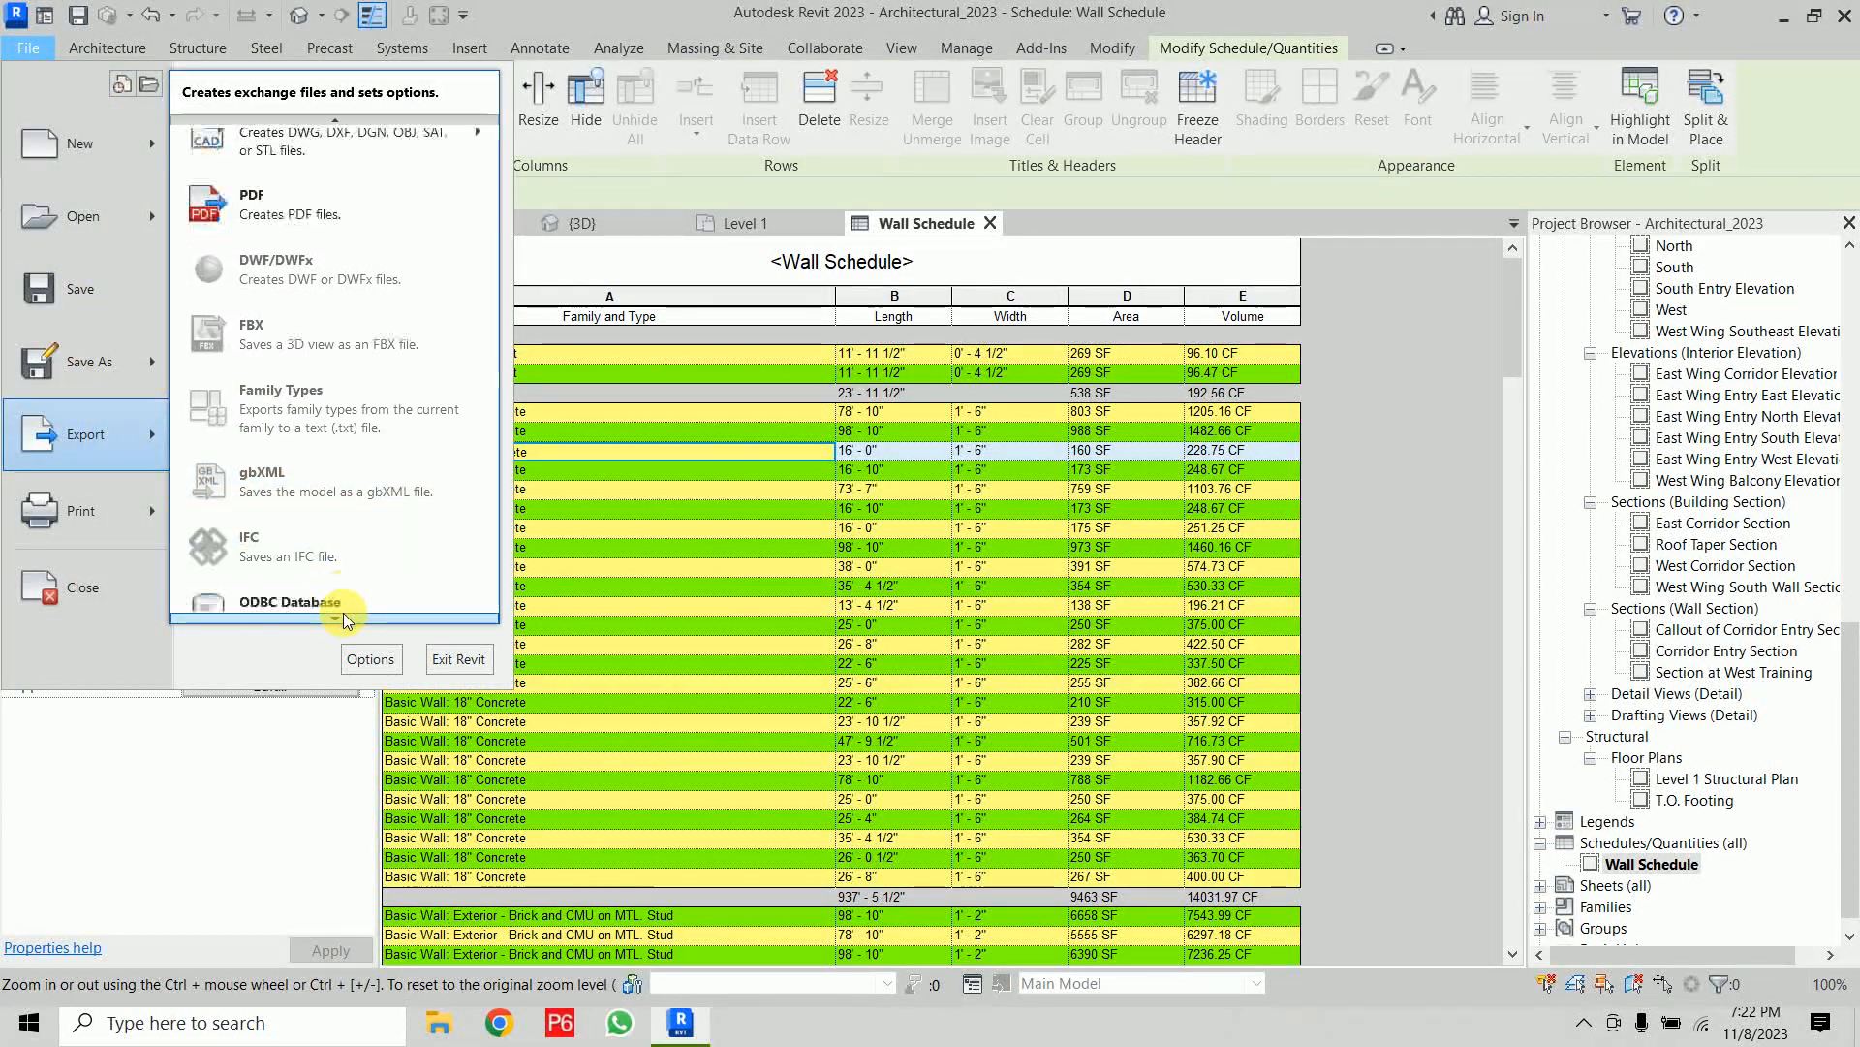
{"action": "mouse_move", "coordinate": [343, 613]}
{"action": "mouse_move", "coordinate": [362, 525]}
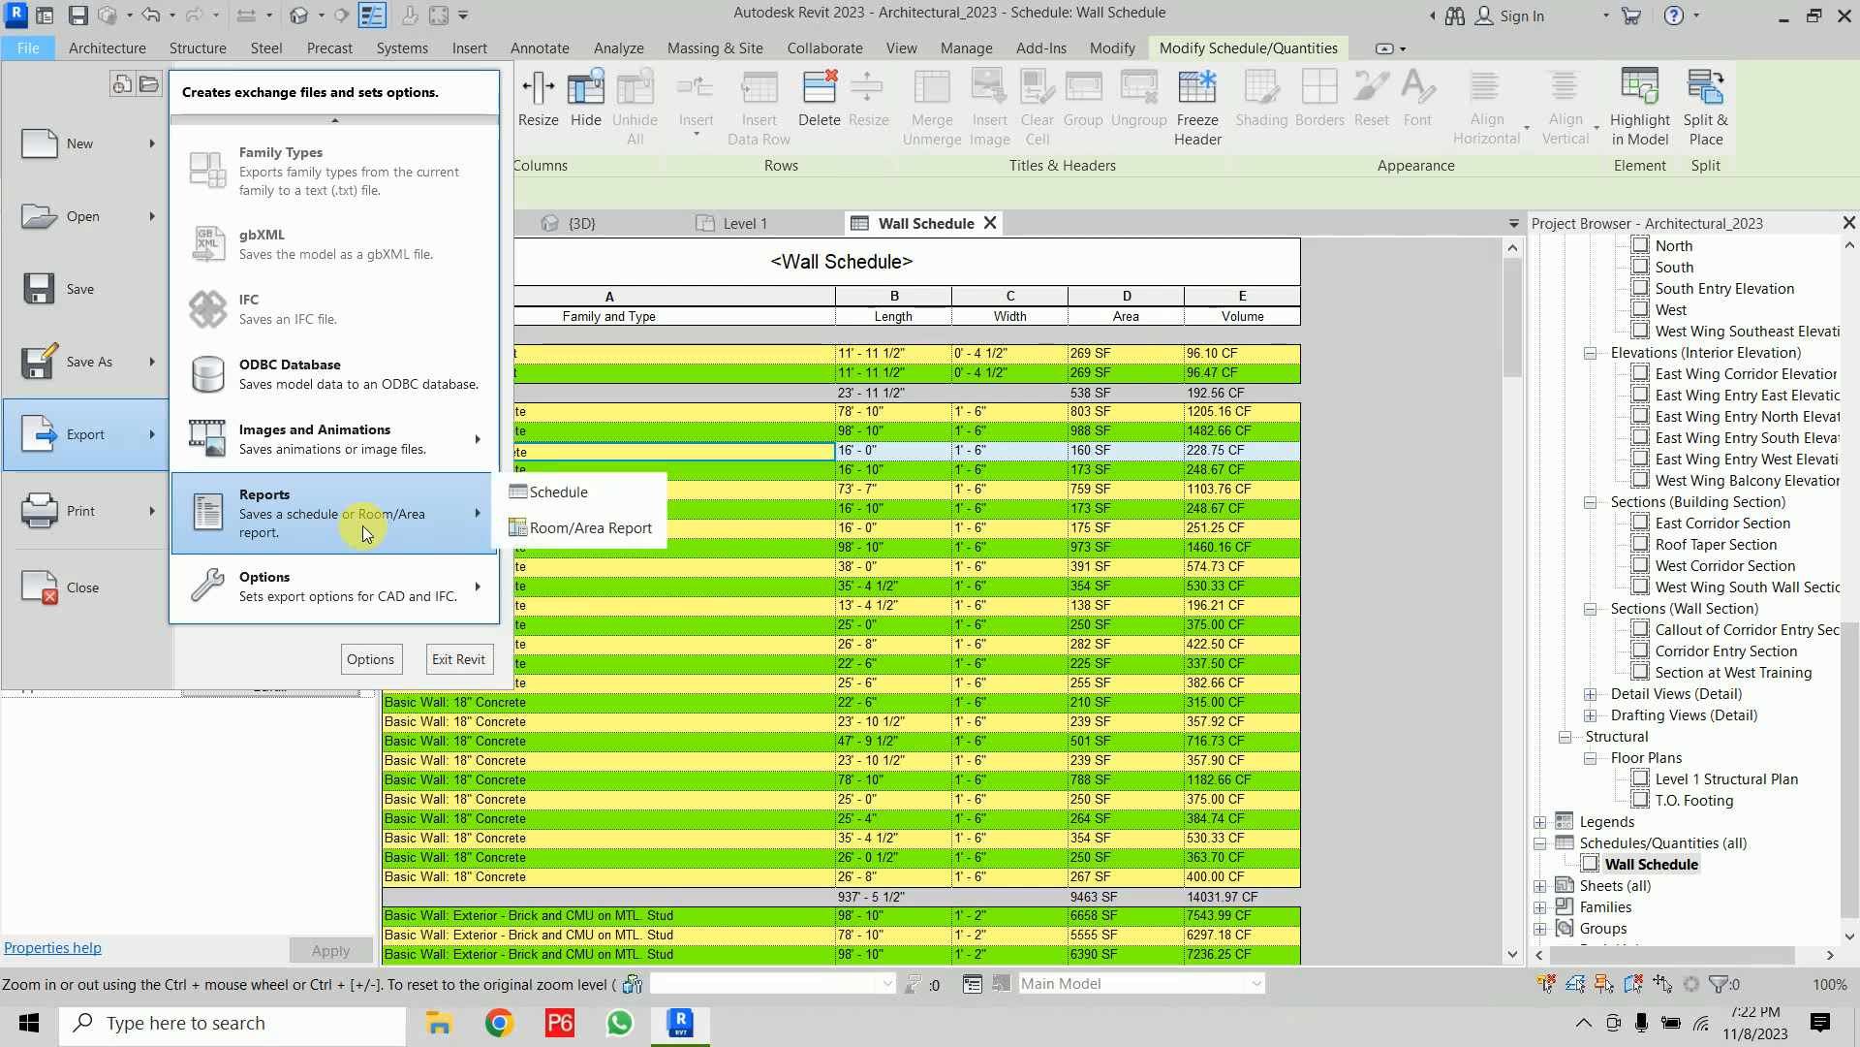
{"action": "left_click", "coordinate": [590, 494]}
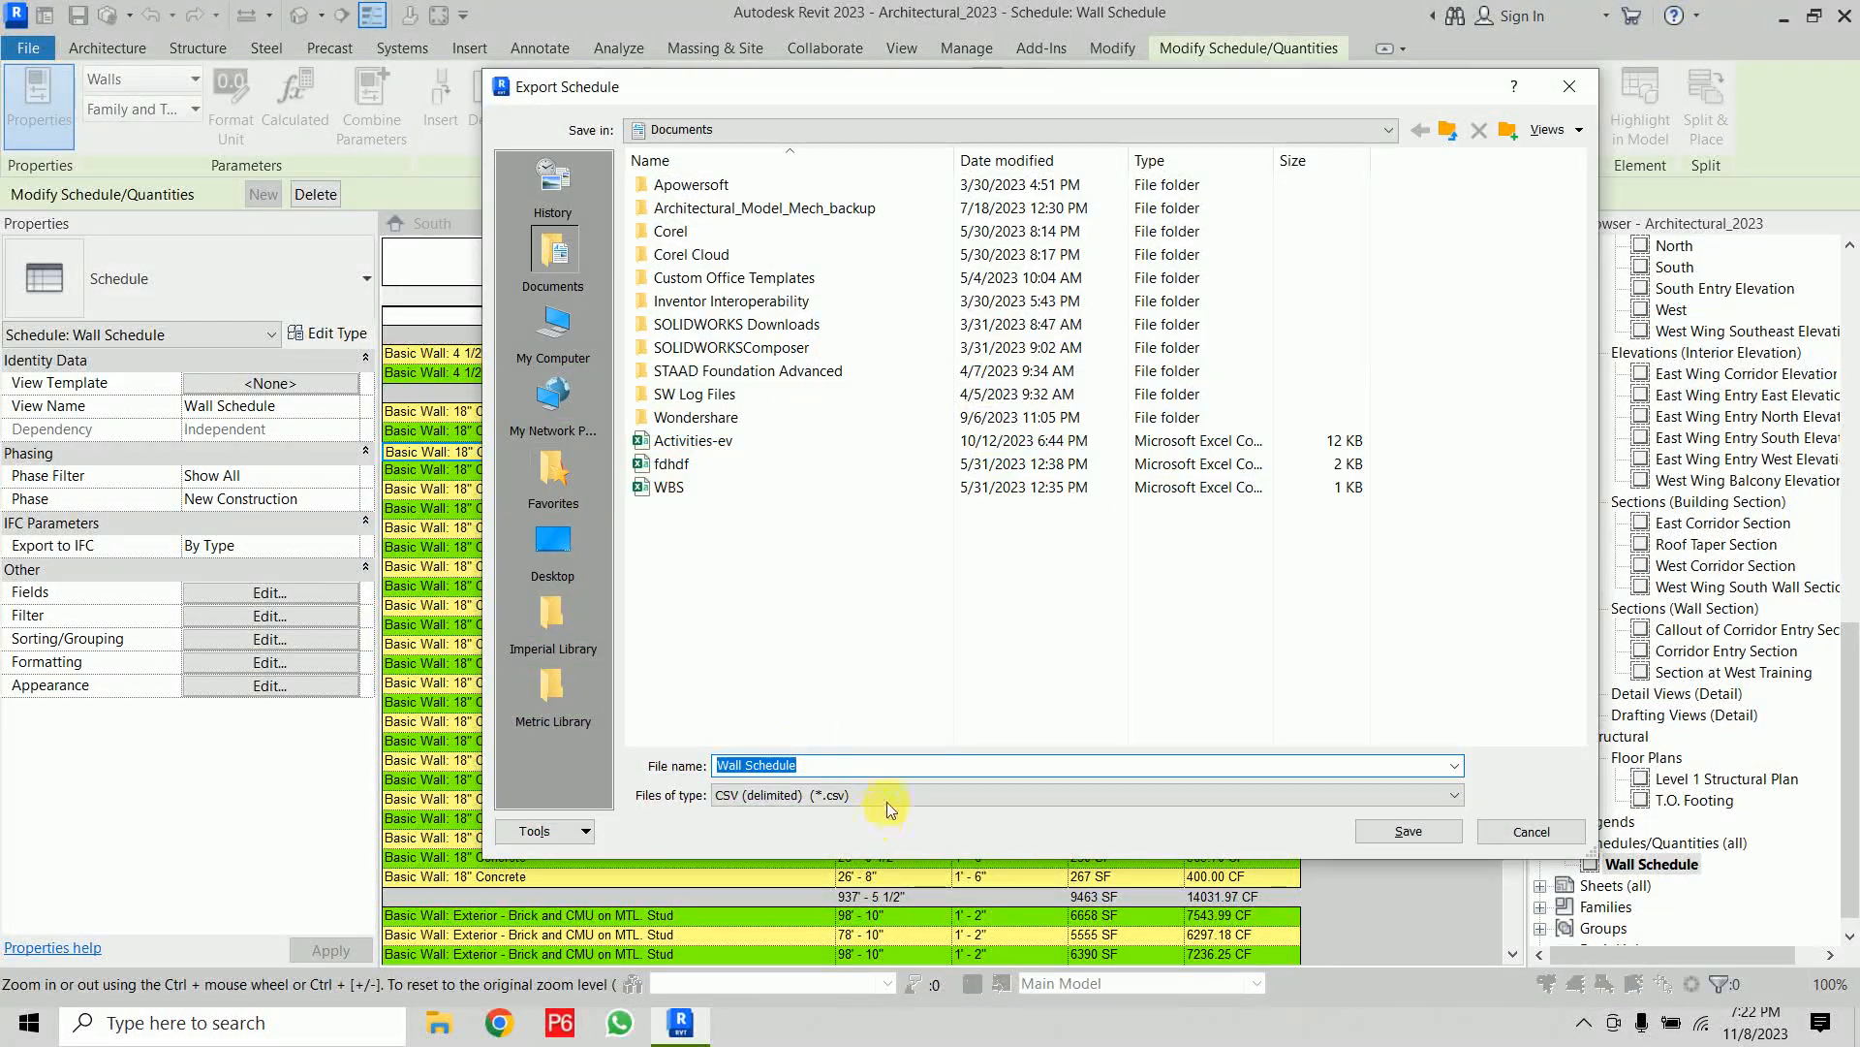
{"action": "left_click", "coordinate": [887, 800]}
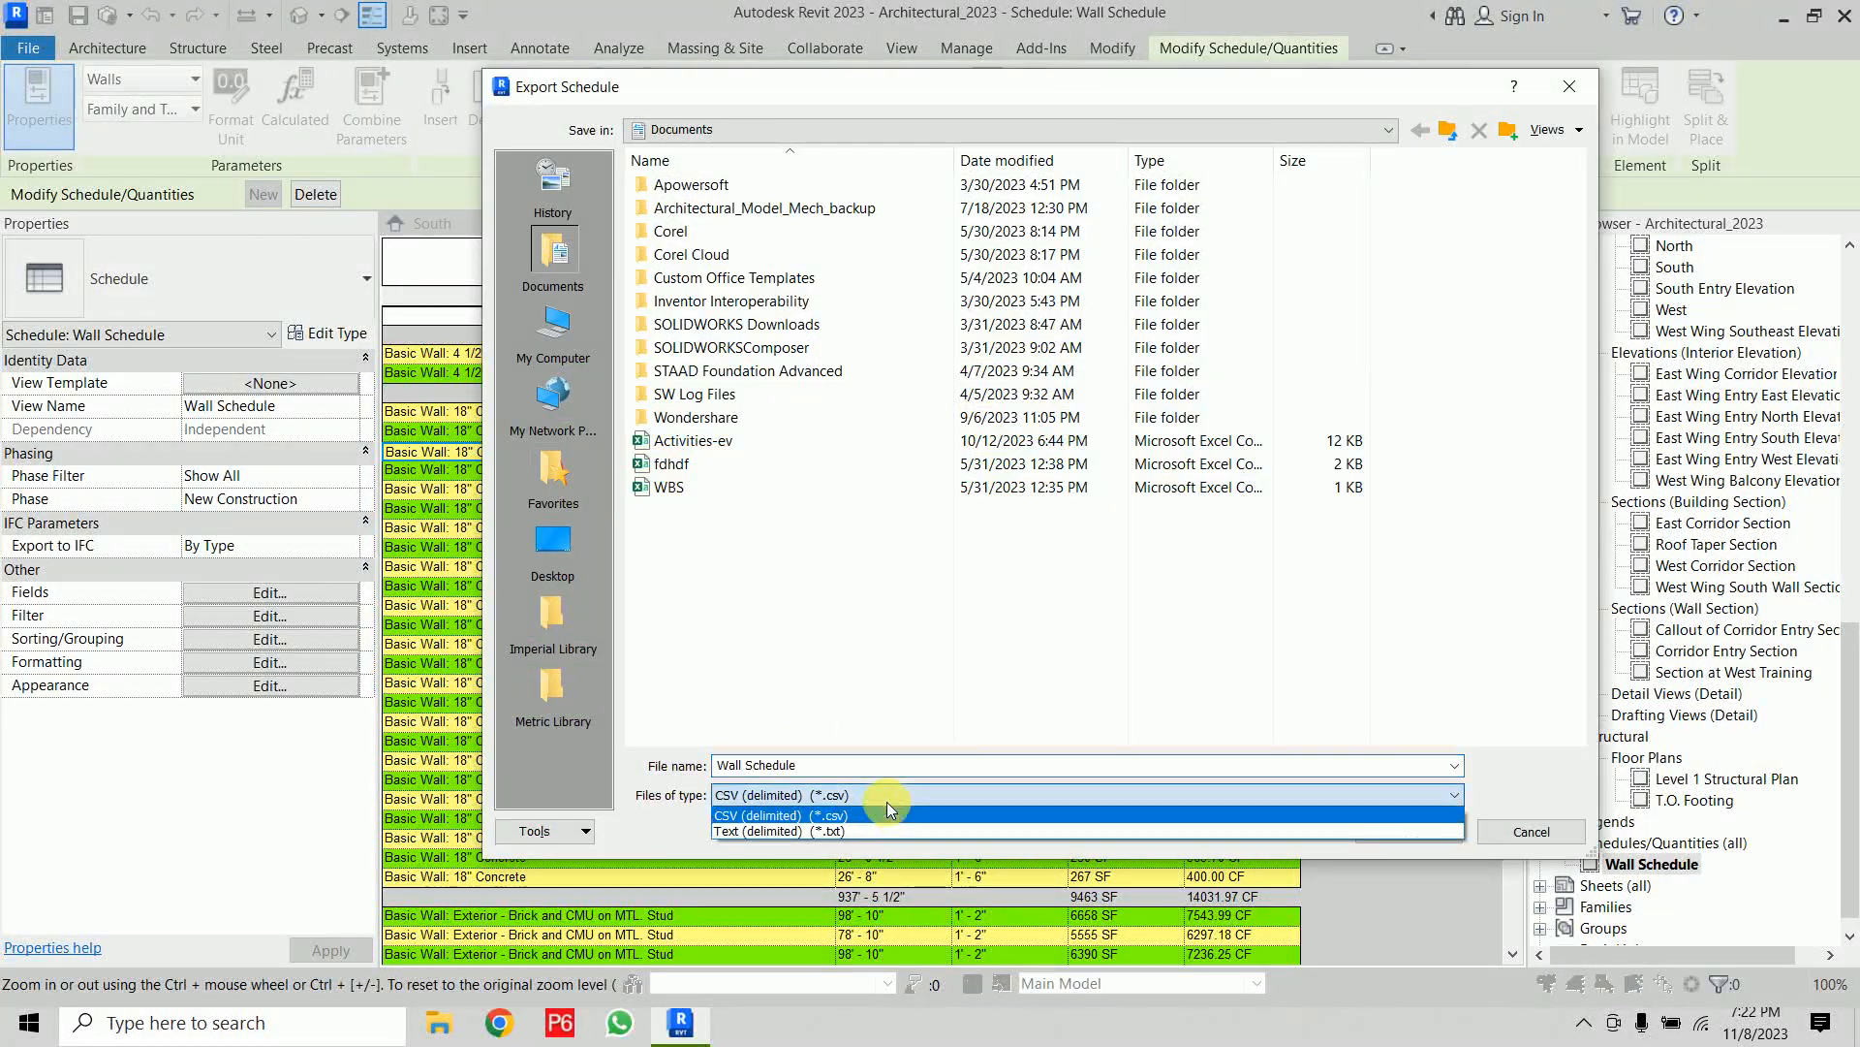
{"action": "left_click", "coordinate": [886, 801]}
{"action": "left_click", "coordinate": [553, 543]}
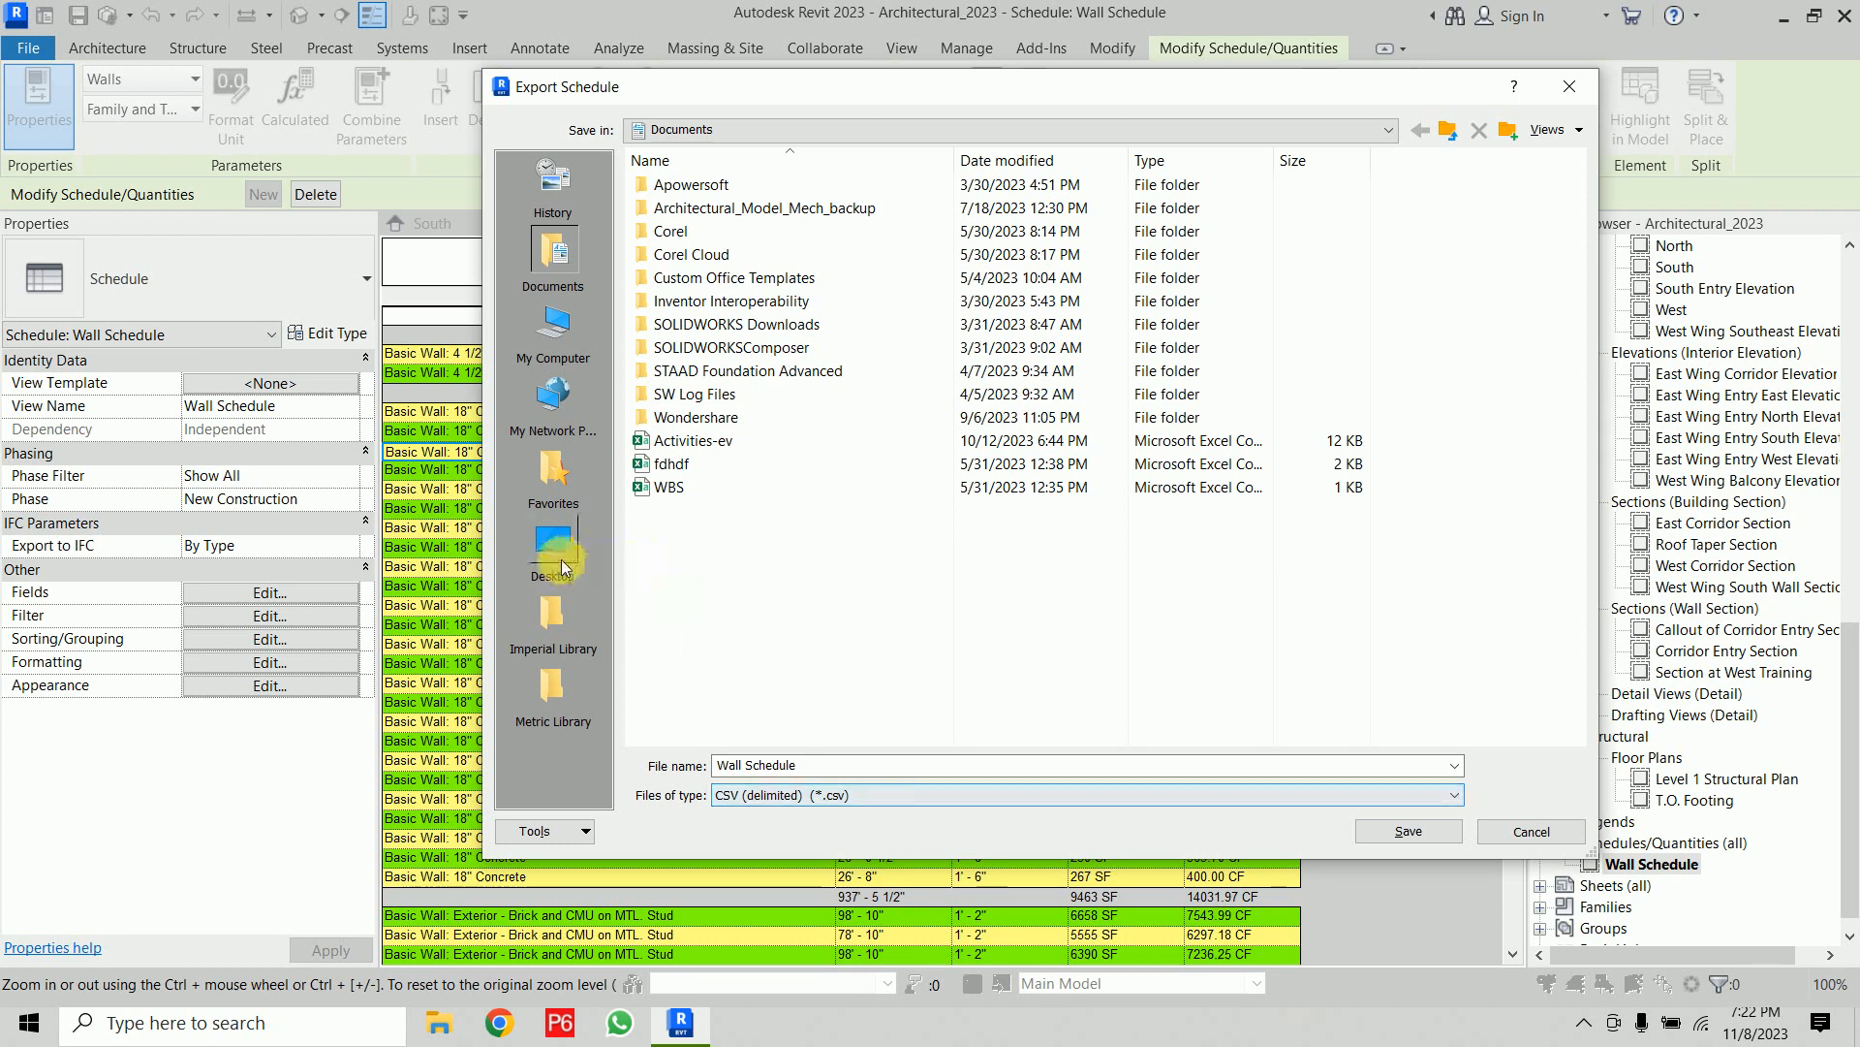
{"action": "left_click", "coordinate": [1438, 831]}
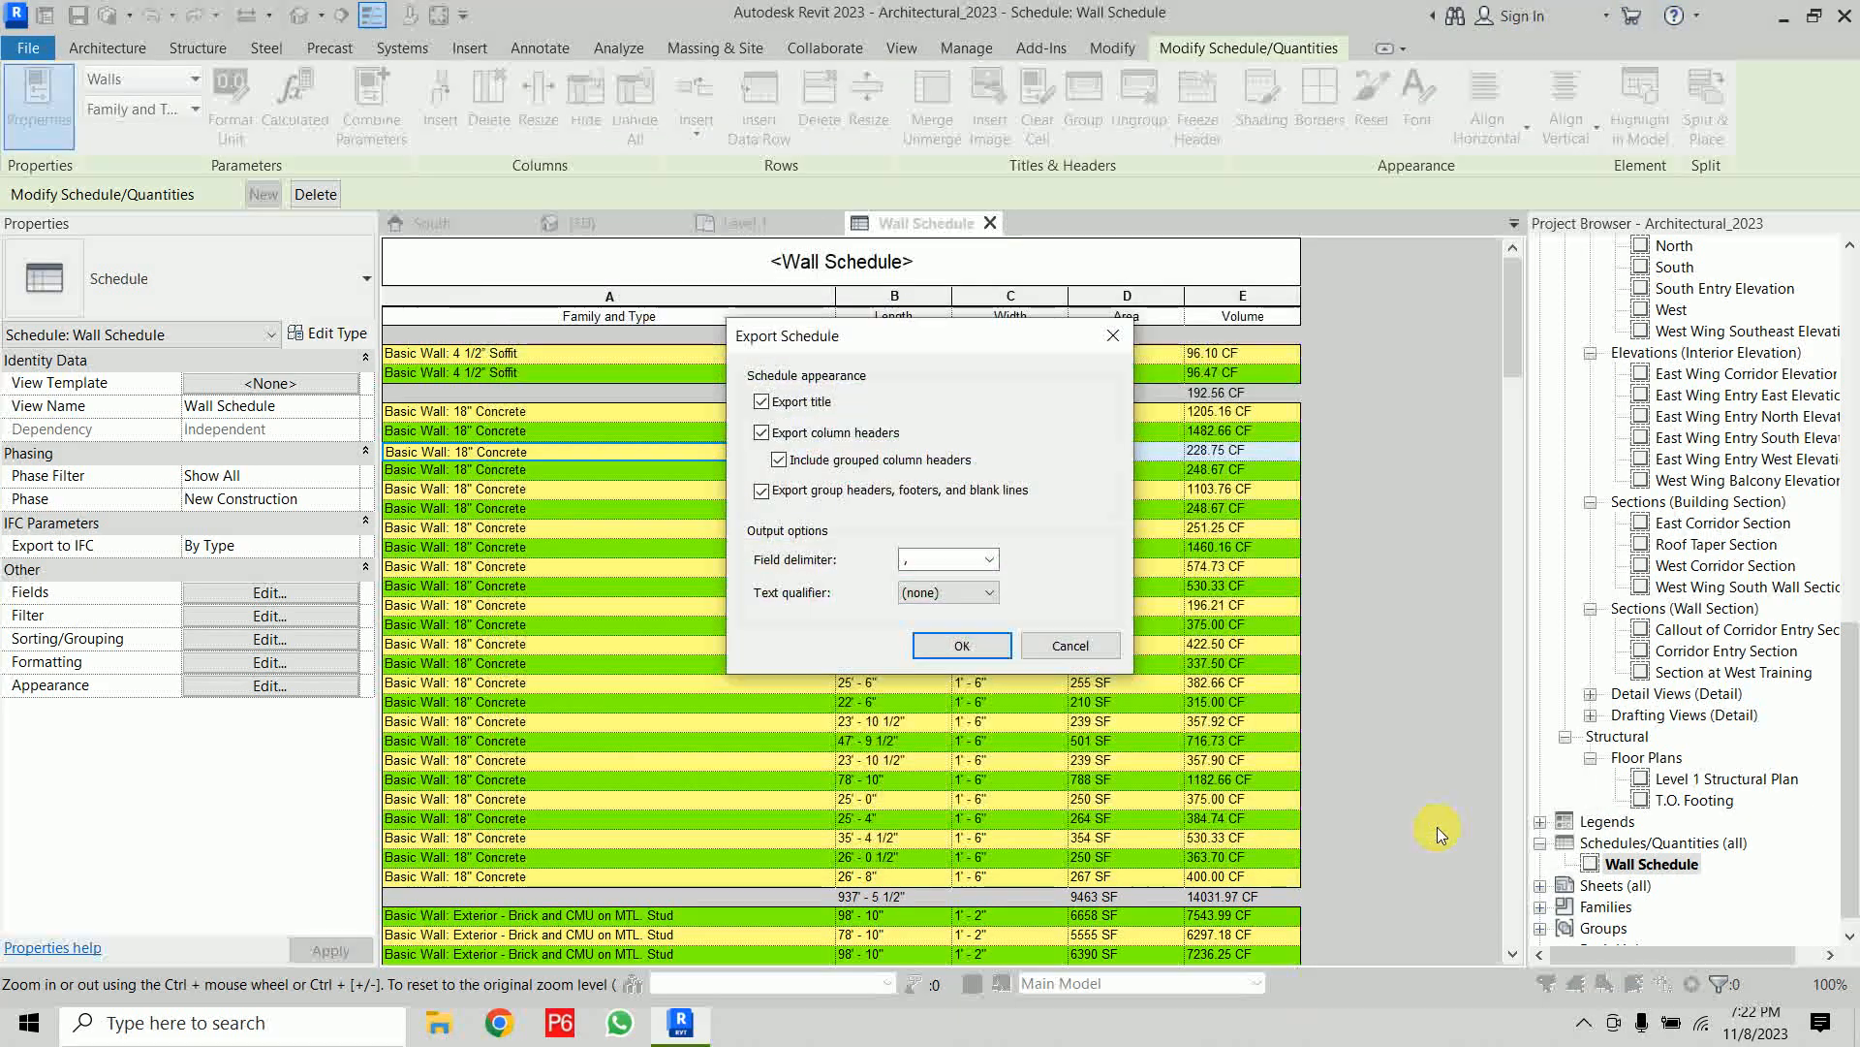
{"action": "left_click", "coordinate": [961, 647]}
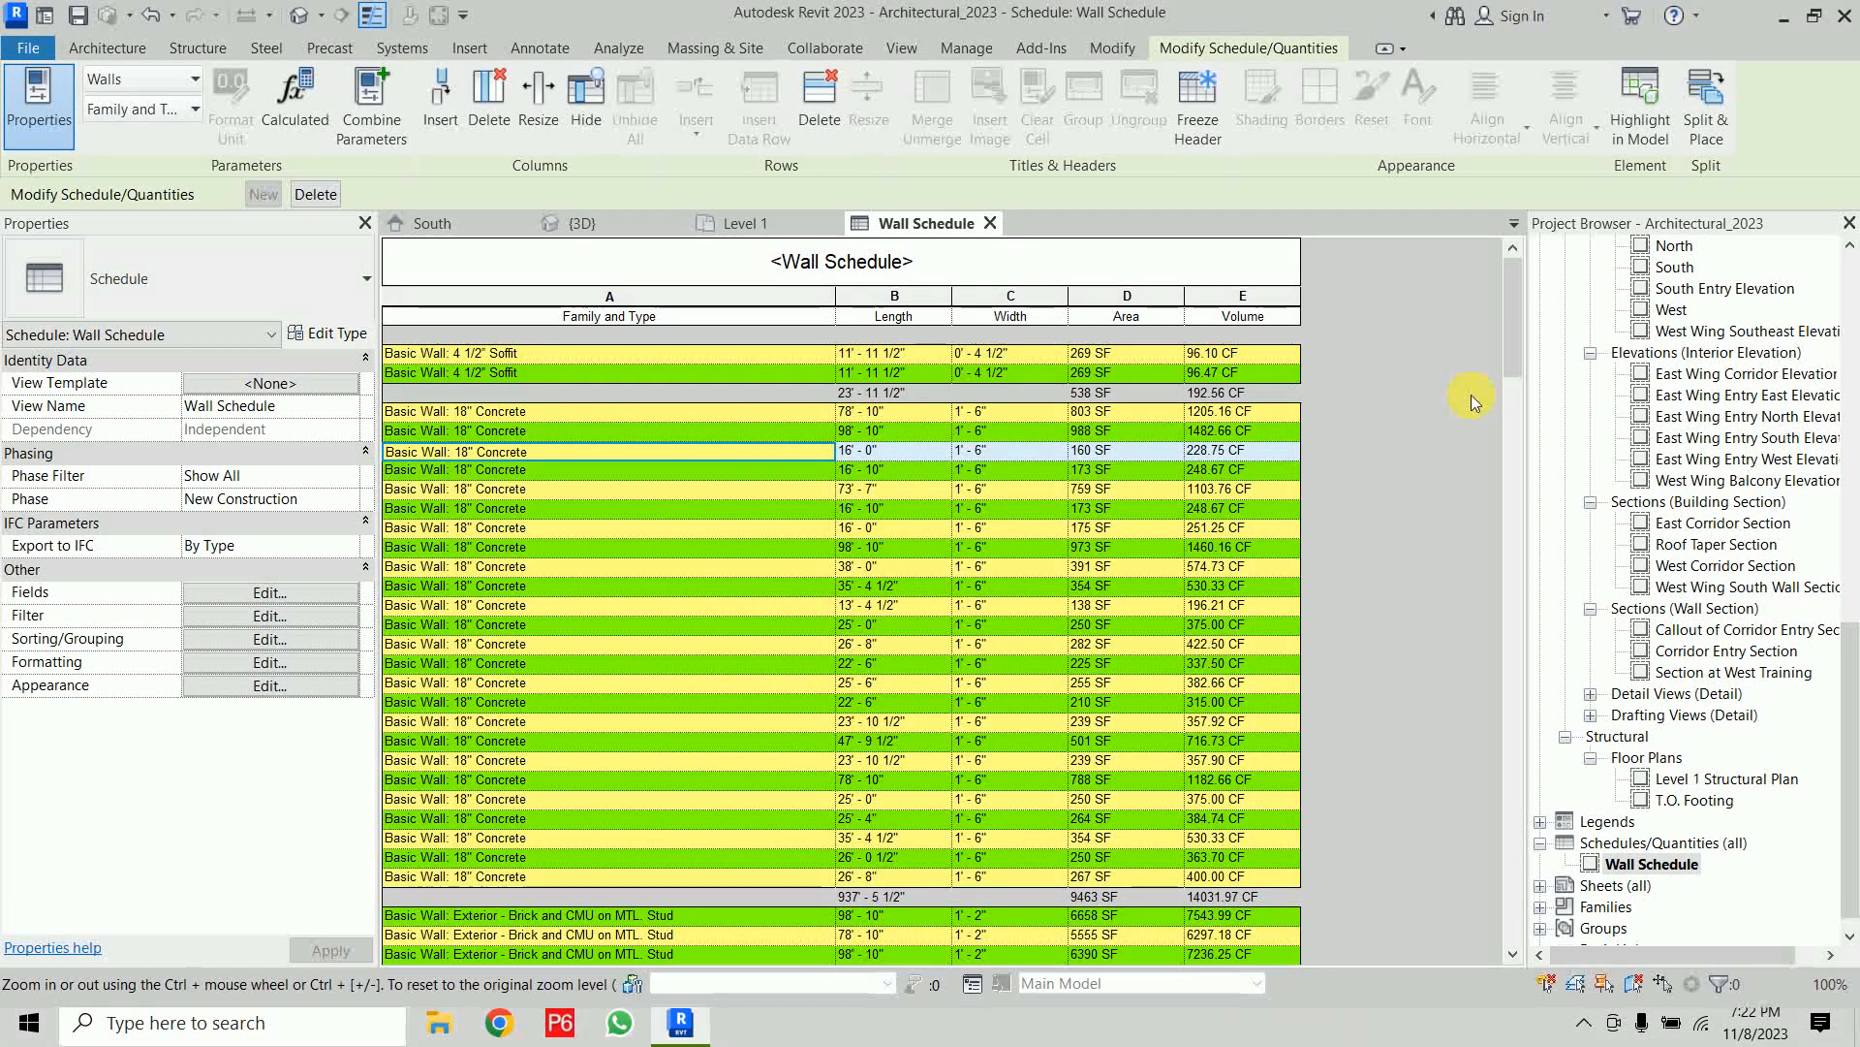
Switch to the desktop, open the exported Wall Schedule file in Excel to check its contents, and close it
{"action": "left_click", "coordinate": [1785, 17]}
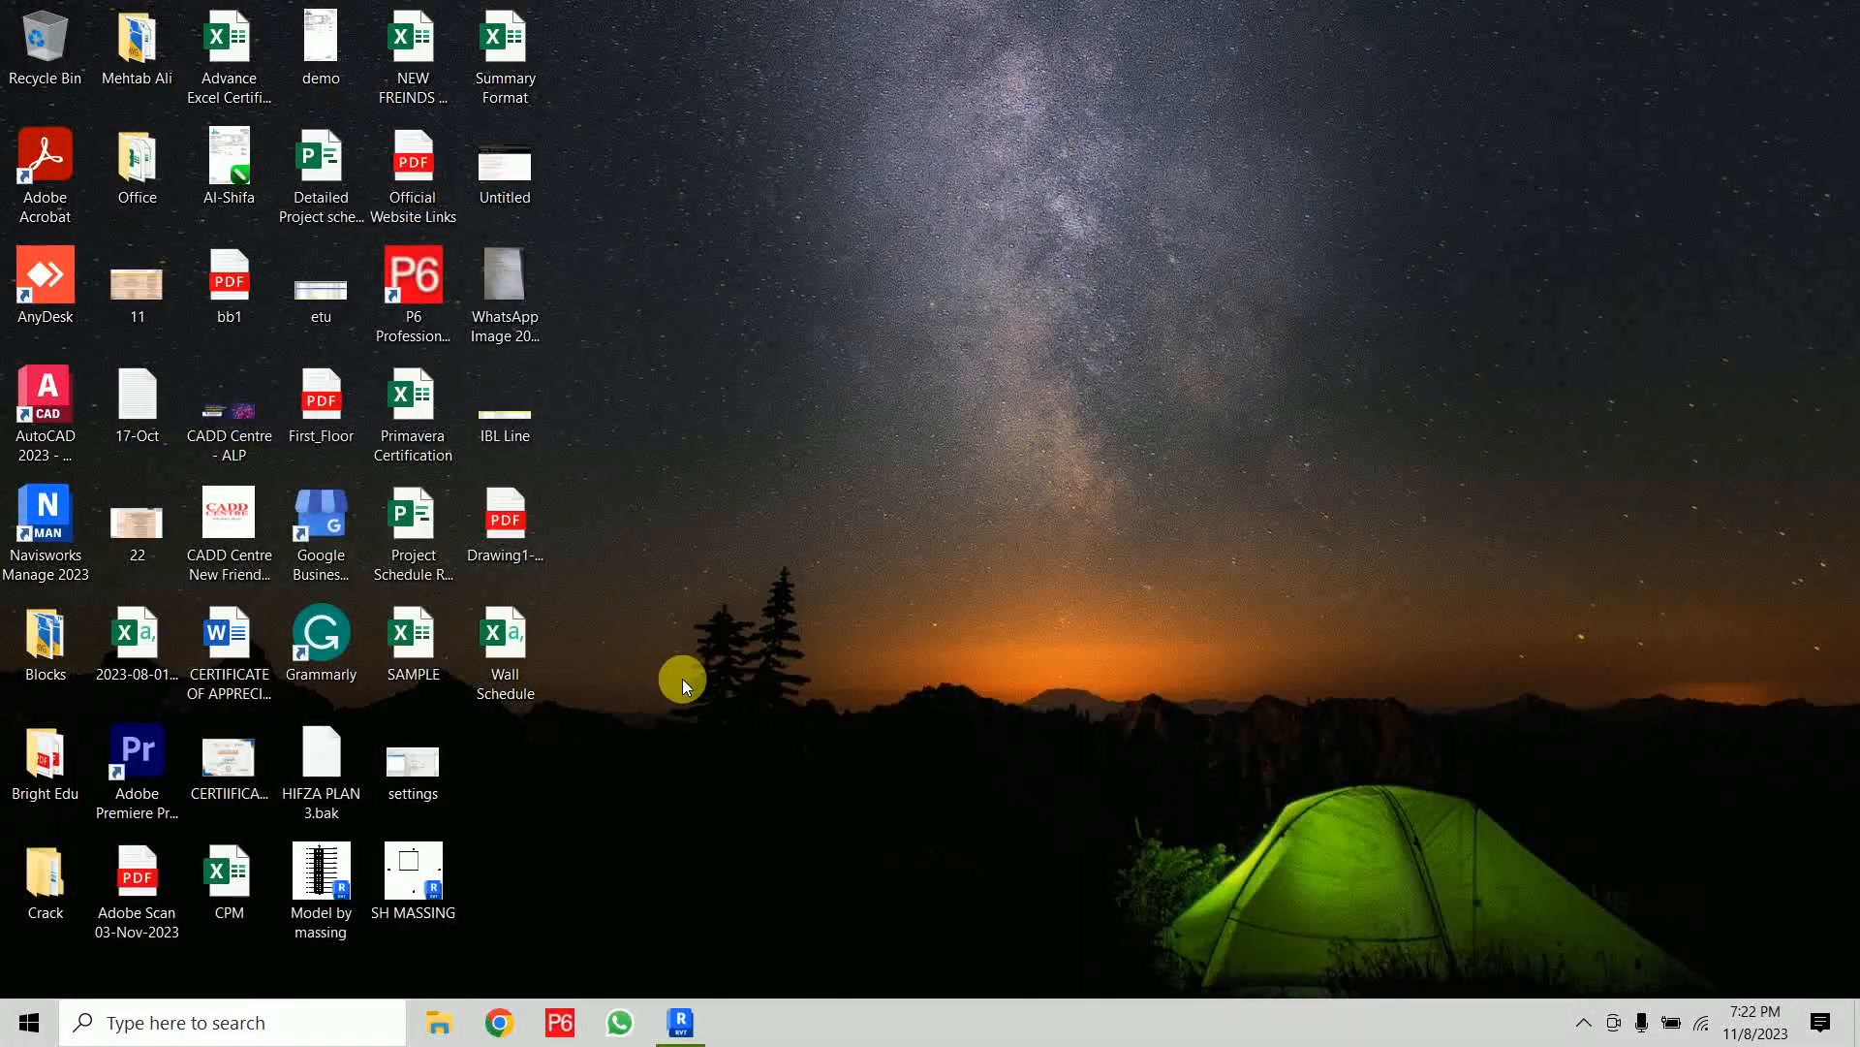
{"action": "left_click", "coordinate": [525, 651]}
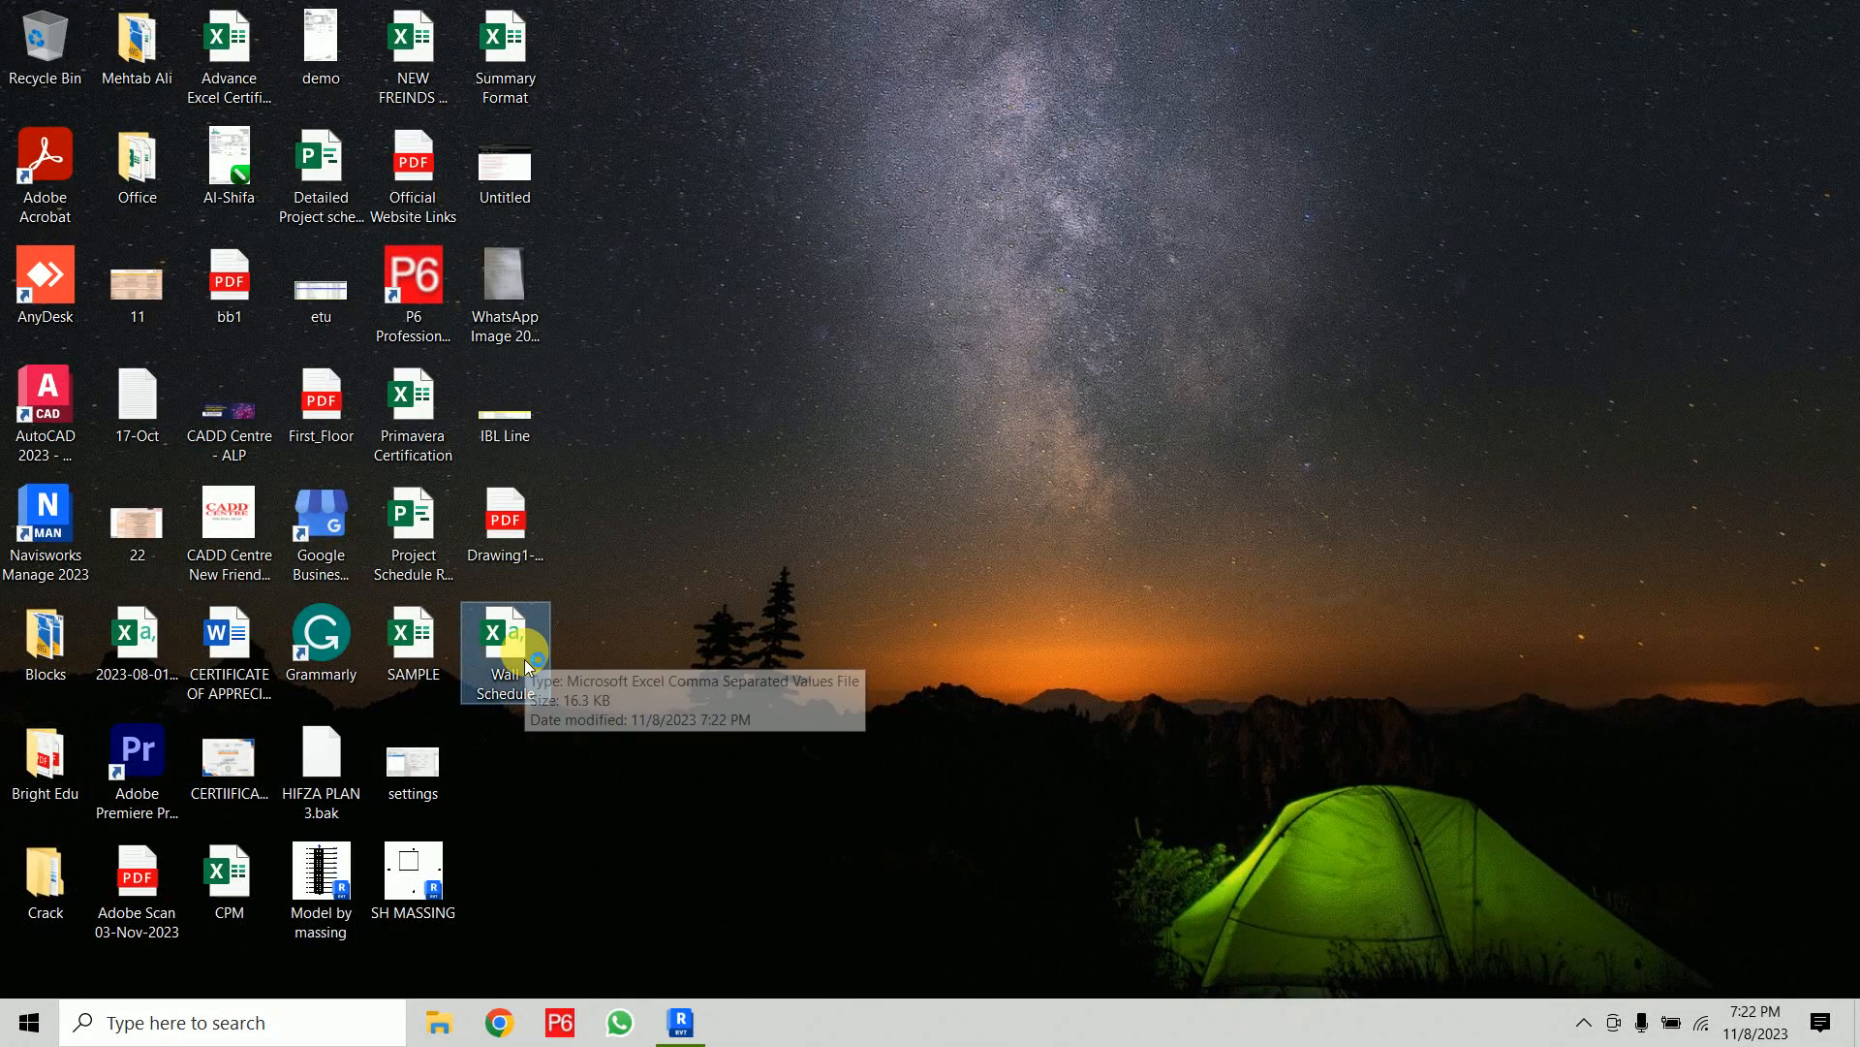
{"action": "double_click", "coordinate": [536, 651]}
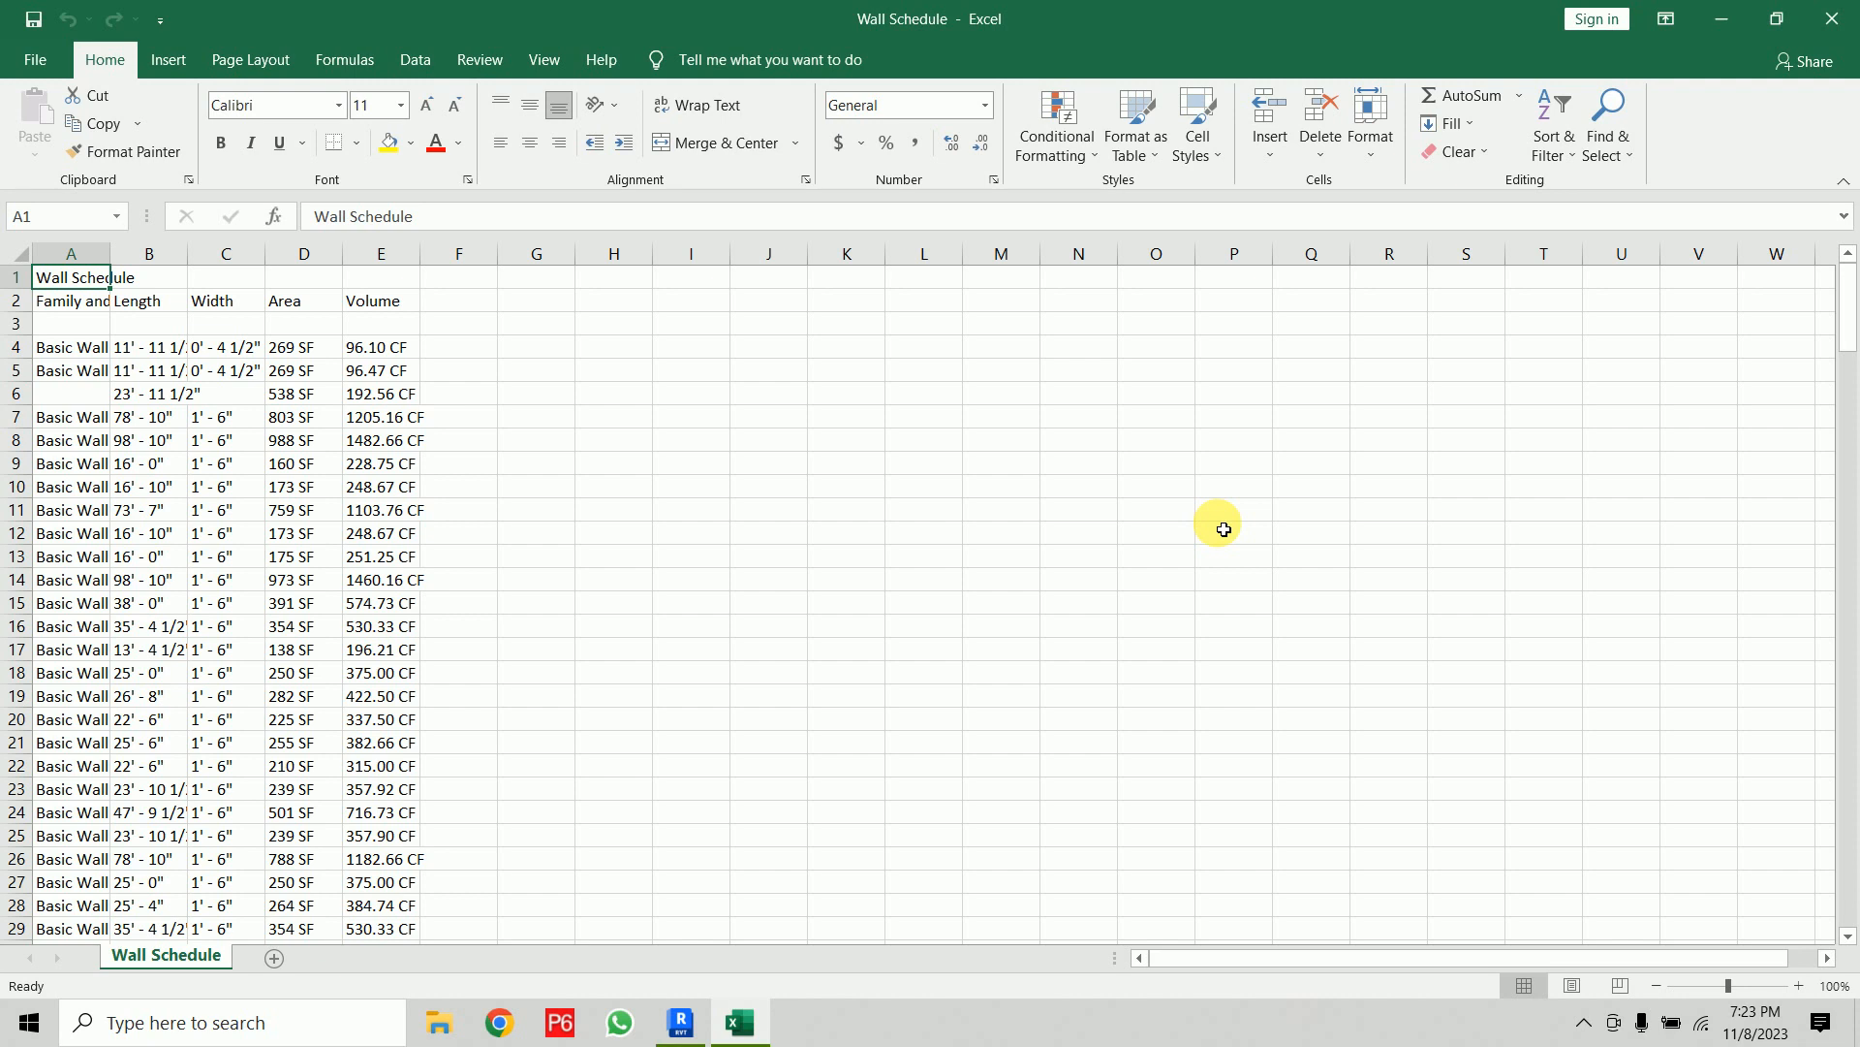
{"action": "left_click", "coordinate": [1831, 19]}
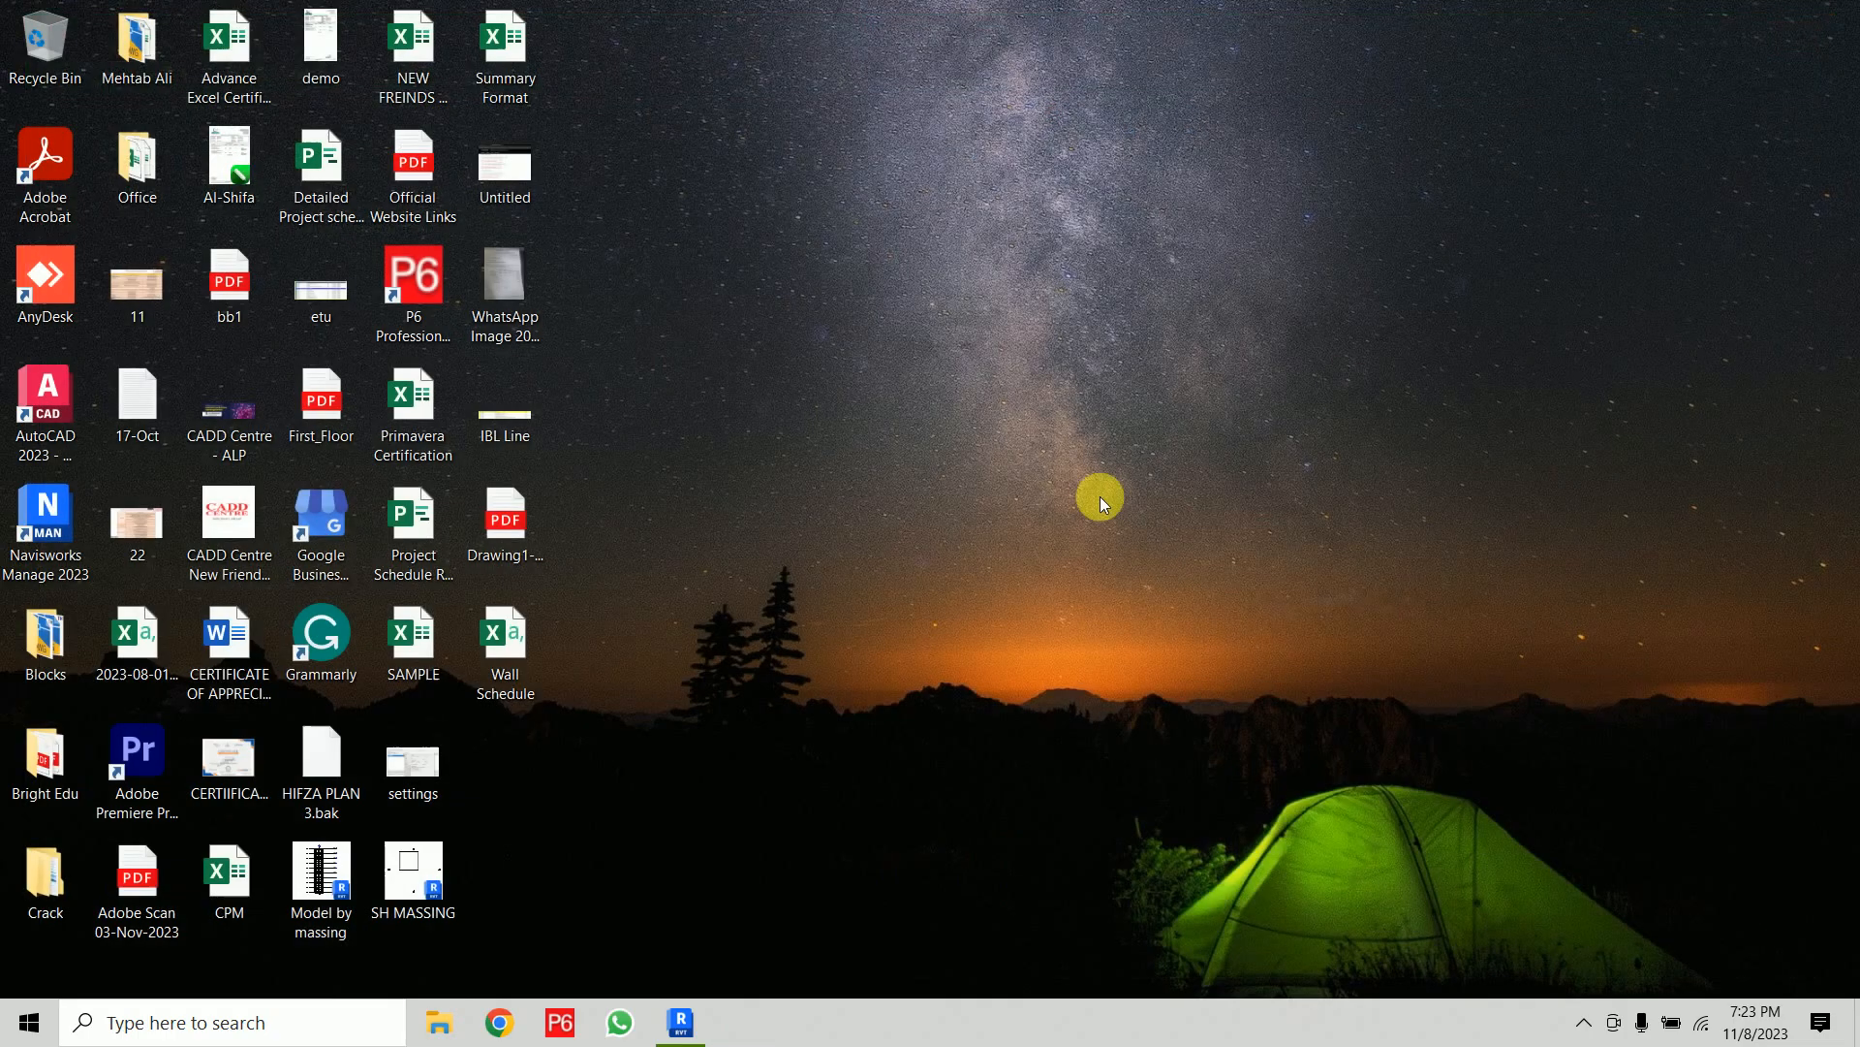
Switch back to Revit and open the Level 1 floor plan view
{"action": "left_click", "coordinate": [683, 1022]}
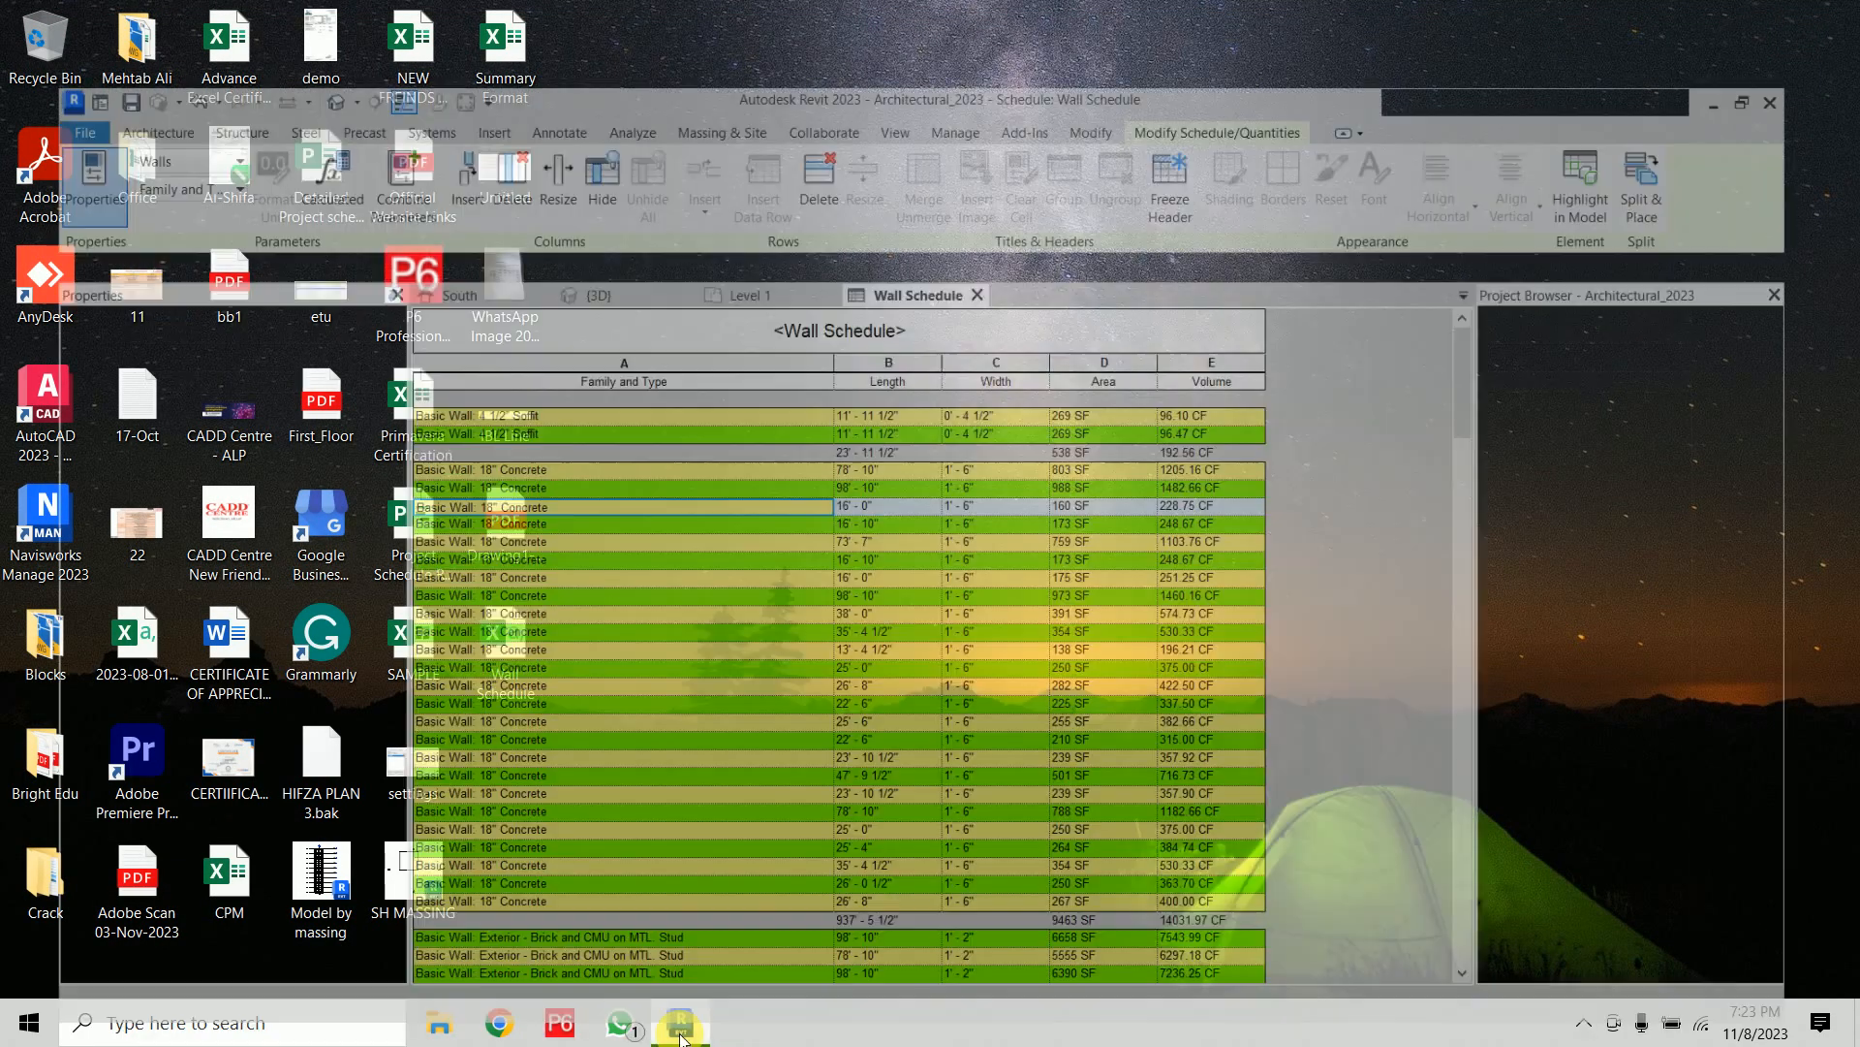
{"action": "scroll", "coordinate": [1696, 485], "scroll_direction": "up", "scroll_amount": 10}
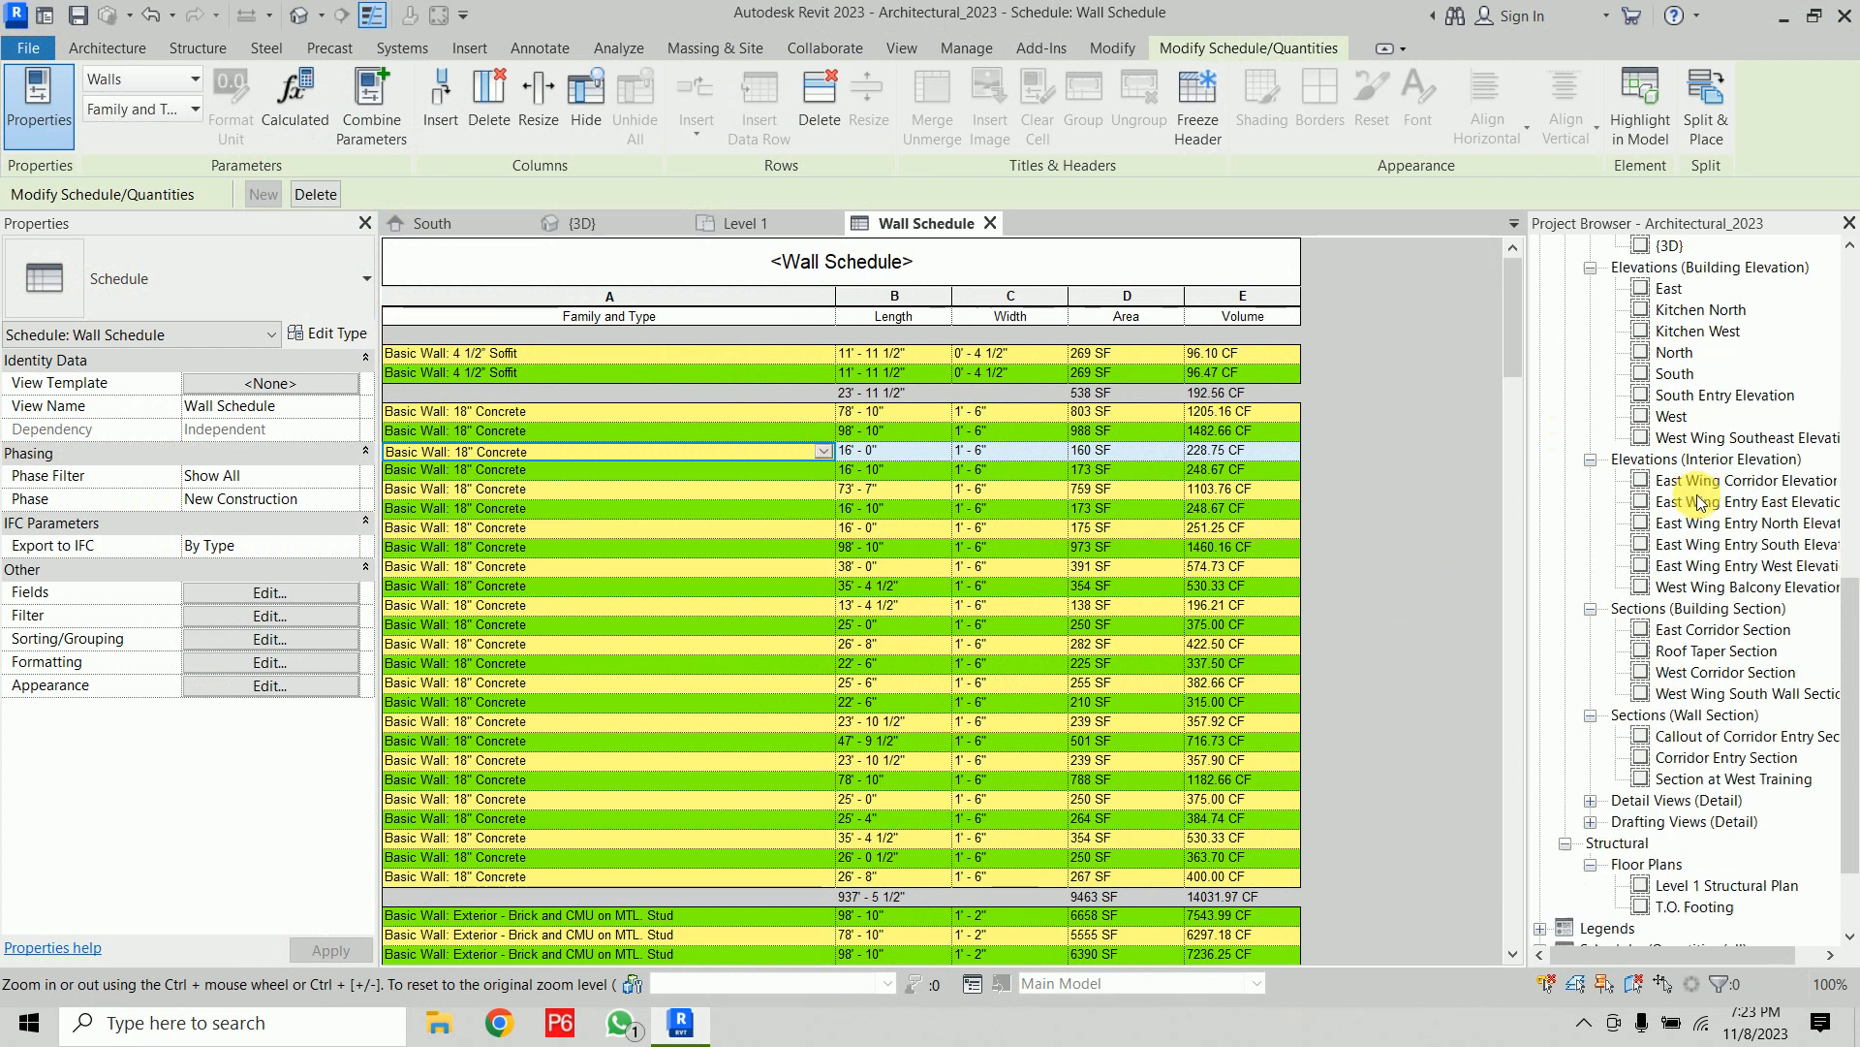
{"action": "scroll", "coordinate": [1698, 502], "scroll_direction": "up", "scroll_amount": 1}
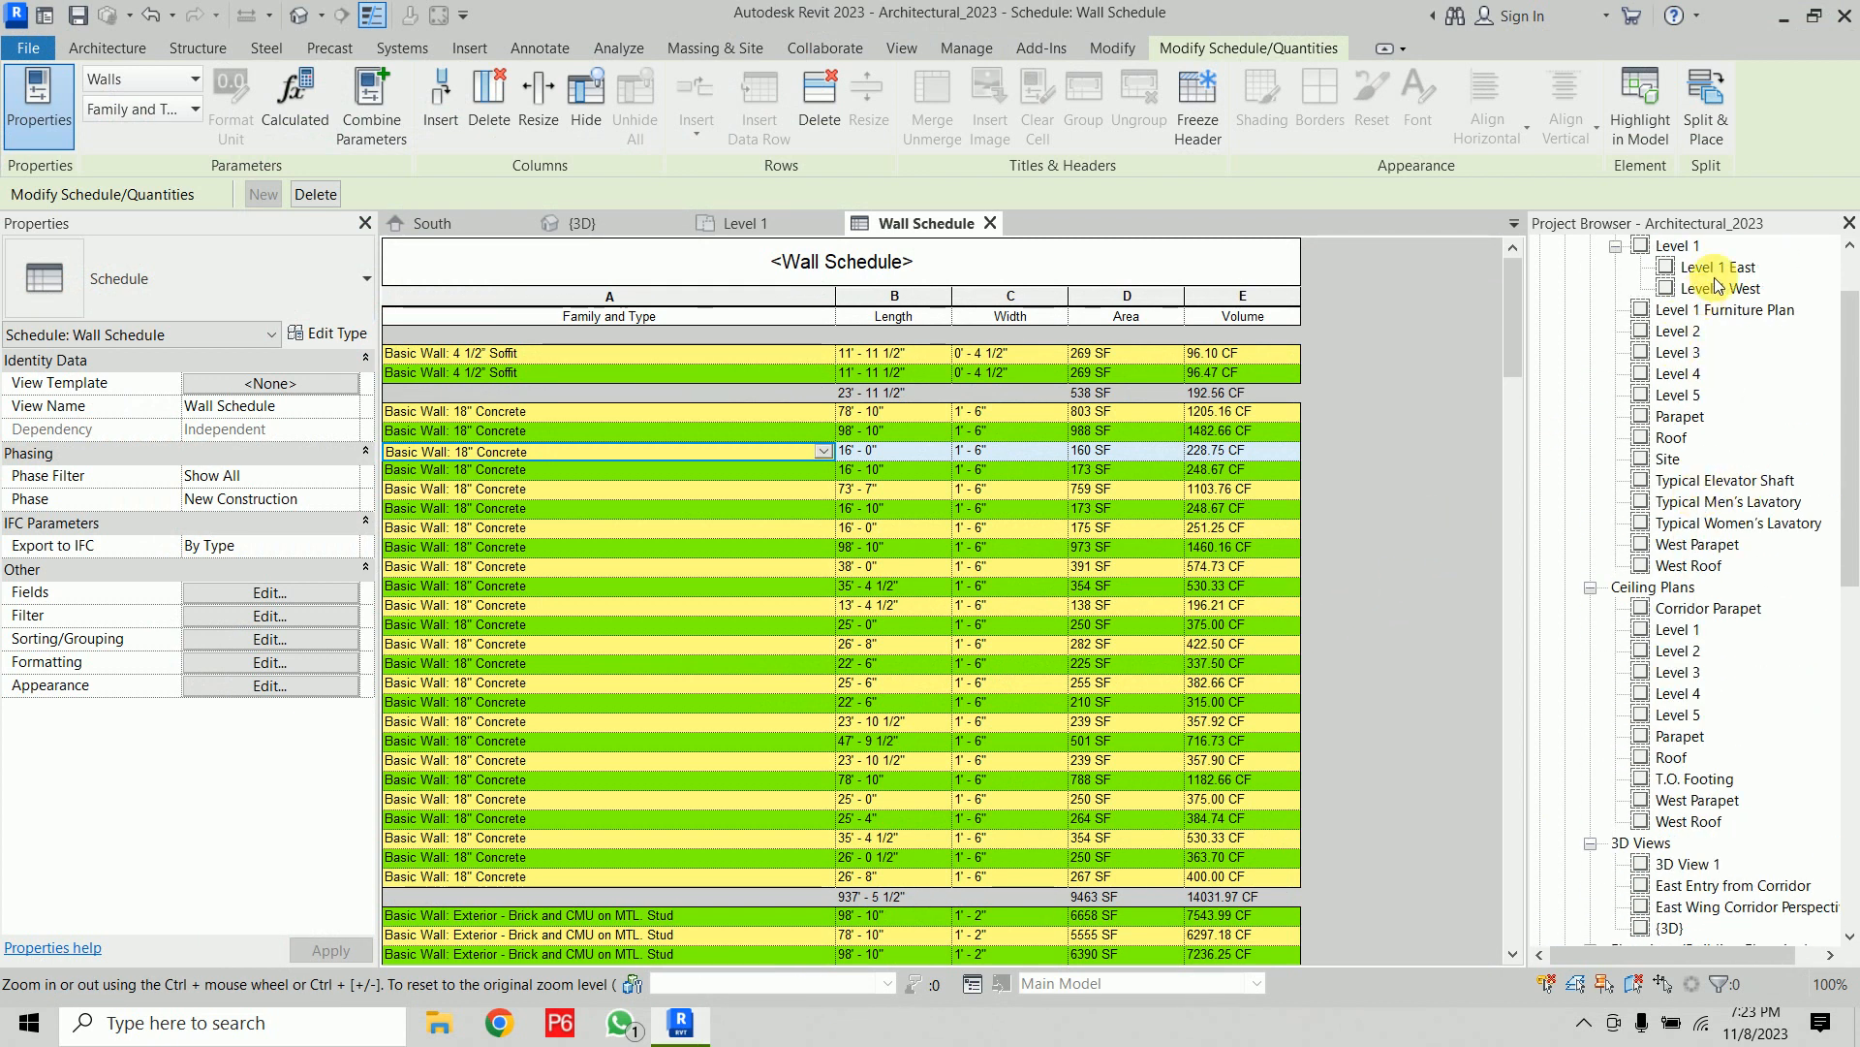
{"action": "double_click", "coordinate": [1686, 250]}
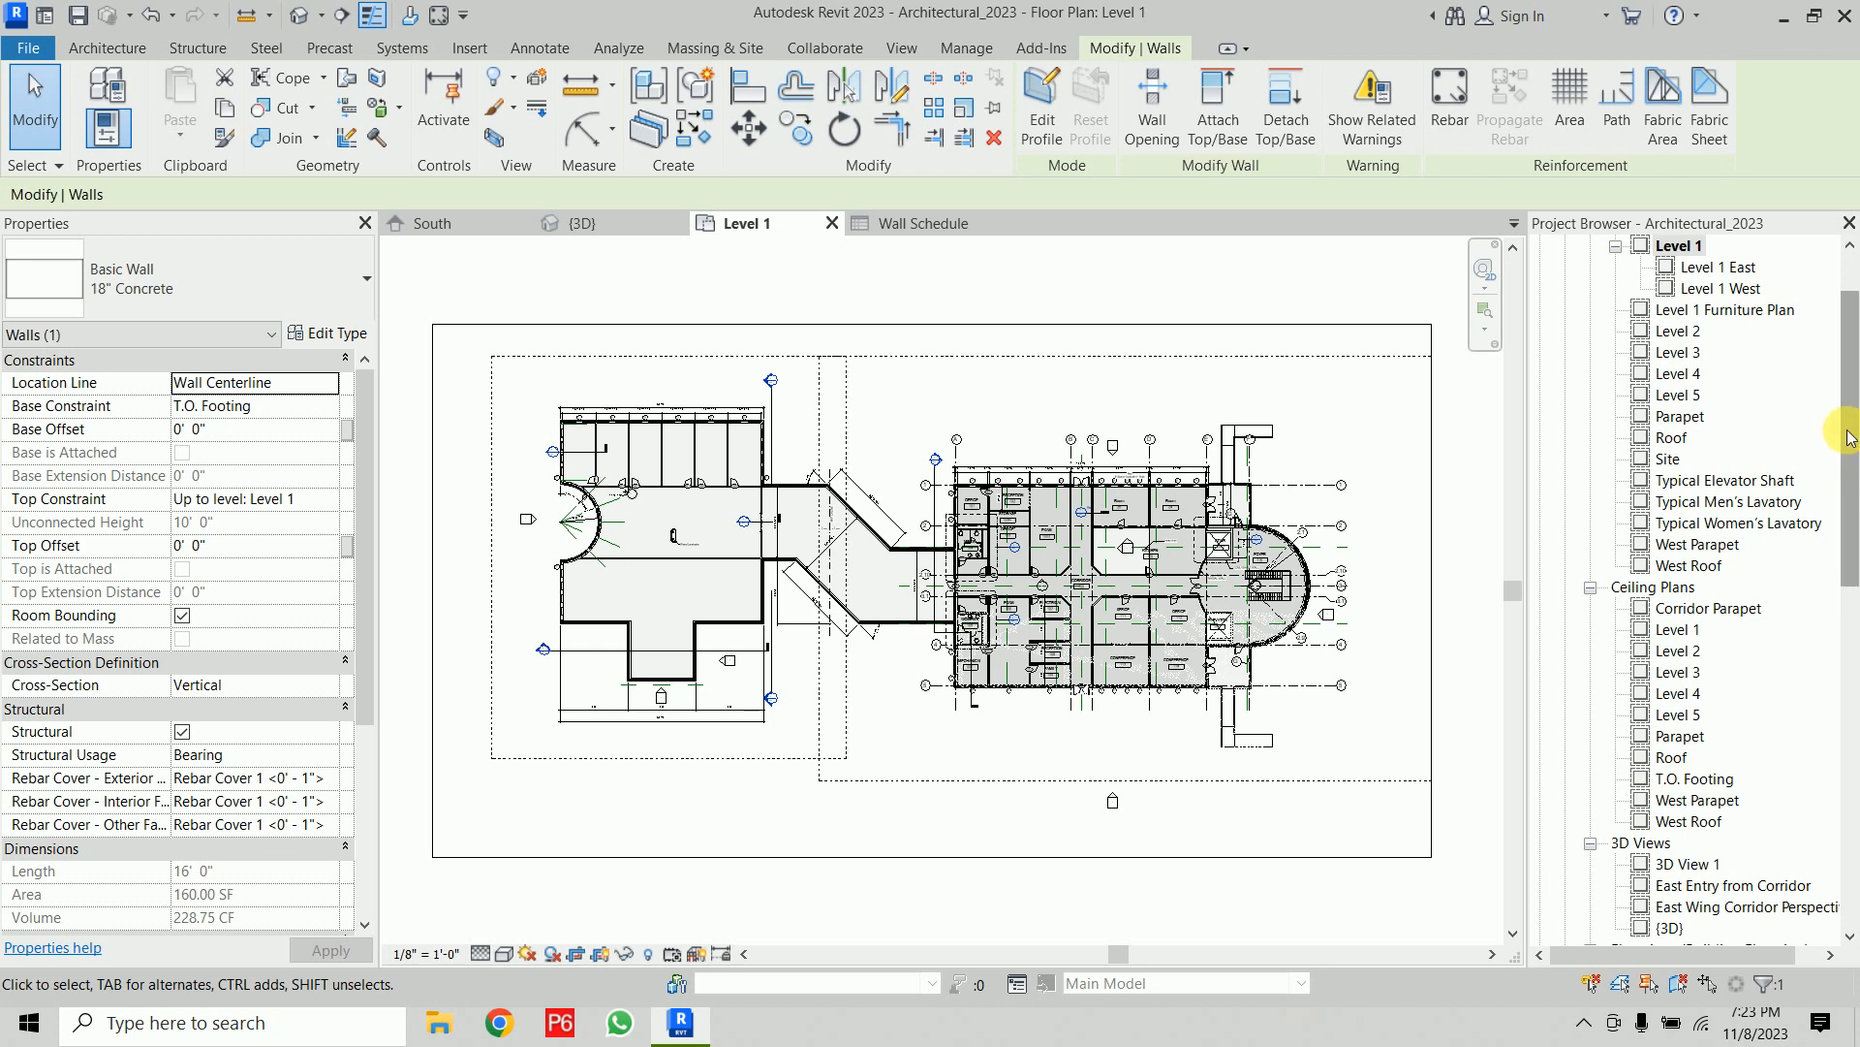
Start a new Schedule/Quantities for the Doors category in the New Construction phase
{"action": "left_click", "coordinate": [894, 52]}
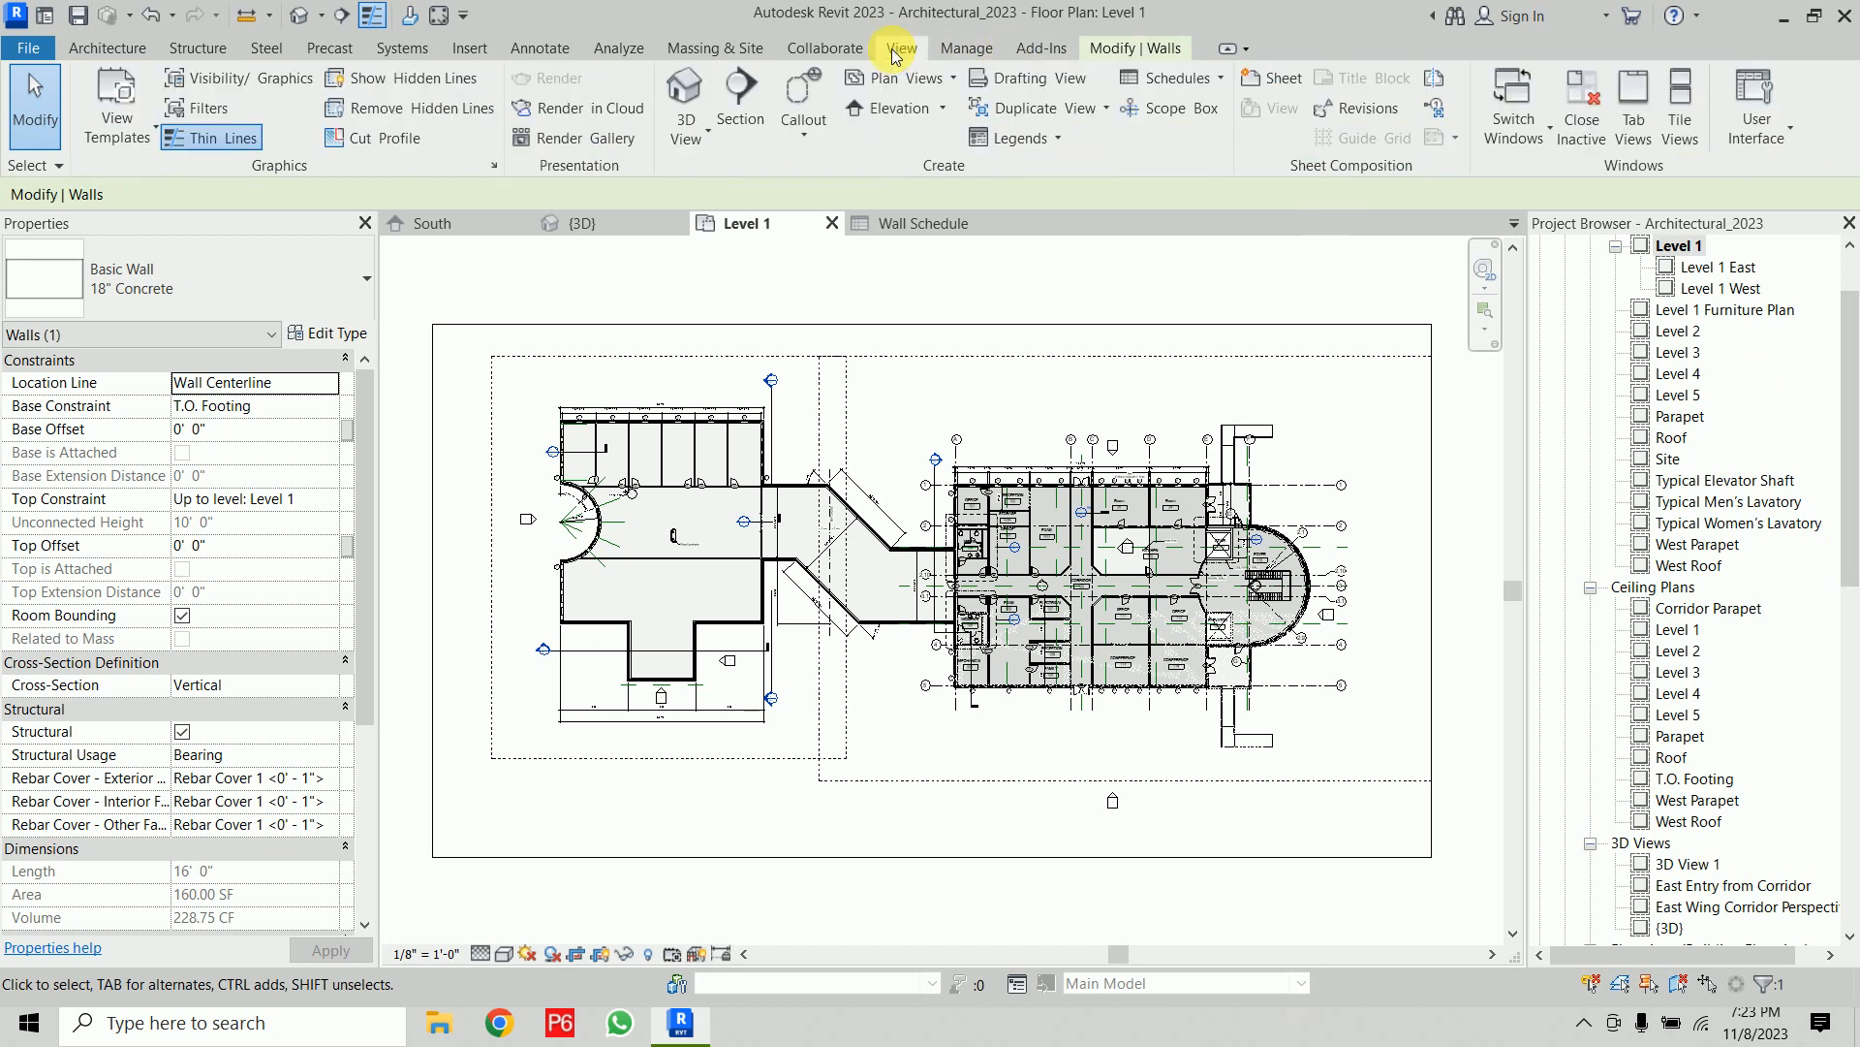
{"action": "left_click", "coordinate": [1199, 82]}
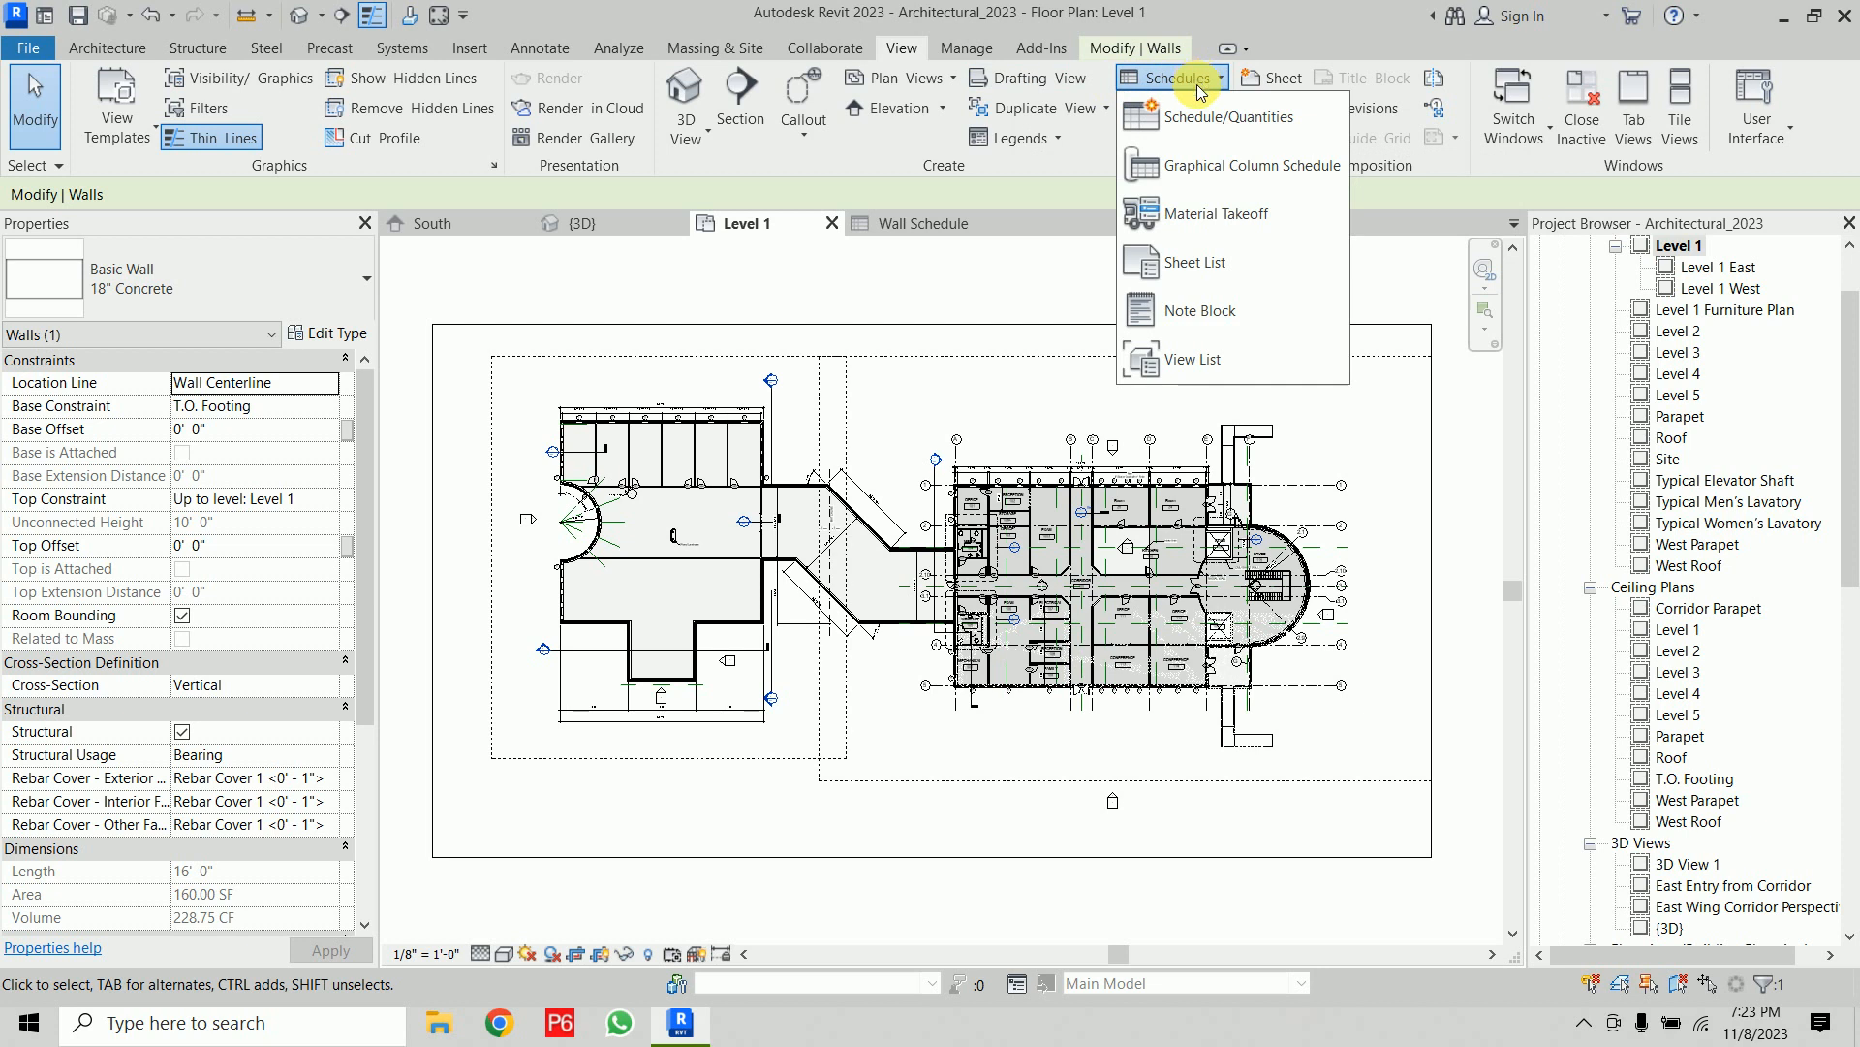
{"action": "left_click", "coordinate": [1223, 117]}
{"action": "scroll", "coordinate": [603, 603], "scroll_direction": "down", "scroll_amount": 5}
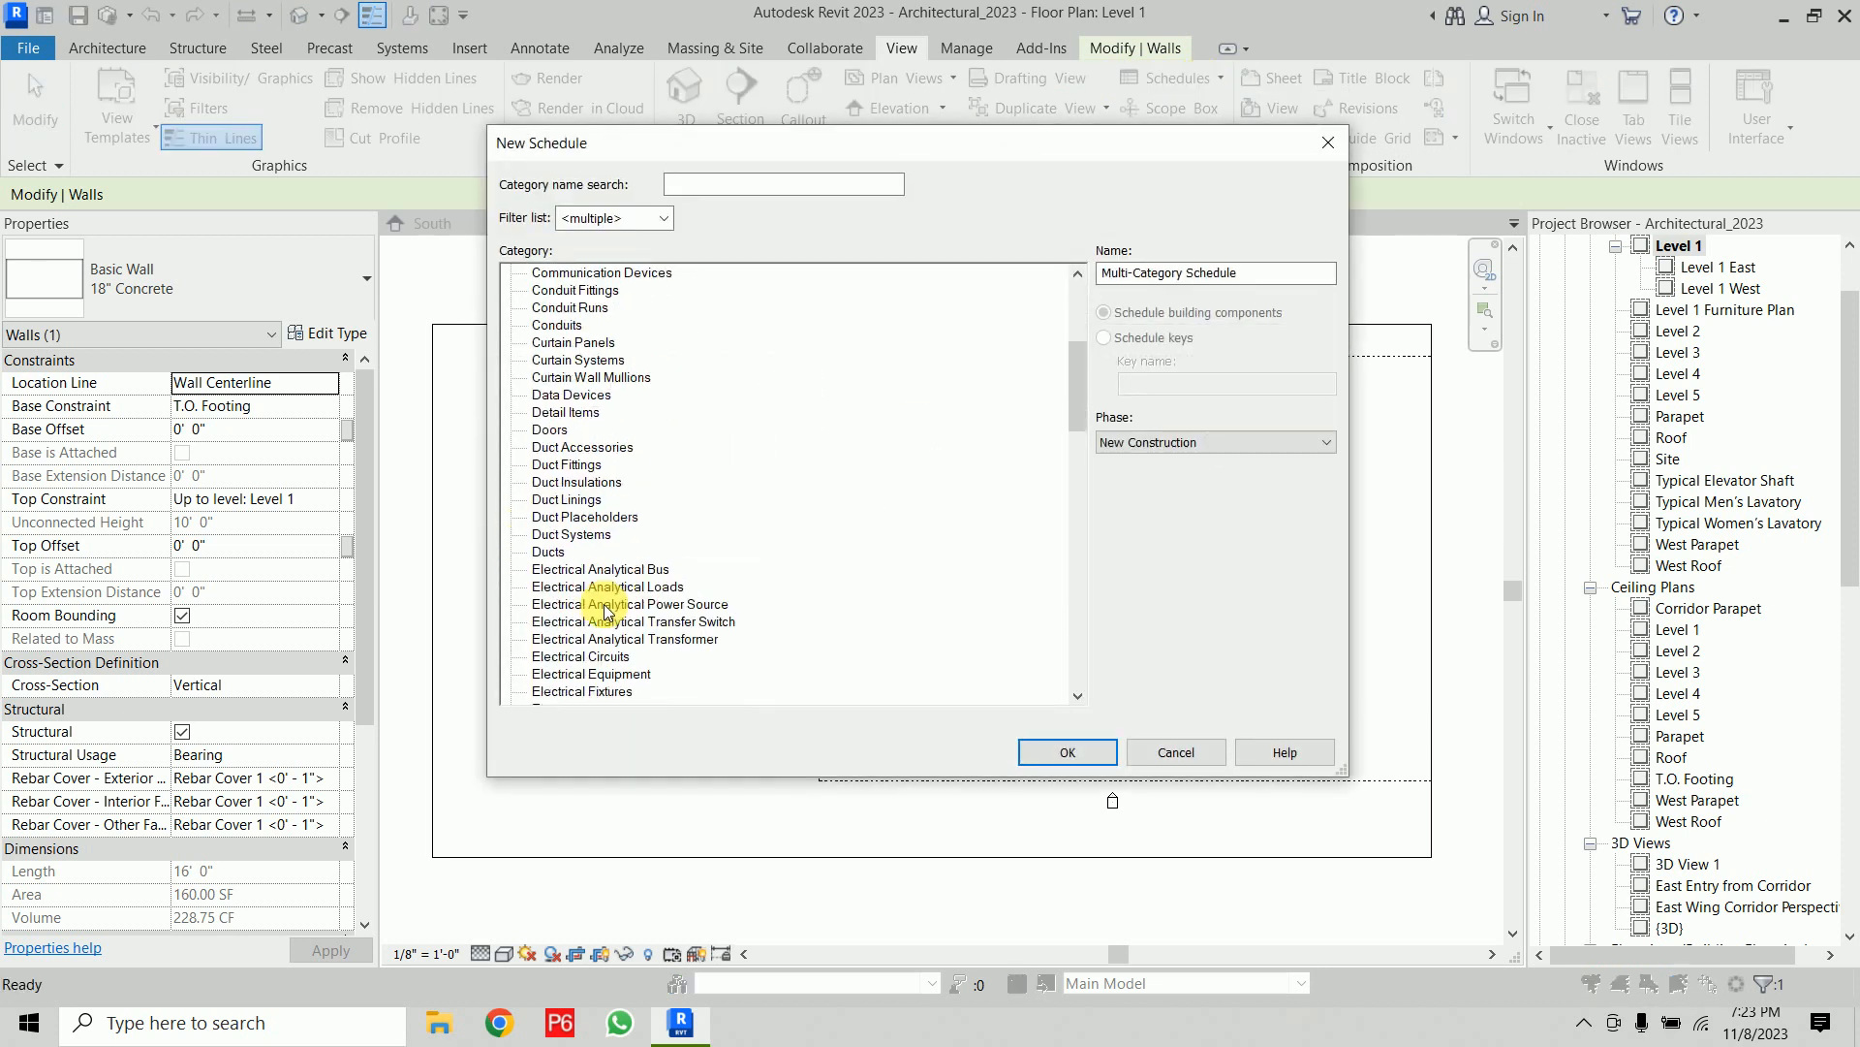
{"action": "left_click", "coordinate": [549, 429]}
{"action": "left_click", "coordinate": [1066, 752]}
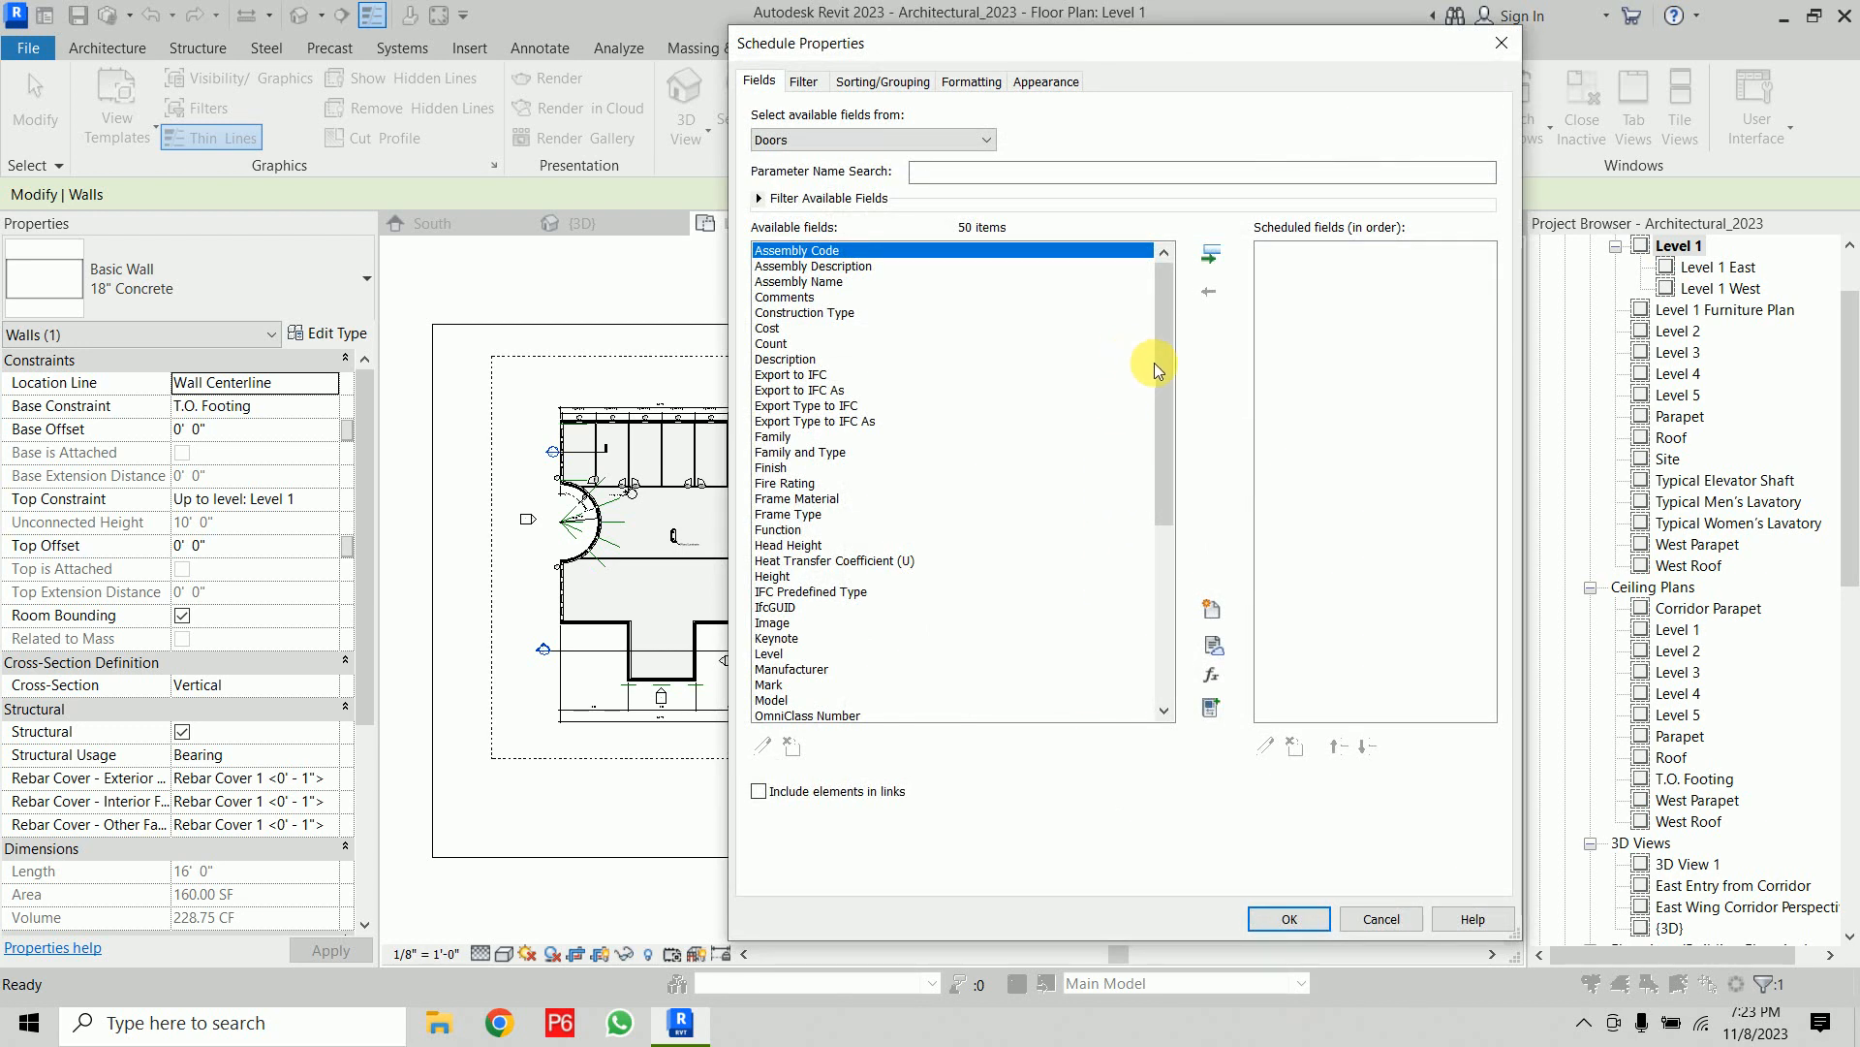
Add the Family and Type, Level and Width fields to the door schedule
{"action": "left_click", "coordinate": [801, 515]}
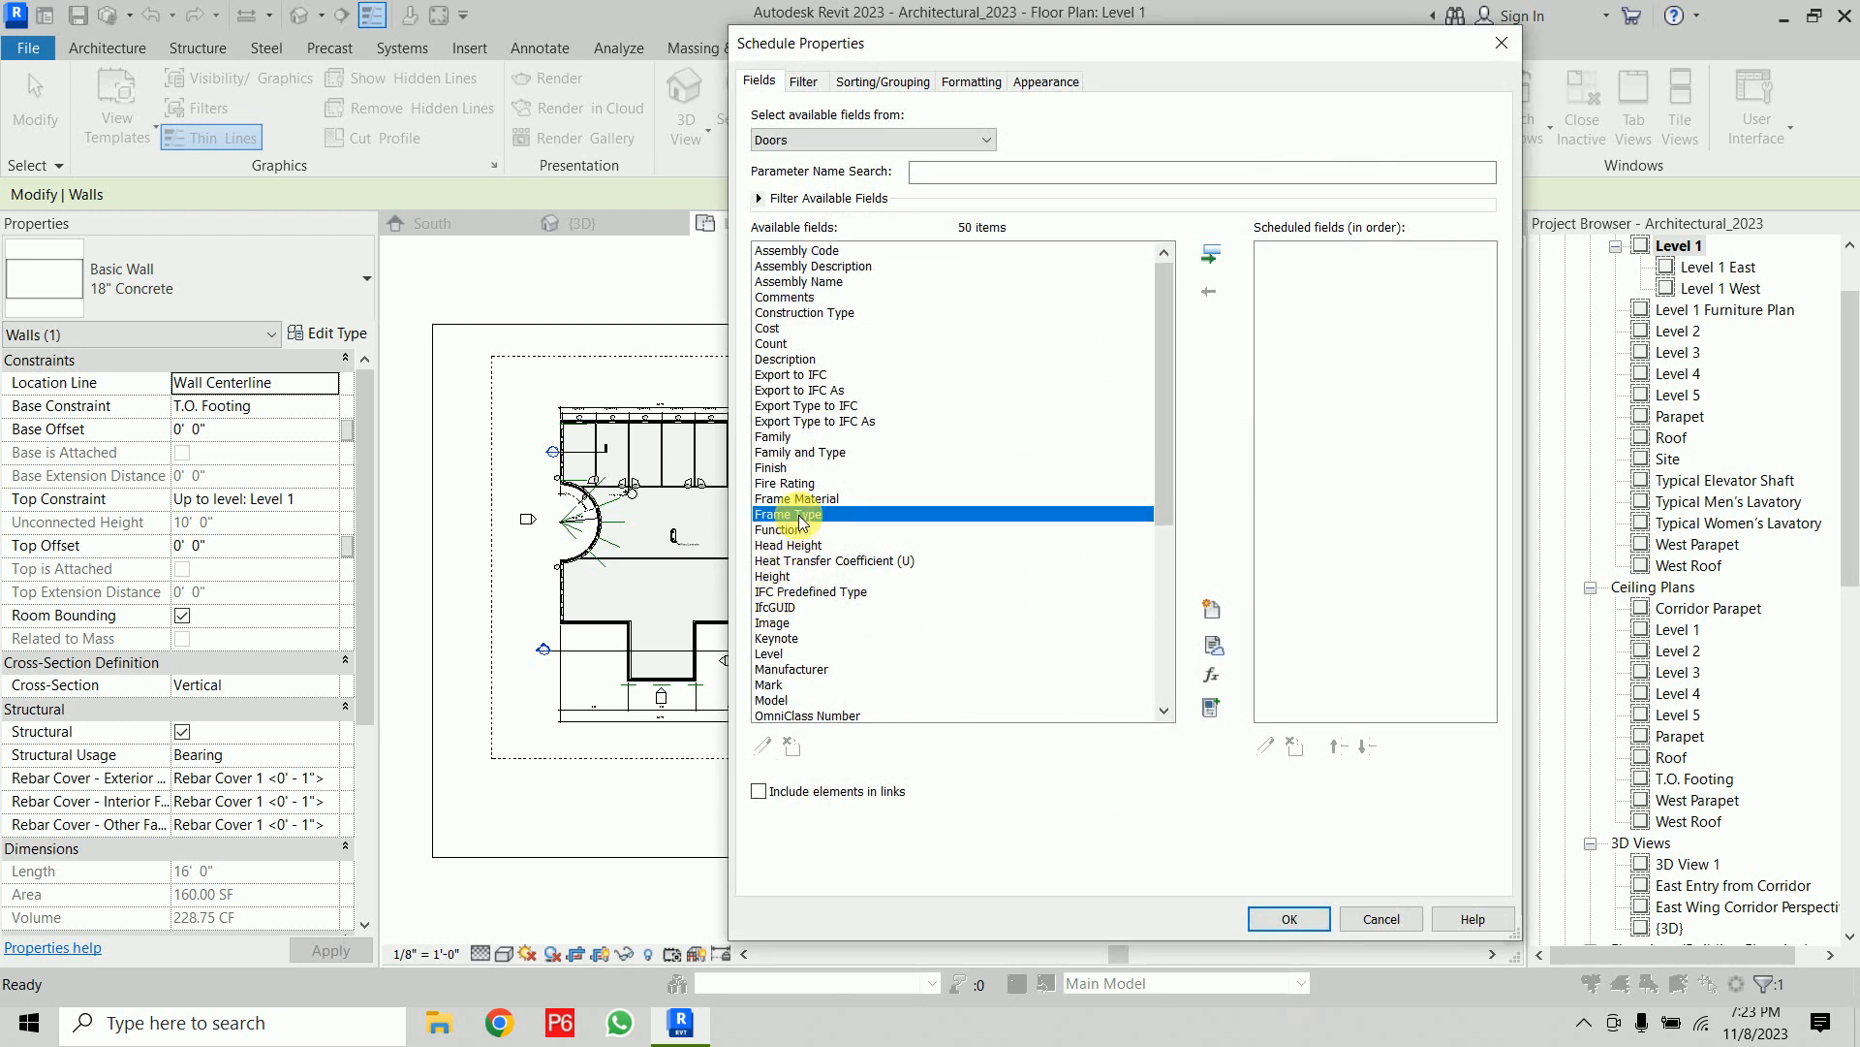
{"action": "left_click", "coordinate": [801, 452]}
{"action": "left_click", "coordinate": [1211, 254]}
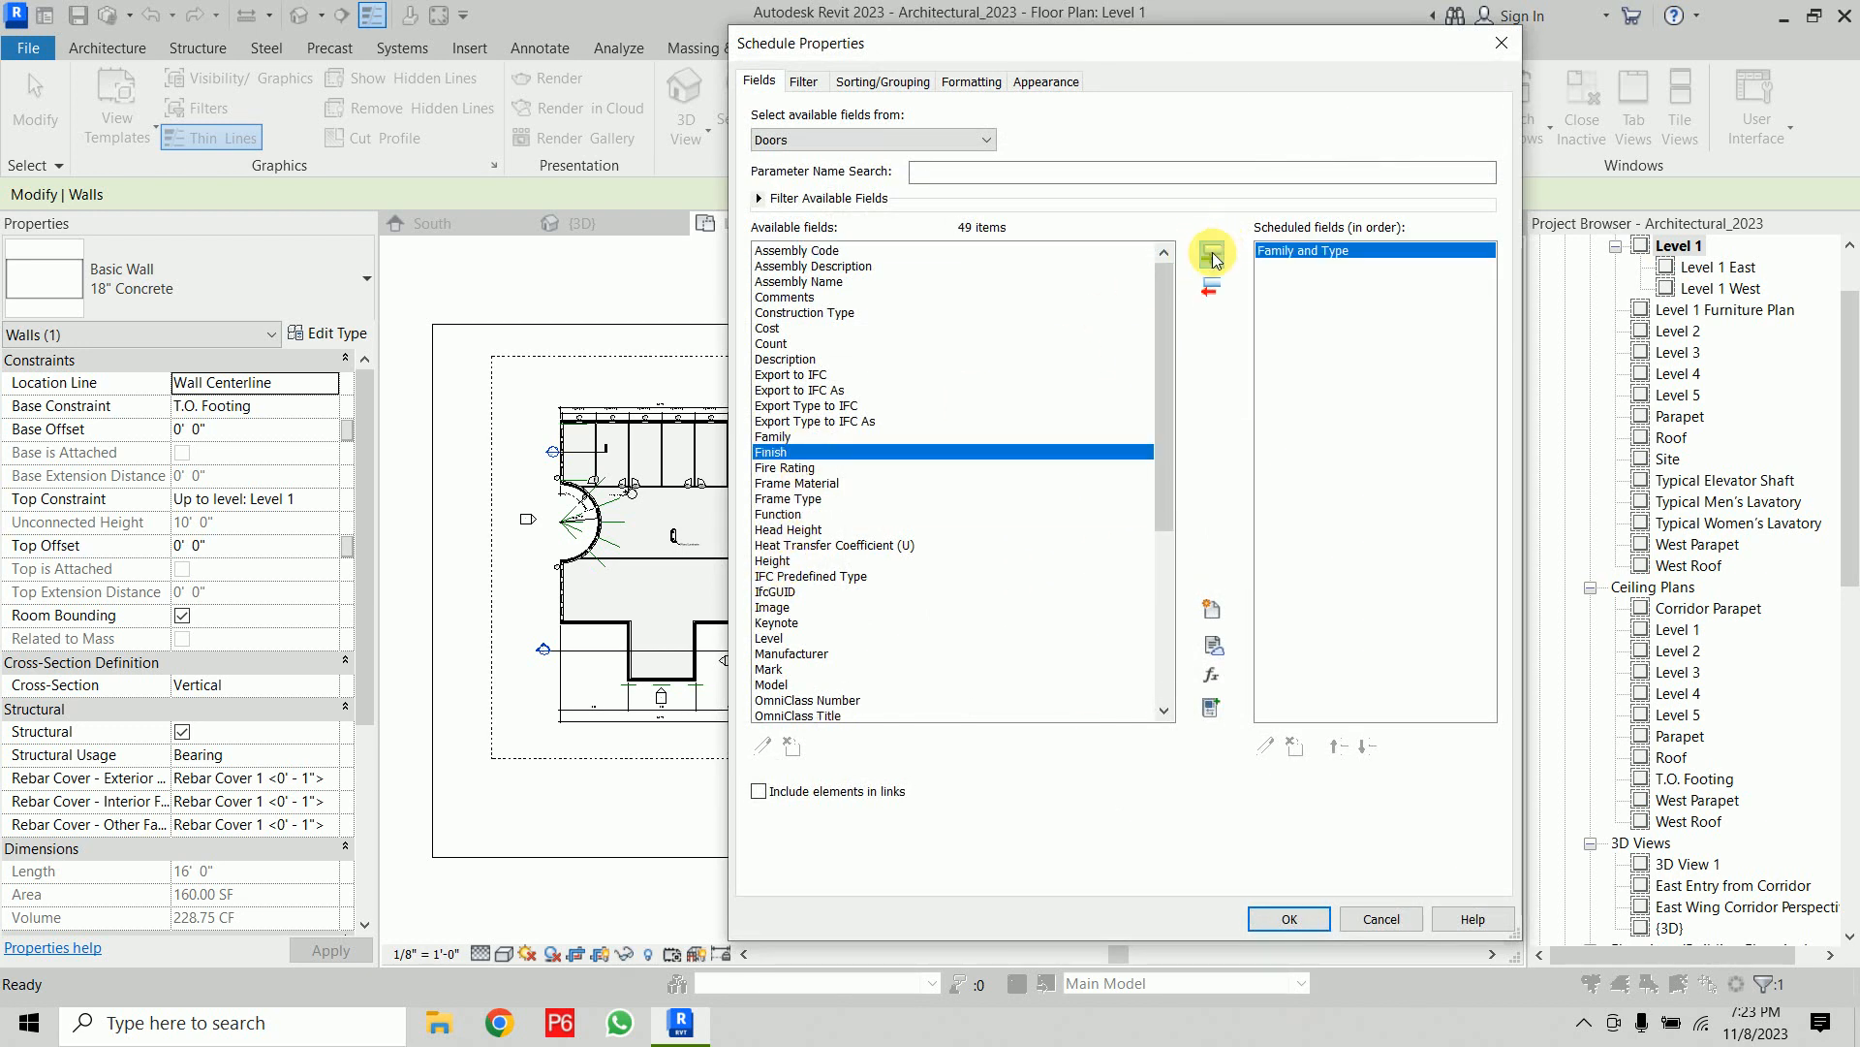
{"action": "left_click_drag", "start_coordinate": [1161, 367], "coordinate": [1137, 457]}
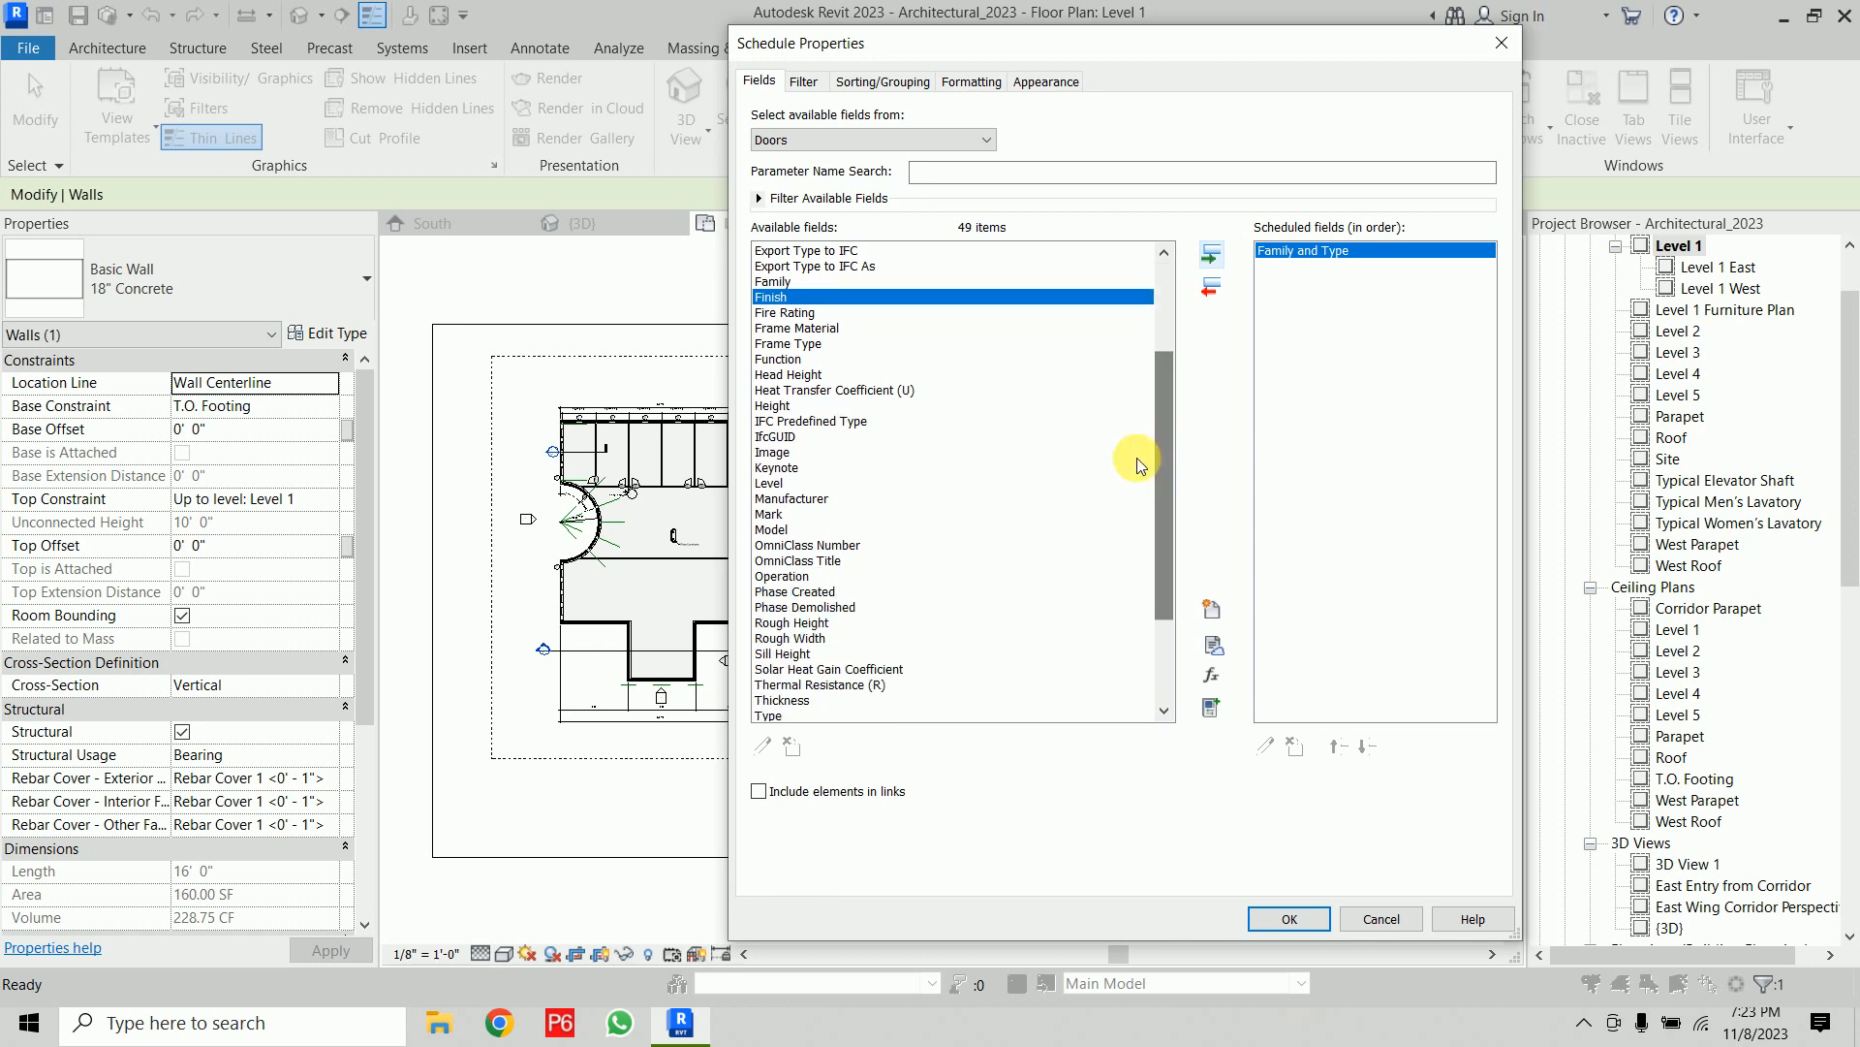
{"action": "left_click", "coordinate": [781, 483]}
{"action": "left_click", "coordinate": [1211, 256]}
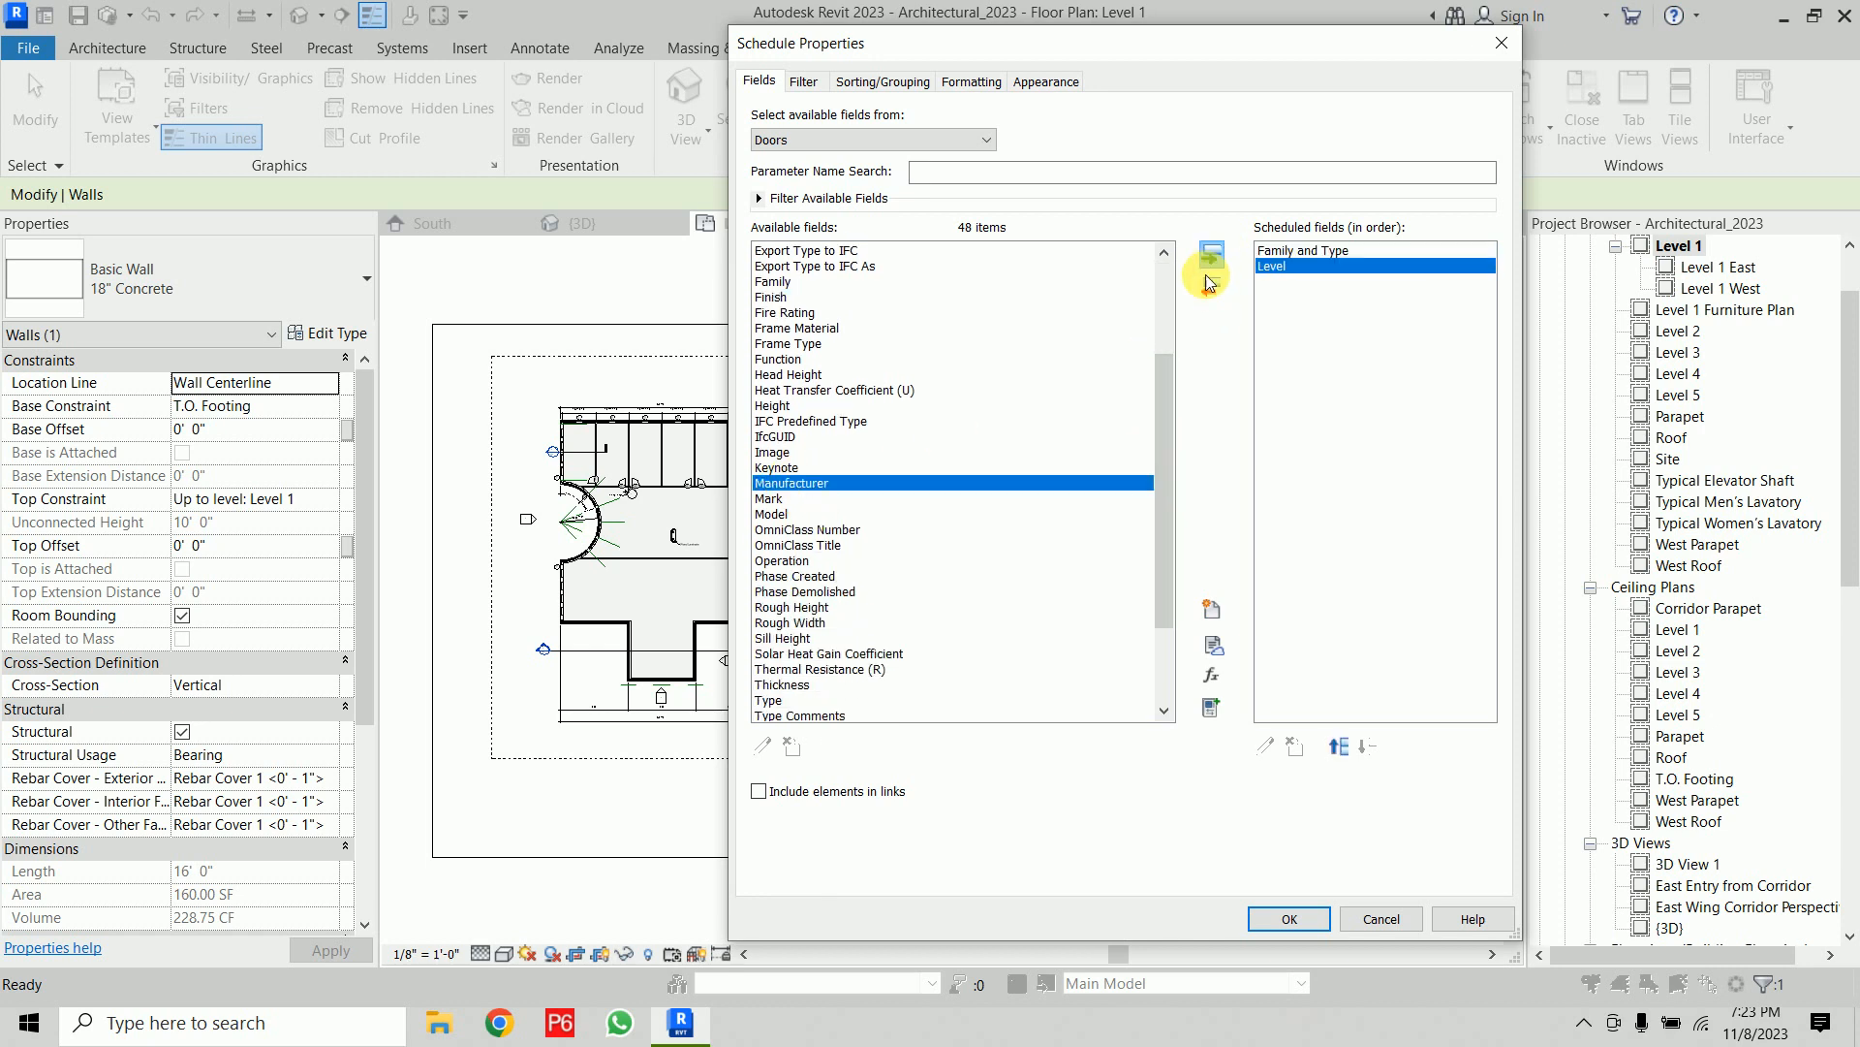
{"action": "left_click_drag", "start_coordinate": [1166, 409], "coordinate": [1164, 545]}
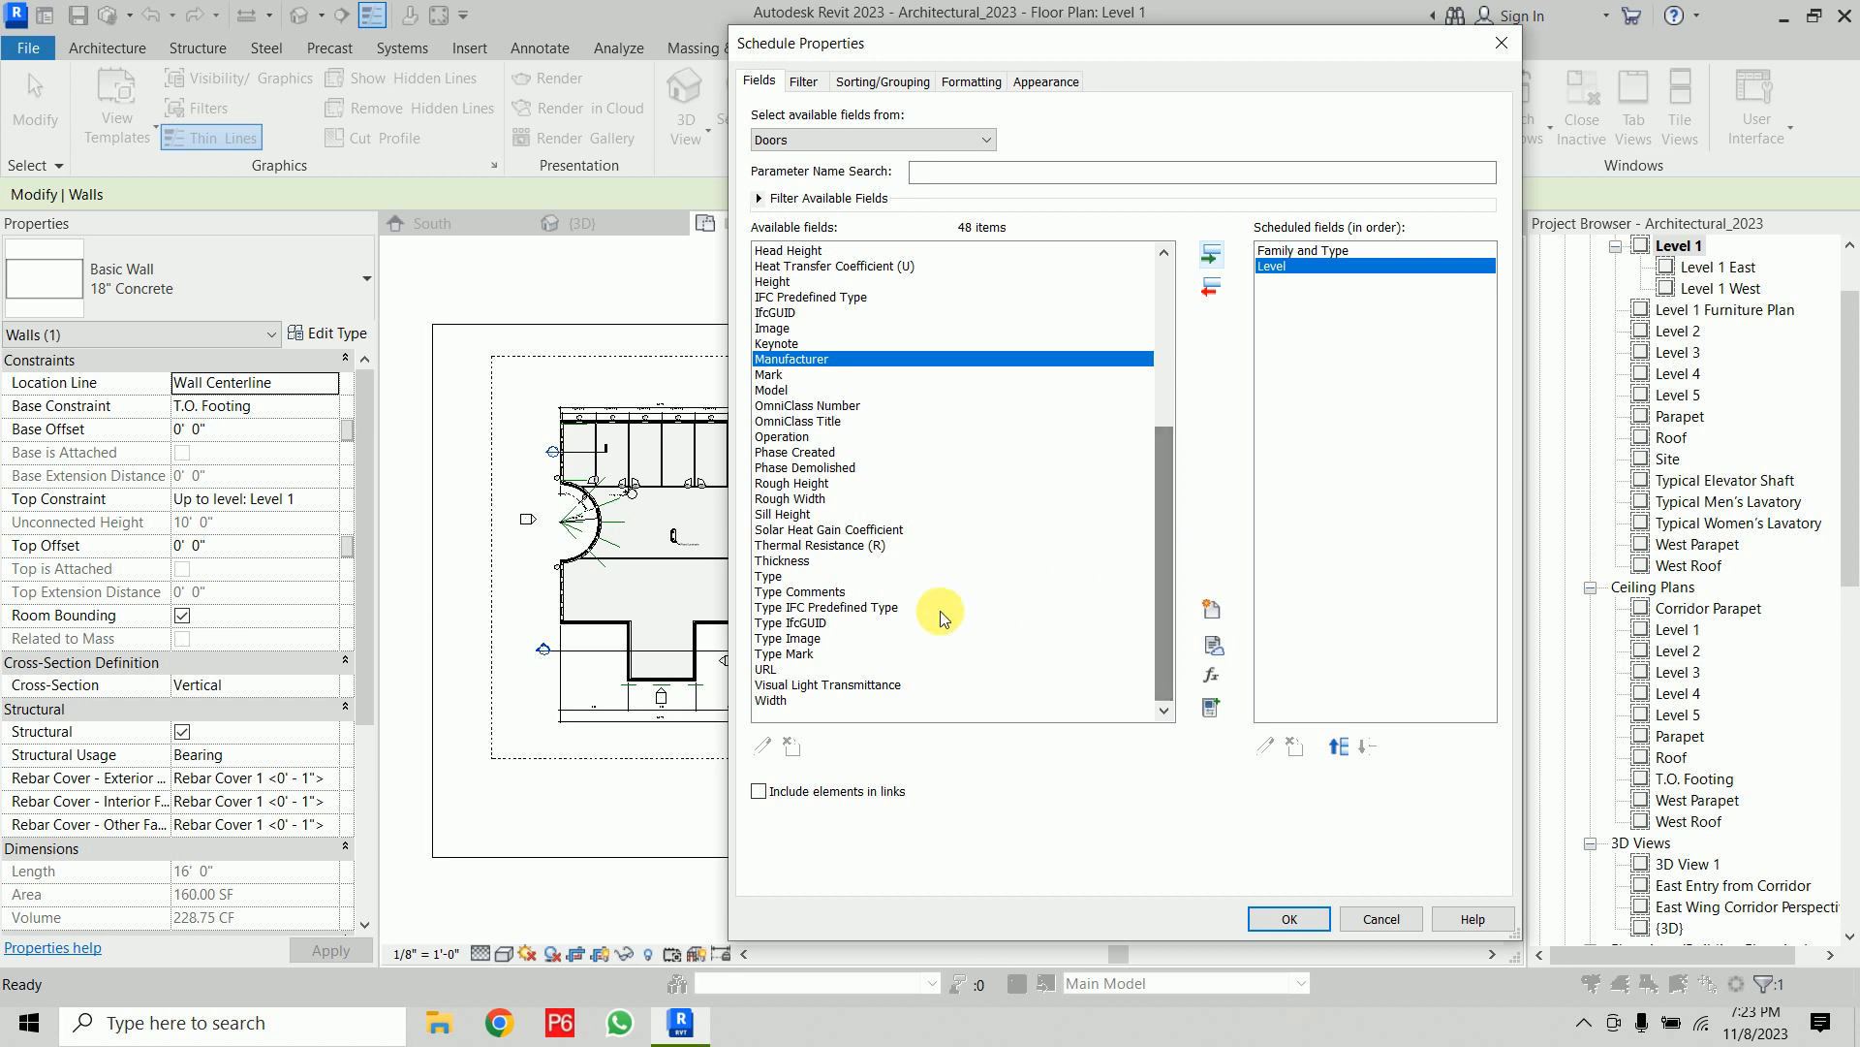
{"action": "left_click", "coordinate": [789, 699]}
{"action": "left_click", "coordinate": [1211, 257]}
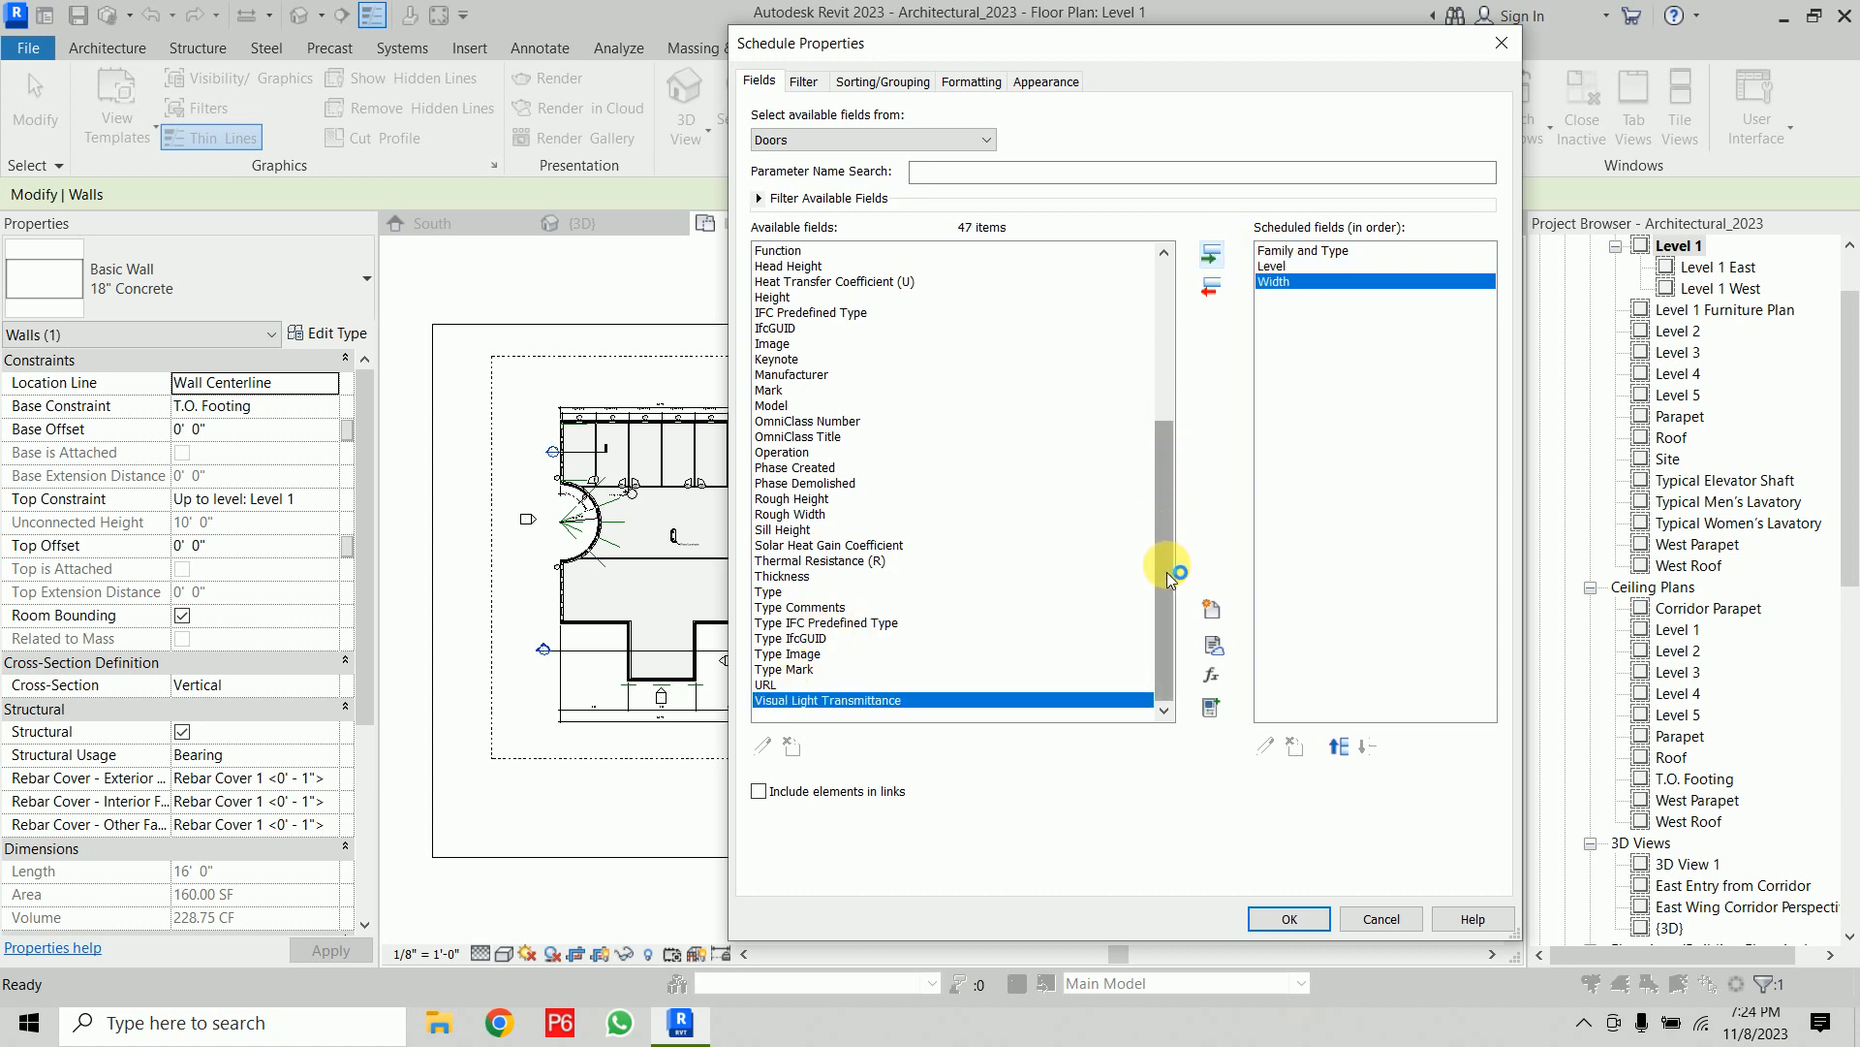
Add the Type Mark, Count and Height fields and create the door schedule
{"action": "left_click", "coordinate": [838, 669]}
{"action": "left_click", "coordinate": [1164, 496]}
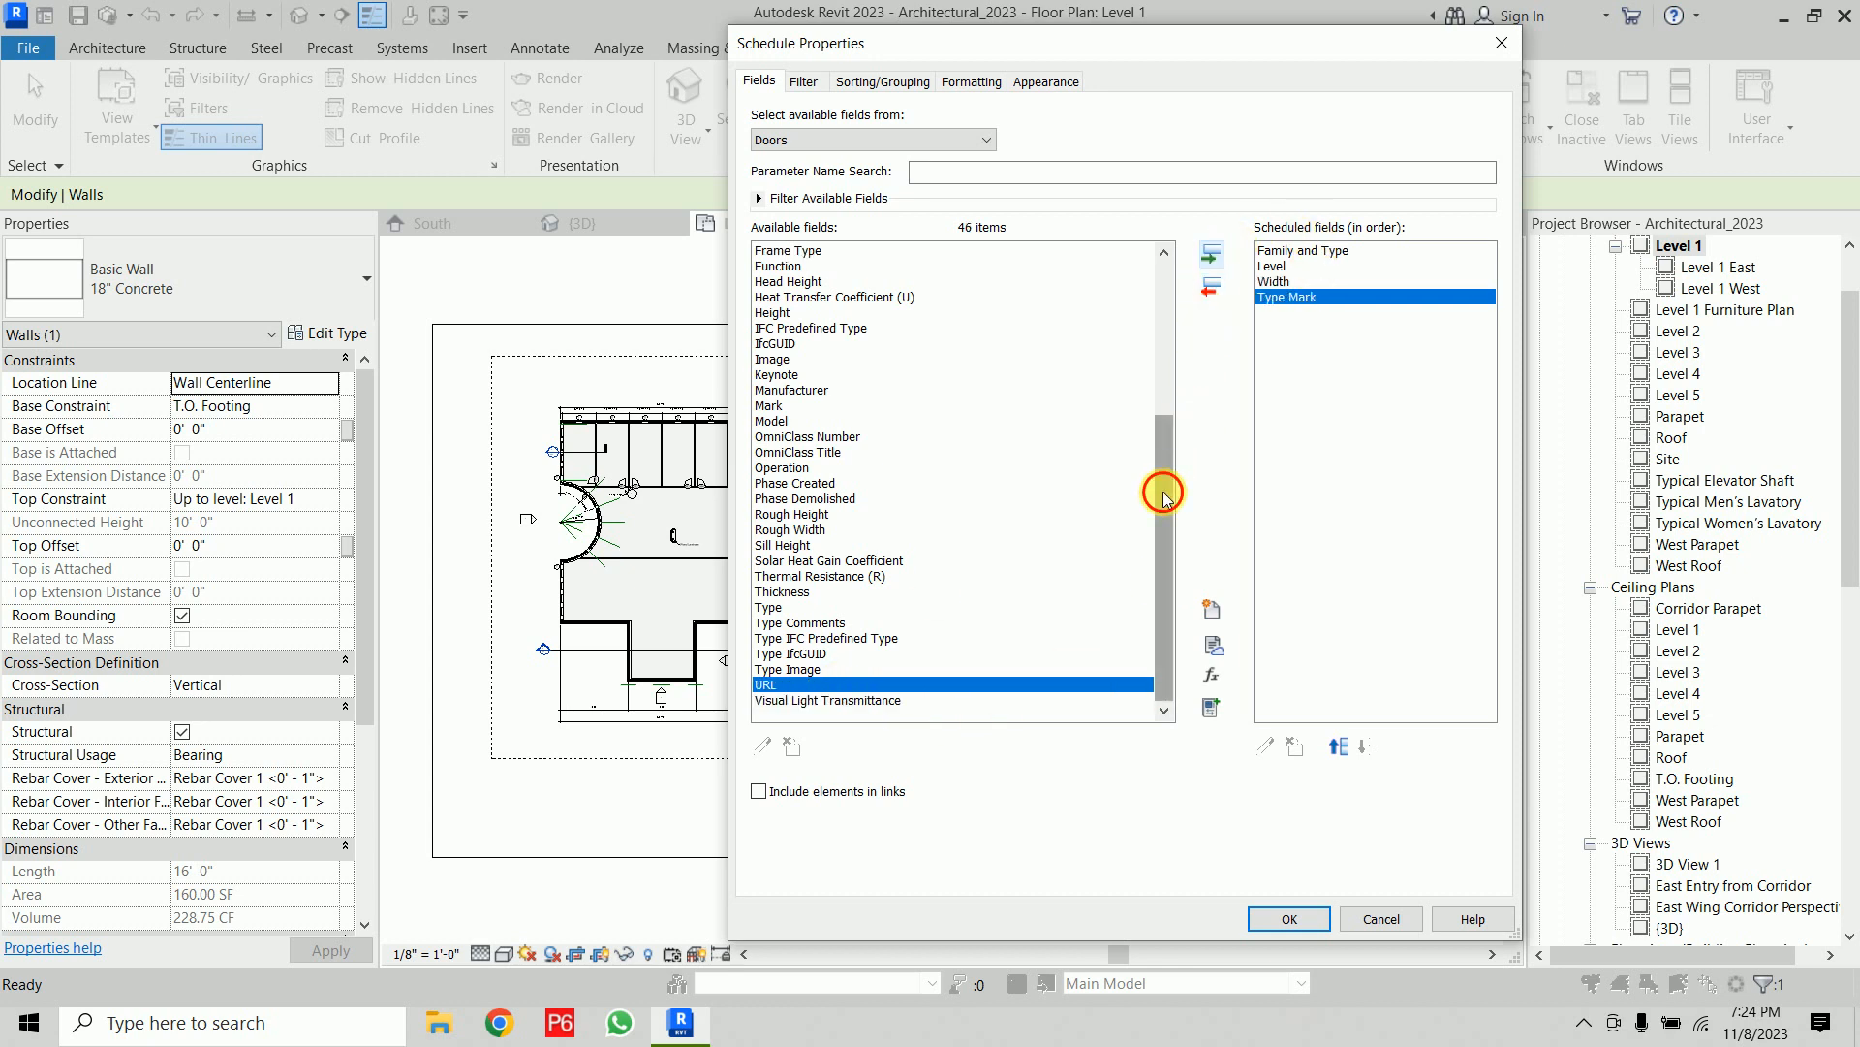
{"action": "left_click_drag", "start_coordinate": [1162, 492], "coordinate": [1160, 316]}
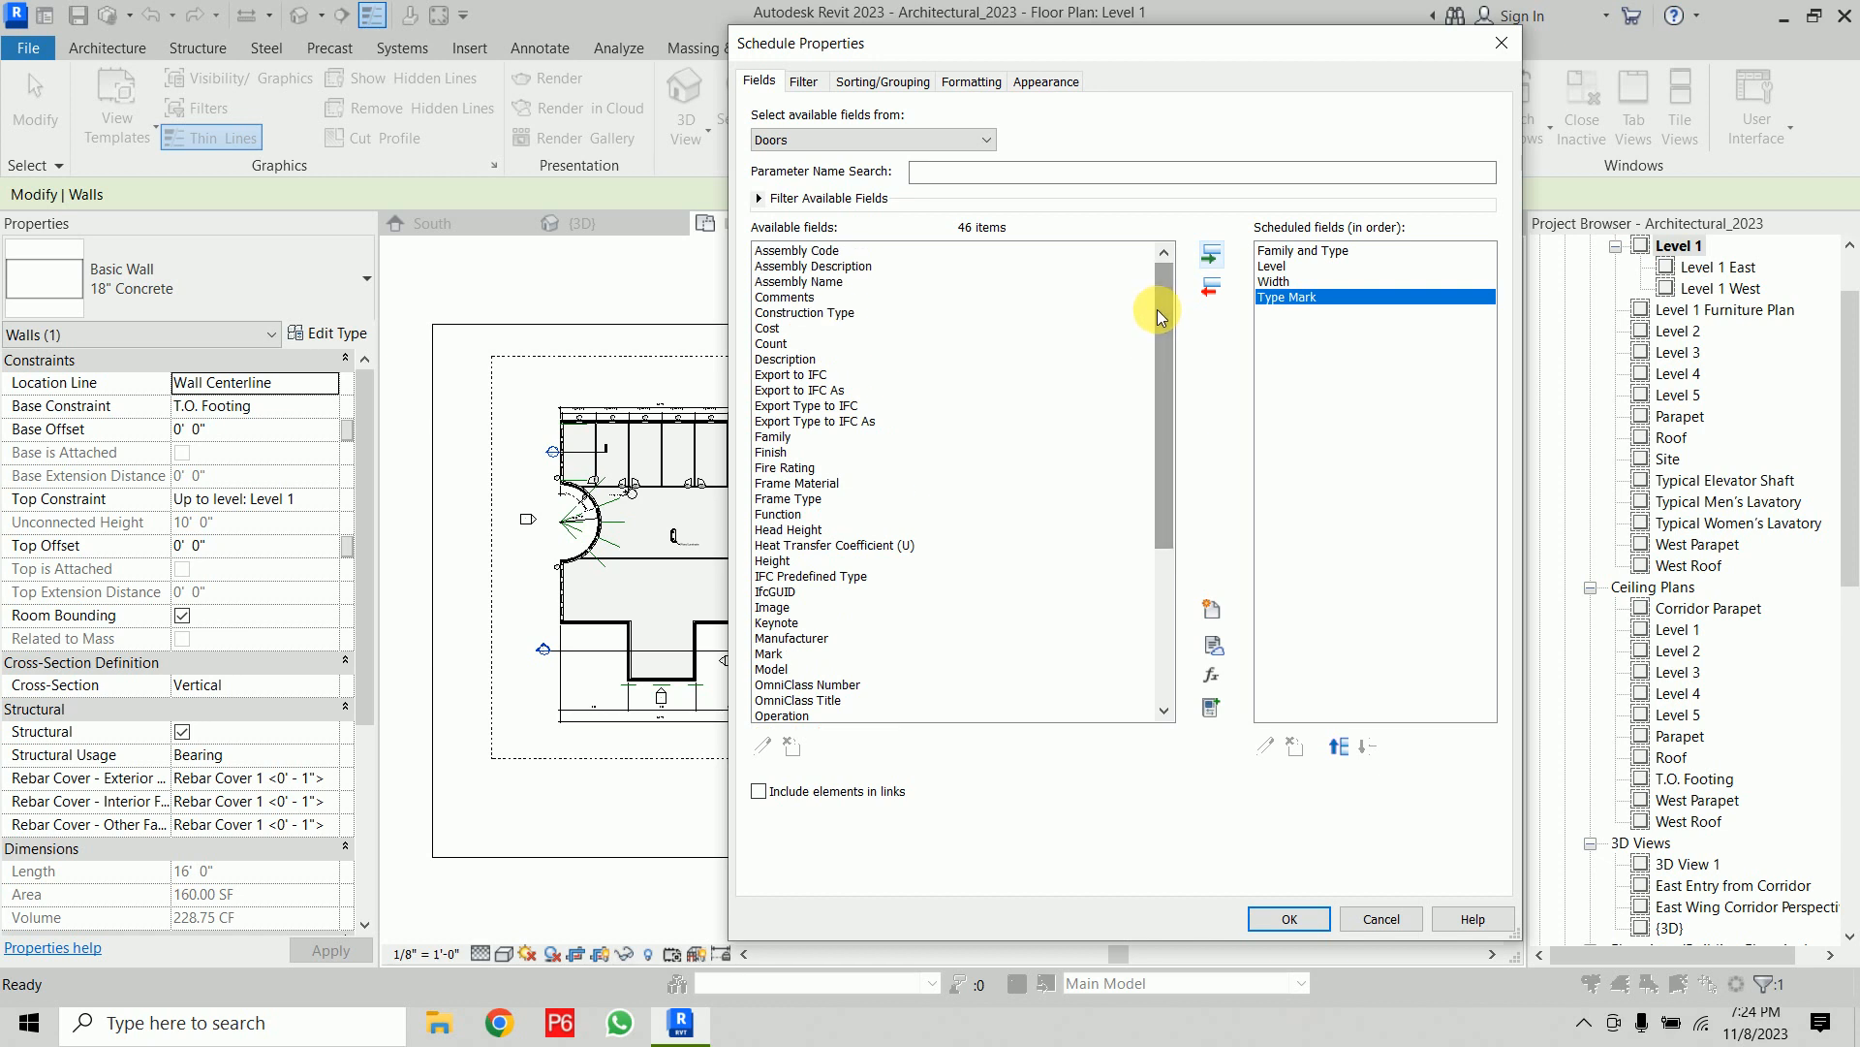
{"action": "left_click", "coordinate": [782, 343]}
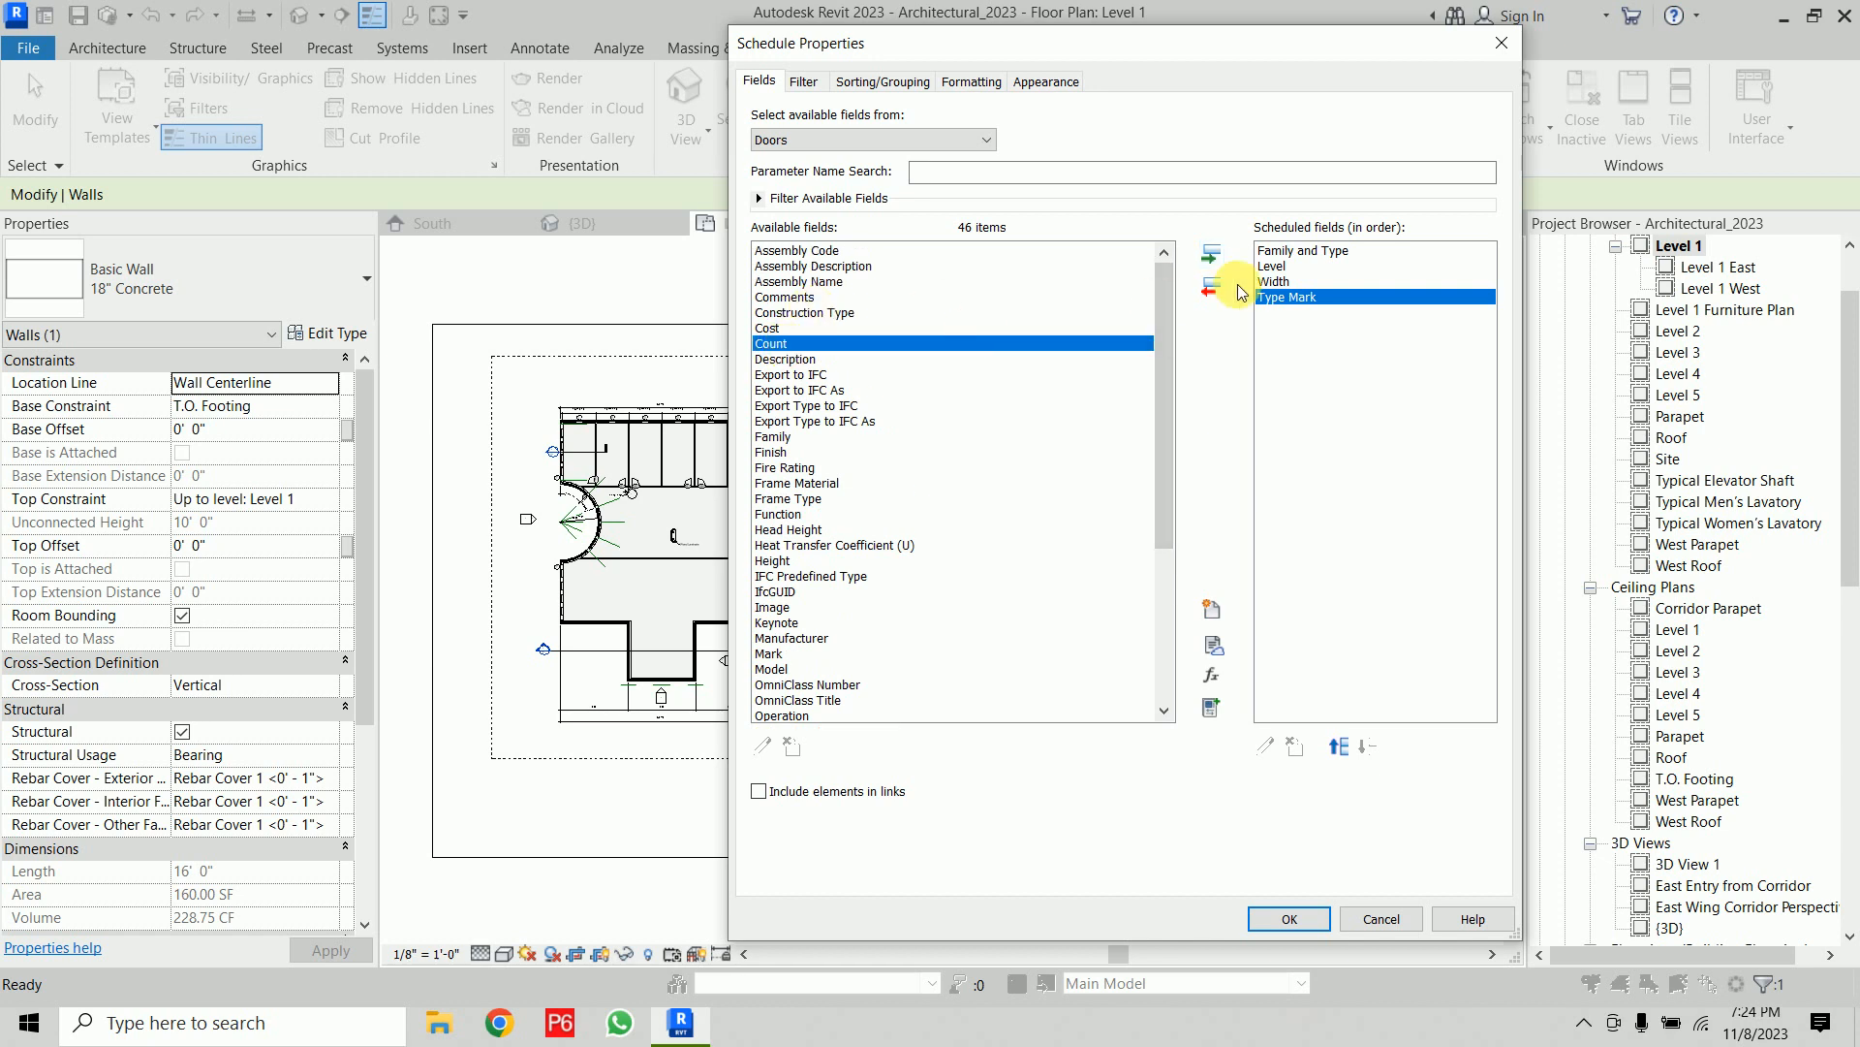
{"action": "left_click", "coordinate": [1213, 256]}
{"action": "left_click_drag", "start_coordinate": [1166, 366], "coordinate": [1165, 578]}
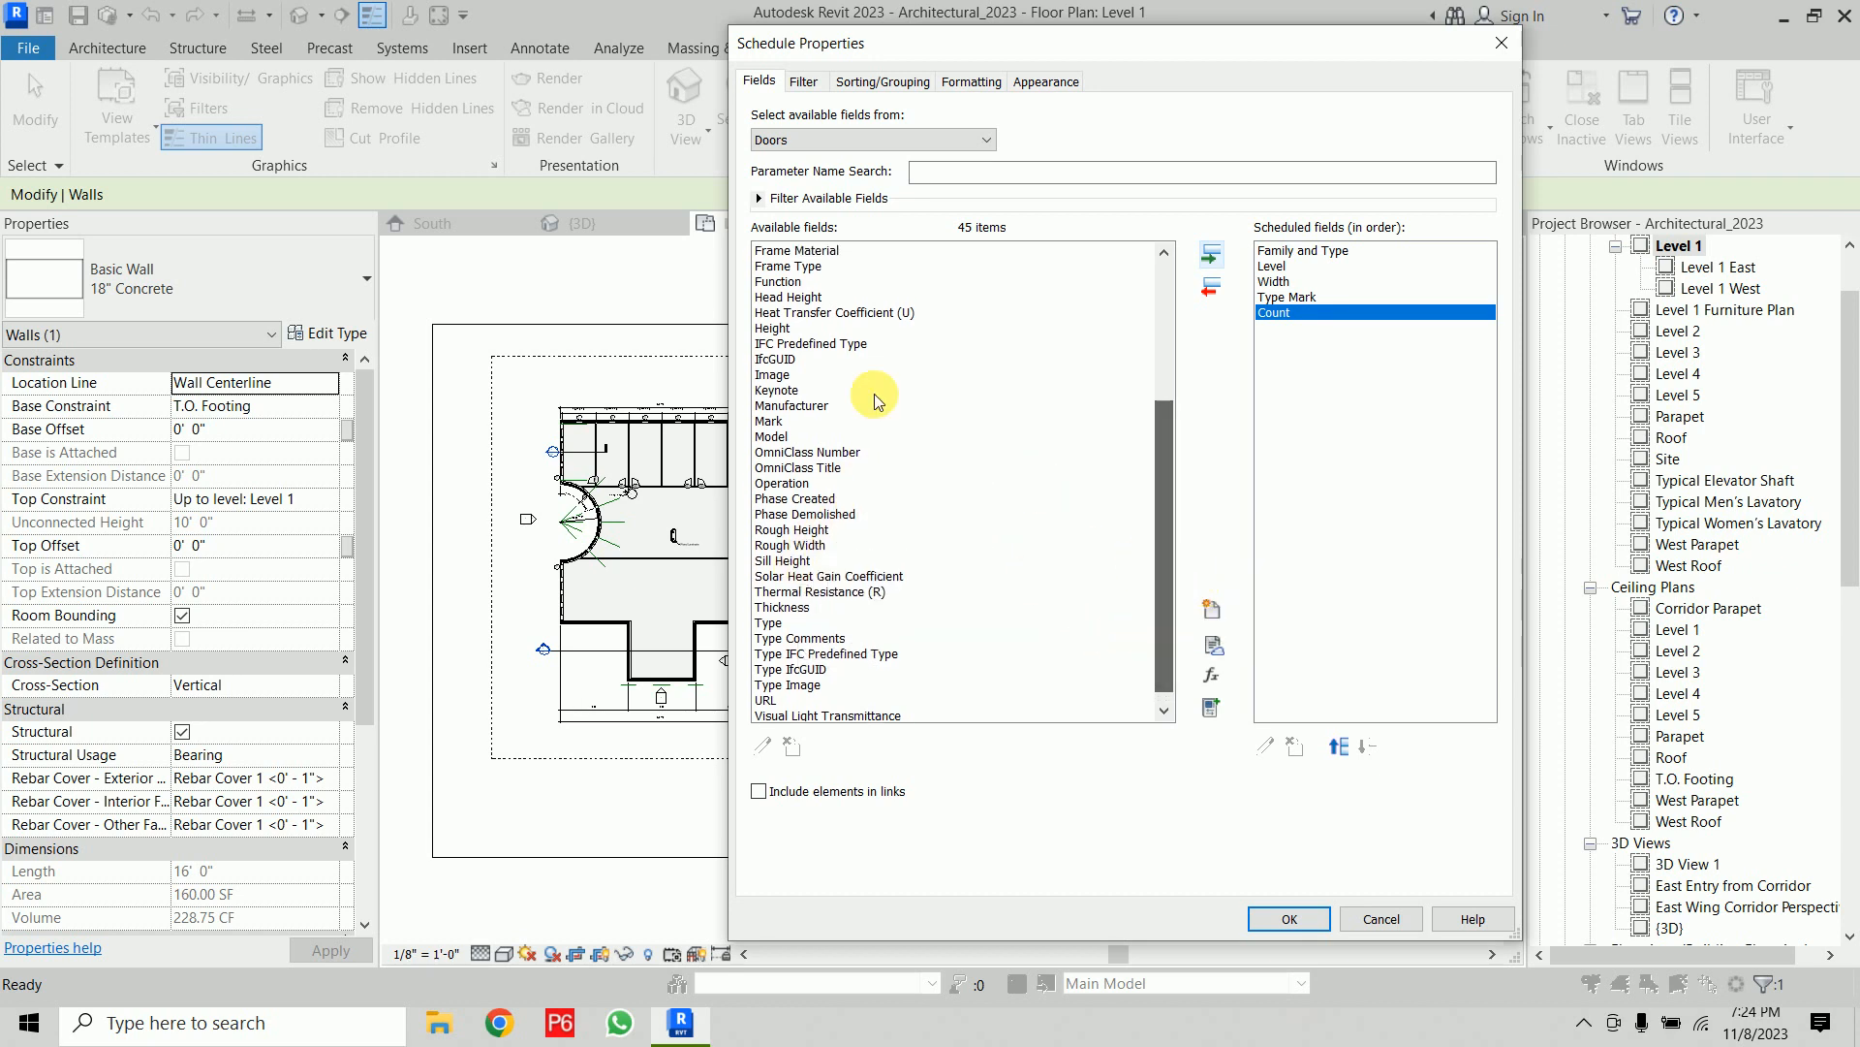
{"action": "left_click", "coordinate": [796, 327]}
{"action": "left_click", "coordinate": [1210, 255]}
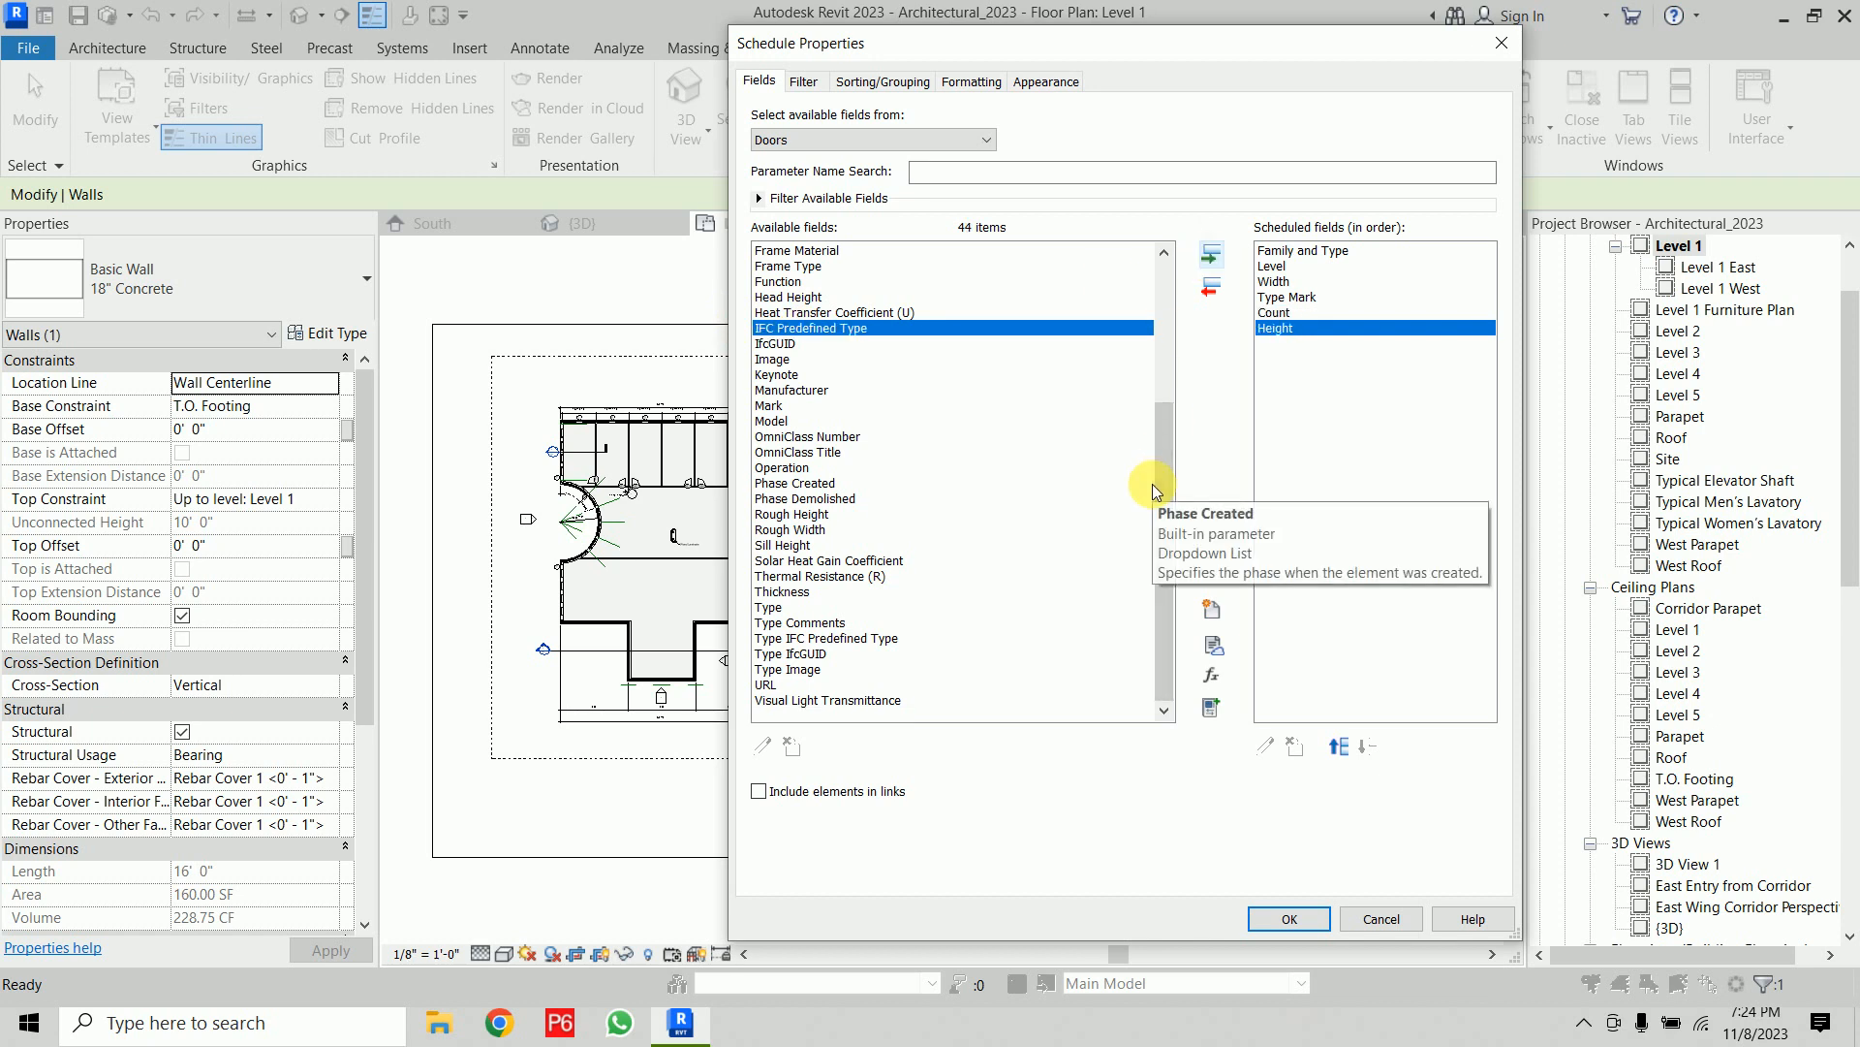
{"action": "left_click", "coordinate": [1288, 918]}
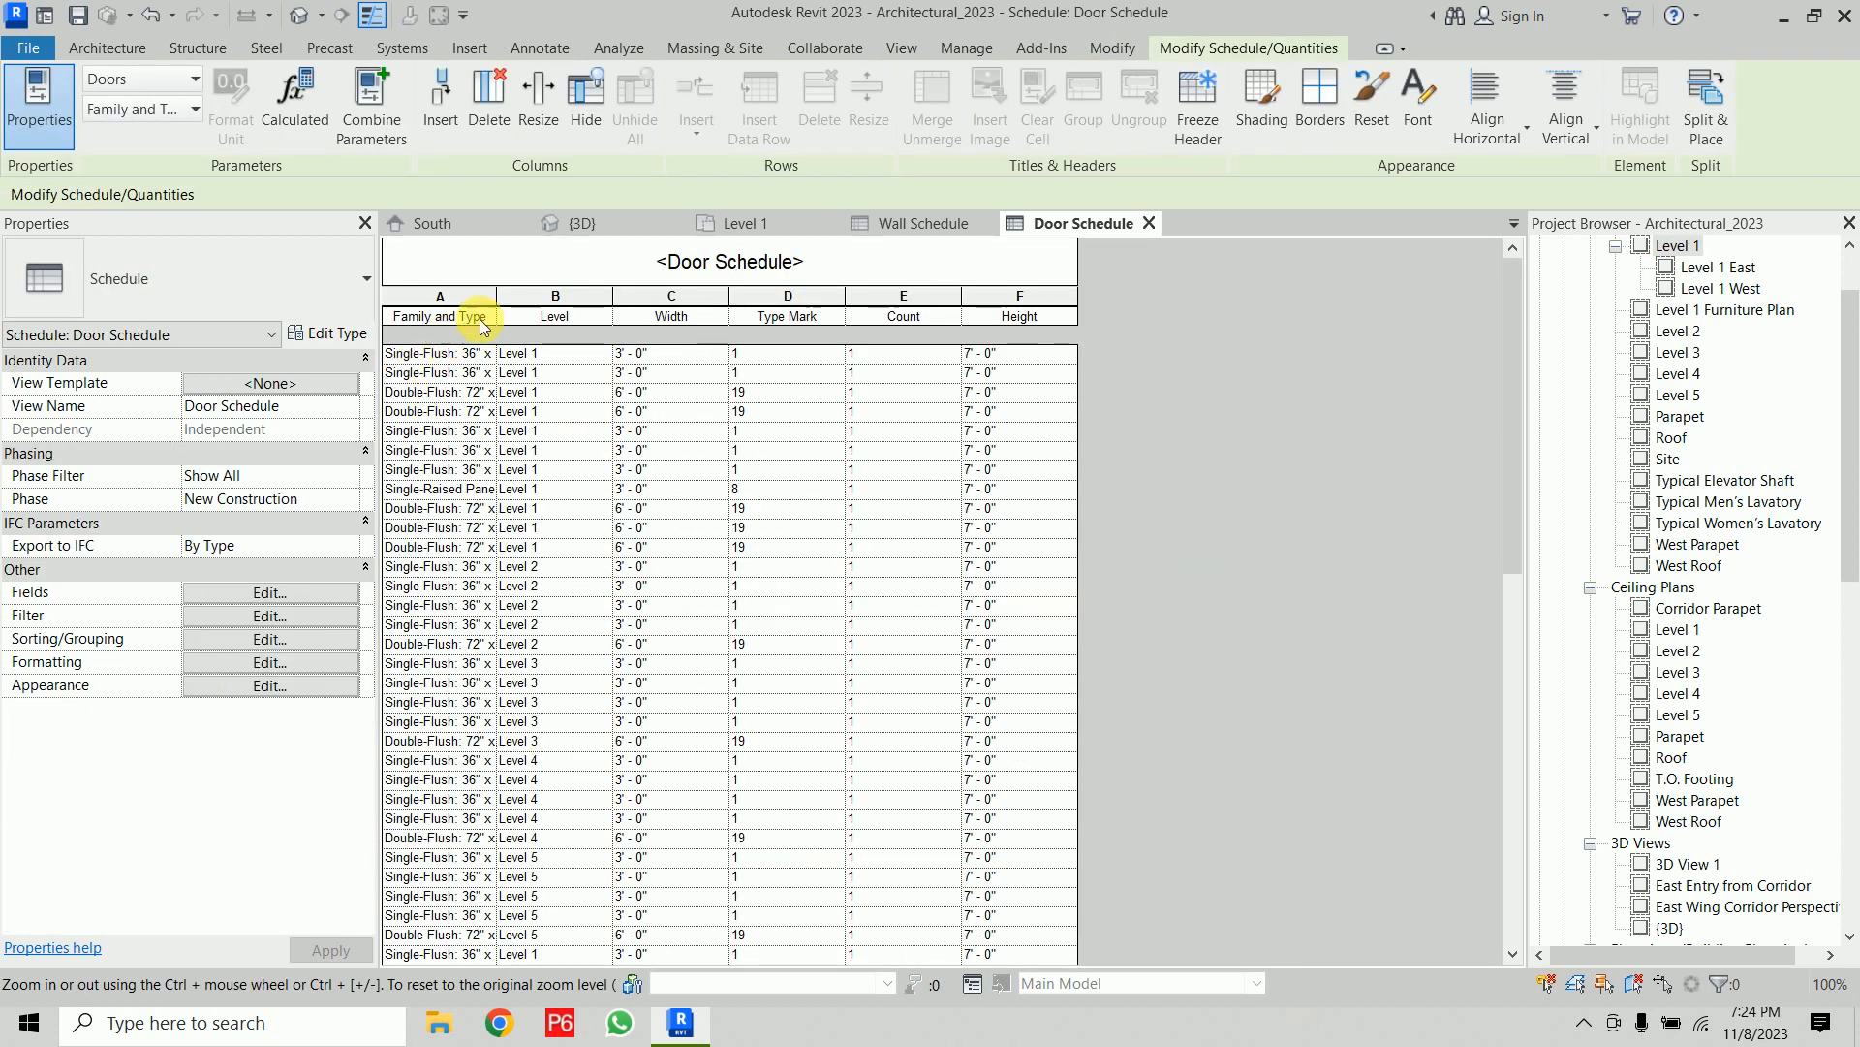
Widen the Family and Type column of the Door Schedule to fit the full door names, and review the rows
{"action": "left_click_drag", "start_coordinate": [508, 316], "coordinate": [657, 328]}
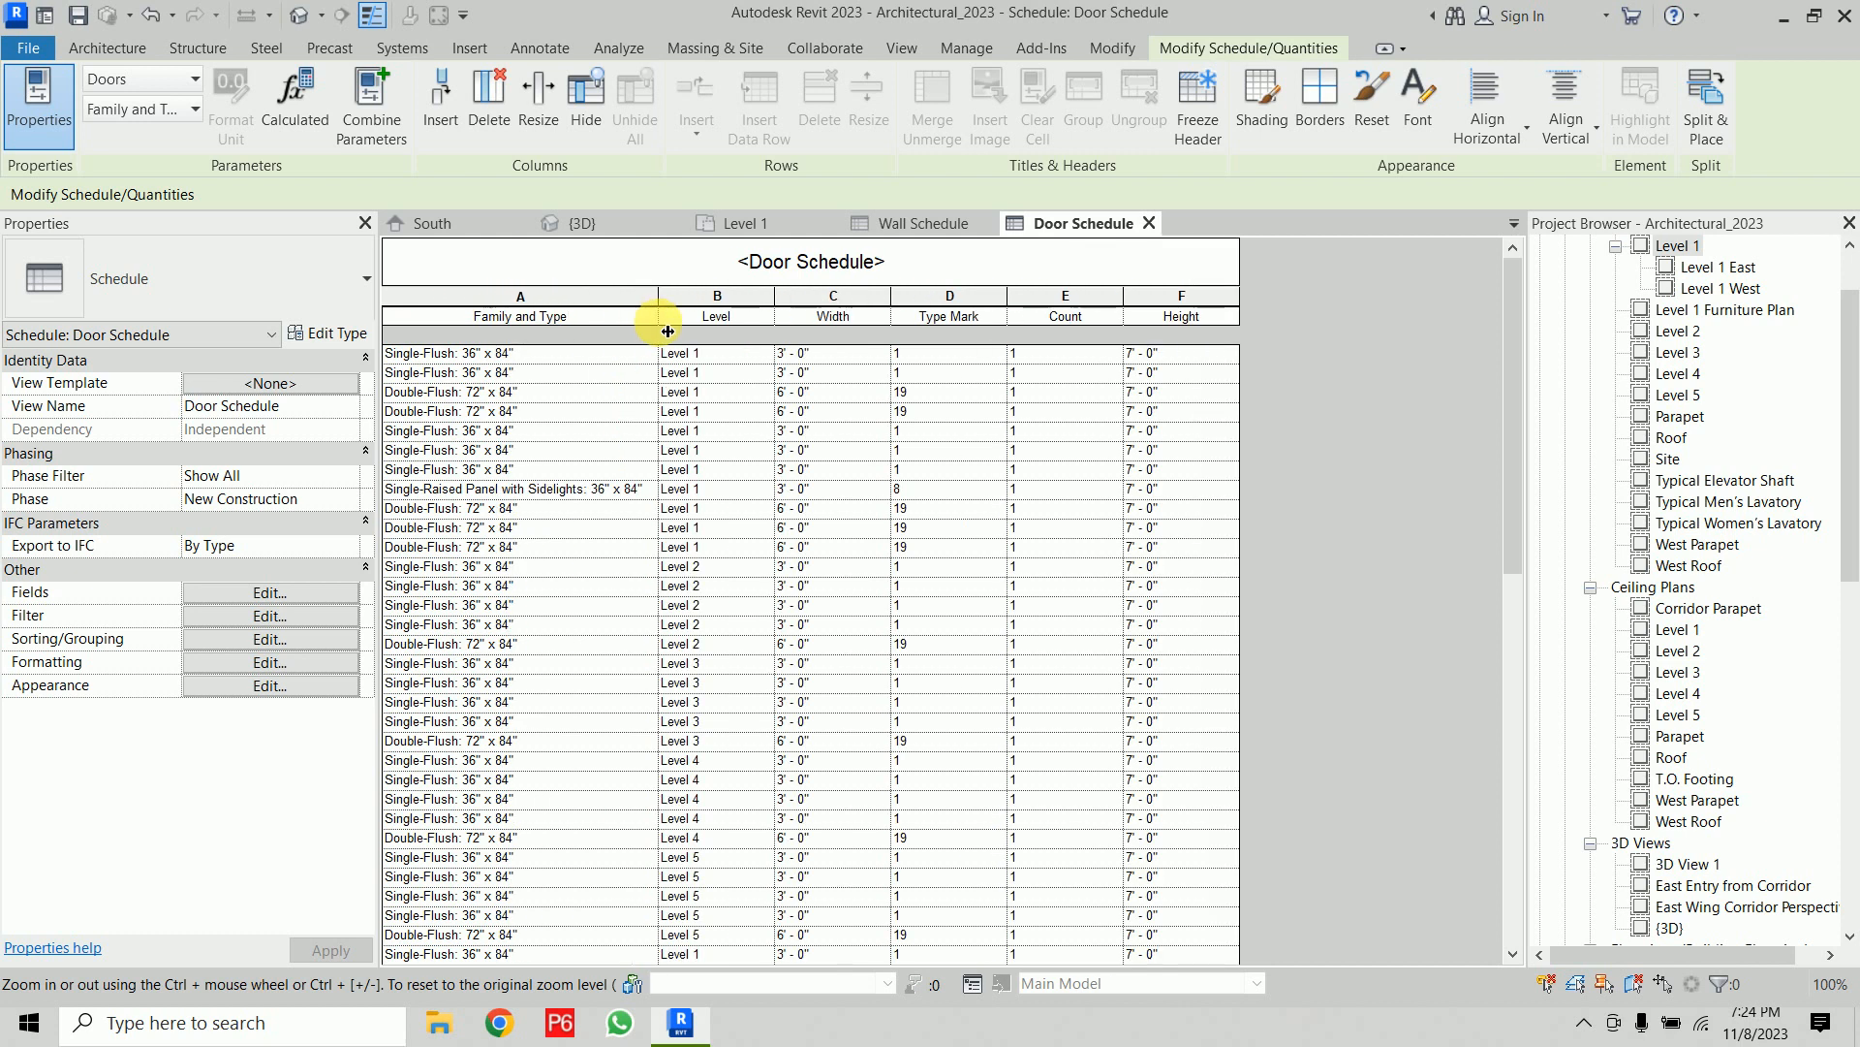
{"action": "scroll", "coordinate": [785, 620], "scroll_direction": "down", "scroll_amount": 6}
{"action": "scroll", "coordinate": [787, 621], "scroll_direction": "down", "scroll_amount": 9}
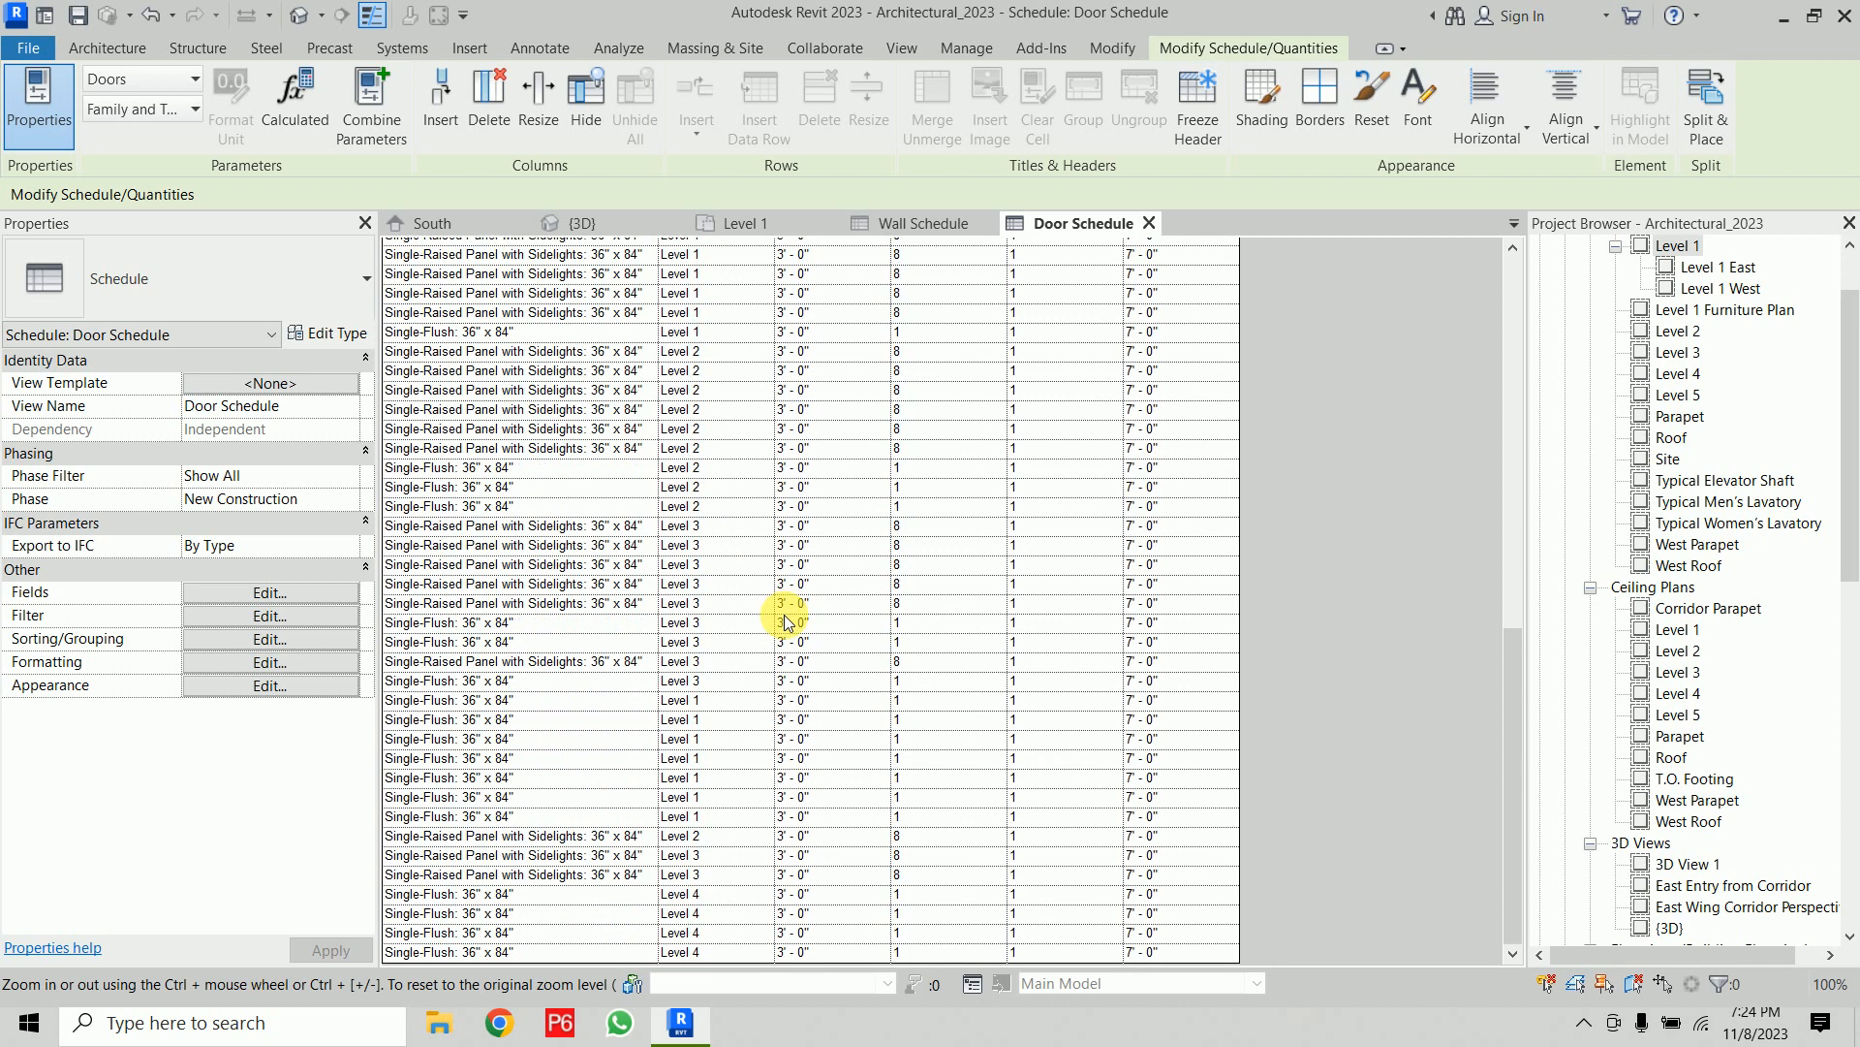
{"action": "scroll", "coordinate": [787, 621], "scroll_direction": "up", "scroll_amount": 15}
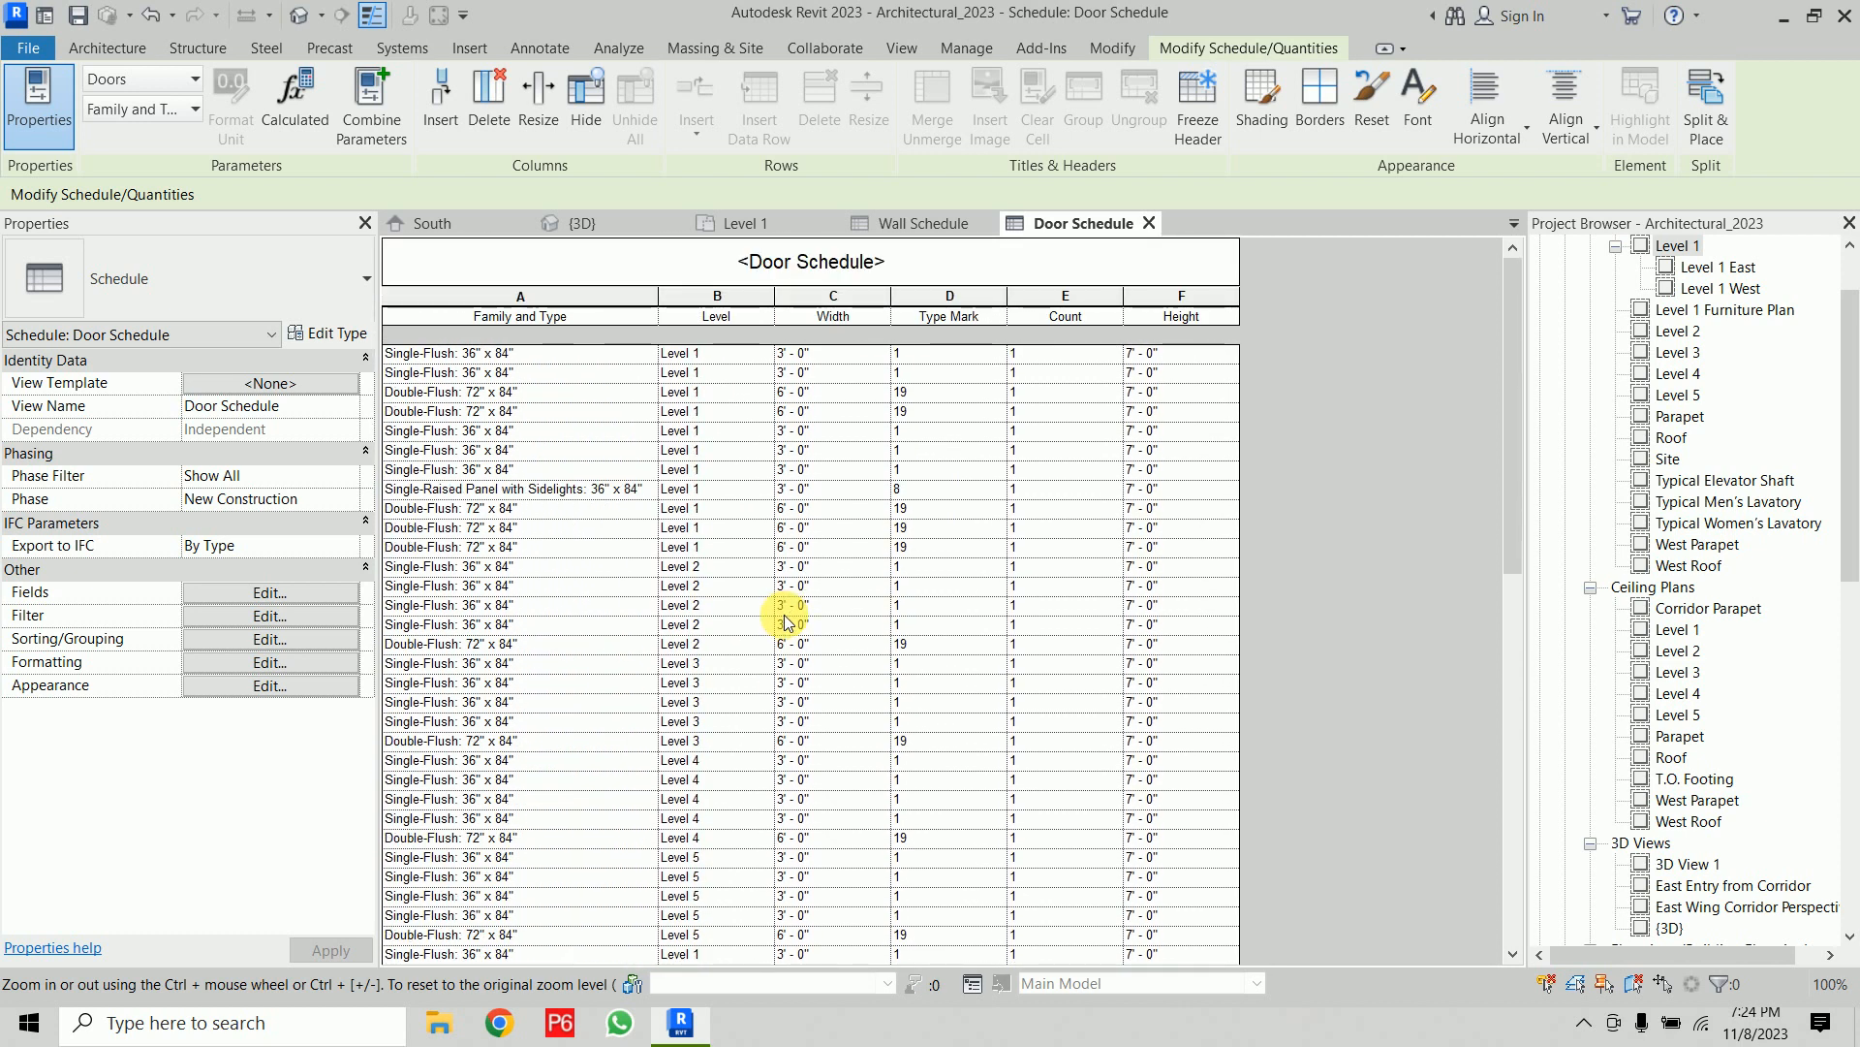
Sort the Door Schedule by Family and Type, with a blank line and a Totals only footer for each group
{"action": "left_click", "coordinate": [277, 638]}
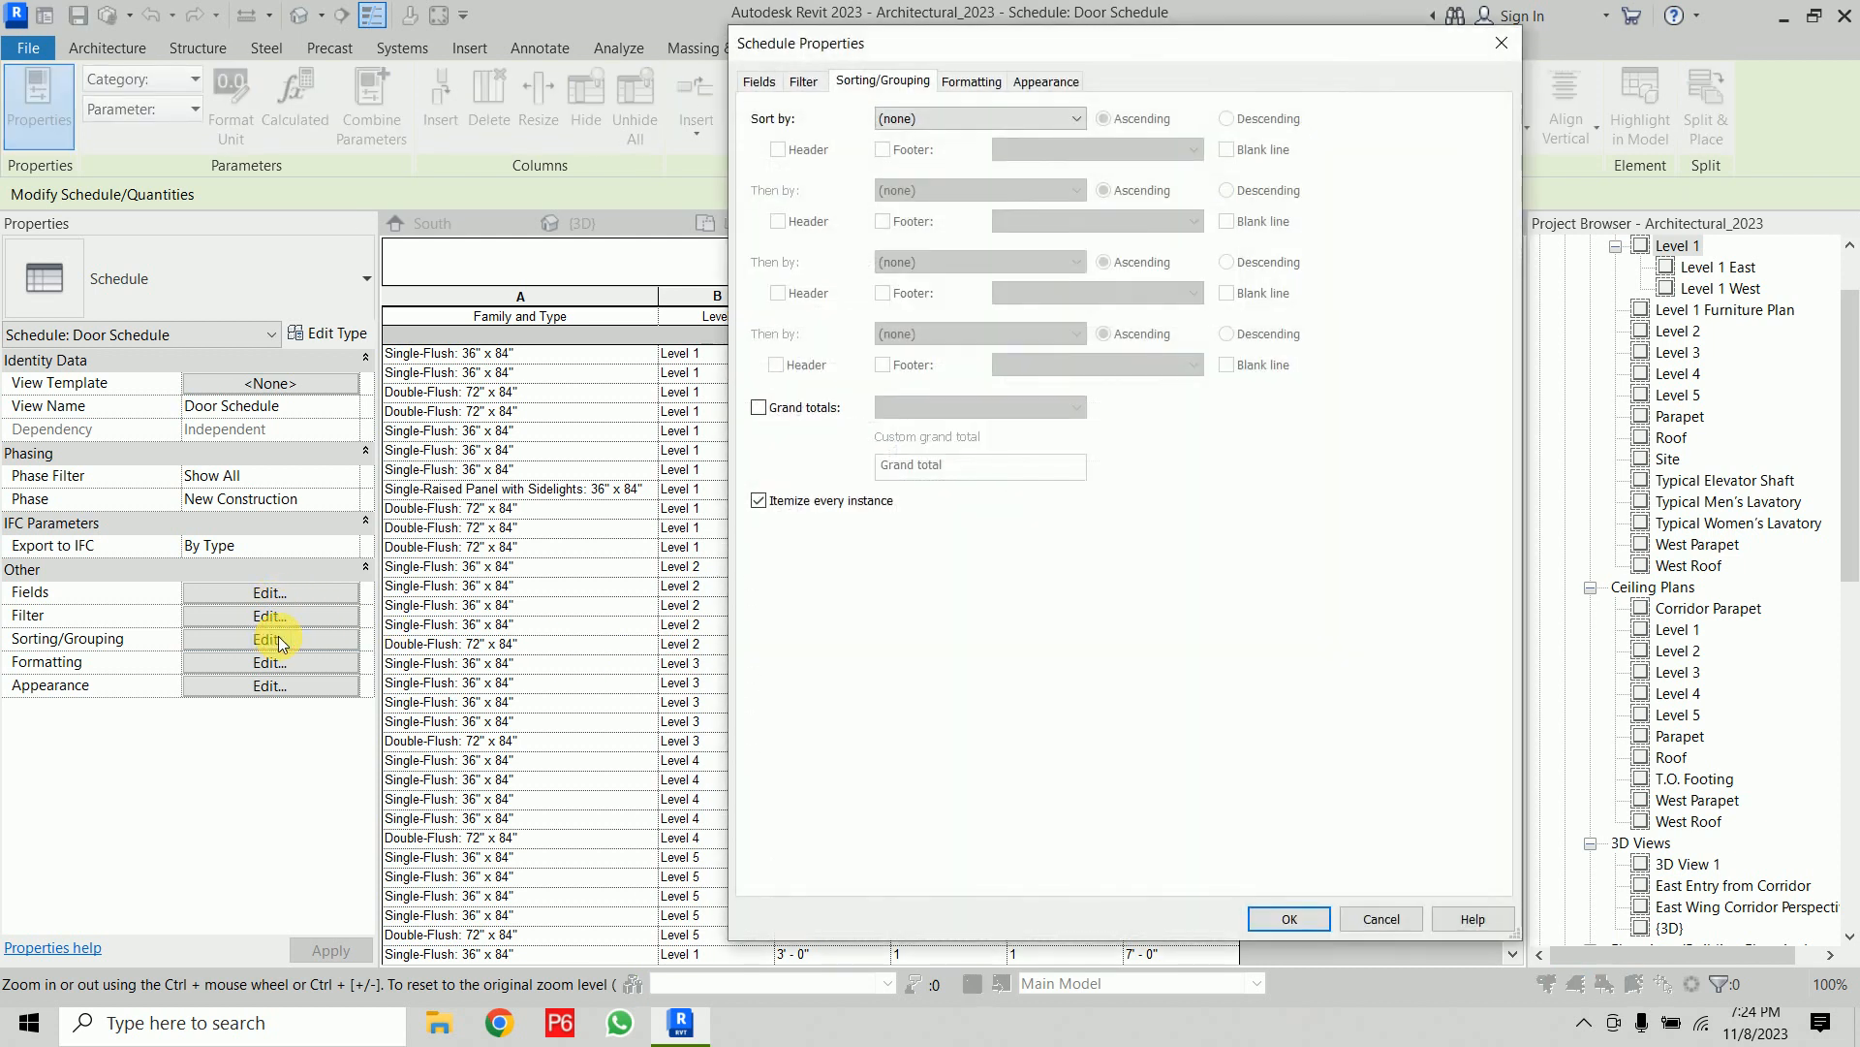
{"action": "left_click", "coordinate": [1023, 120]}
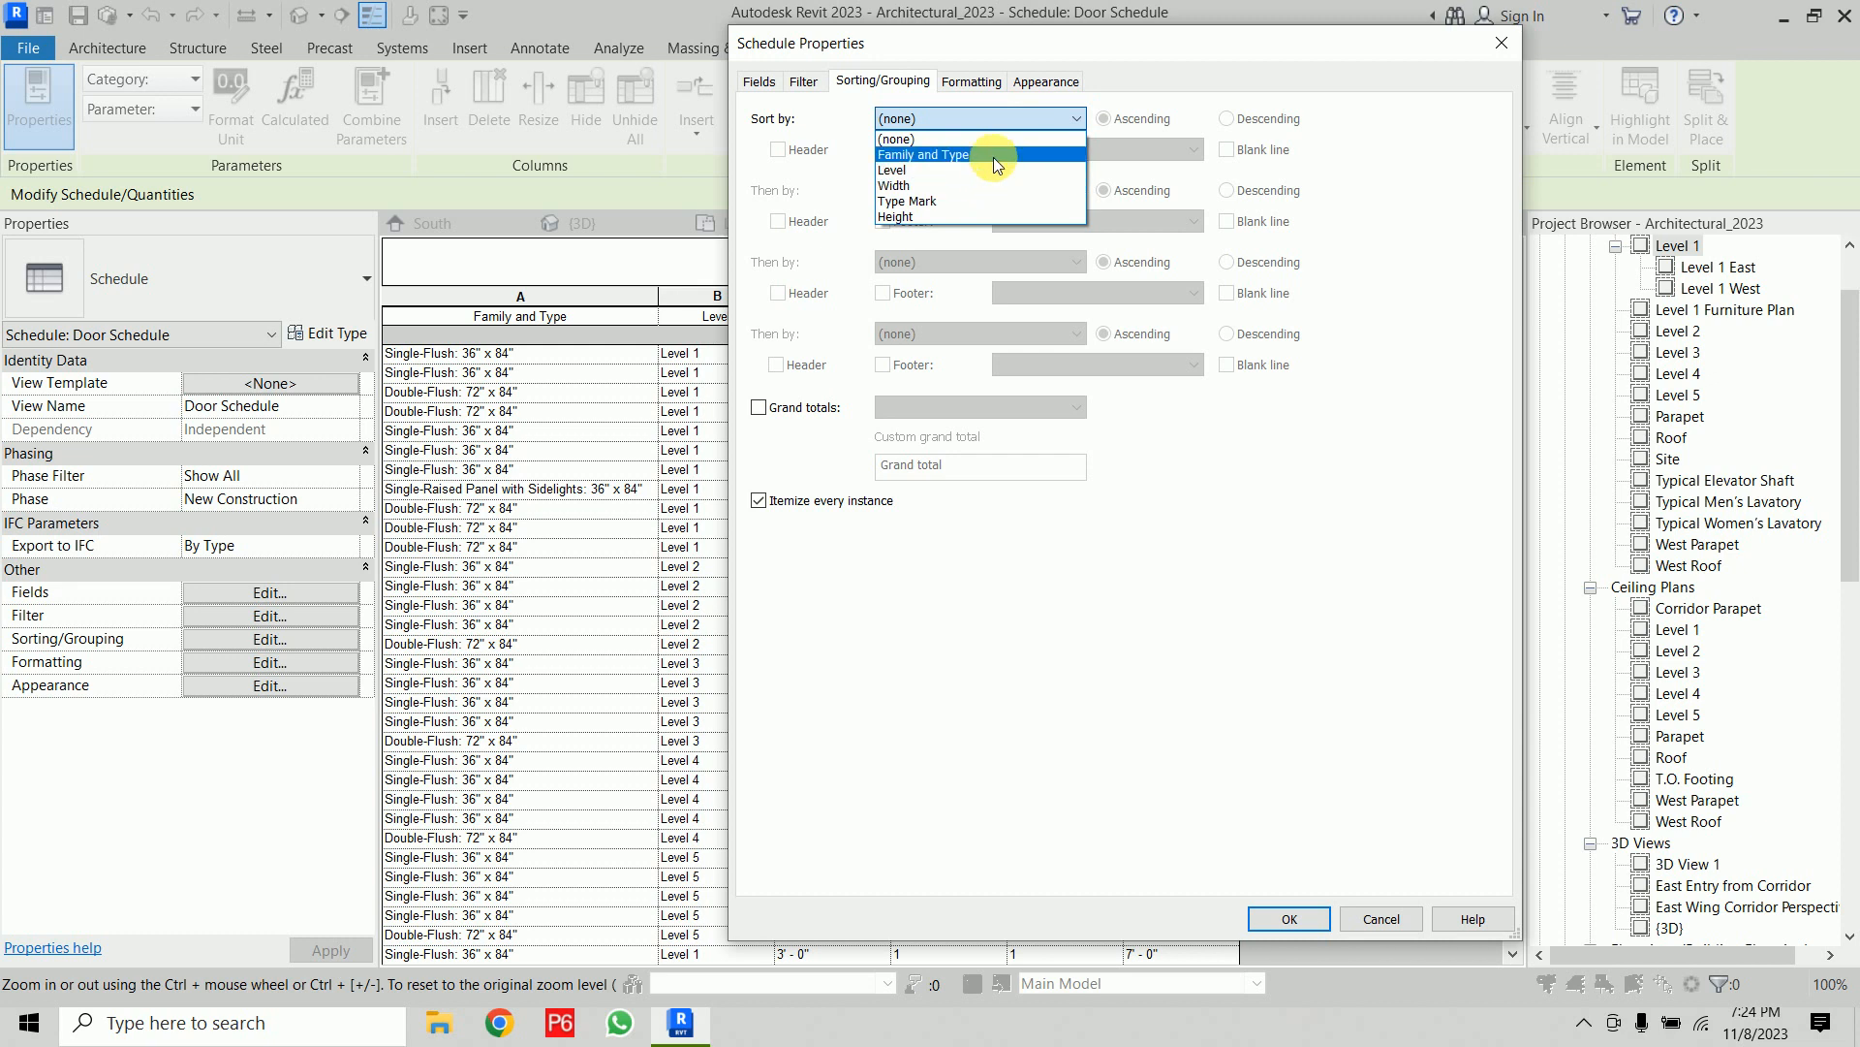
{"action": "left_click", "coordinate": [993, 157]}
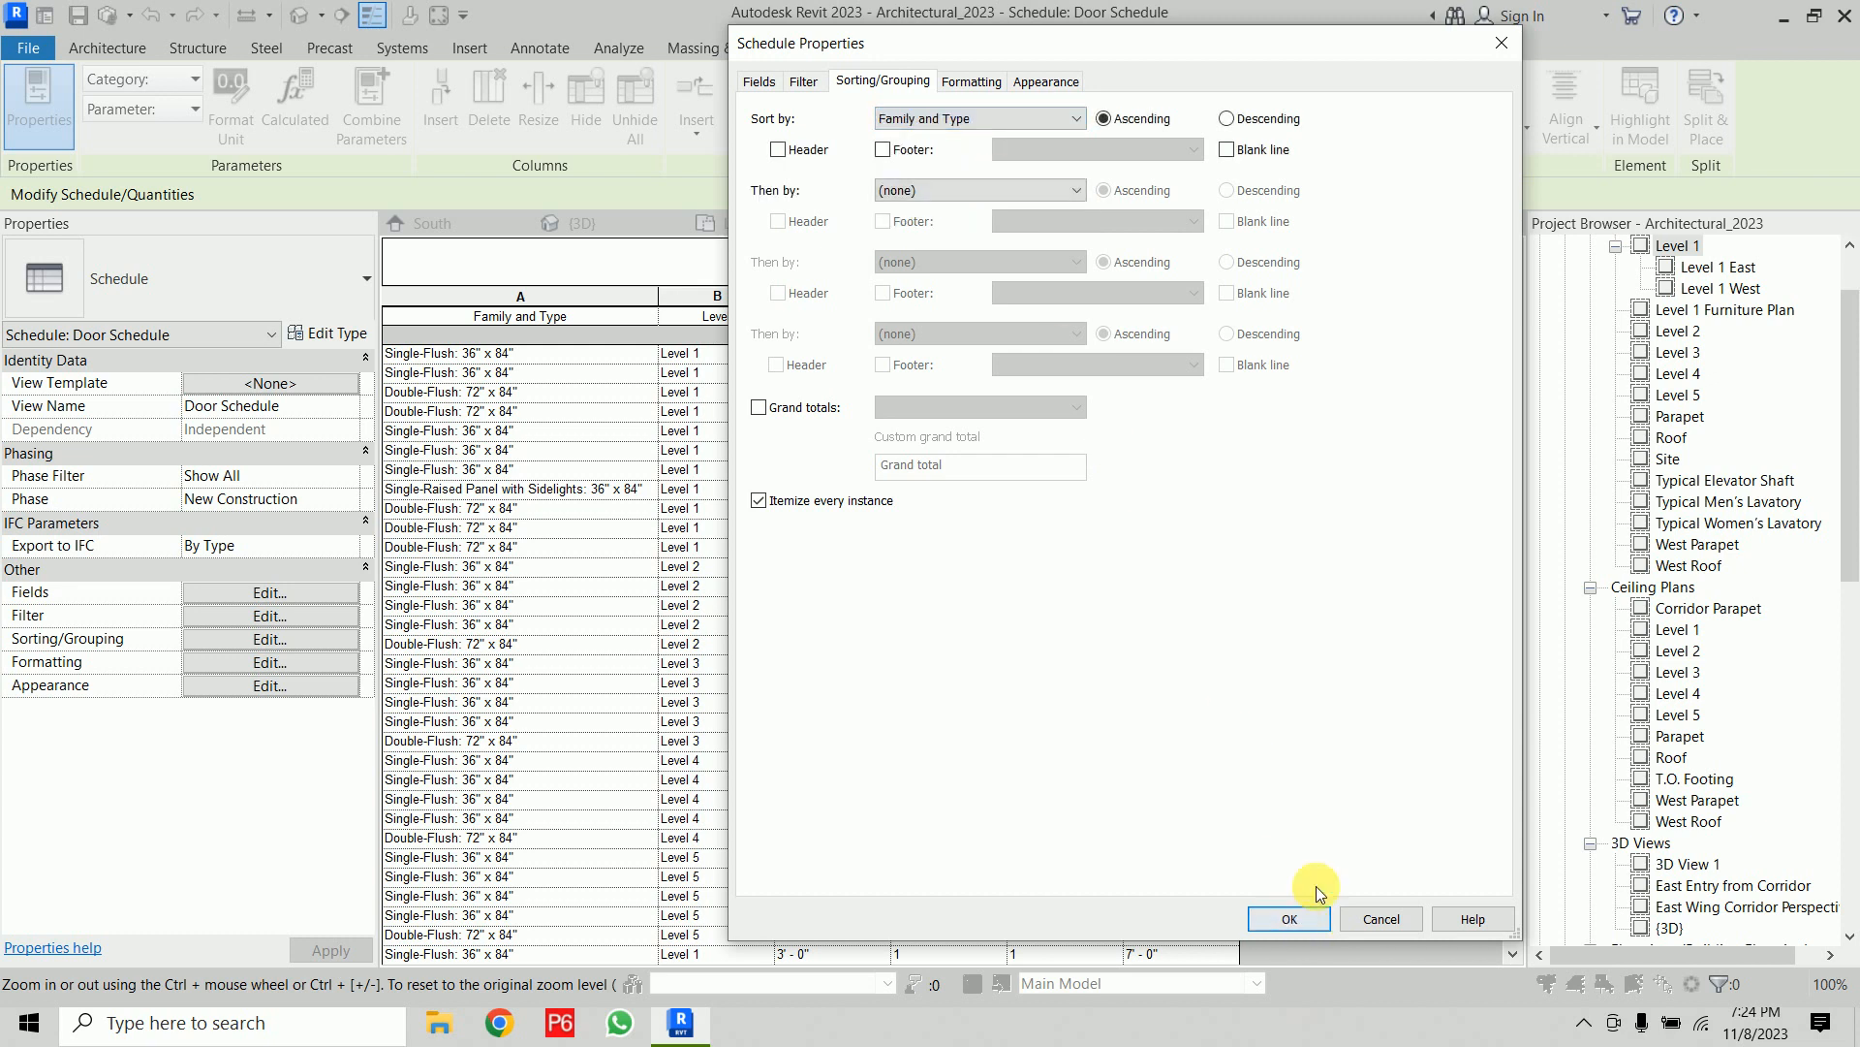
{"action": "left_click", "coordinate": [1227, 149]}
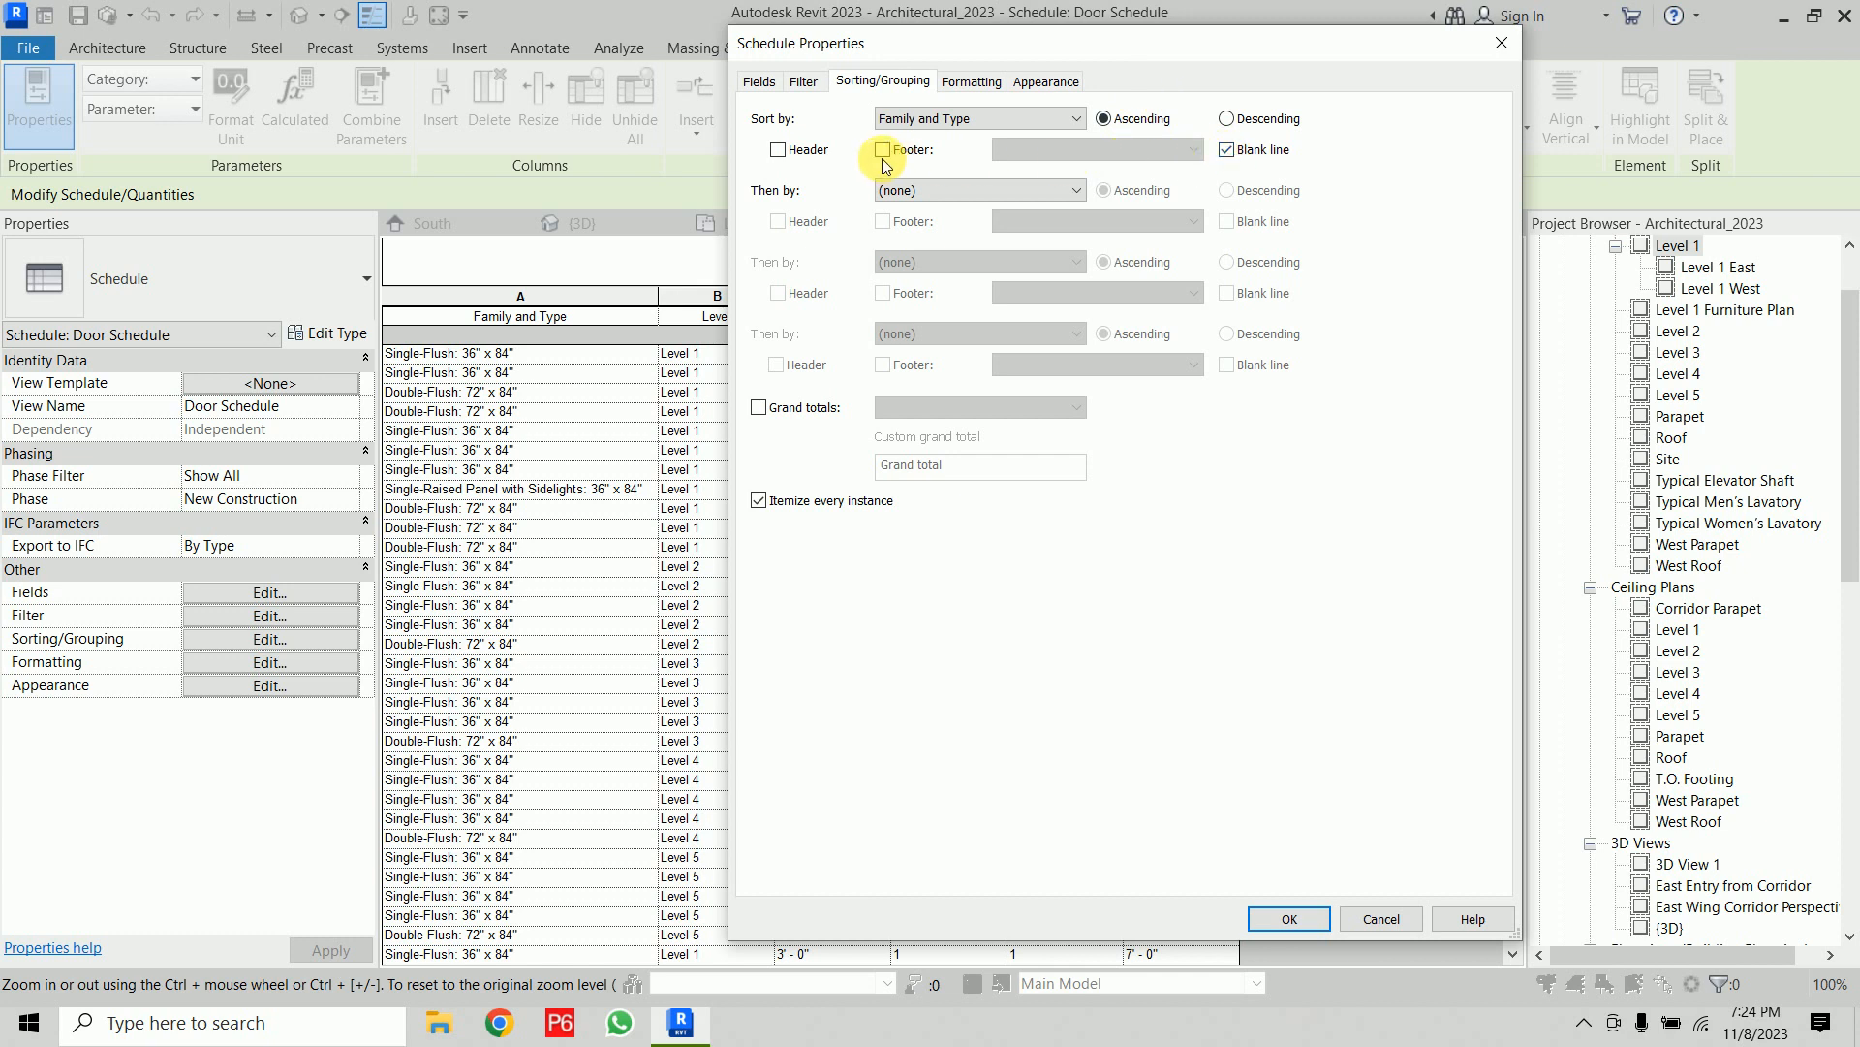
{"action": "left_click", "coordinate": [919, 151]}
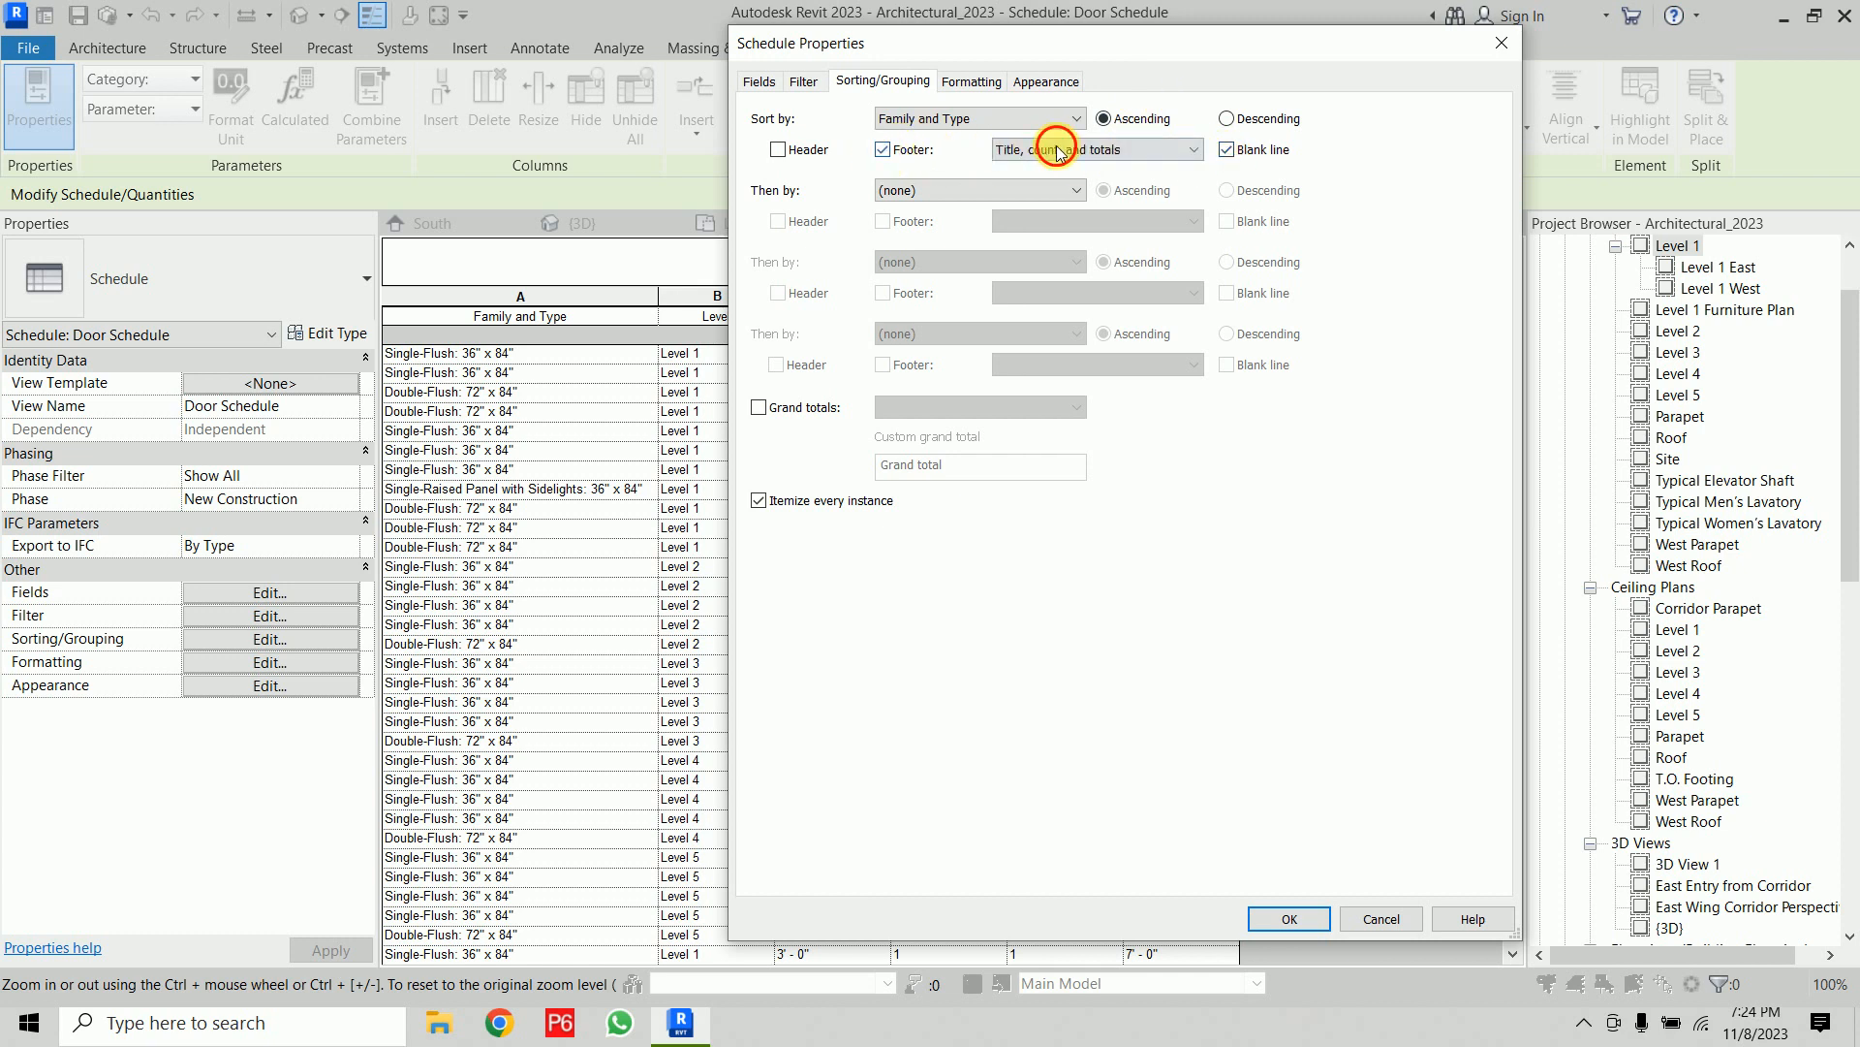
{"action": "left_click", "coordinate": [1056, 150]}
{"action": "left_click", "coordinate": [1061, 215]}
Enable grand totals for the Door Schedule and set them to Totals only
{"action": "left_click", "coordinate": [774, 405]}
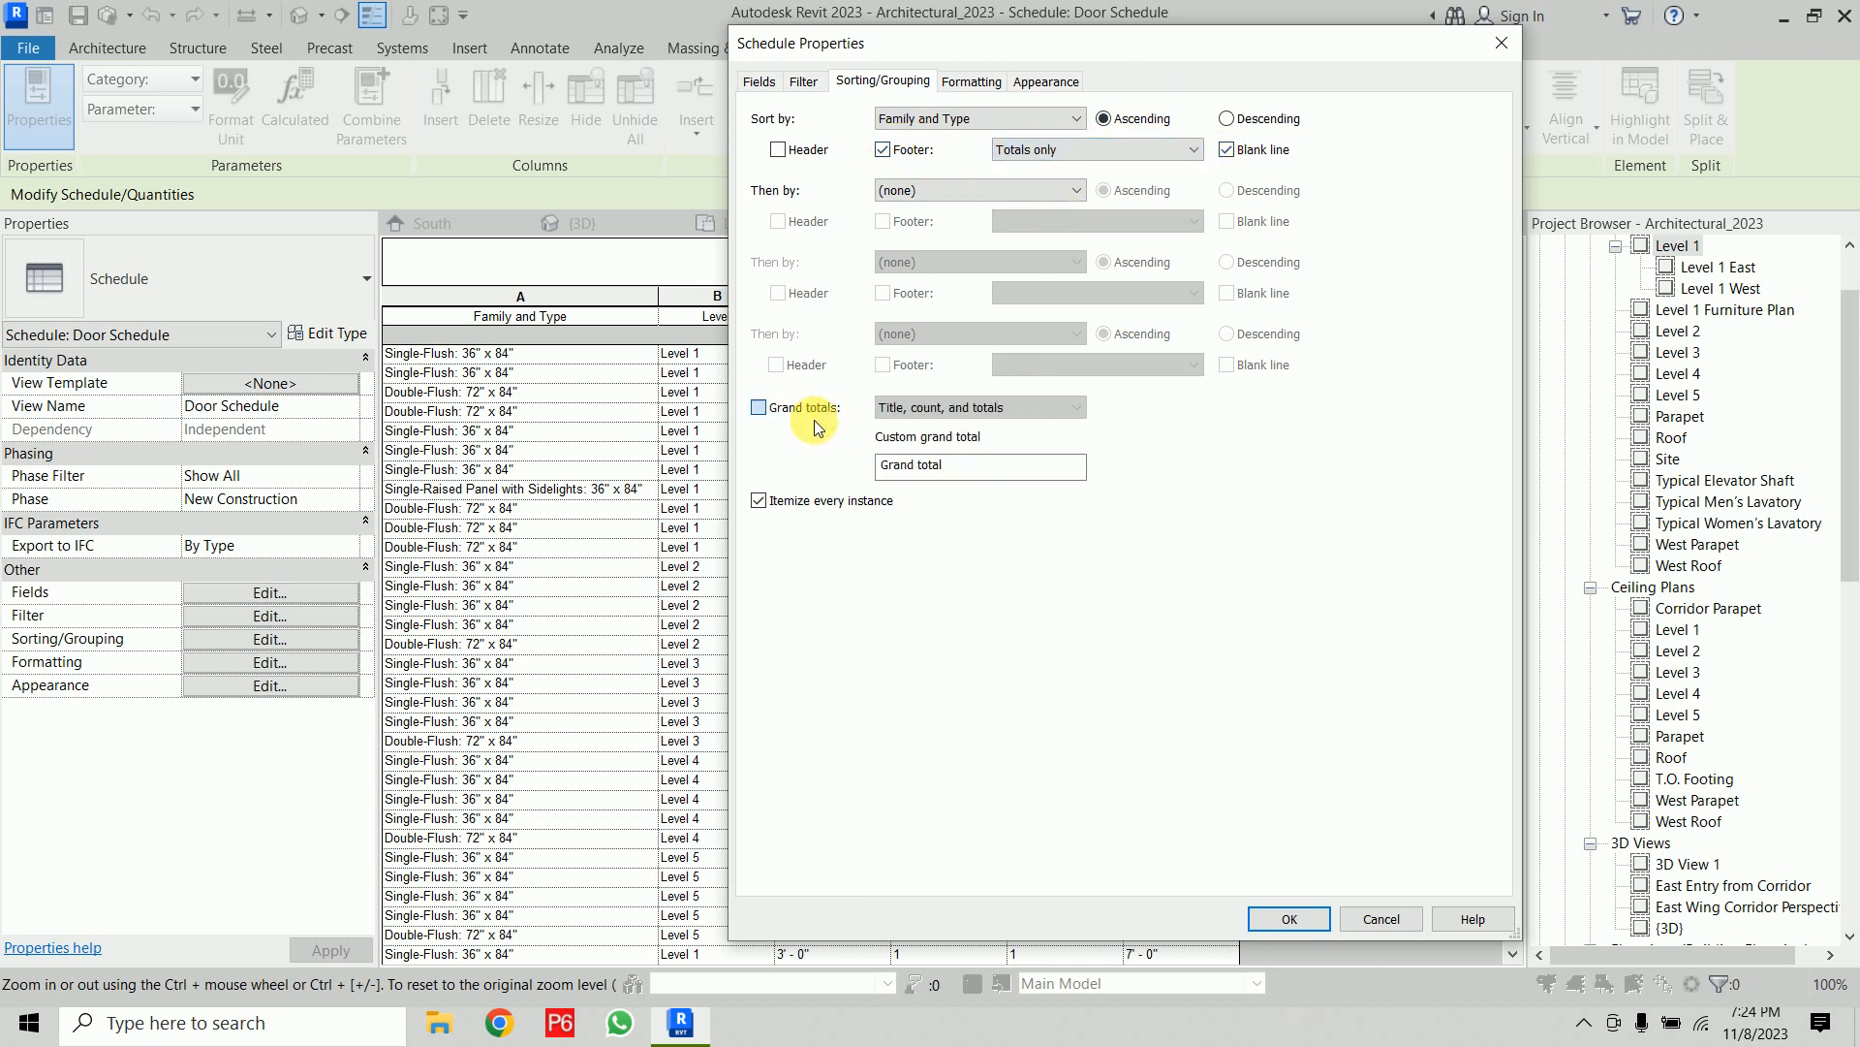
{"action": "left_click", "coordinate": [992, 409]}
{"action": "left_click", "coordinate": [978, 471]}
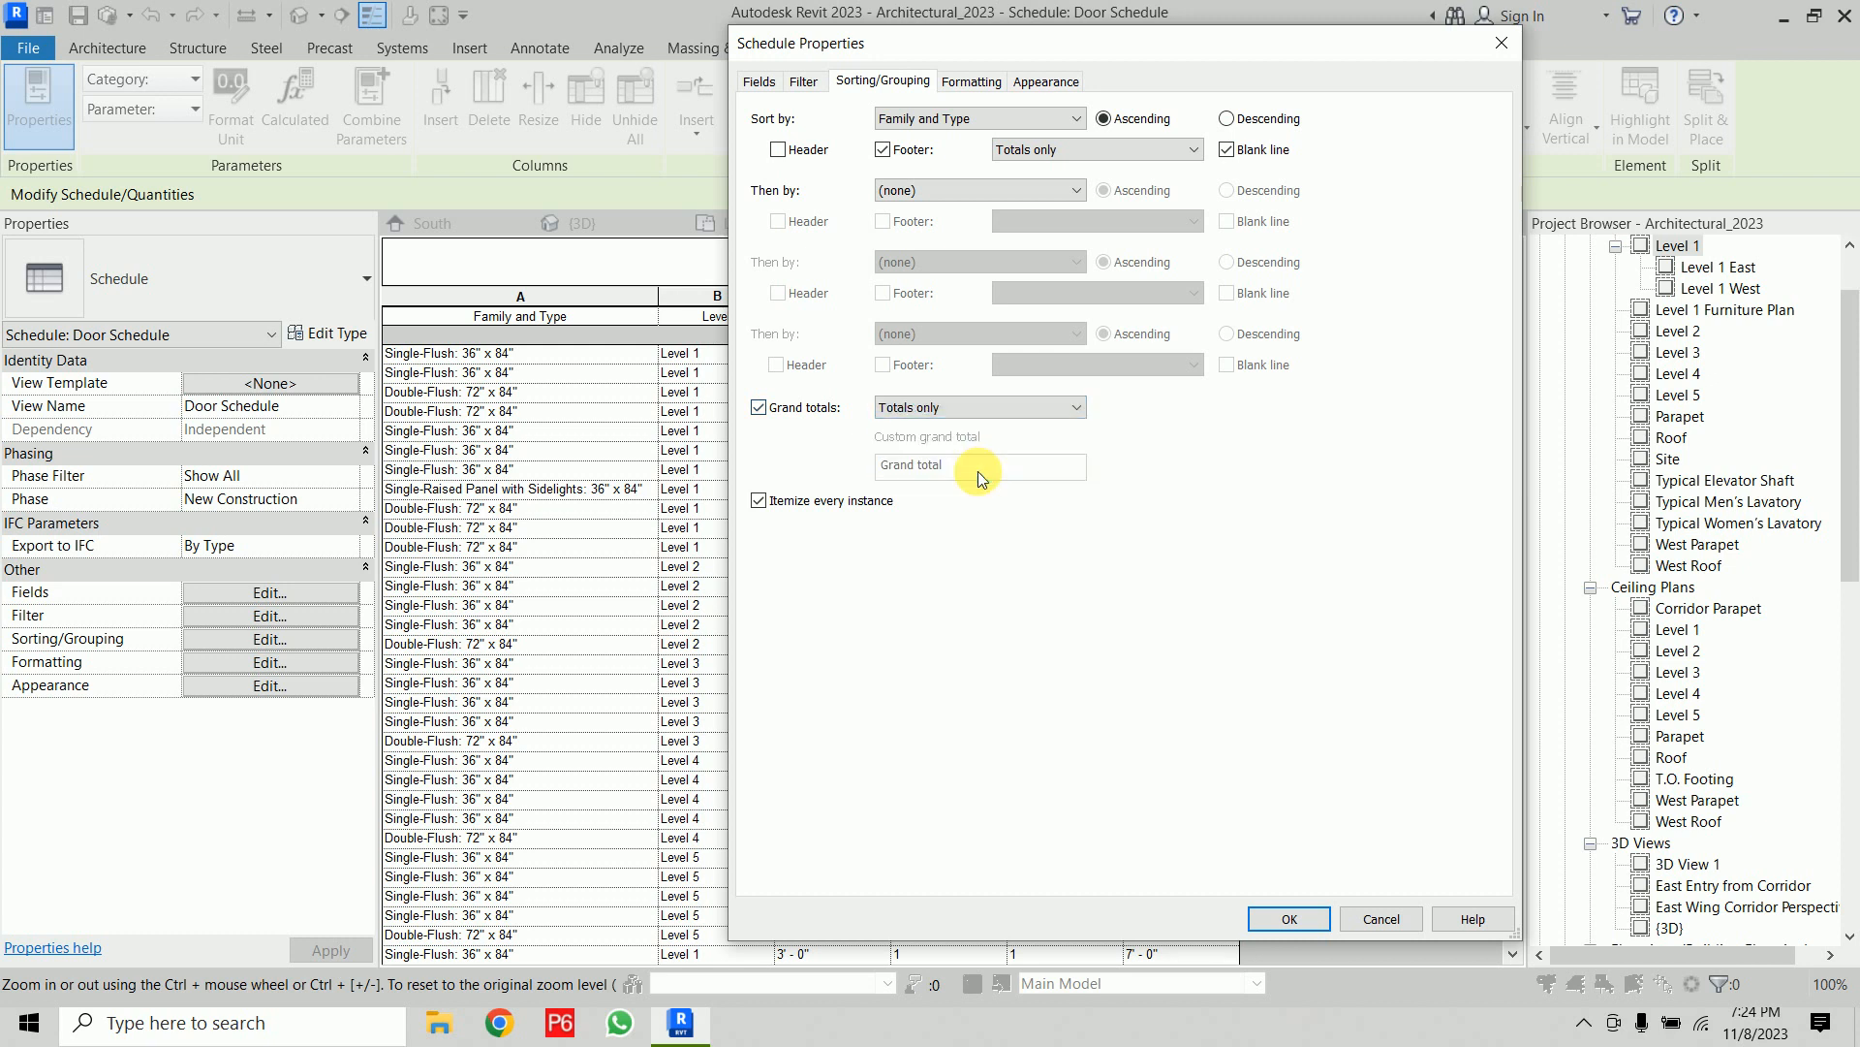
Set the Count field to Calculate totals, apply the schedule properties, and review the door groups
{"action": "left_click", "coordinate": [969, 81]}
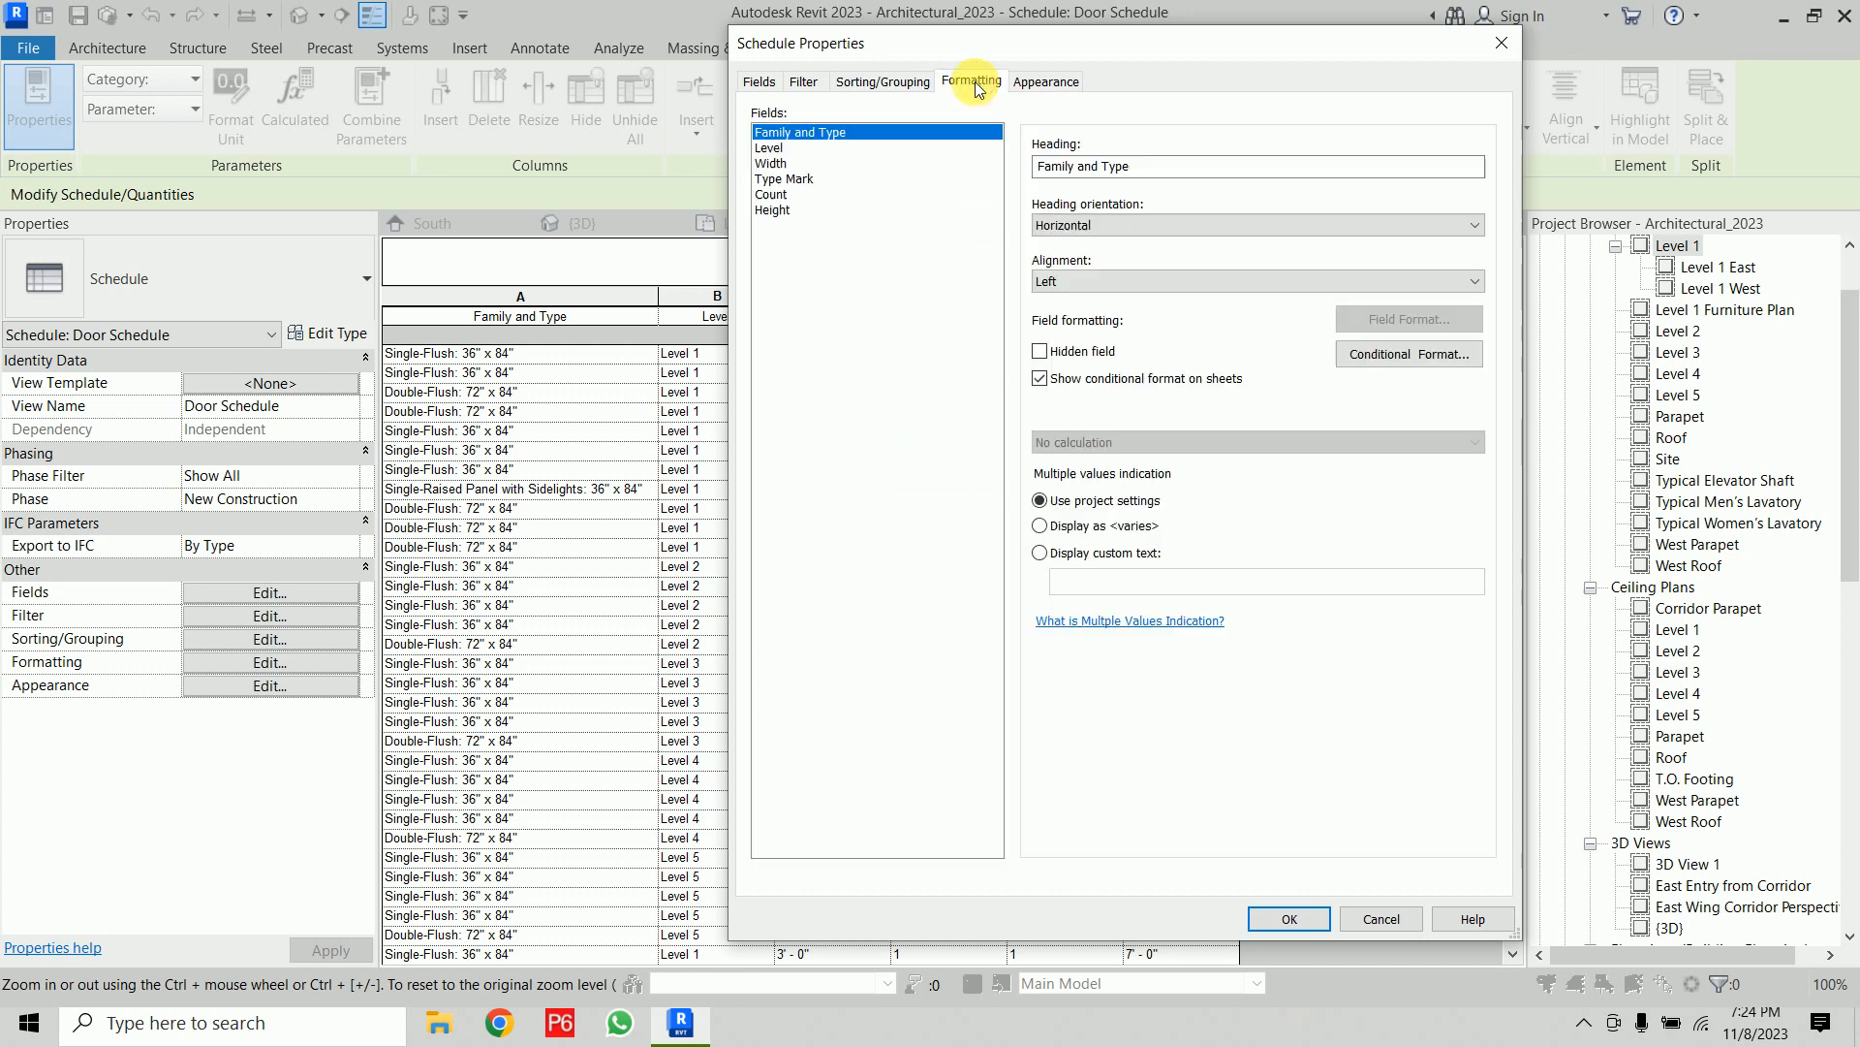
{"action": "left_click", "coordinate": [817, 194]}
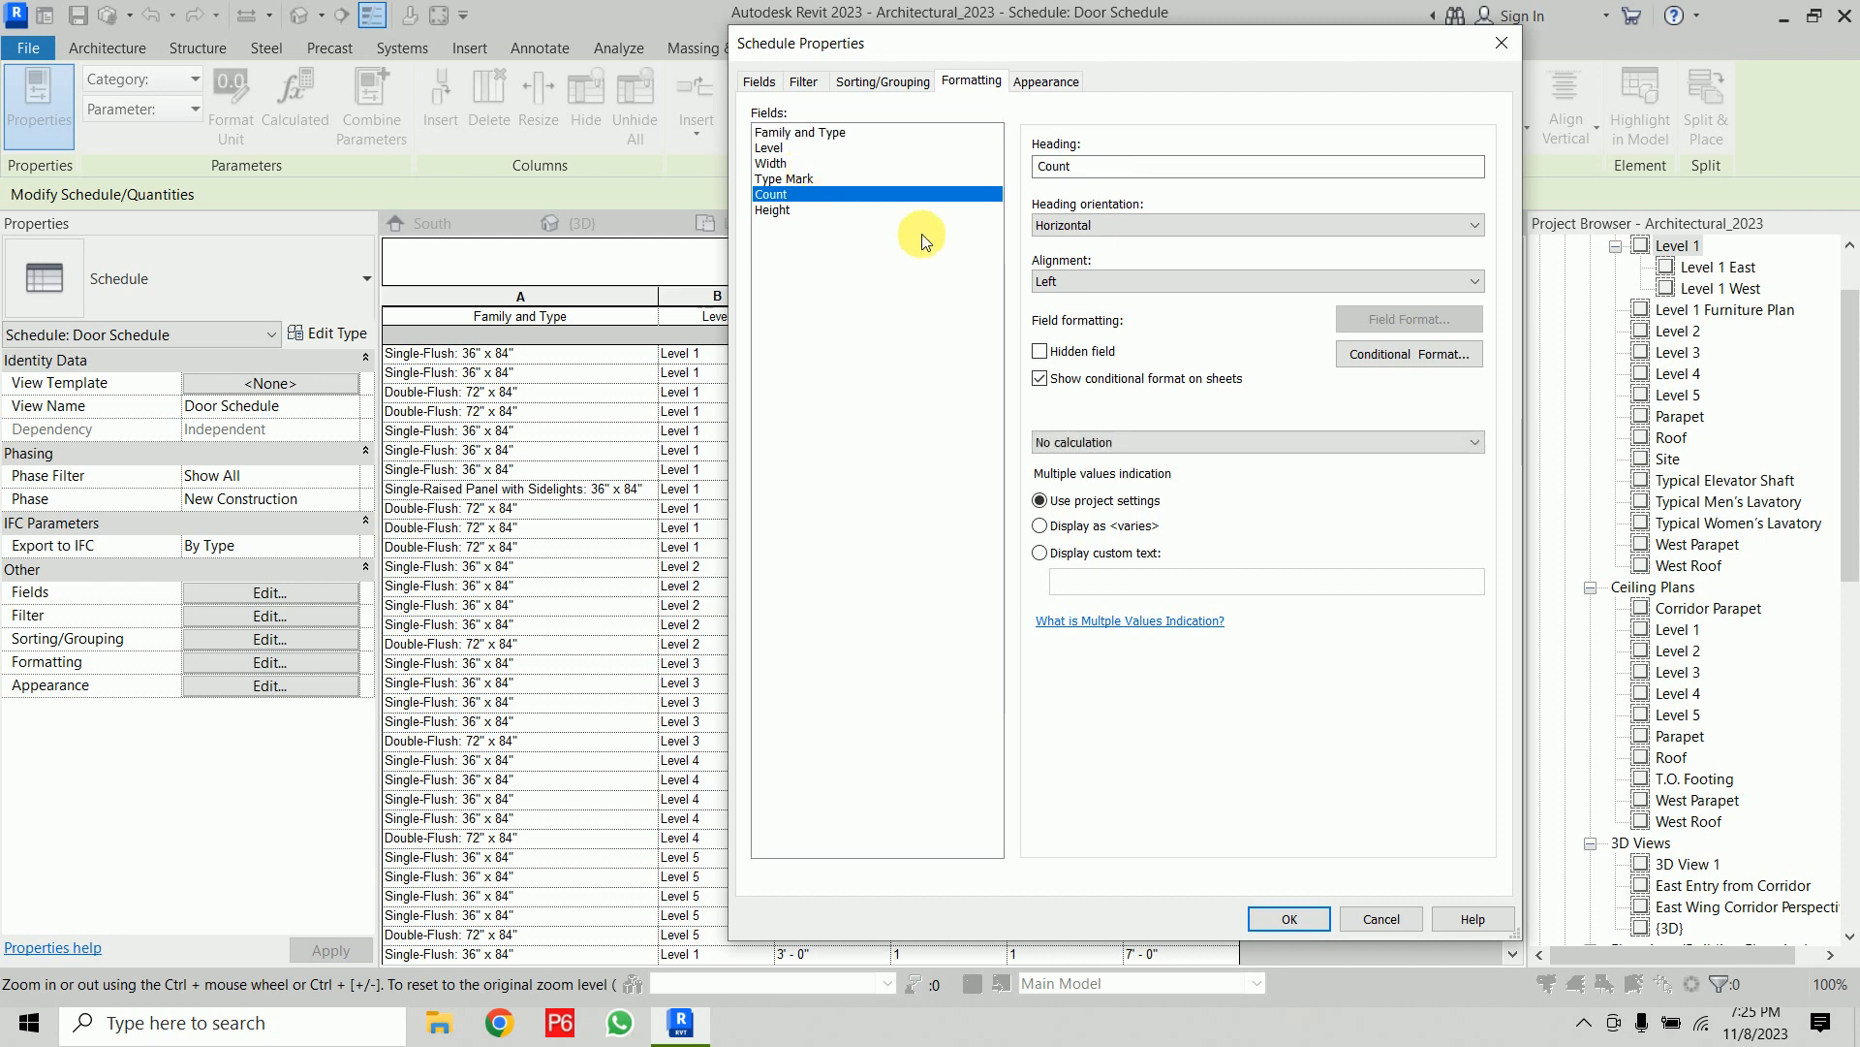
{"action": "left_click", "coordinate": [1168, 444]}
{"action": "left_click", "coordinate": [1114, 477]}
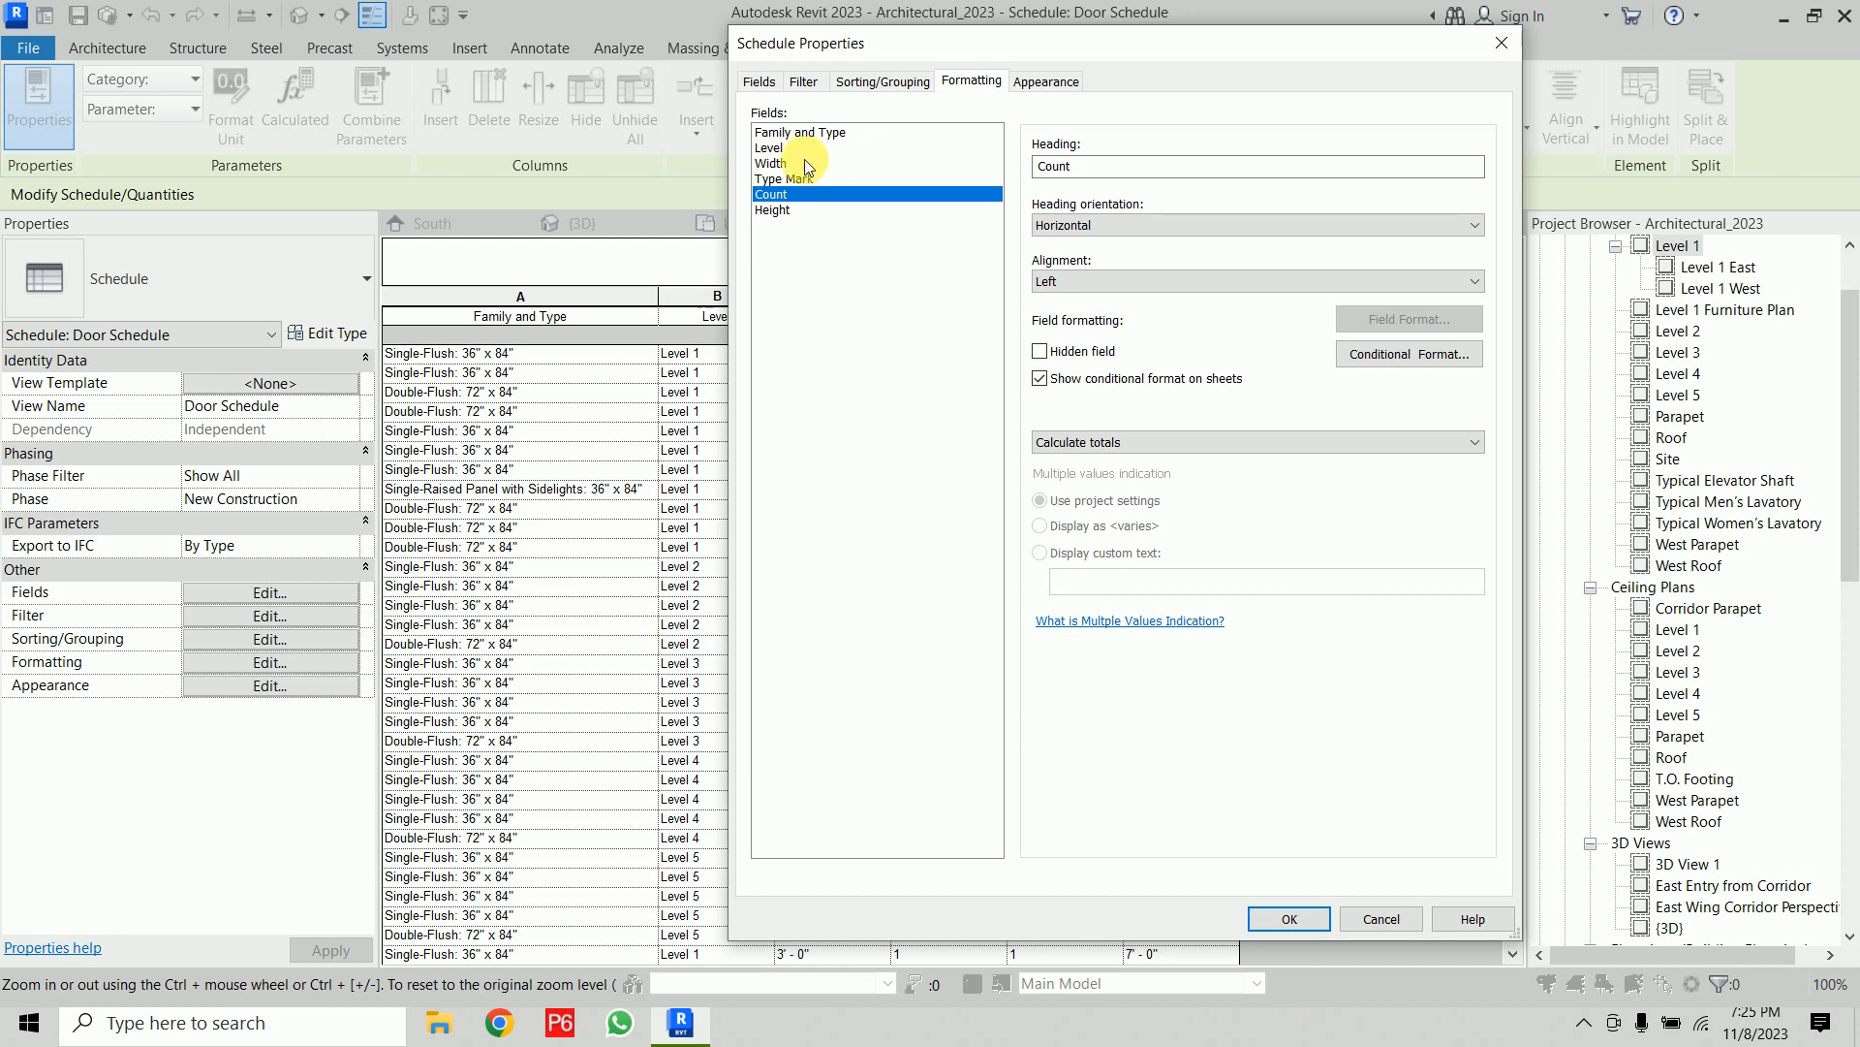
{"action": "left_click", "coordinate": [1308, 915]}
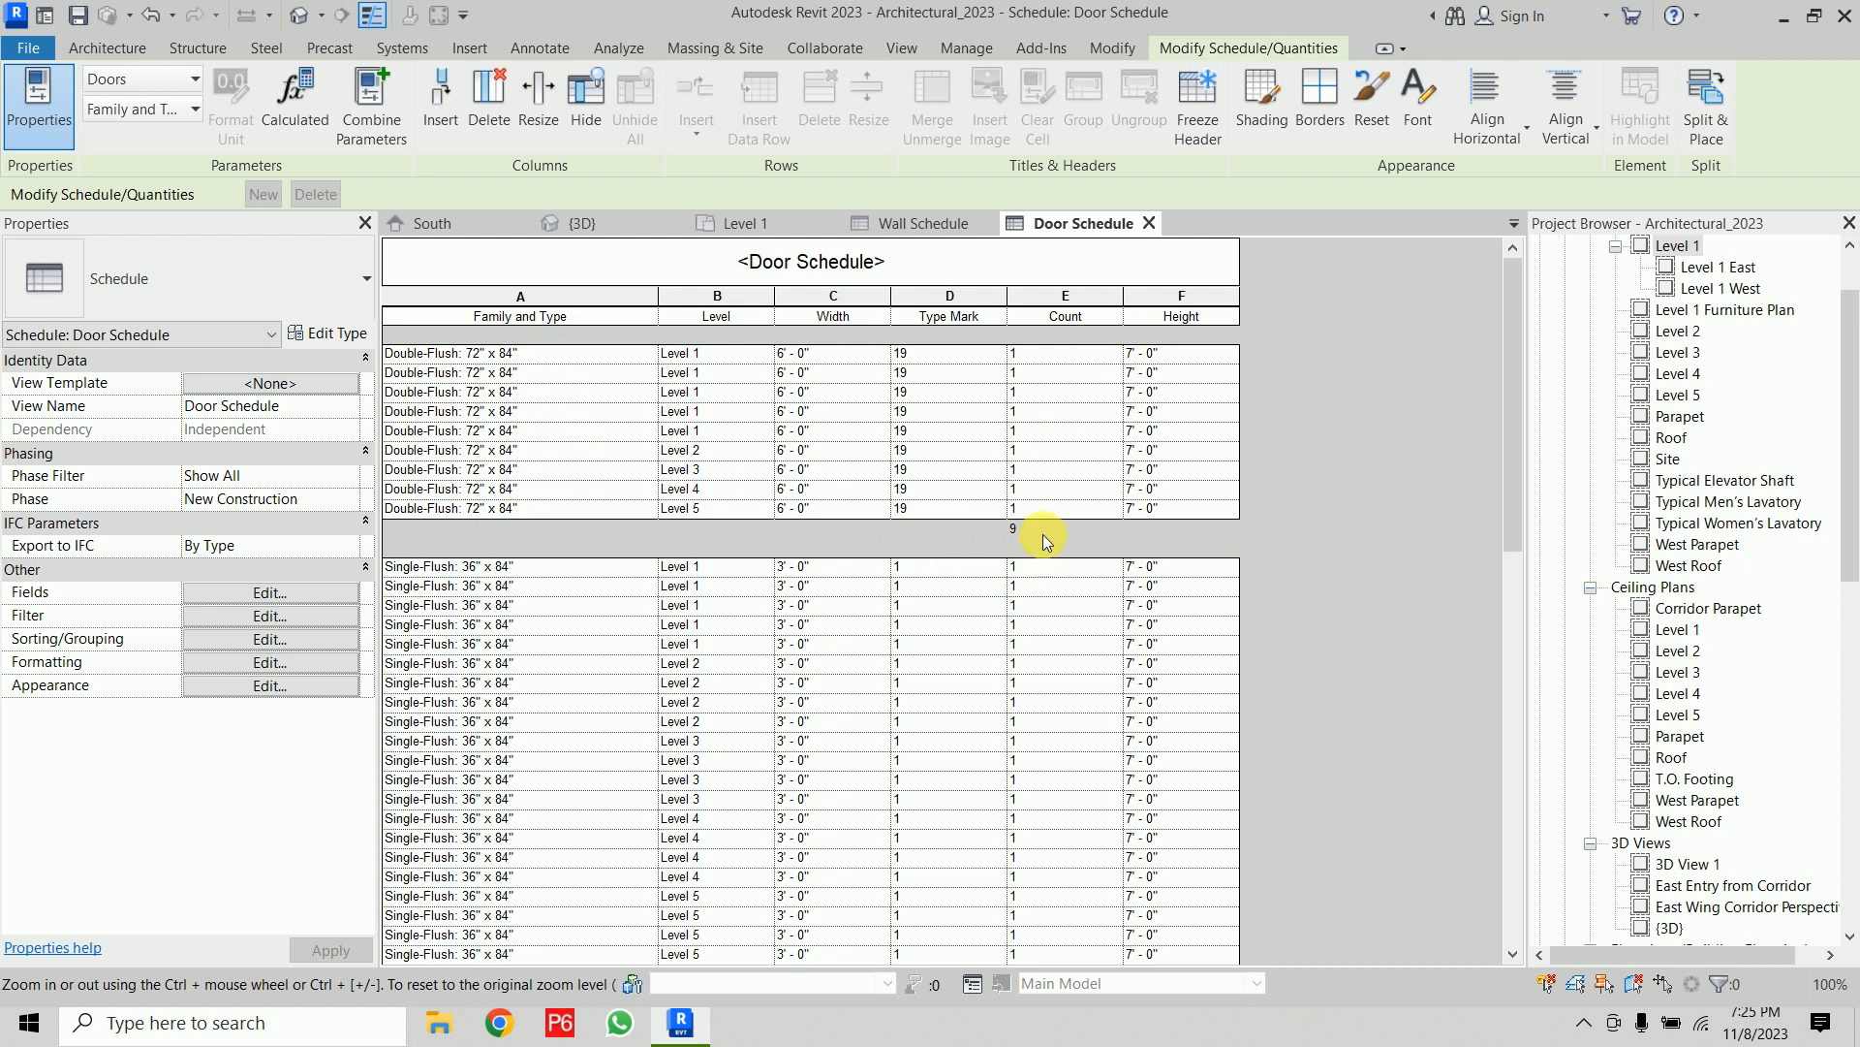
{"action": "scroll", "coordinate": [665, 614], "scroll_direction": "down", "scroll_amount": 10}
{"action": "scroll", "coordinate": [755, 542], "scroll_direction": "down", "scroll_amount": 4}
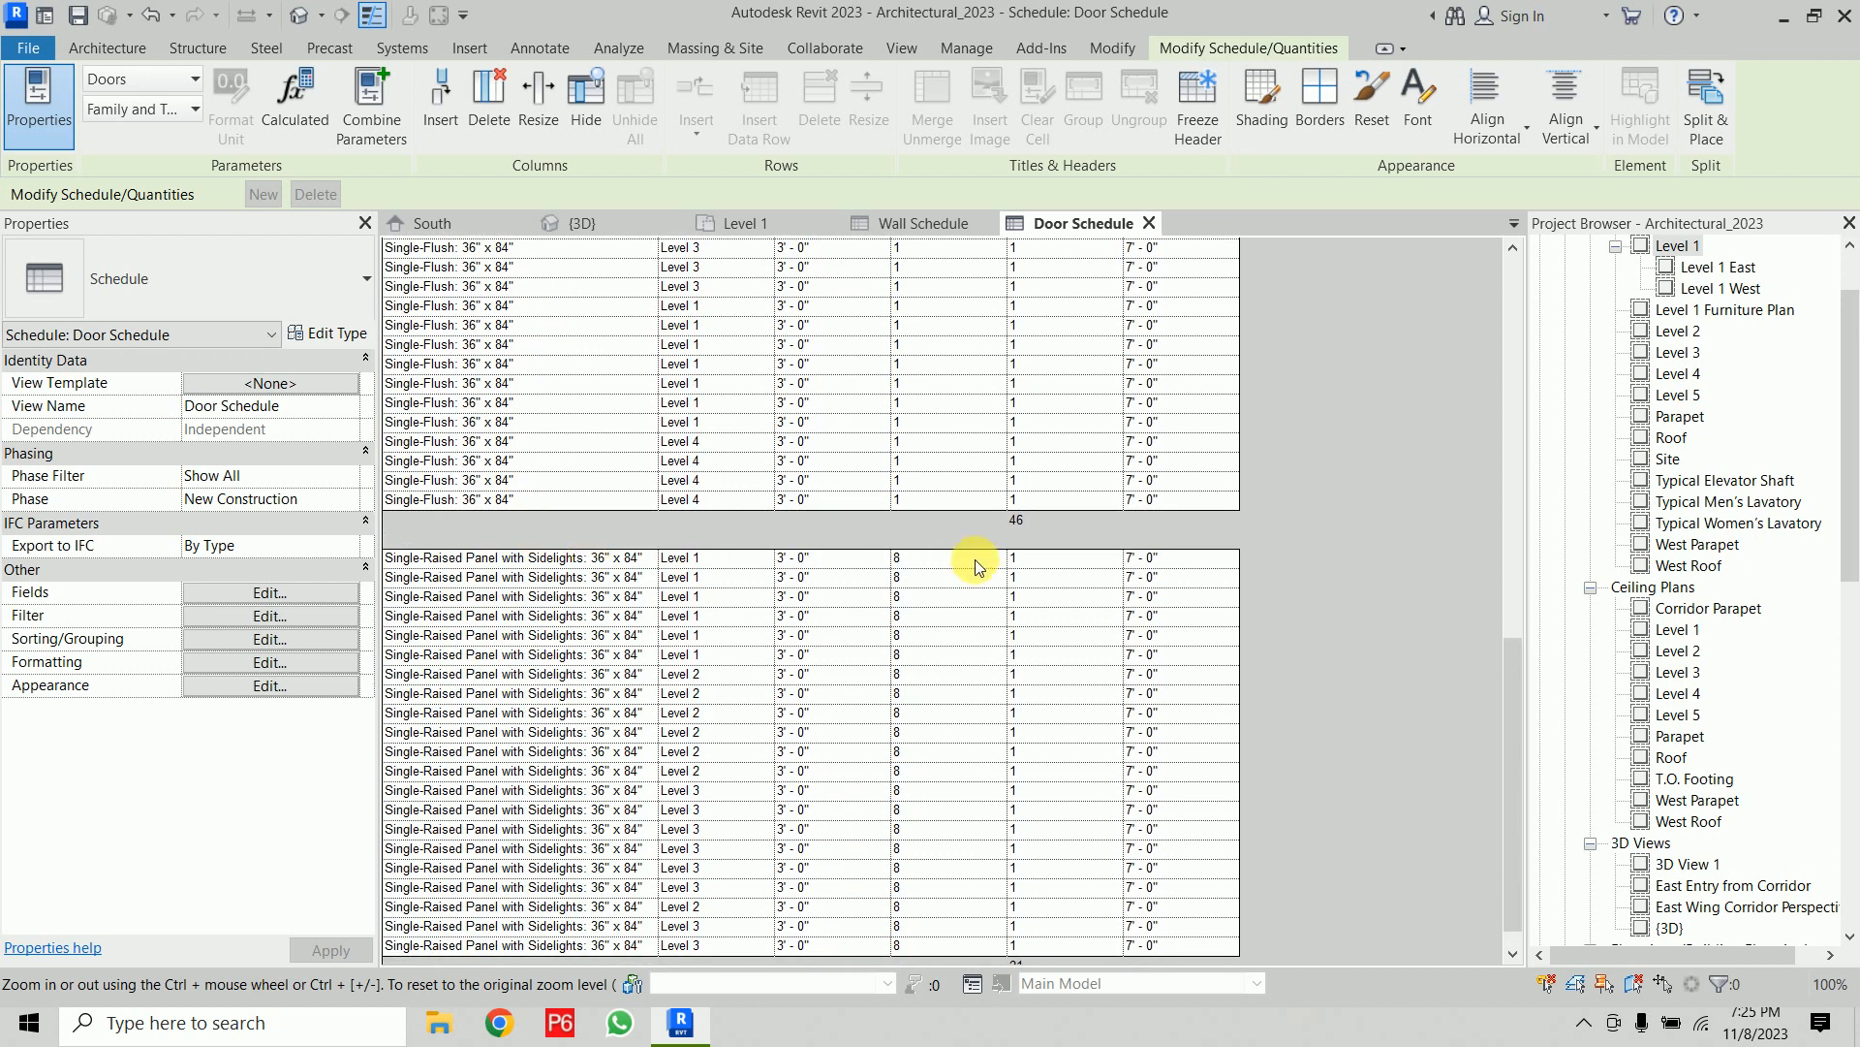
Filter the Door Schedule so that Level equals Level 1, and review the filtered door groups and totals
{"action": "scroll", "coordinate": [1012, 519], "scroll_direction": "down", "scroll_amount": 1}
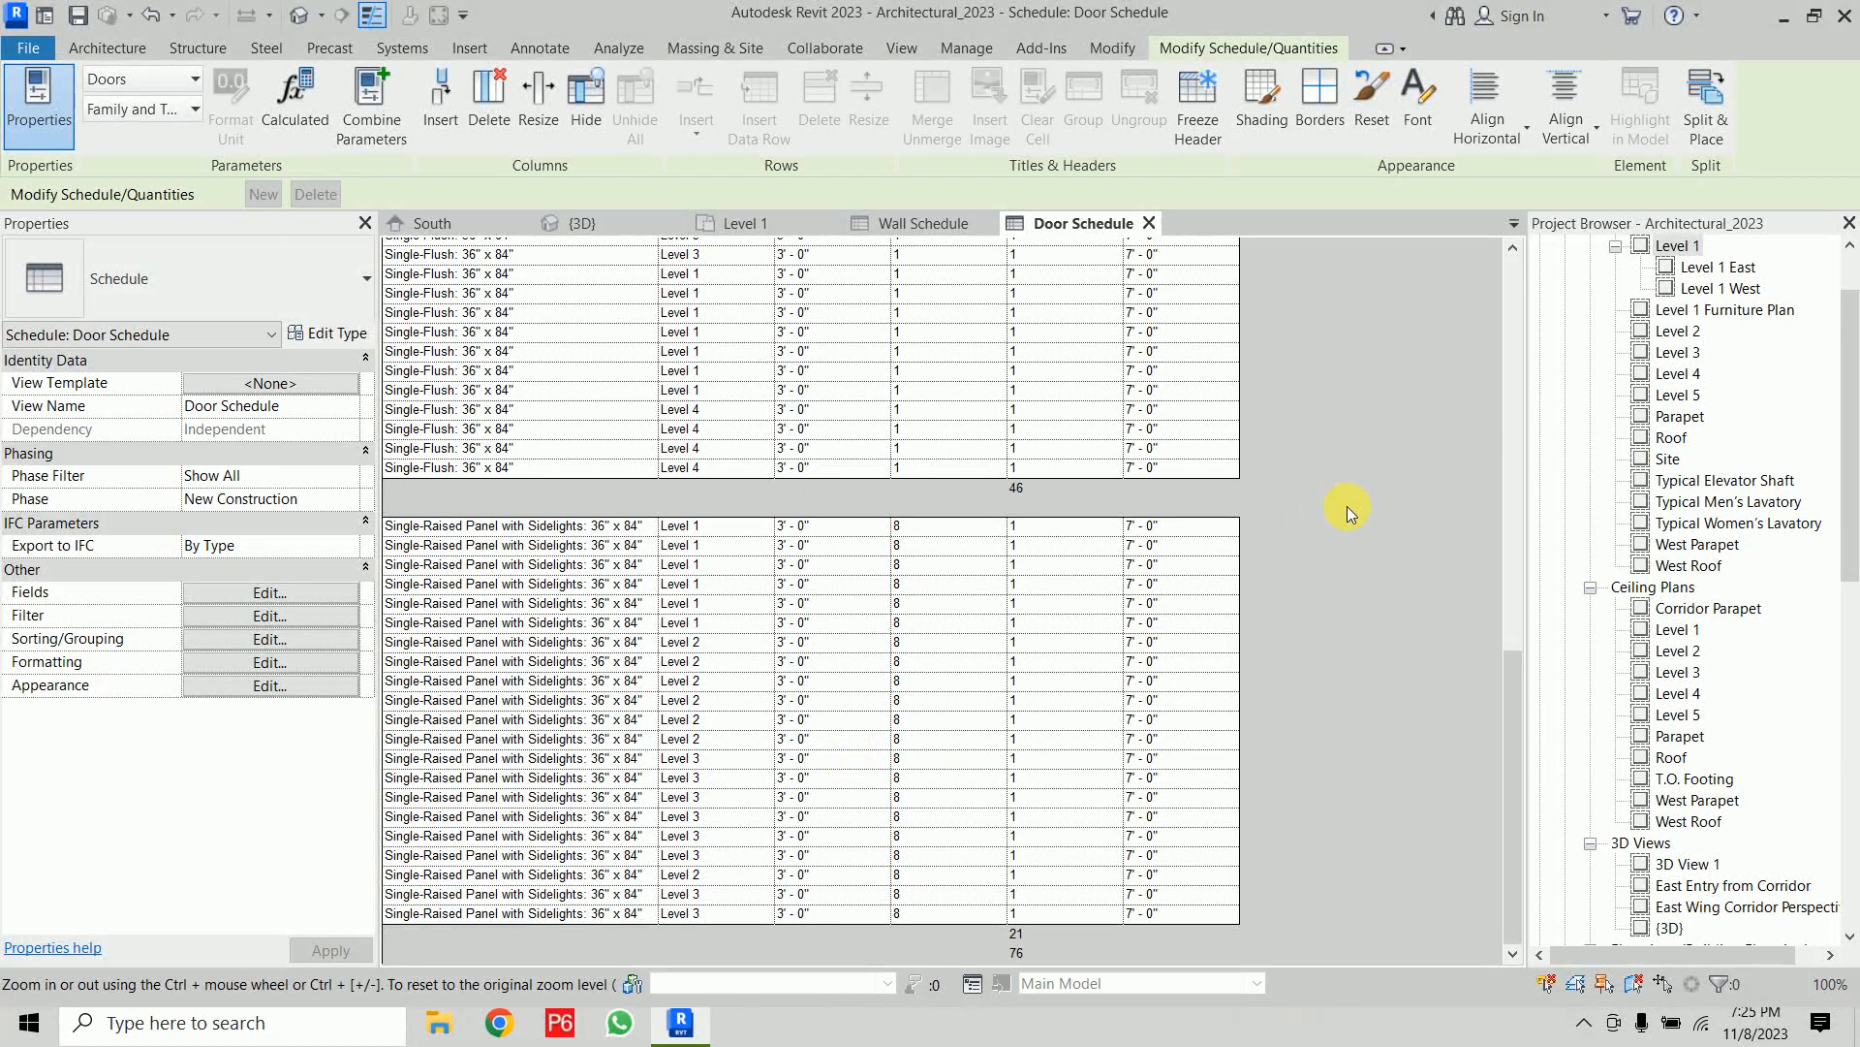
{"action": "scroll", "coordinate": [1347, 506], "scroll_direction": "up", "scroll_amount": 10}
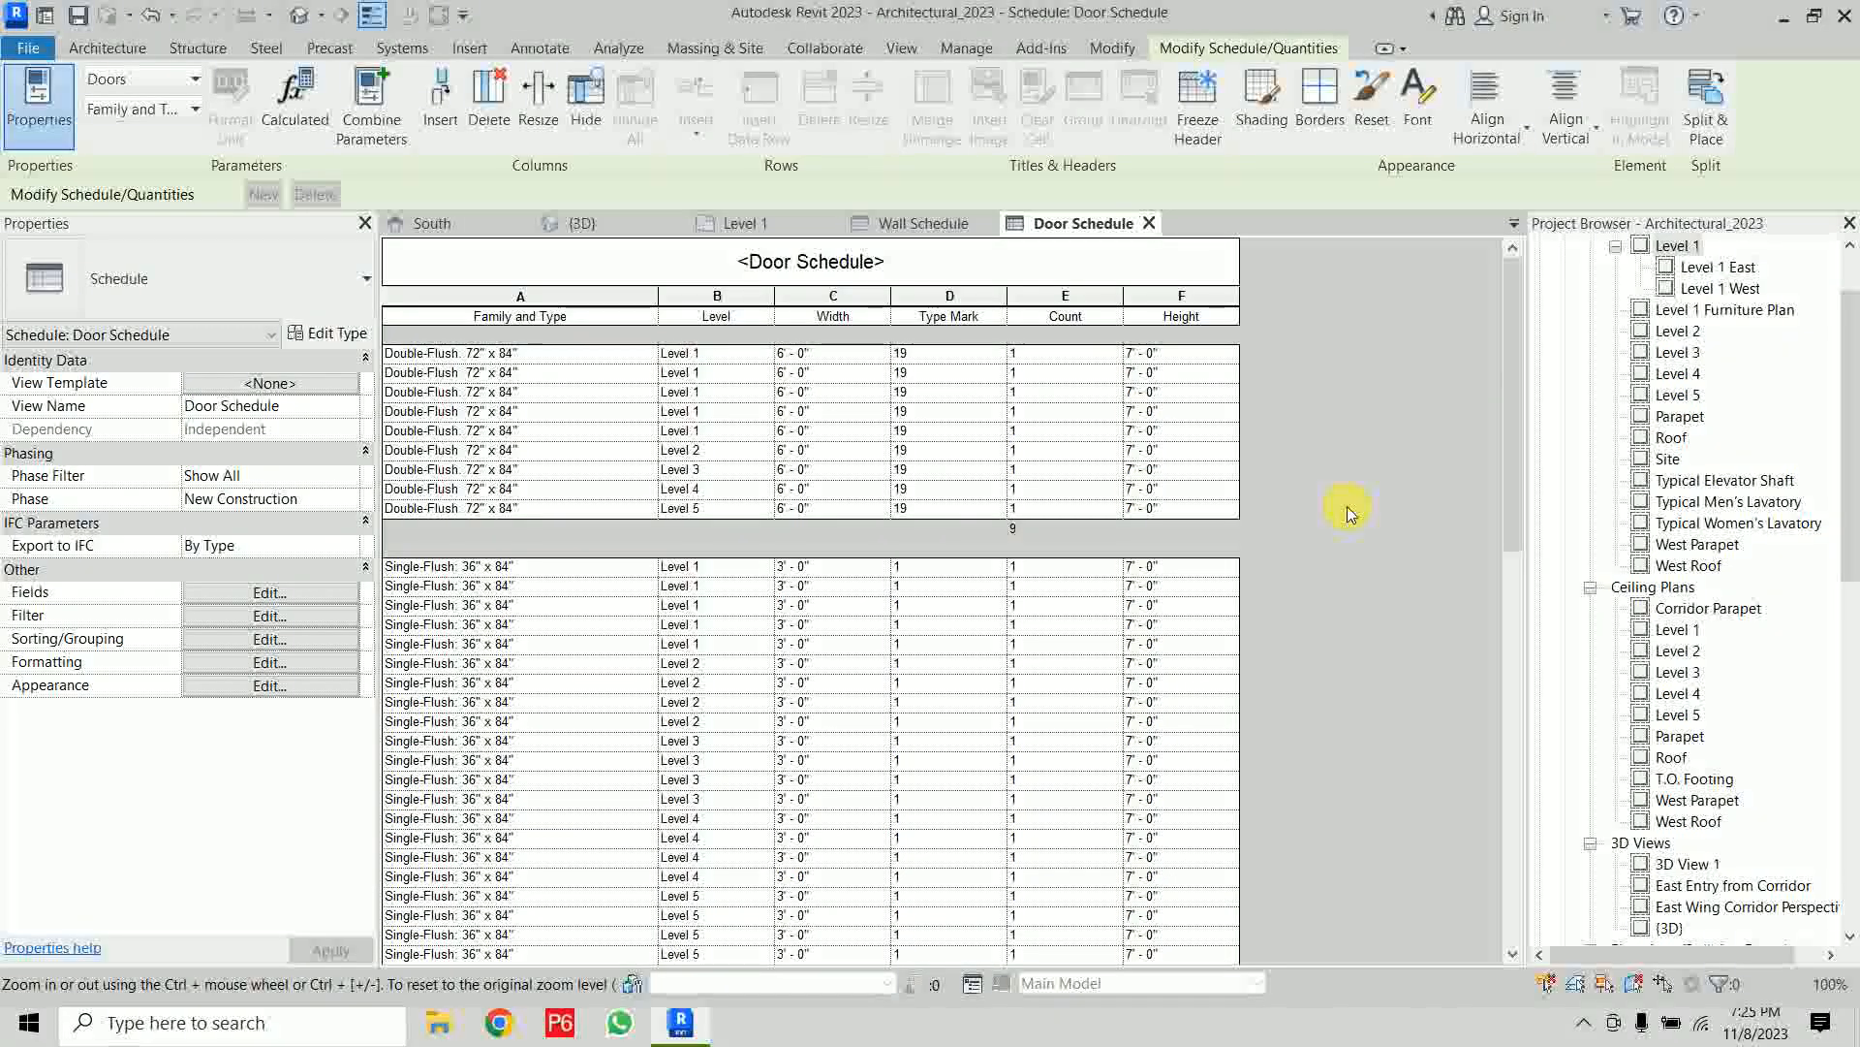
{"action": "left_click", "coordinate": [296, 619]}
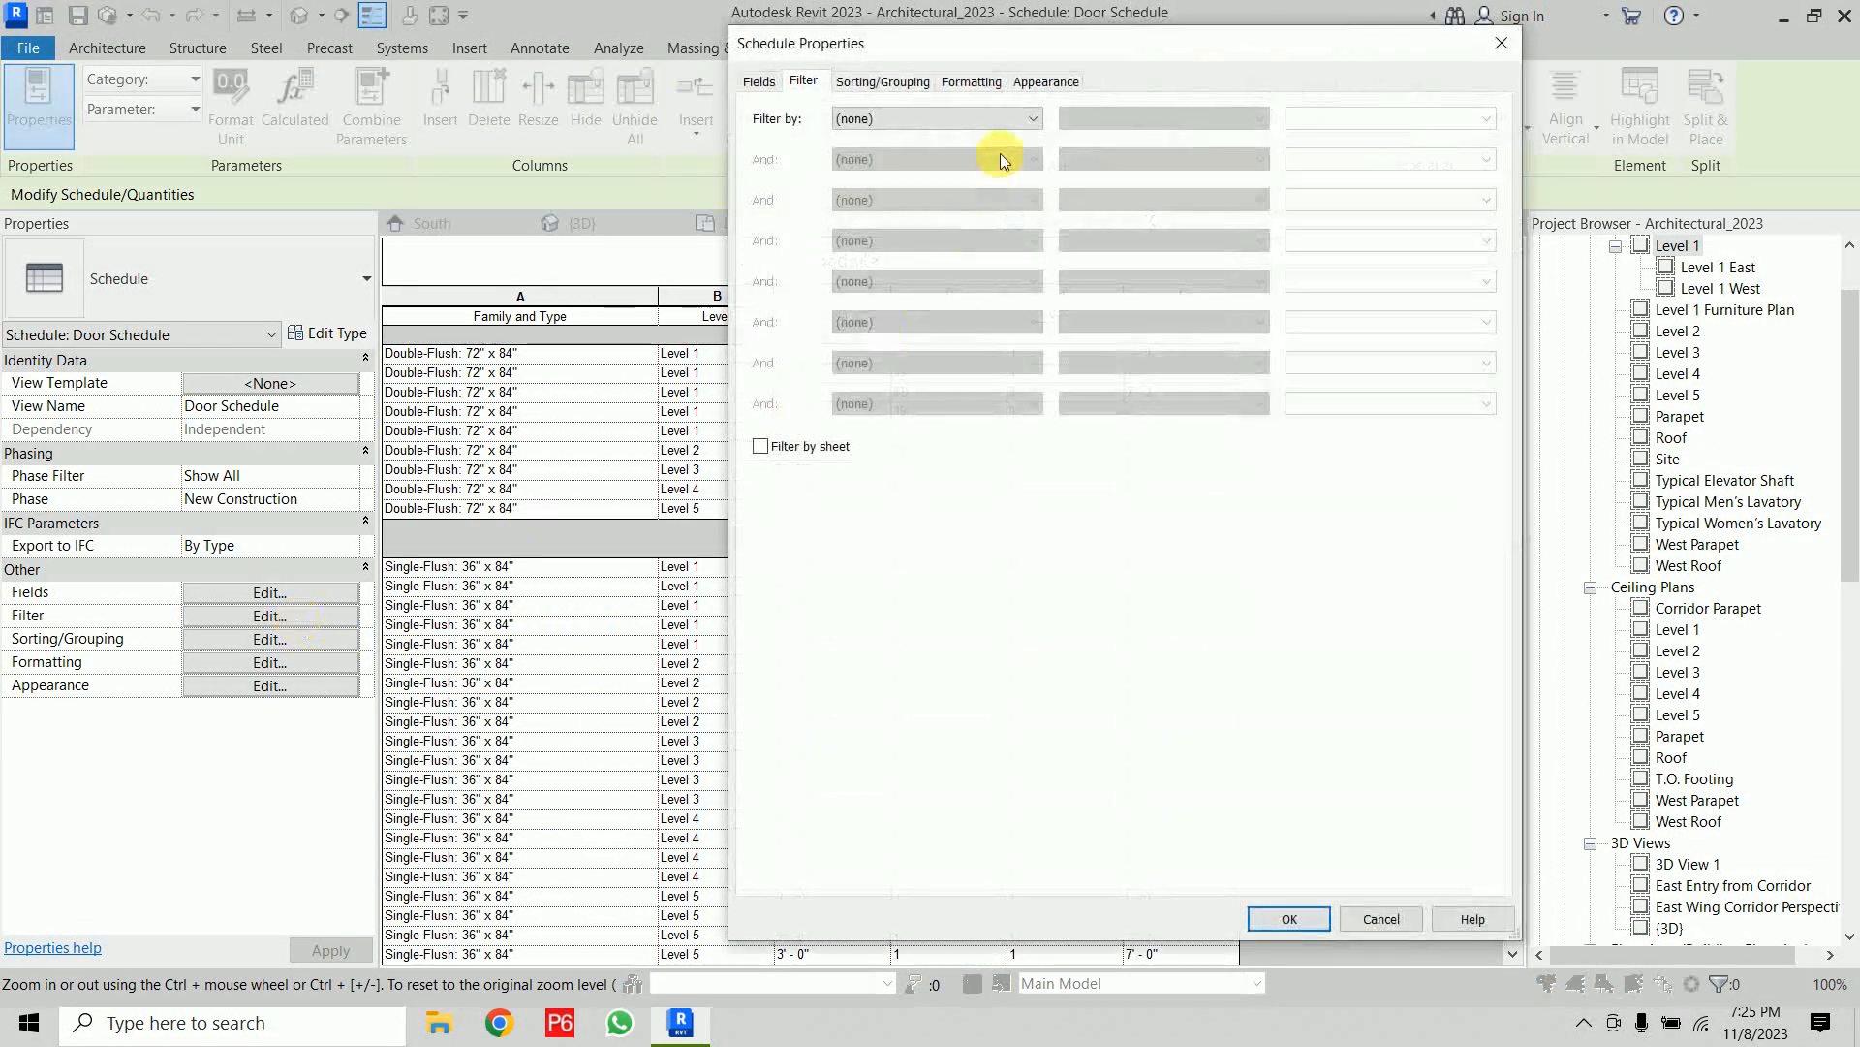
{"action": "left_click", "coordinate": [986, 121]}
{"action": "left_click", "coordinate": [963, 159]}
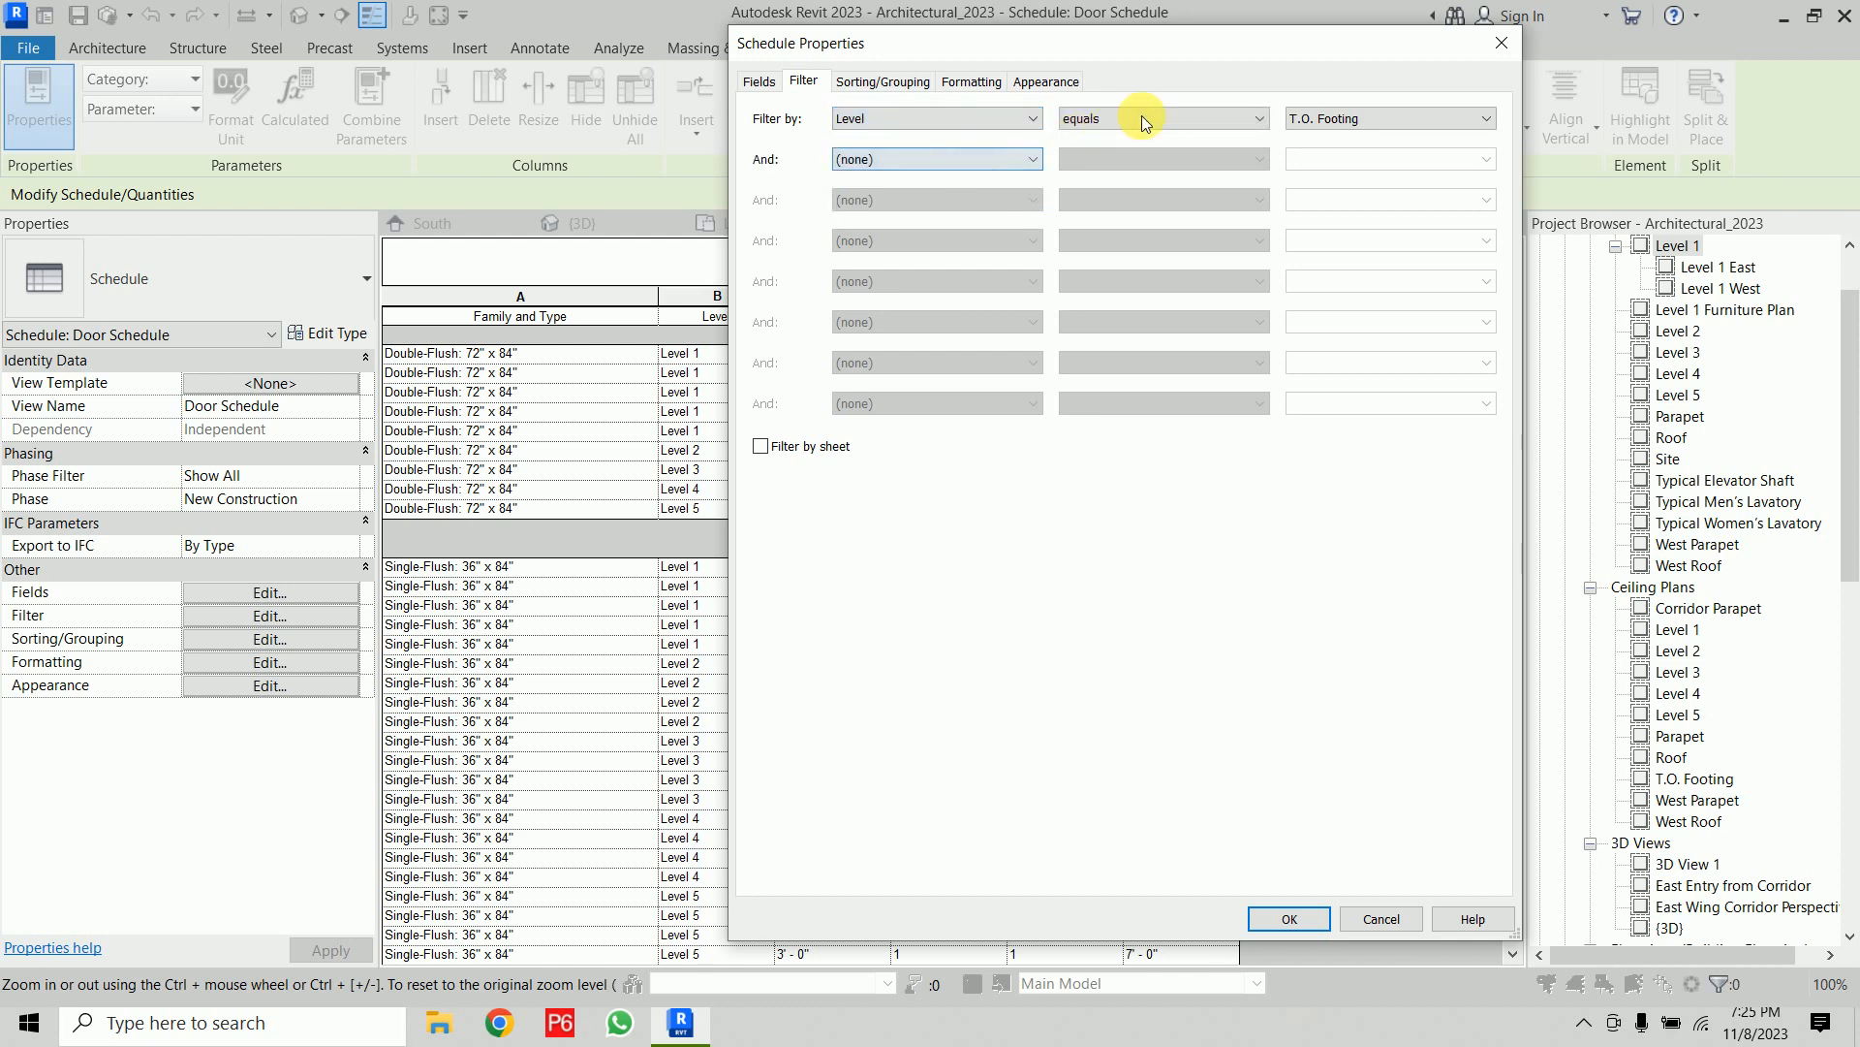
{"action": "left_click", "coordinate": [1141, 116]}
{"action": "left_click", "coordinate": [1149, 115]}
{"action": "left_click", "coordinate": [1390, 117]}
{"action": "left_click", "coordinate": [1382, 139]}
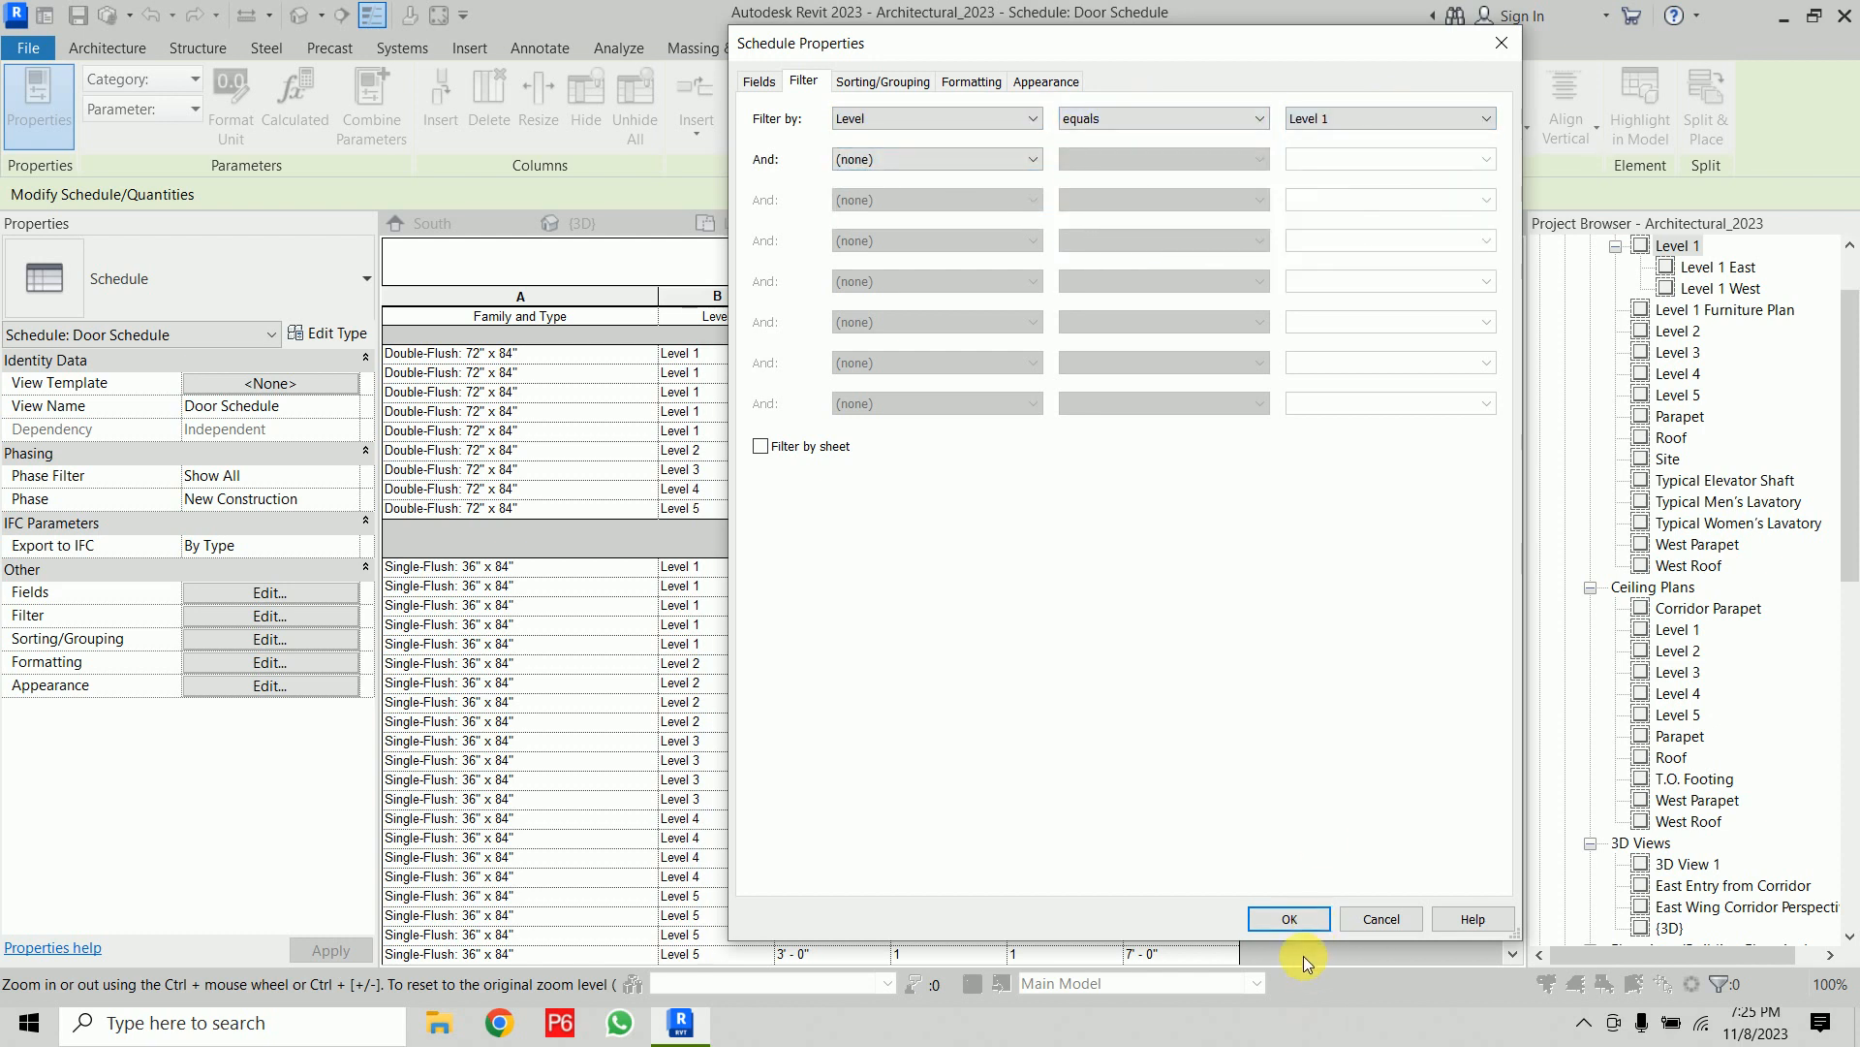
{"action": "left_click", "coordinate": [1291, 918]}
{"action": "scroll", "coordinate": [1323, 580], "scroll_direction": "down", "scroll_amount": 2}
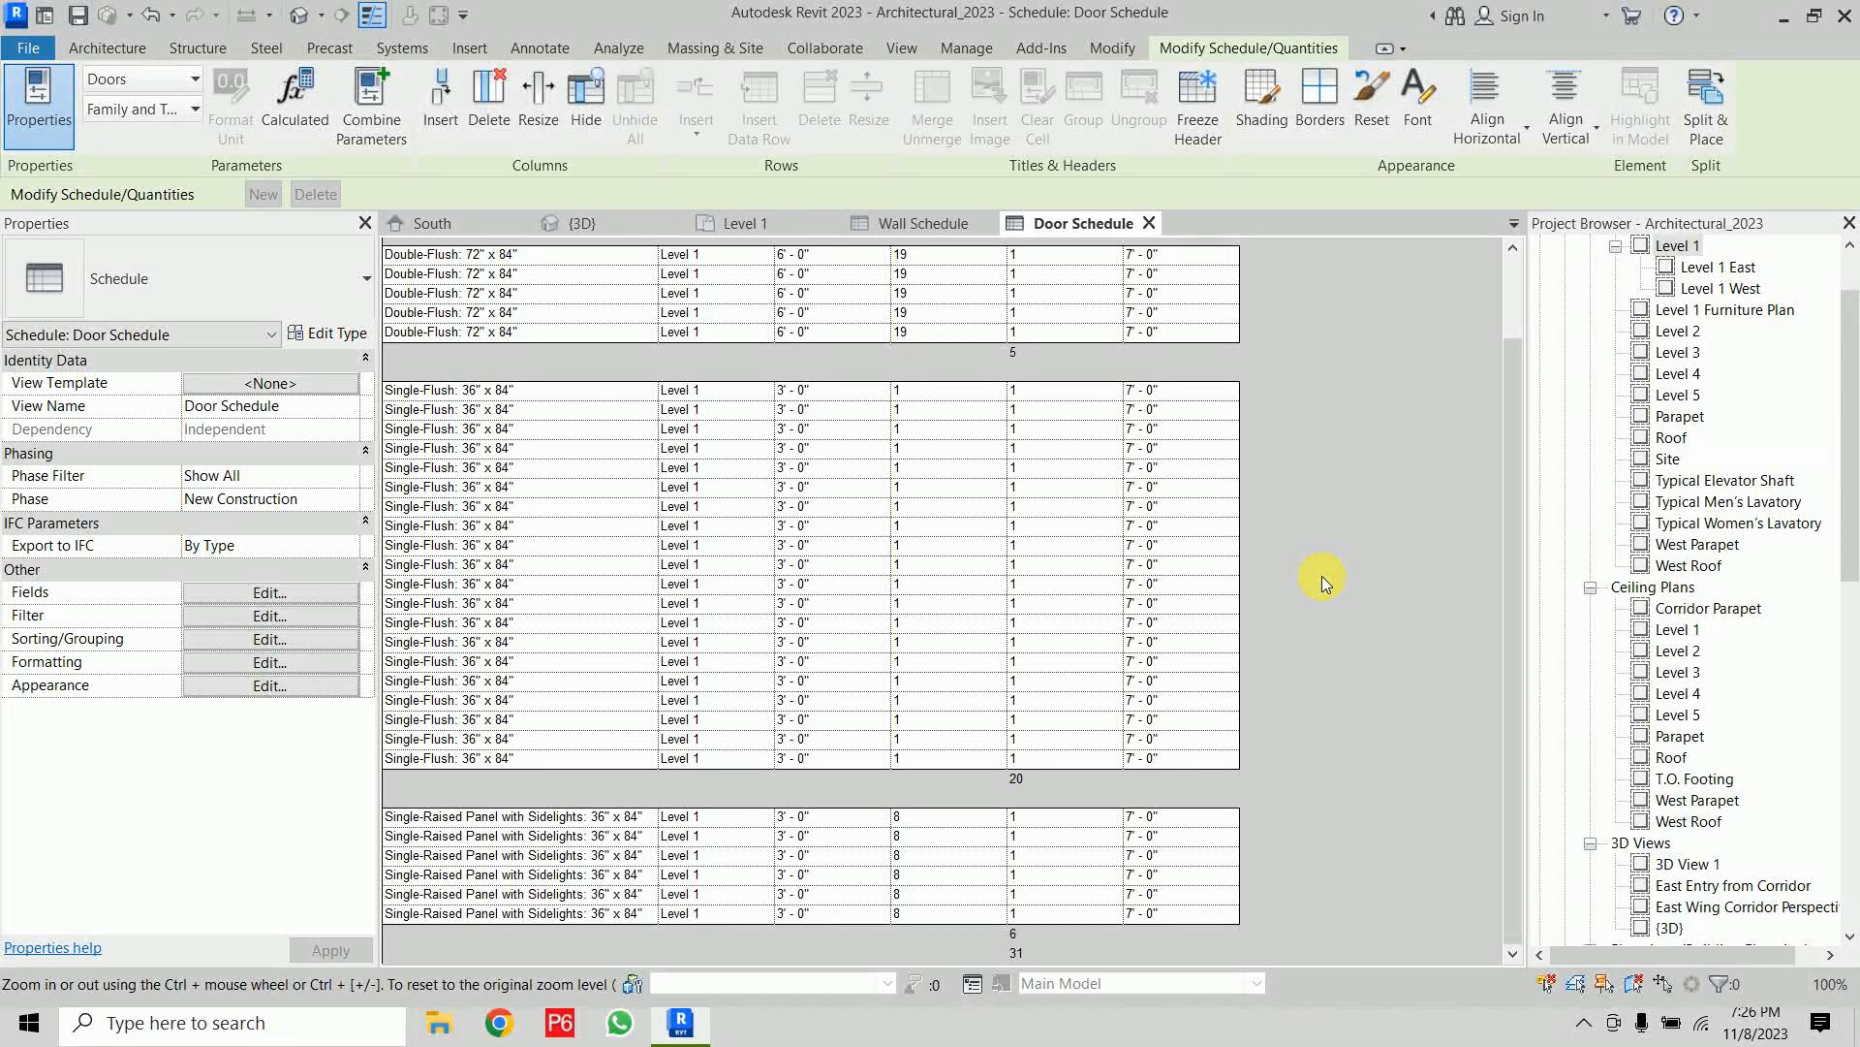
Add a second filter to the Door Schedule so that Family and Type equals Single-Flush: 36" x 84"
{"action": "left_click", "coordinate": [291, 614]}
{"action": "left_click", "coordinate": [999, 158]}
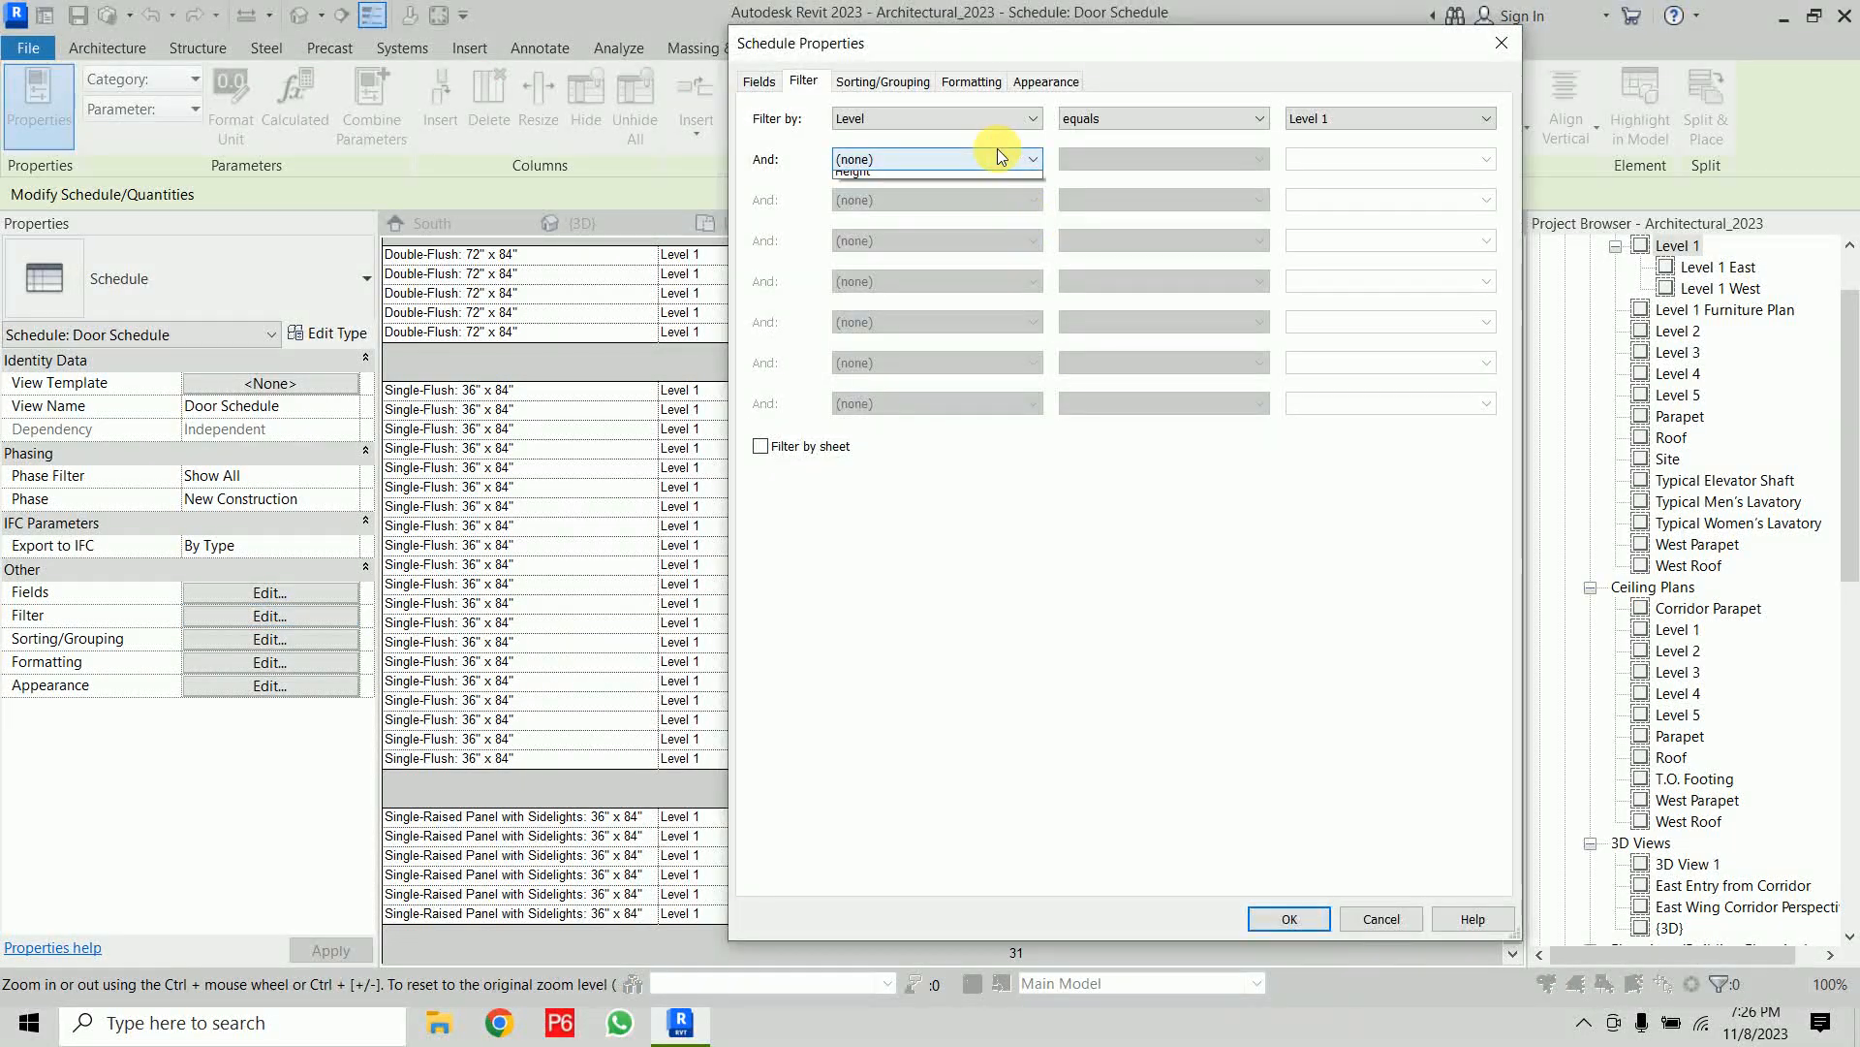
{"action": "left_click", "coordinate": [980, 195]}
{"action": "left_click", "coordinate": [1351, 160]}
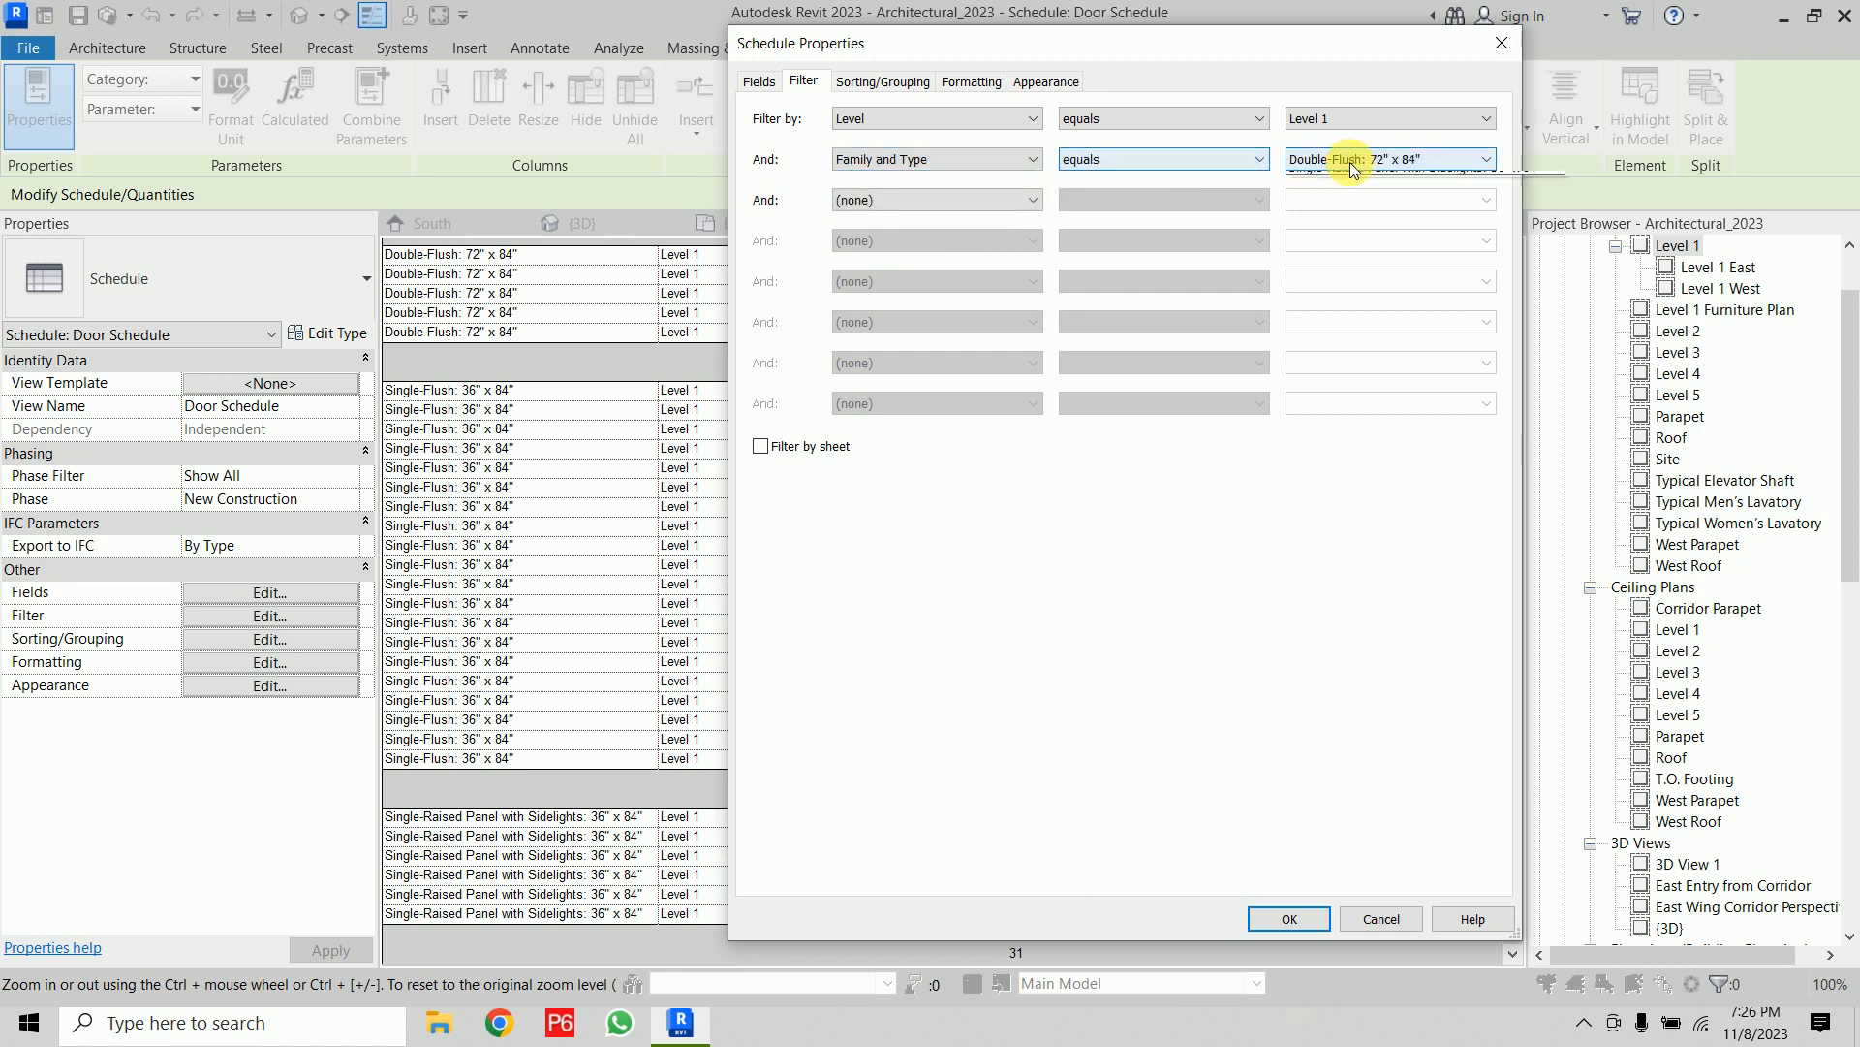
{"action": "left_click", "coordinate": [1361, 192]}
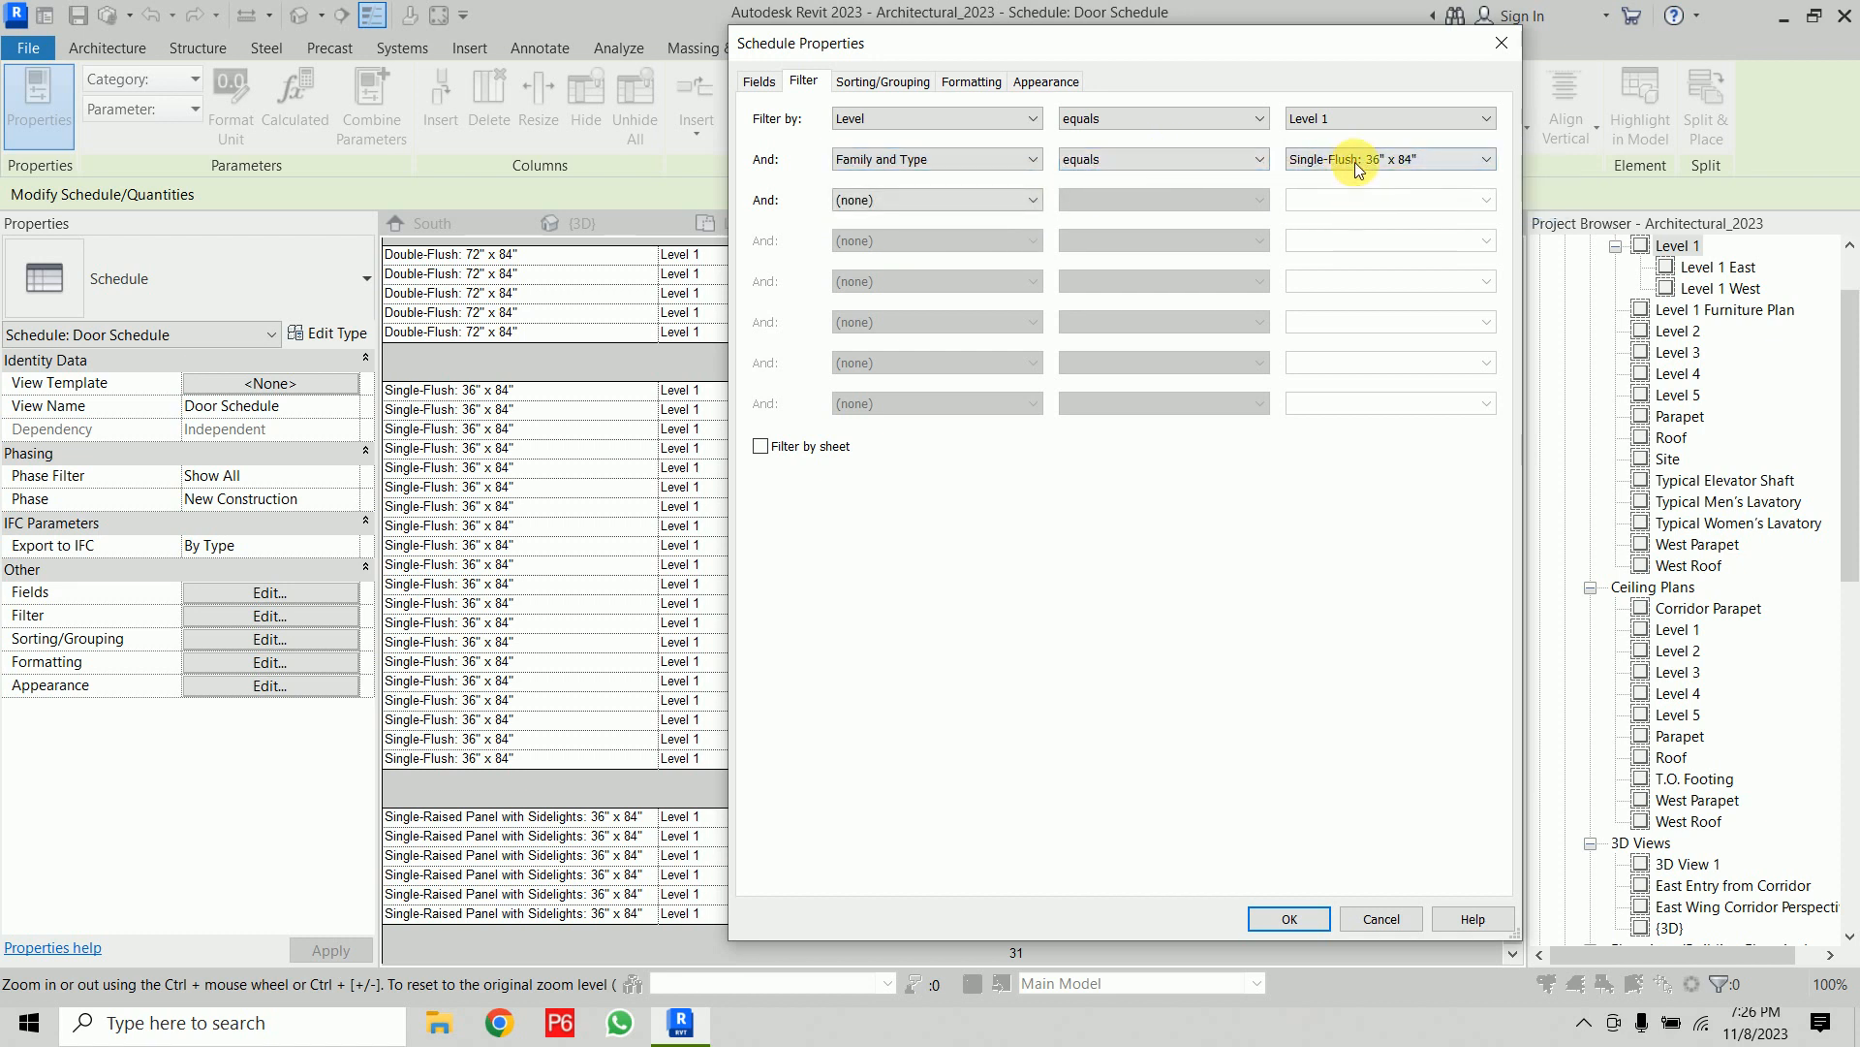
{"action": "left_click", "coordinate": [1299, 920]}
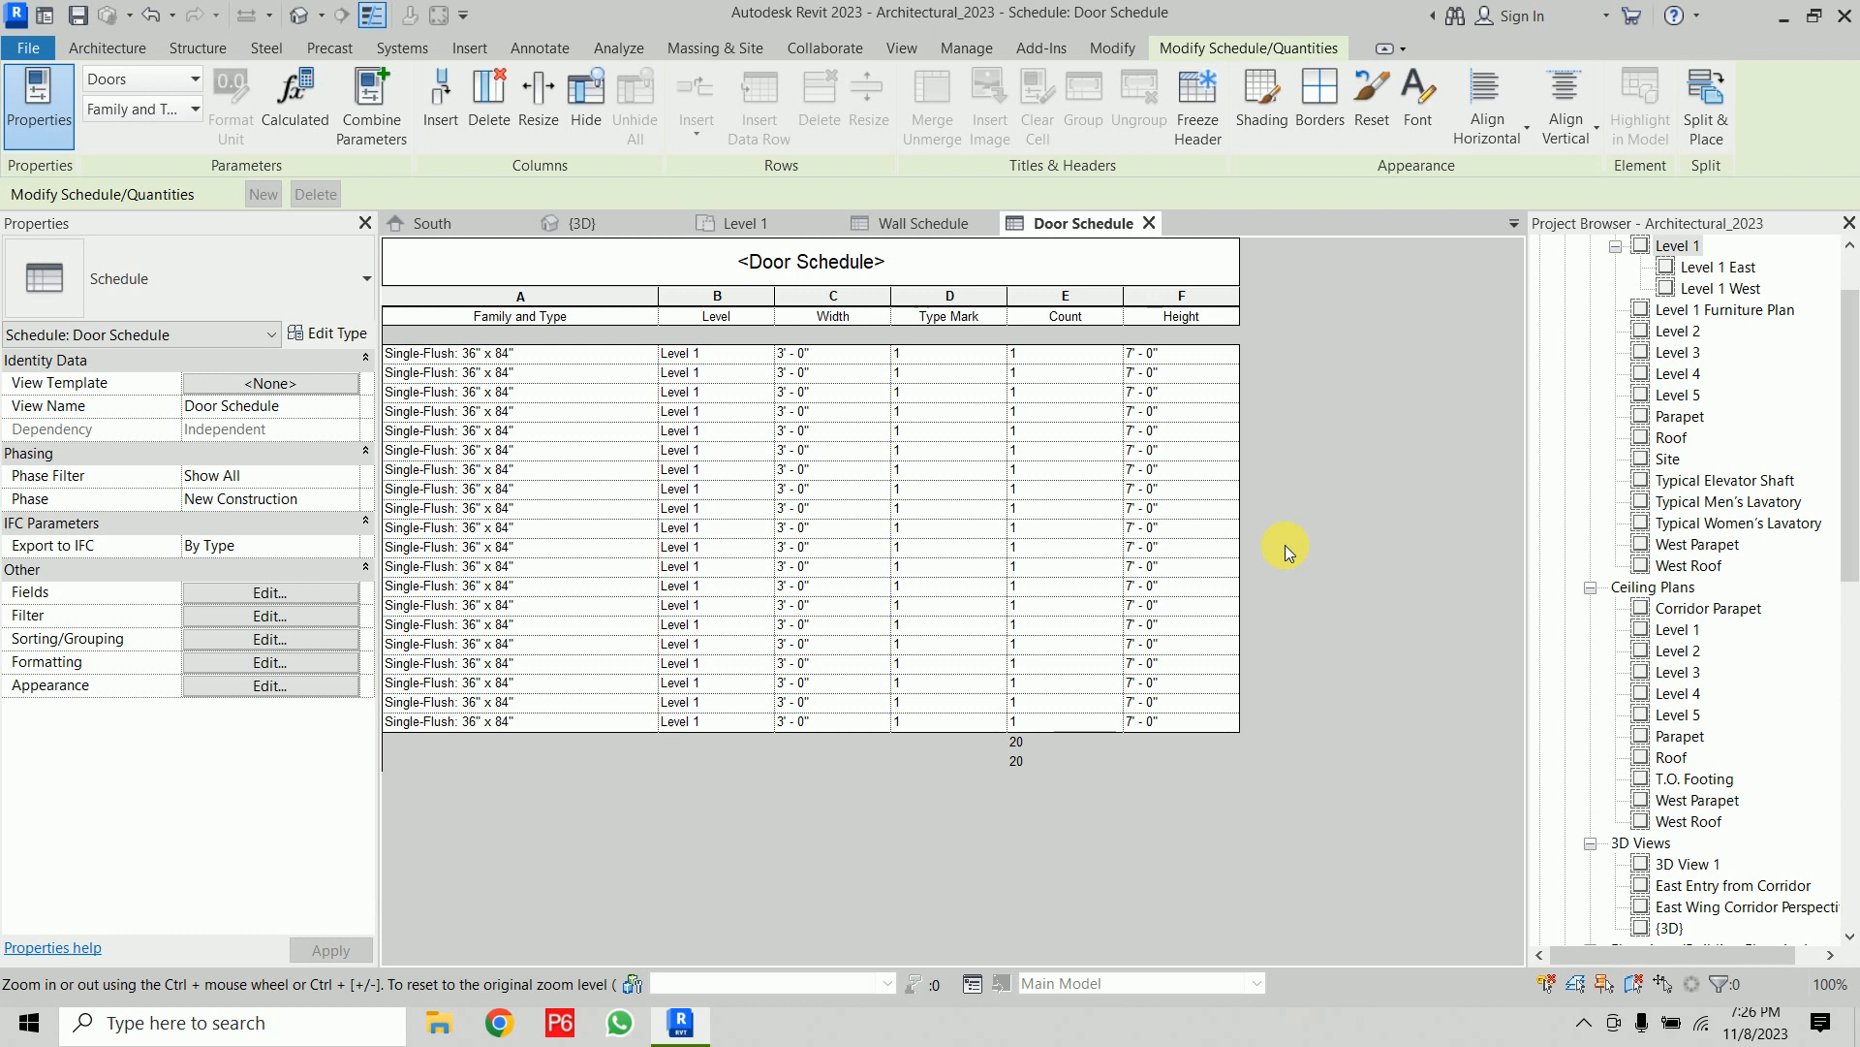
Start creating another schedule view
{"action": "left_click", "coordinate": [902, 55]}
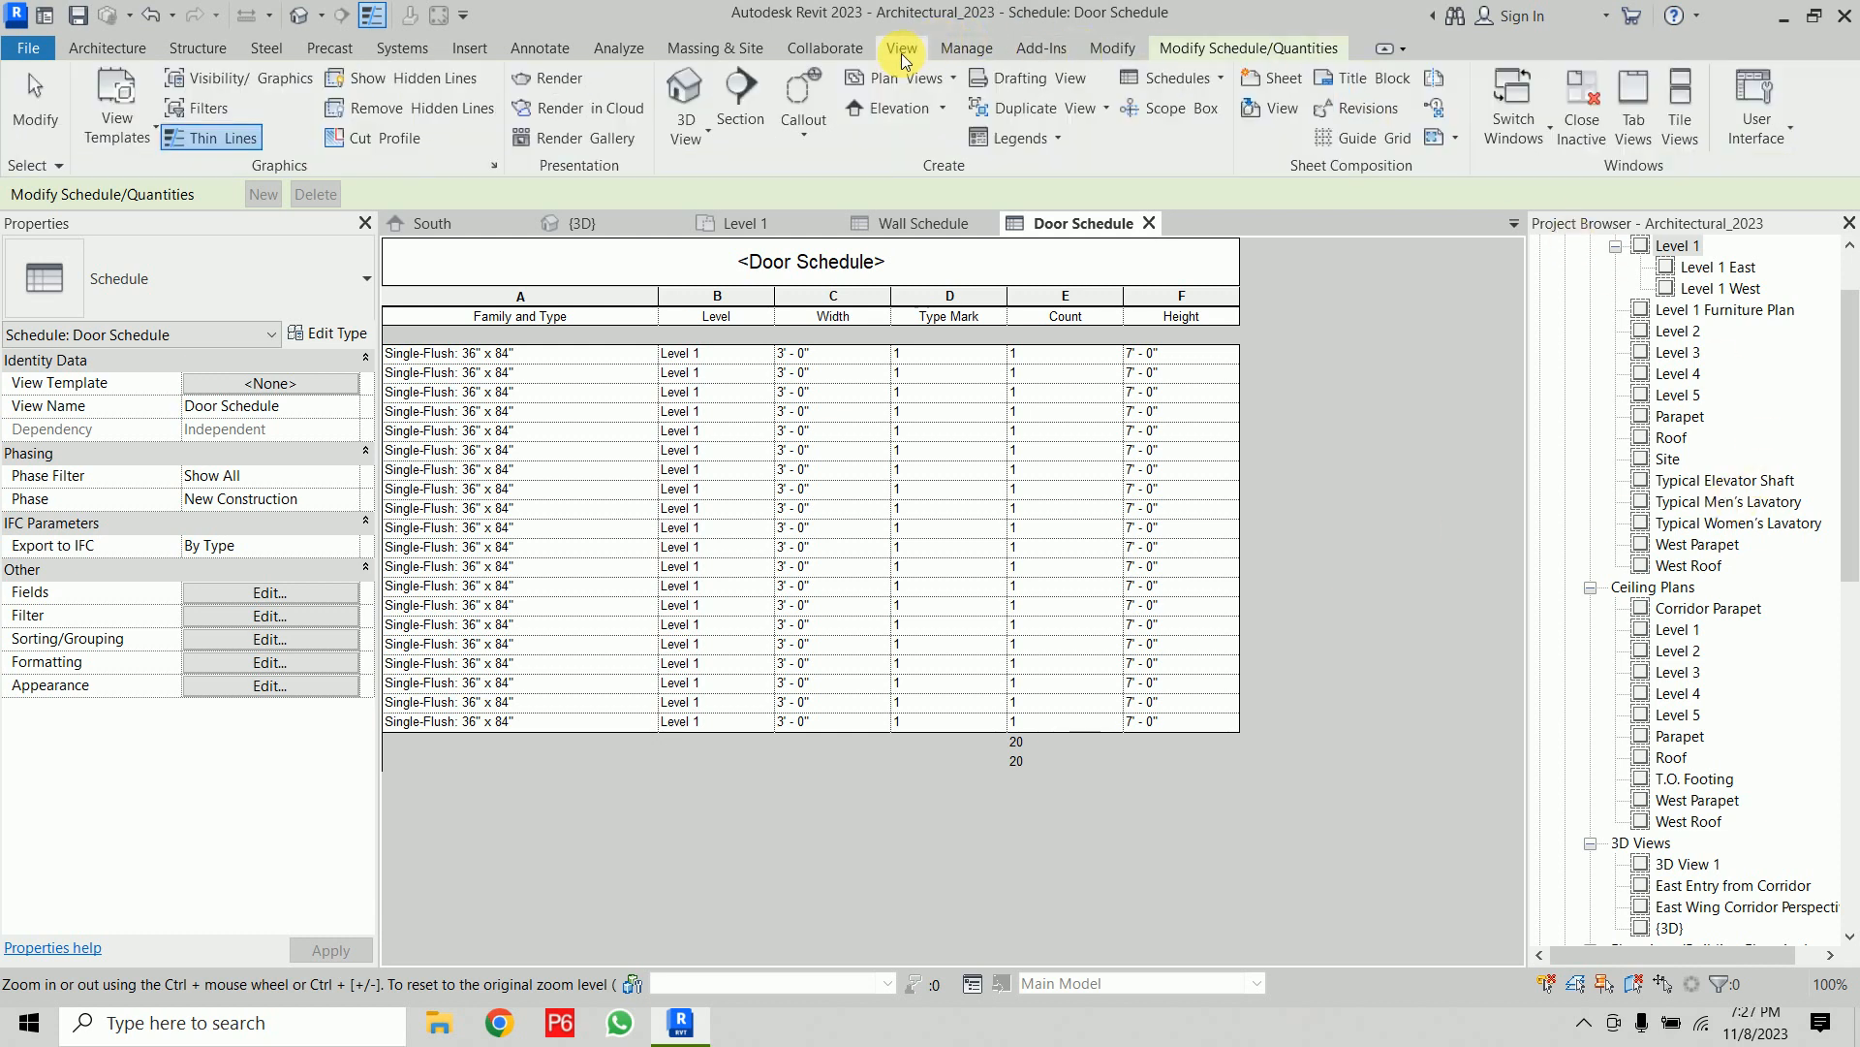